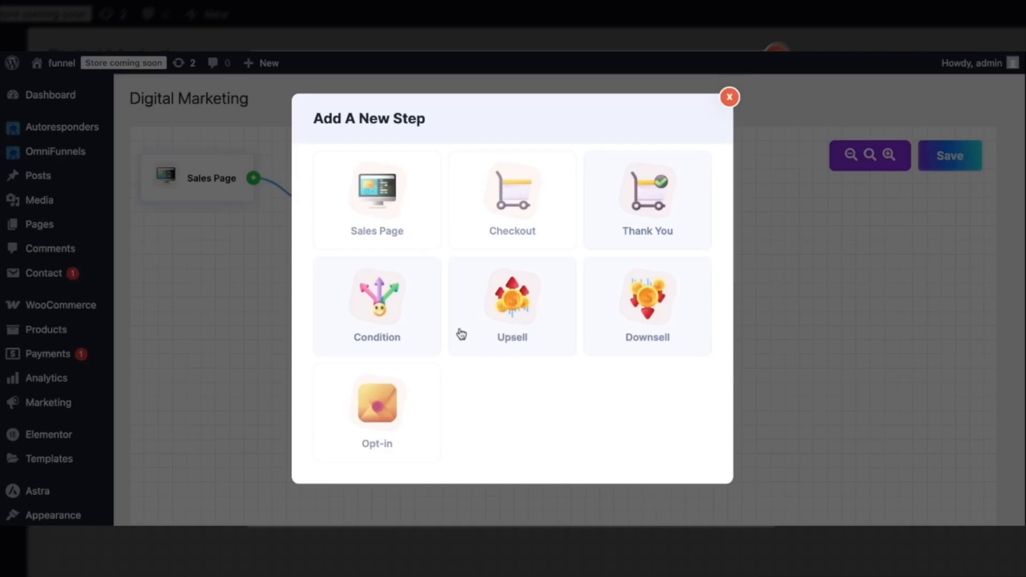
# - Add a Condition step after Checkout and a Thank You step after the condition's Result
pyautogui.click(373, 335)
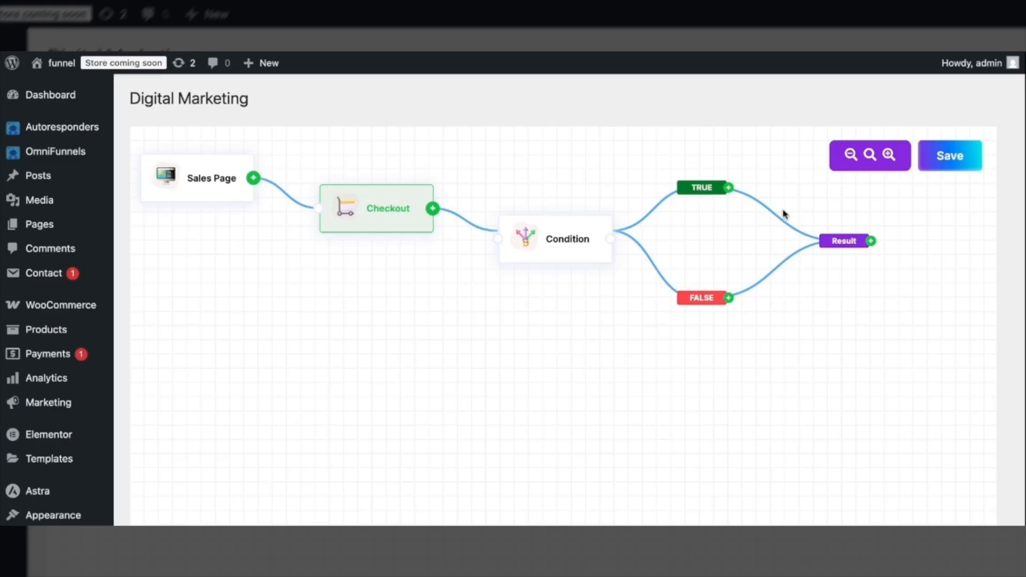
pyautogui.click(871, 241)
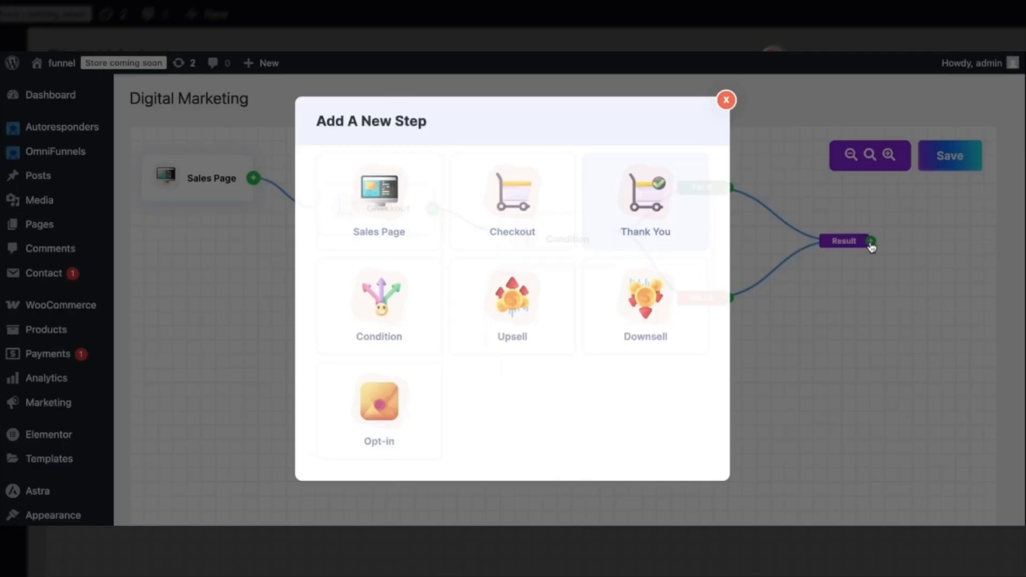
pyautogui.click(598, 223)
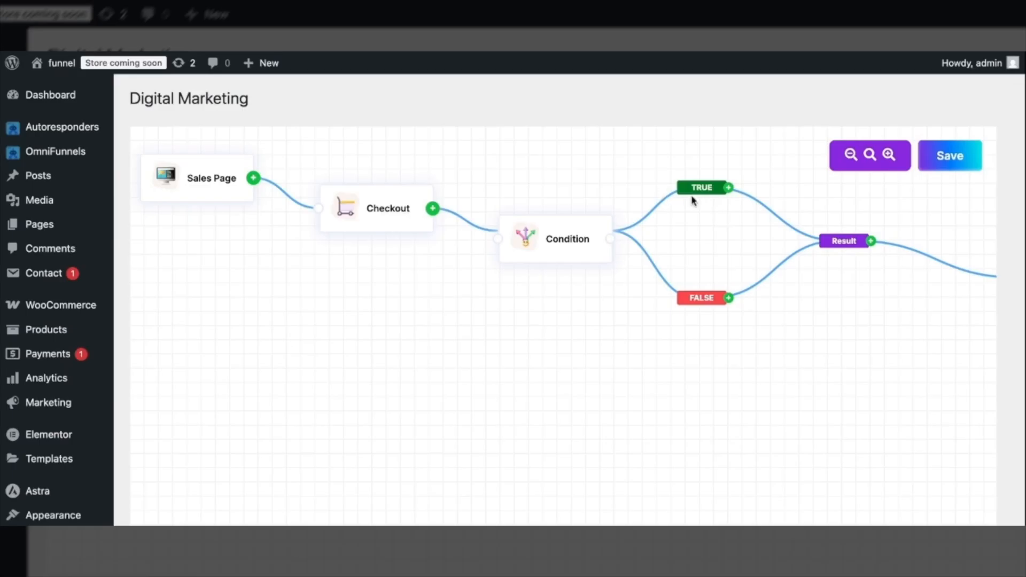
# - Define the condition as Past Order Billing Country is any of USA, and save it
pyautogui.moveTo(907, 323); pyautogui.dragTo(705, 322)
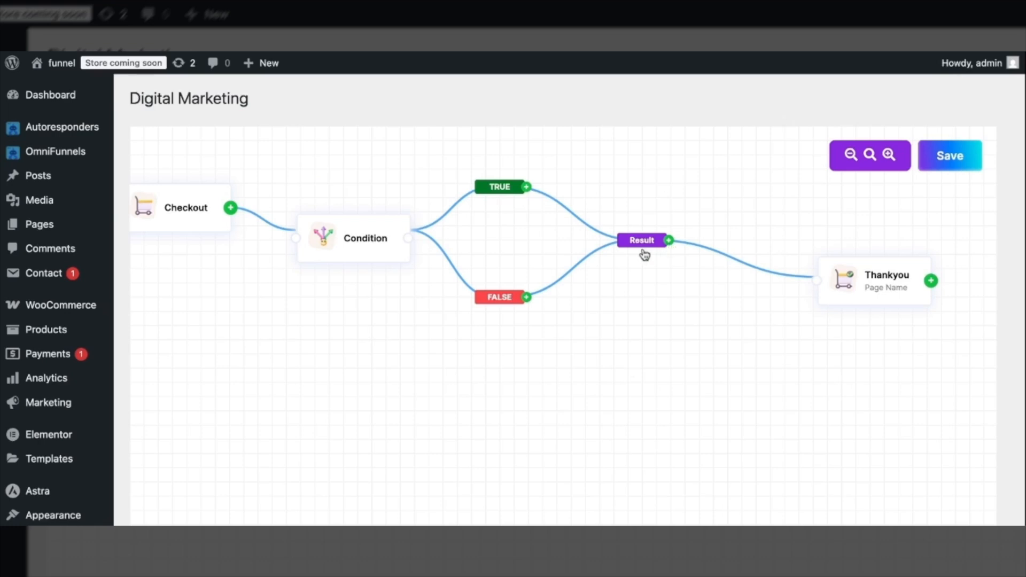
pyautogui.click(356, 242)
pyautogui.click(356, 242)
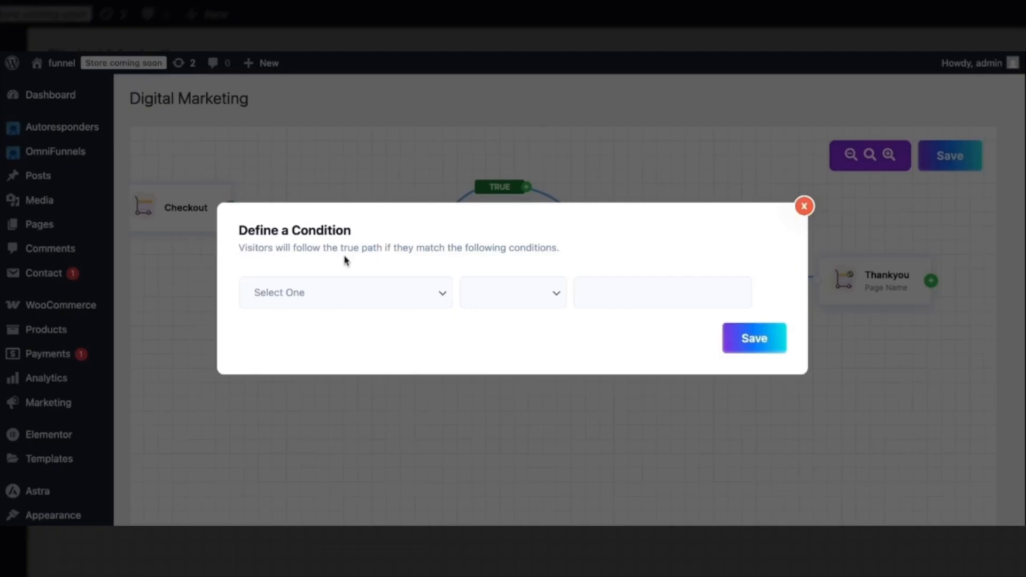
pyautogui.click(358, 304)
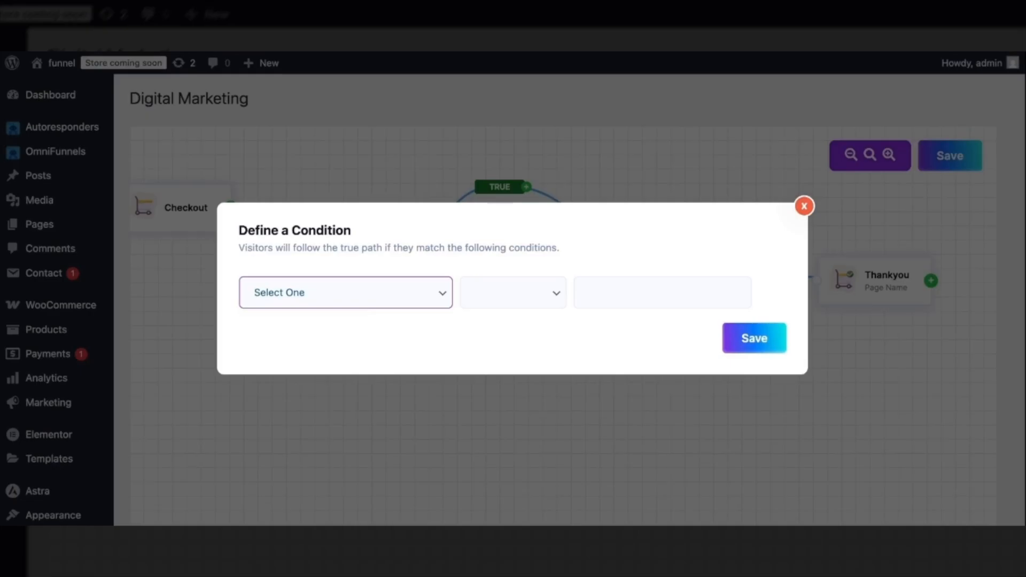
pyautogui.click(346, 292)
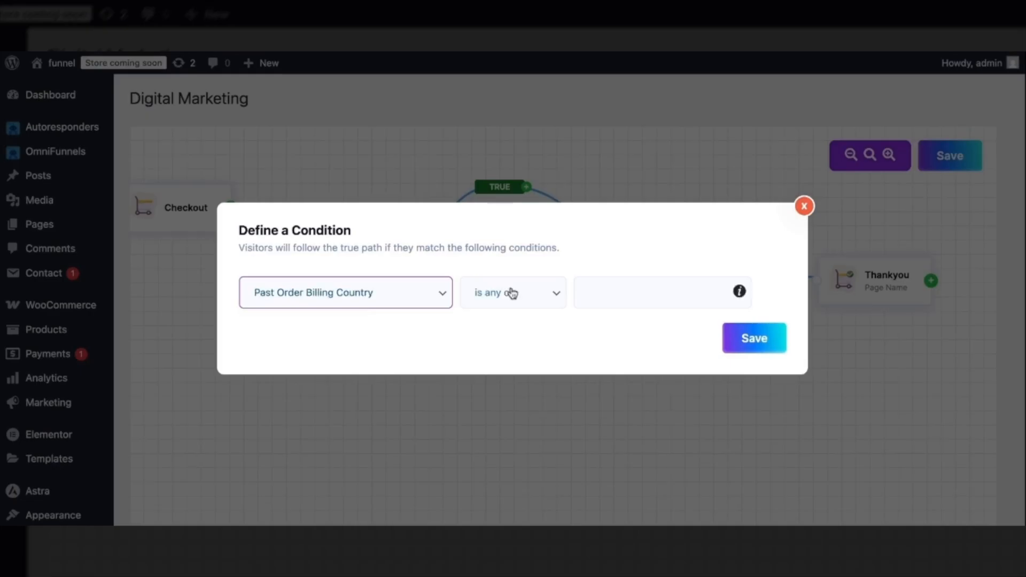
pyautogui.click(543, 305)
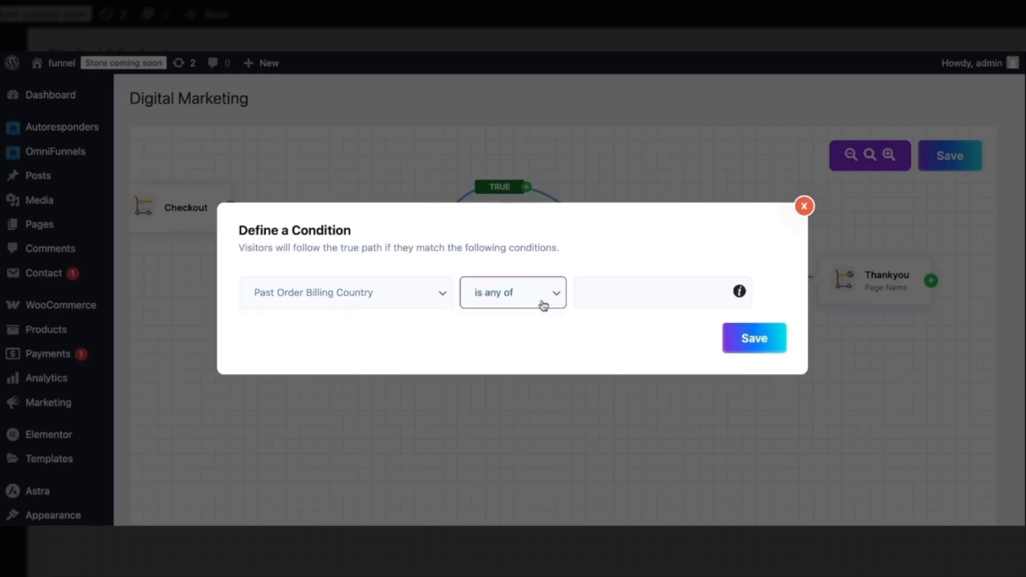
pyautogui.click(630, 286)
pyautogui.write('USA')
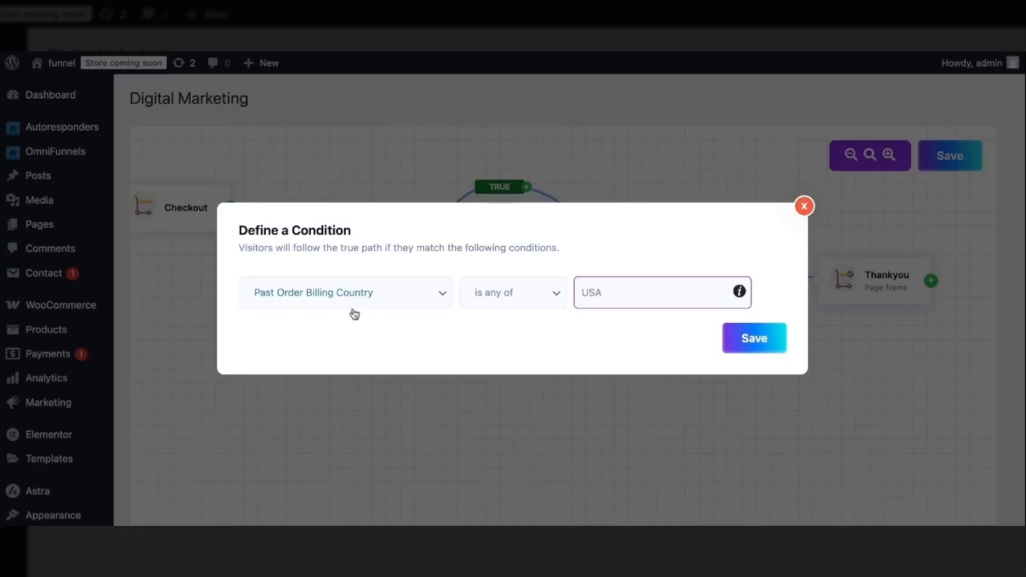
pyautogui.click(770, 337)
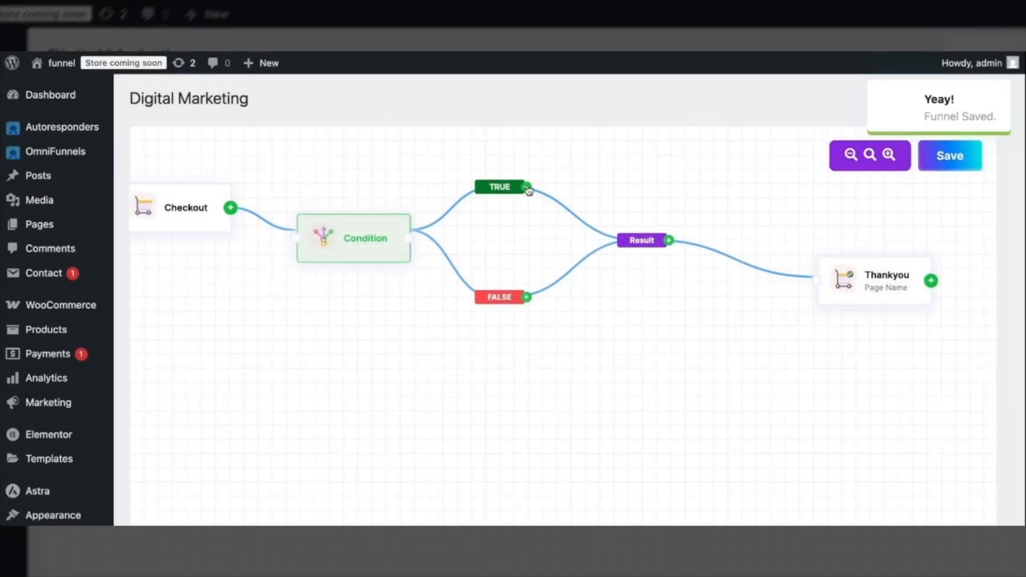
# - Add an Upsell step to the condition's TRUE branch, place it beside that branch and apply the Voiceclone template
pyautogui.click(526, 187)
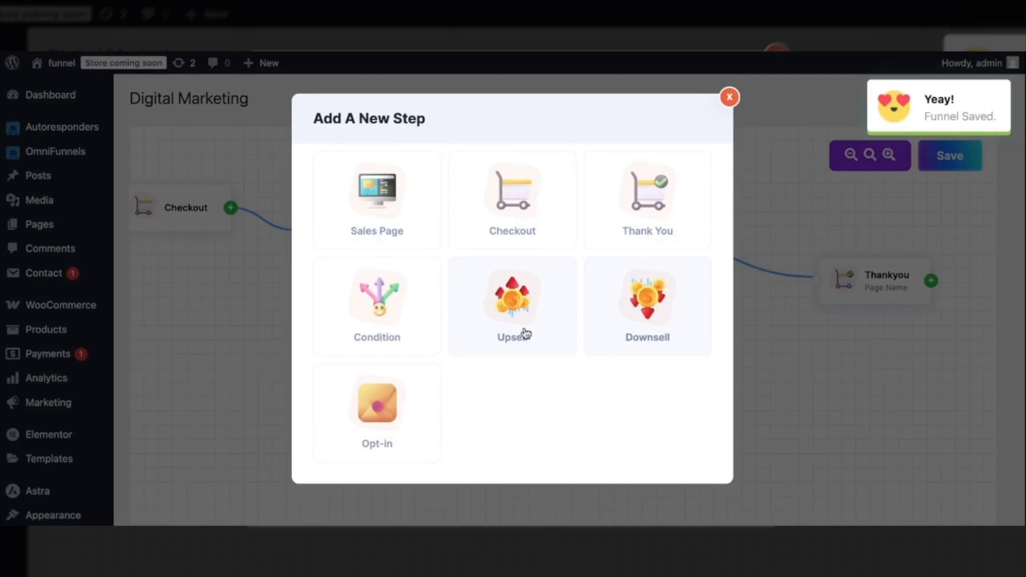
pyautogui.click(525, 332)
pyautogui.moveTo(400, 221); pyautogui.dragTo(622, 165)
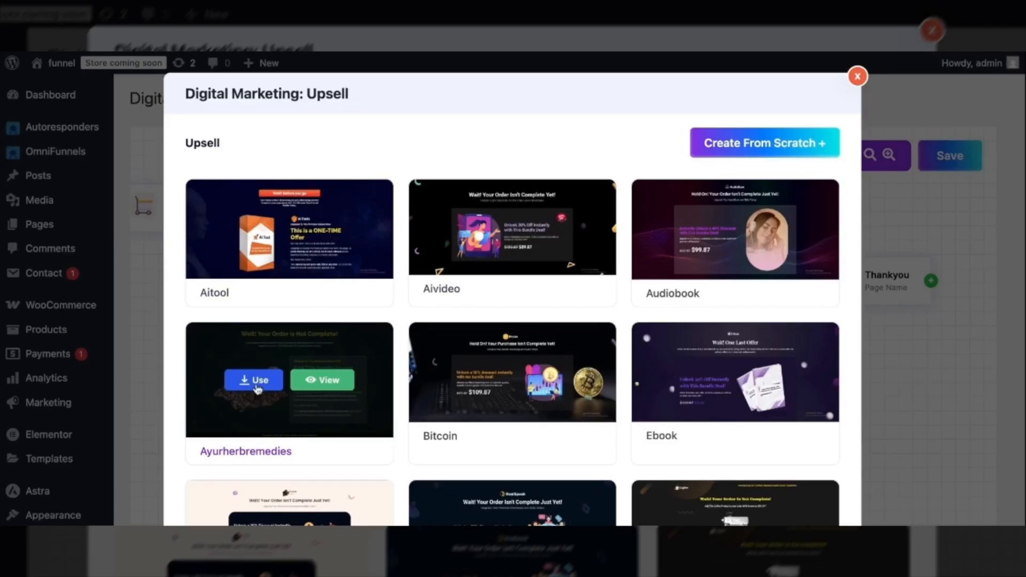
pyautogui.scroll(-1, 258, 389)
pyautogui.scroll(-5, 258, 352)
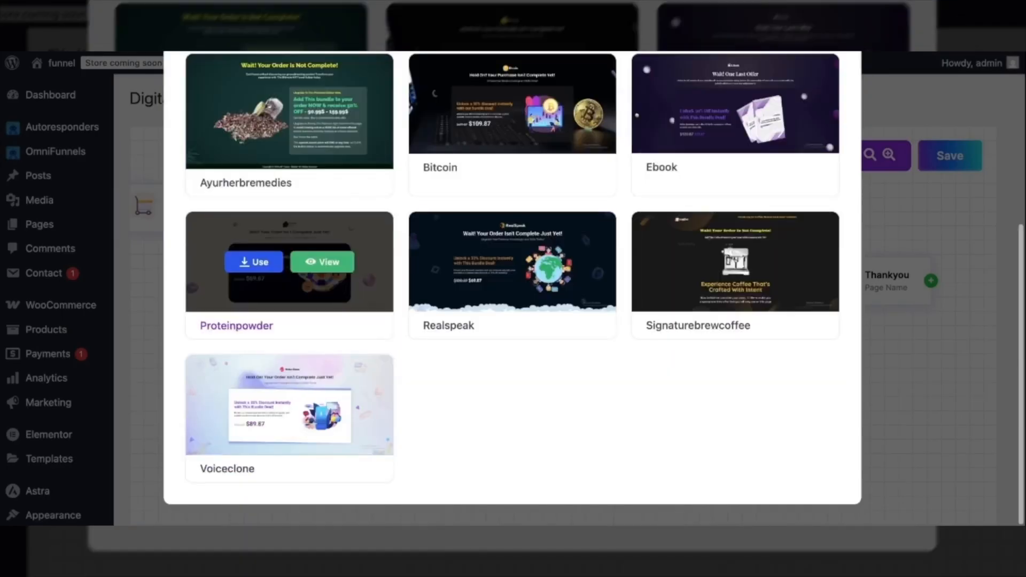
pyautogui.click(258, 409)
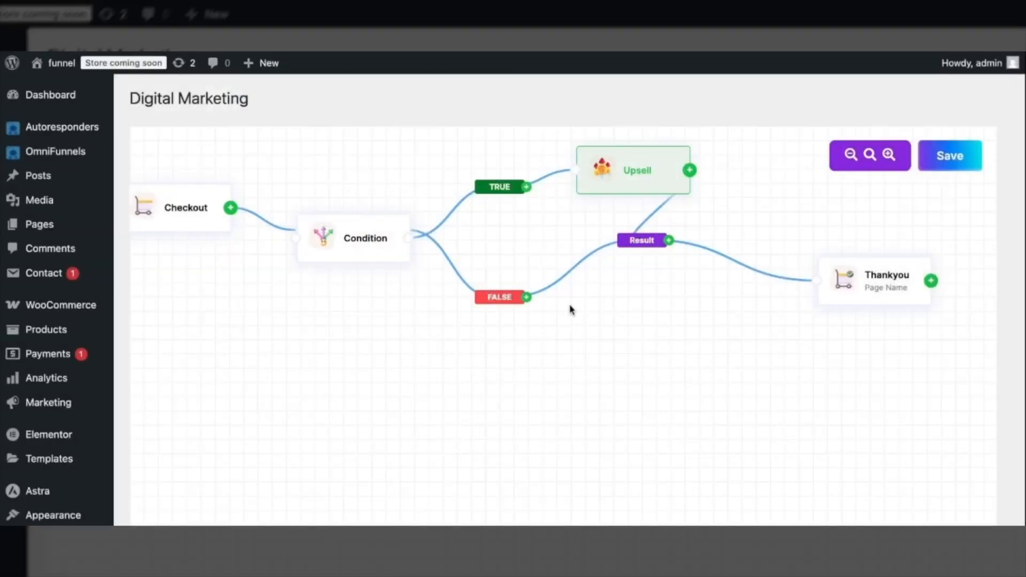
# - Add the Cap product to the Upsell step
pyautogui.click(637, 171)
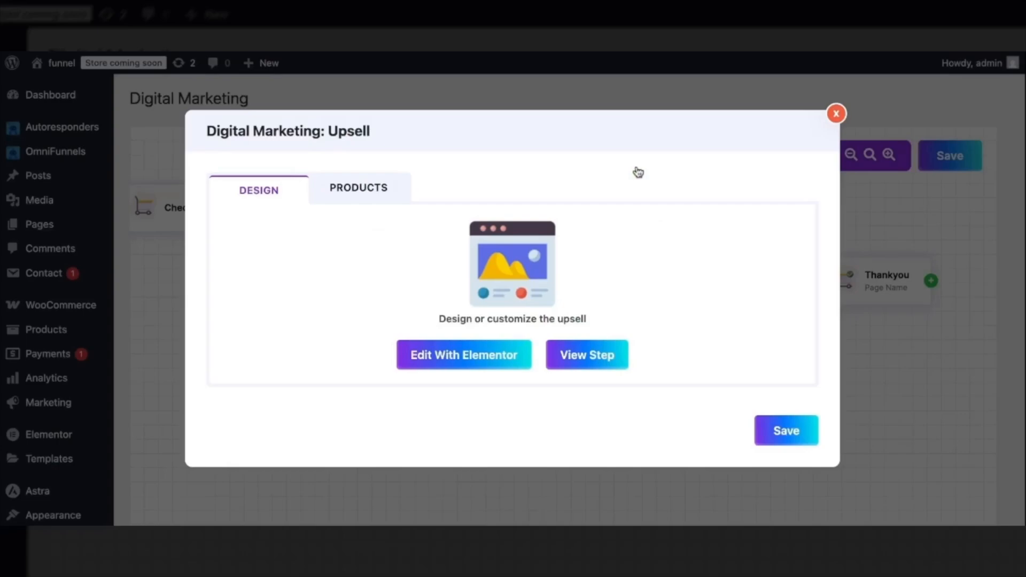
pyautogui.click(372, 197)
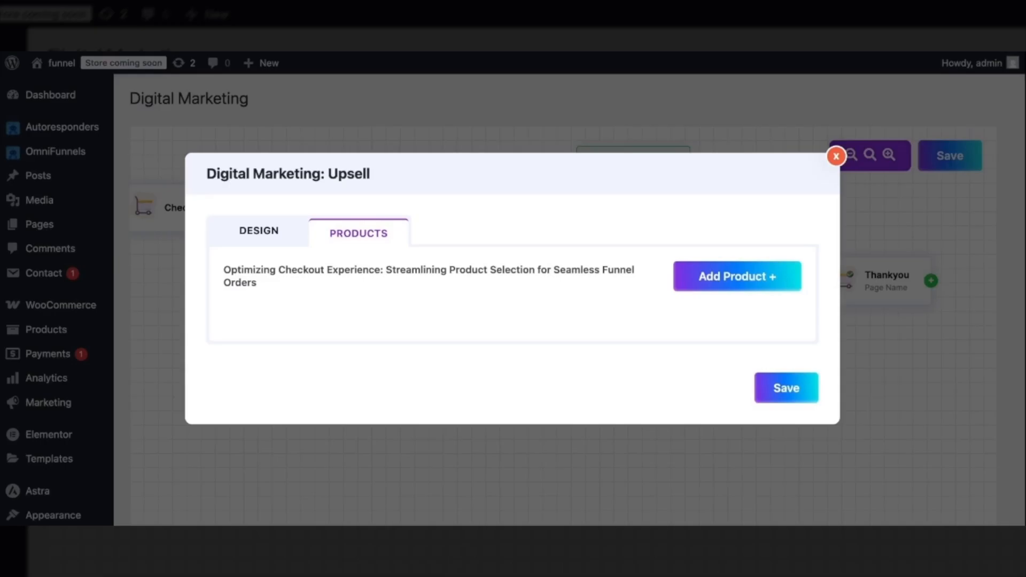
pyautogui.click(720, 287)
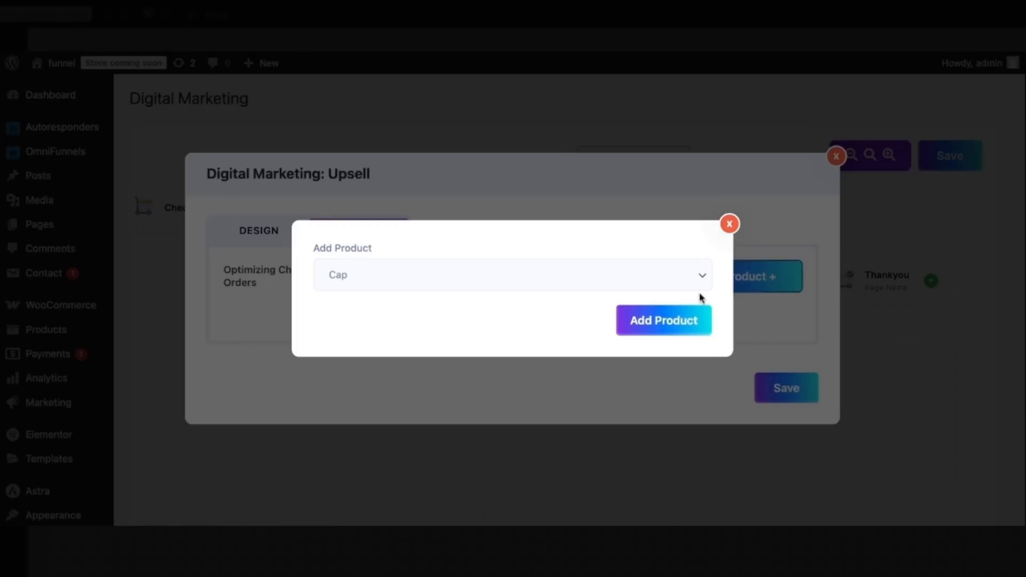
pyautogui.click(539, 284)
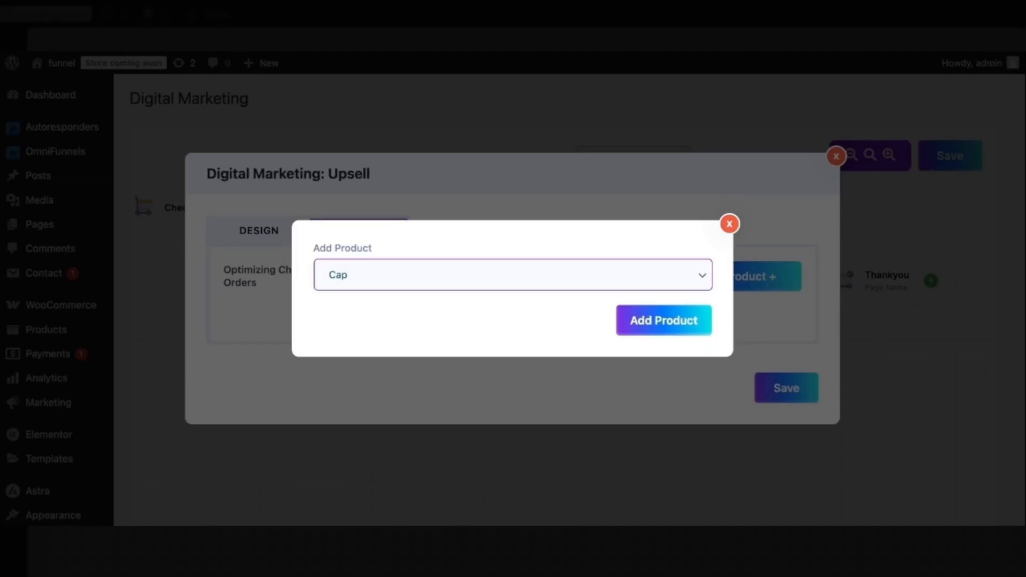
pyautogui.click(674, 318)
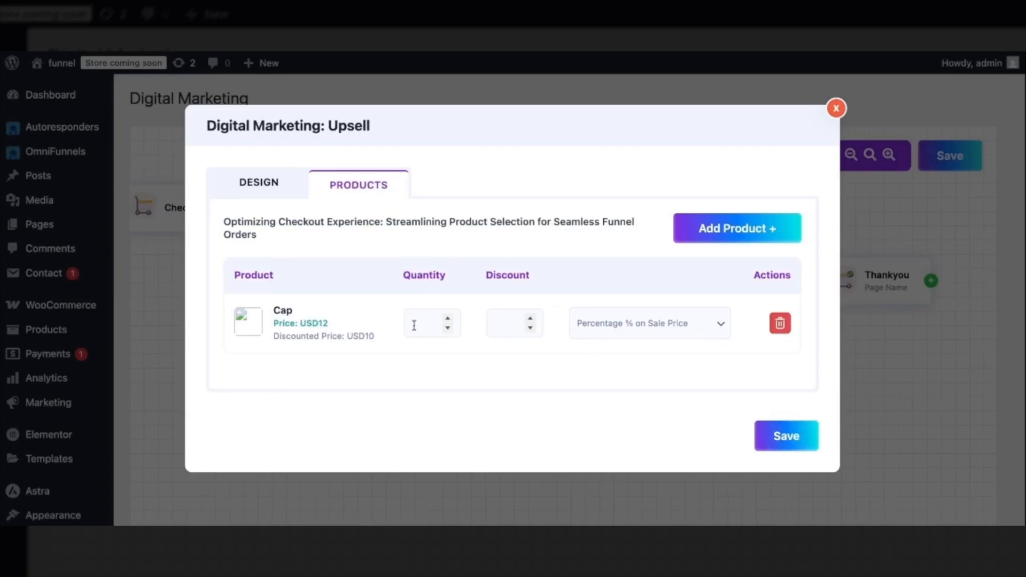
# - Set the Cap product's quantity to 1 and its discount to 10, and save the Upsell step
pyautogui.click(414, 325)
pyautogui.write('1')
pyautogui.write('1')
pyautogui.write('0')
pyautogui.click(795, 433)
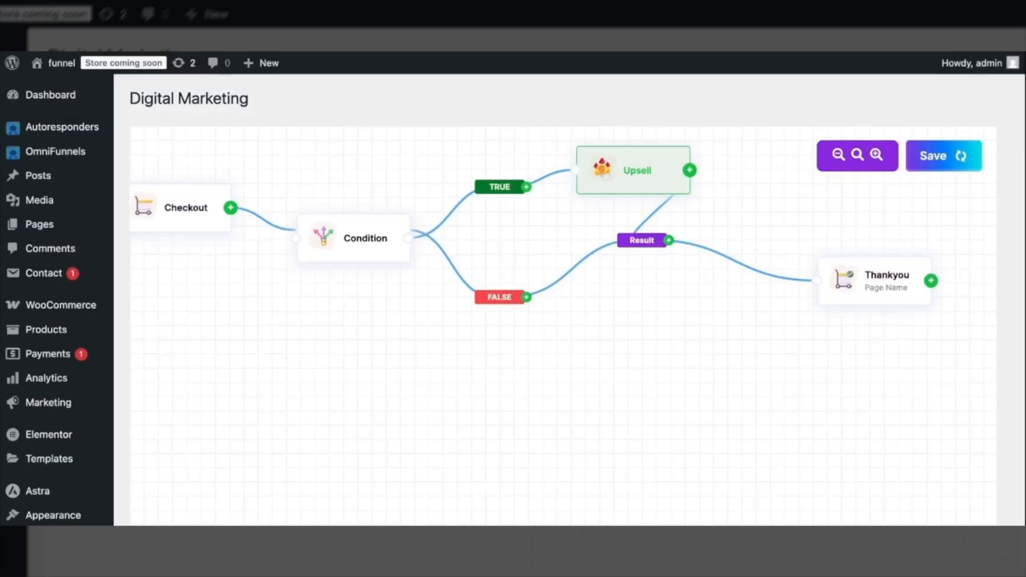
# - Review the saved rule of the Condition step, close it and select the Upsell step
pyautogui.click(362, 243)
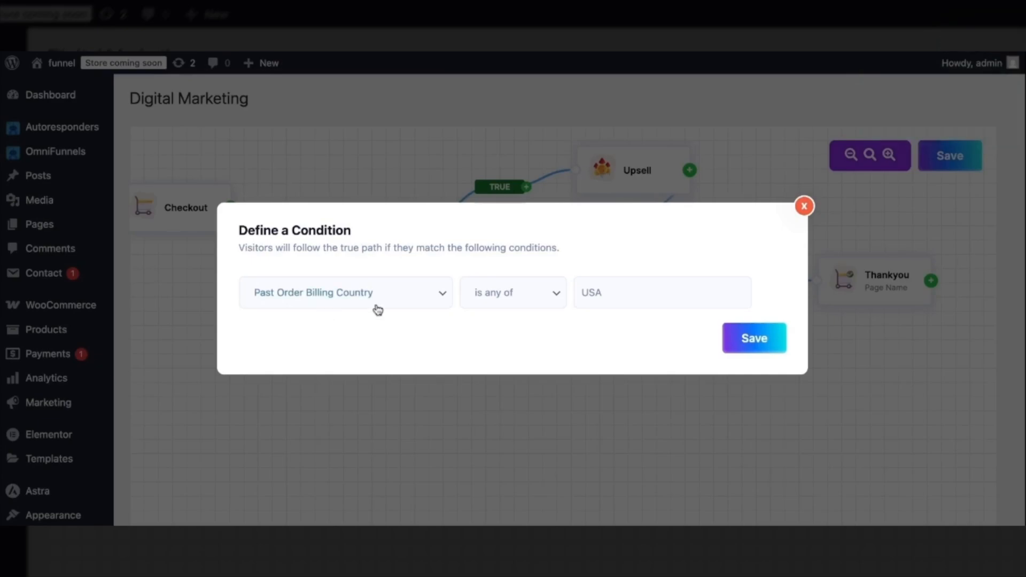
pyautogui.click(804, 206)
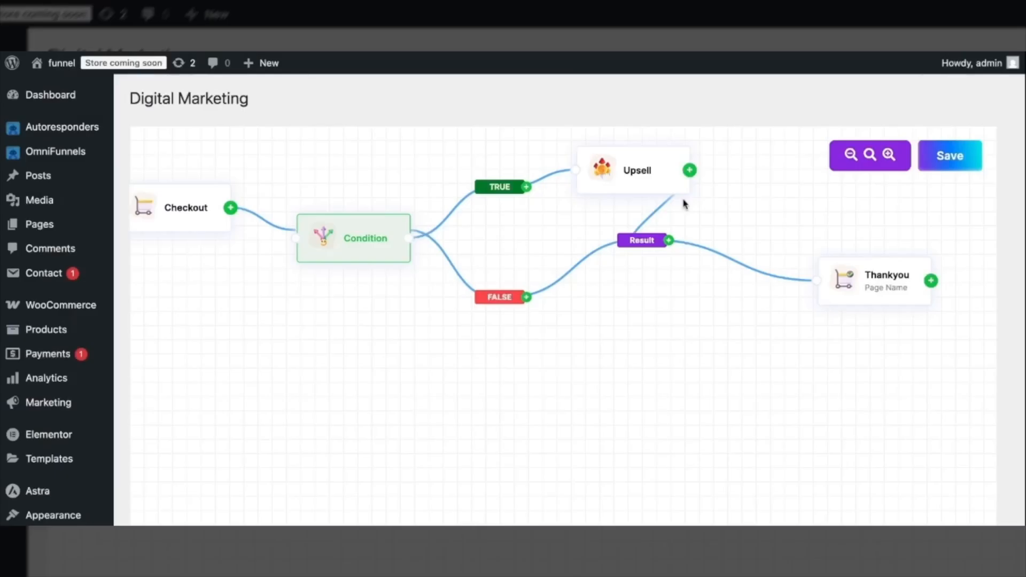
pyautogui.click(641, 172)
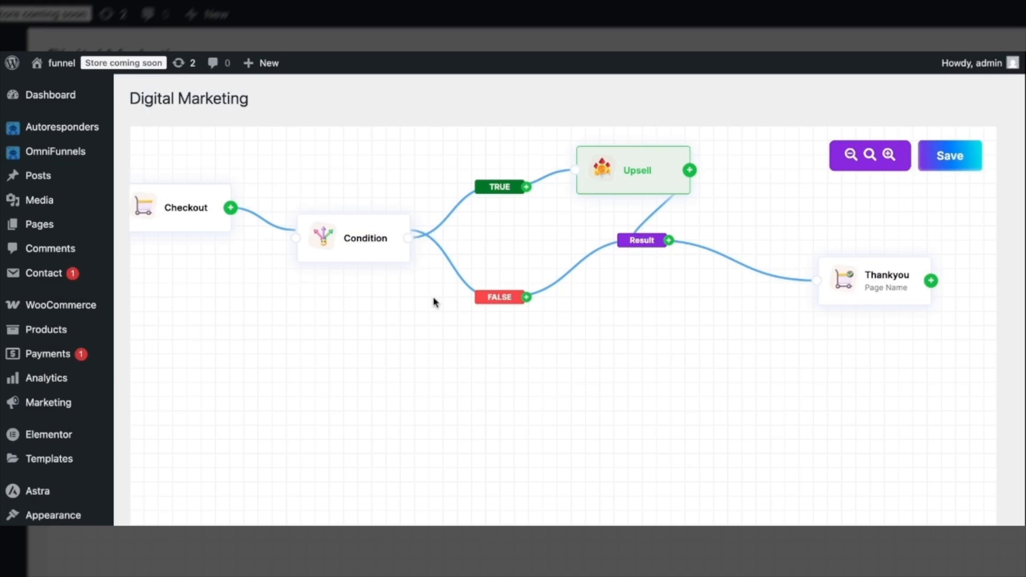
# - Add a Downsell step to the condition's FALSE branch, place it below that branch and apply the Voiceclone template
pyautogui.click(527, 298)
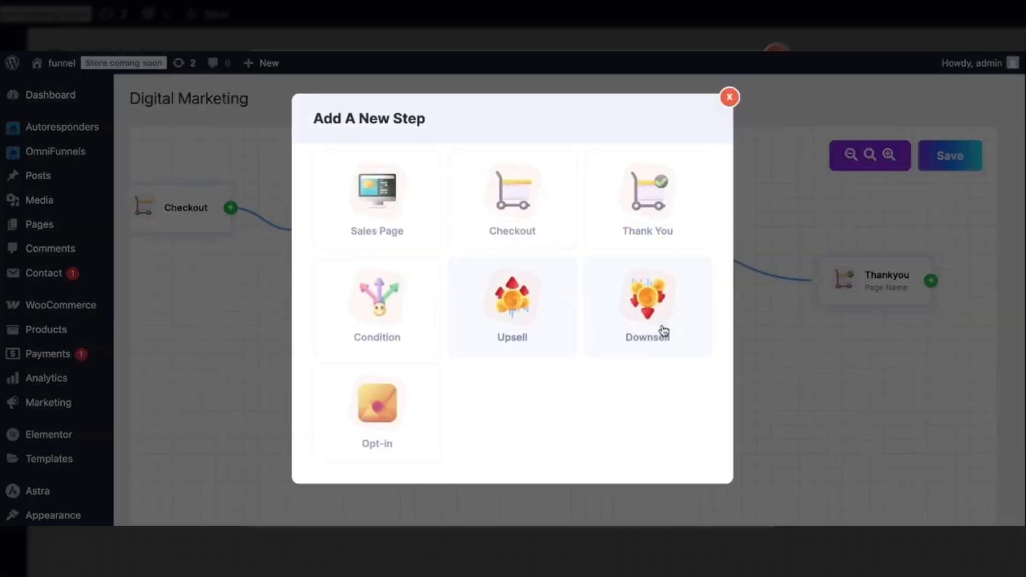
pyautogui.click(664, 331)
pyautogui.moveTo(396, 310); pyautogui.dragTo(580, 394)
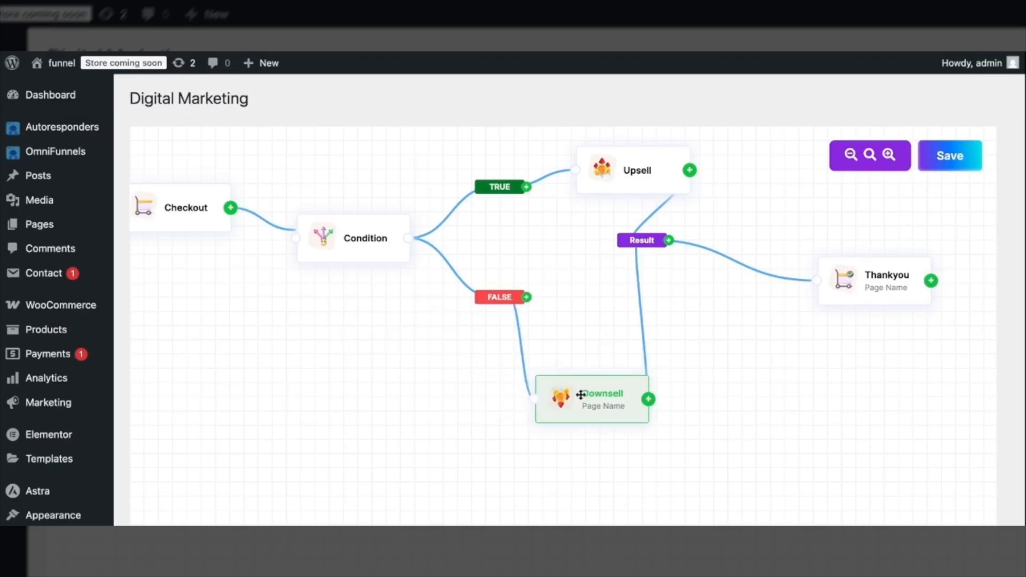
pyautogui.click(614, 399)
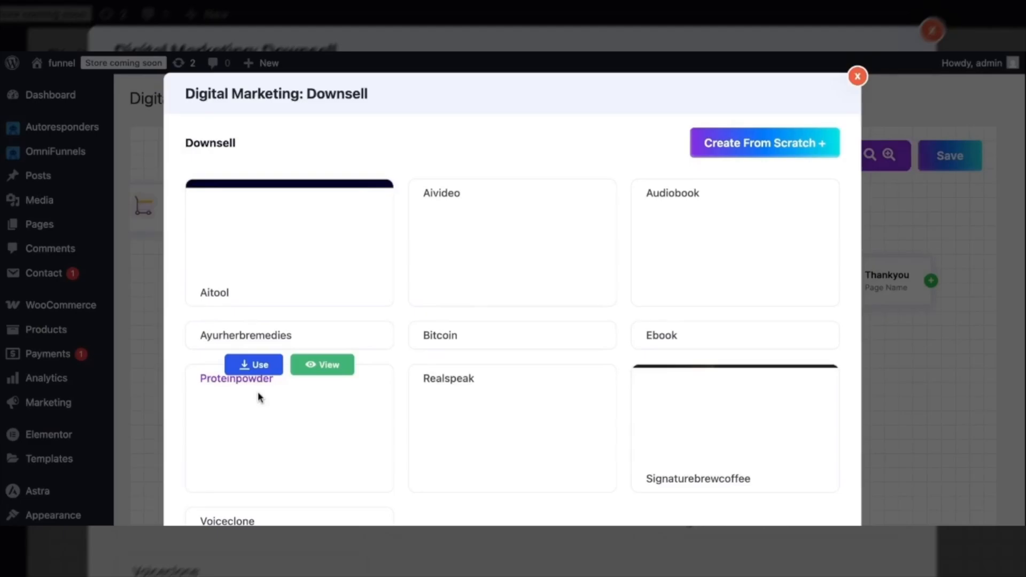
pyautogui.scroll(-5, 340, 332)
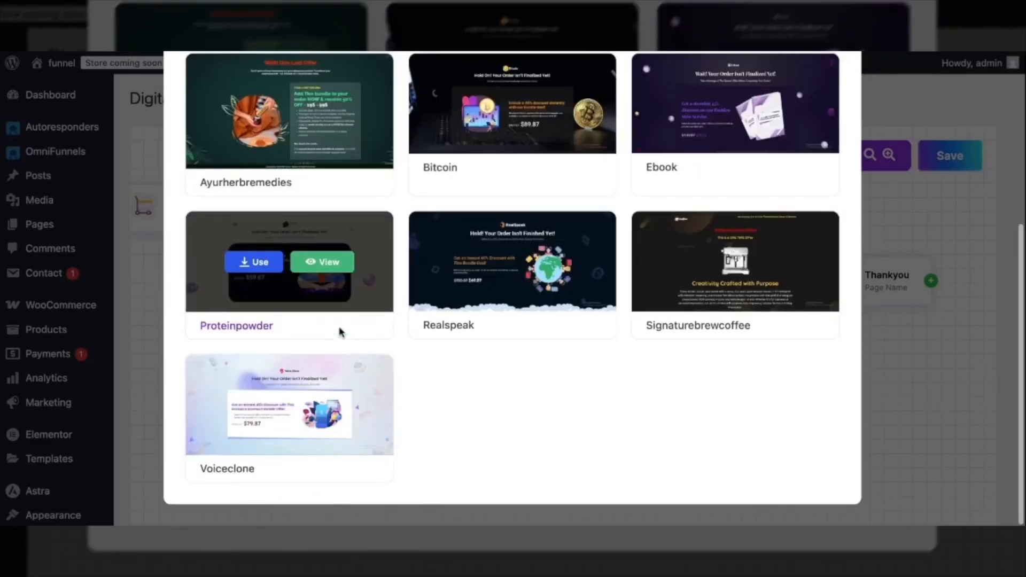
pyautogui.click(258, 404)
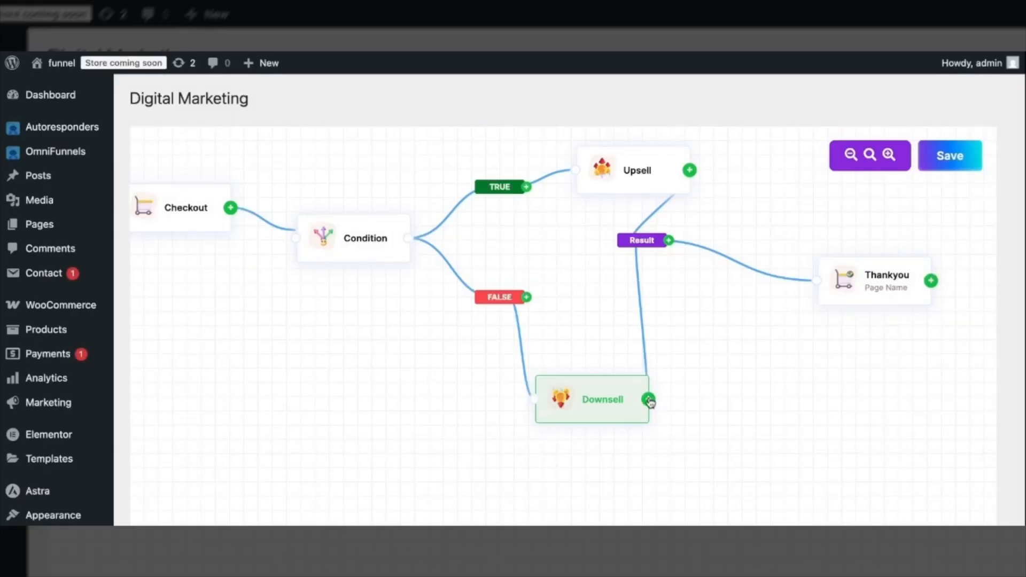
# - Add the Test product to the Downsell step
pyautogui.click(621, 407)
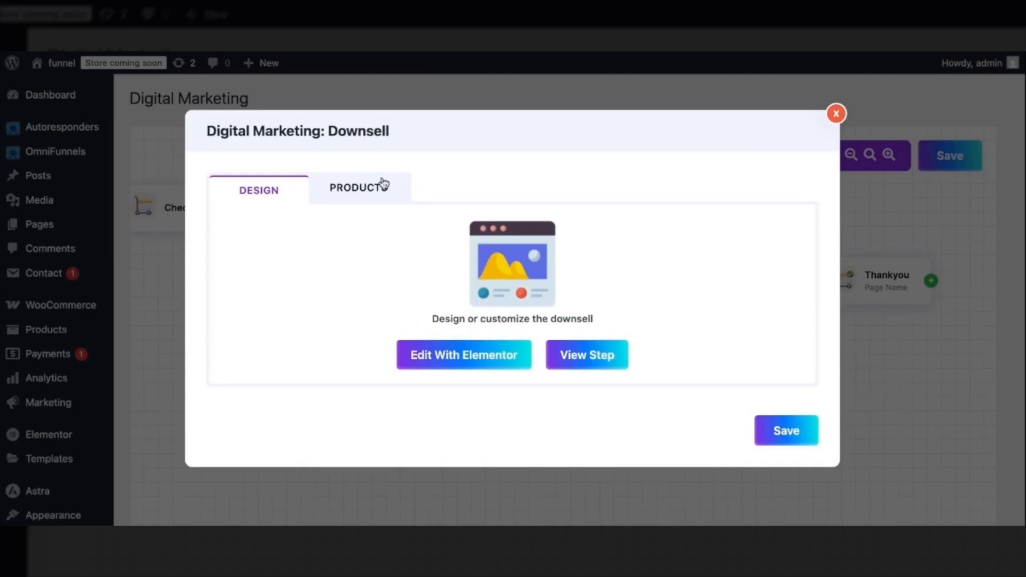
pyautogui.click(383, 184)
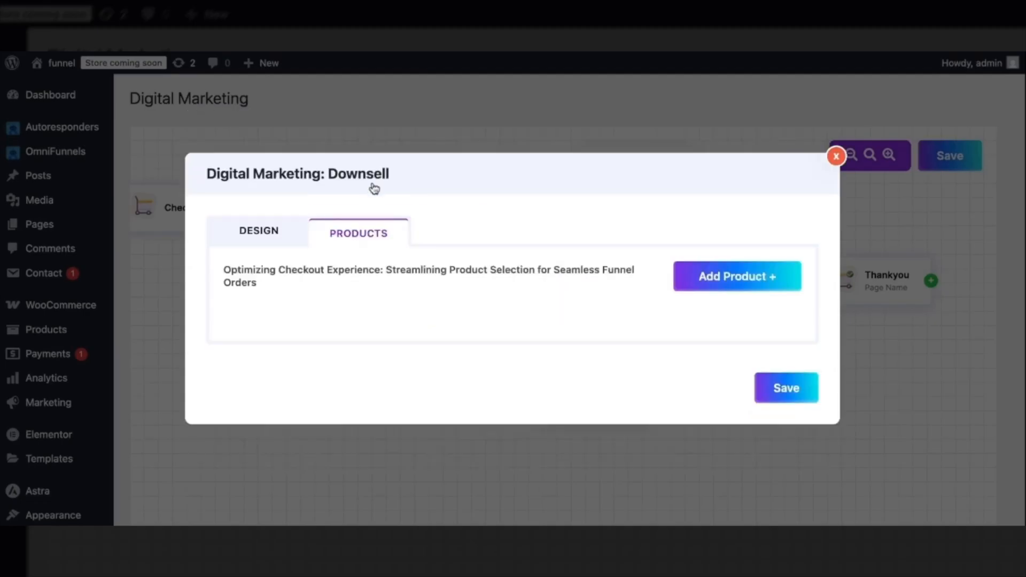
pyautogui.click(708, 279)
pyautogui.click(512, 286)
pyautogui.click(512, 287)
pyautogui.click(652, 321)
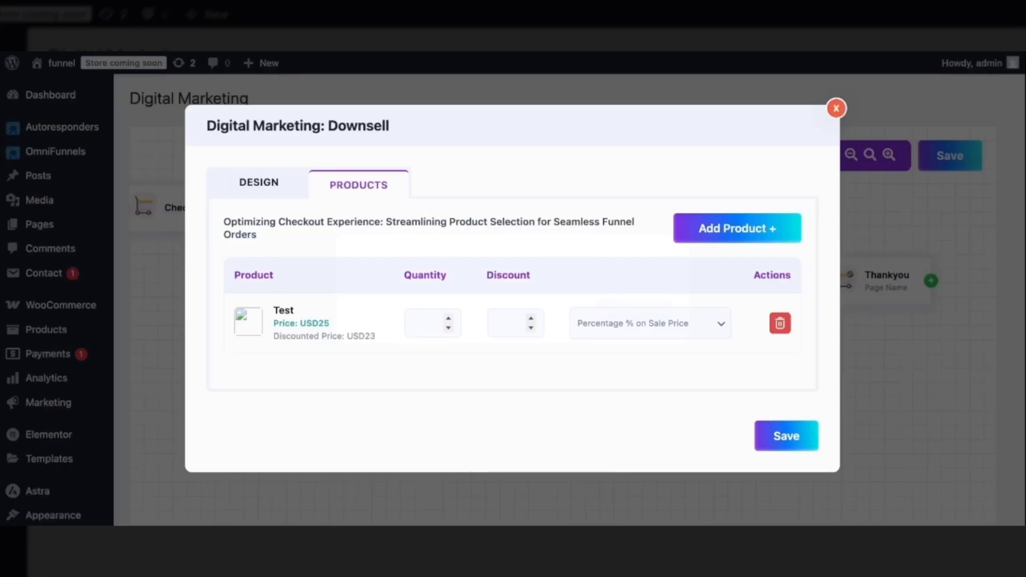
# - Set the Test product's quantity to 1 and its discount to 5, and save the Downsell step
pyautogui.click(429, 316)
pyautogui.write('1')
pyautogui.click(507, 318)
pyautogui.write('5')
pyautogui.click(776, 435)
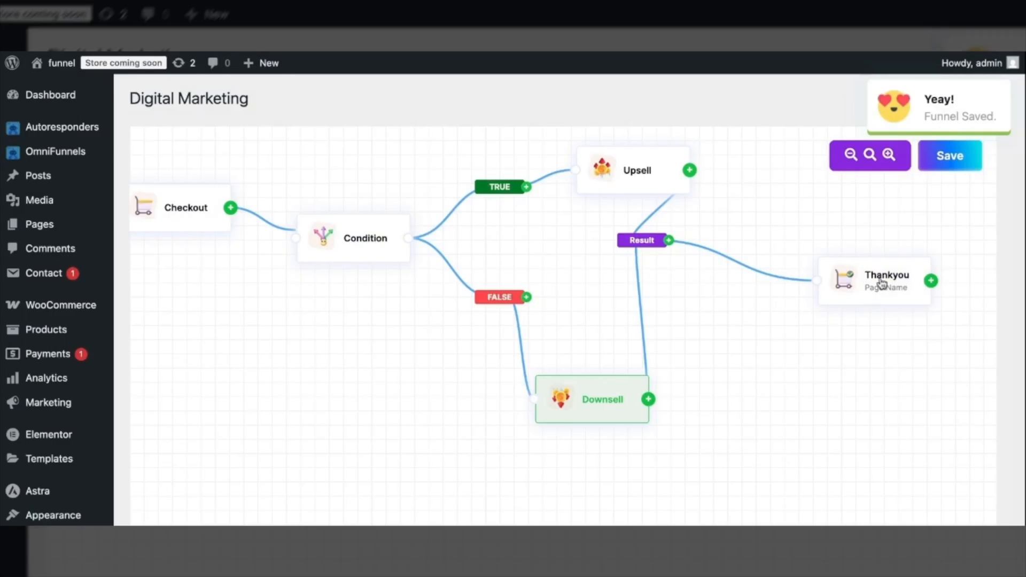
# - Apply the Voiceclone template to the Thankyou step
pyautogui.click(882, 283)
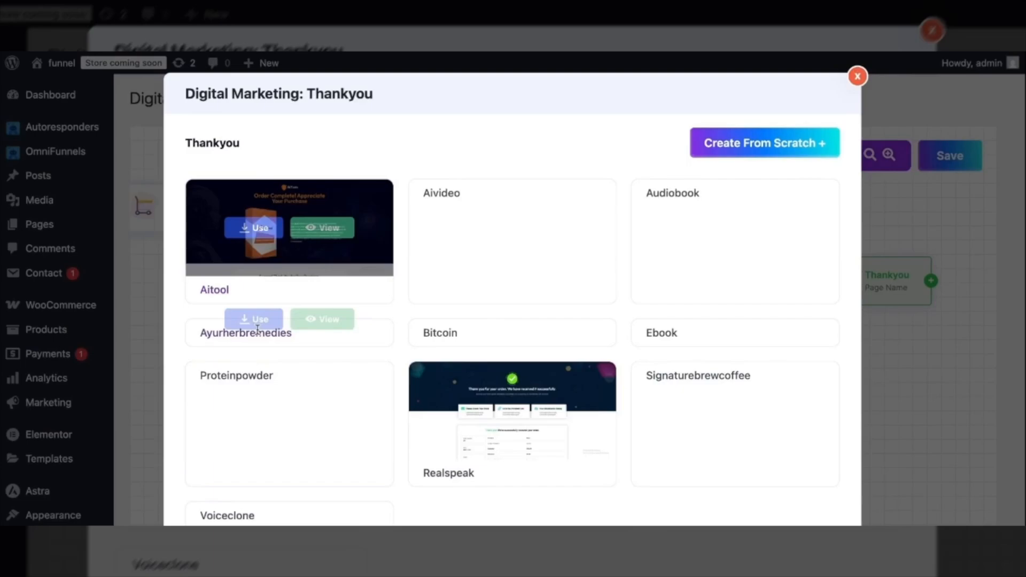
pyautogui.scroll(-4, 281, 396)
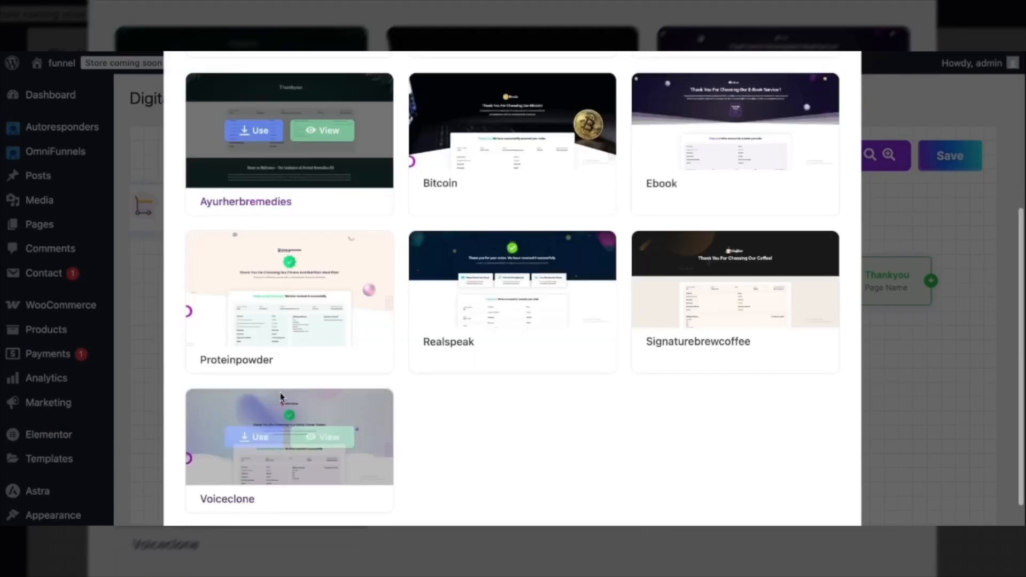
pyautogui.click(259, 446)
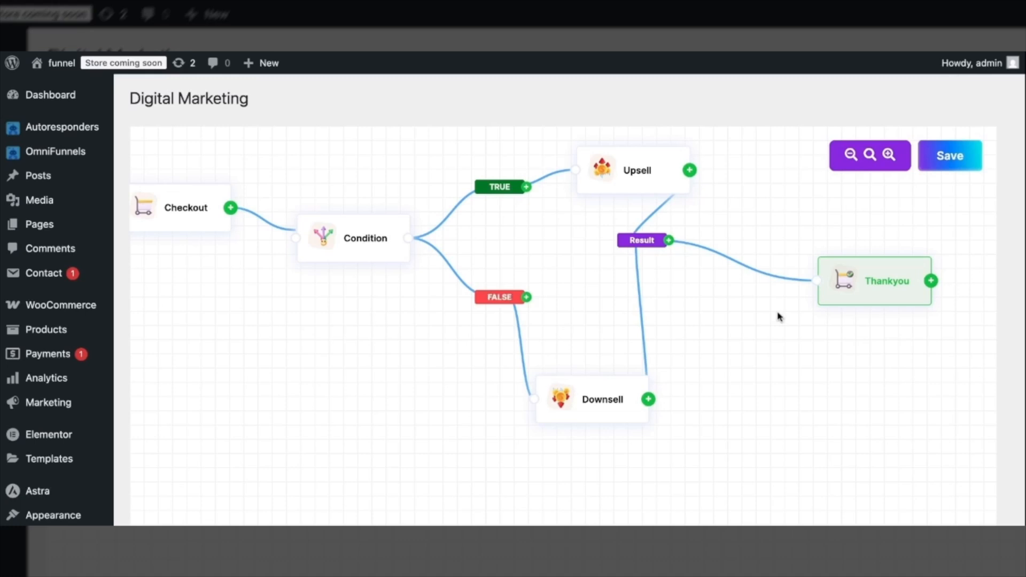
# - Save the completed Digital Marketing funnel
pyautogui.moveTo(794, 322)
pyautogui.mouseDown()
pyautogui.moveTo(1012, 379)
pyautogui.moveTo(794, 372)
pyautogui.moveTo(782, 313)
pyautogui.mouseUp()
pyautogui.moveTo(910, 343); pyautogui.dragTo(909, 381)
pyautogui.moveTo(815, 424); pyautogui.dragTo(793, 440)
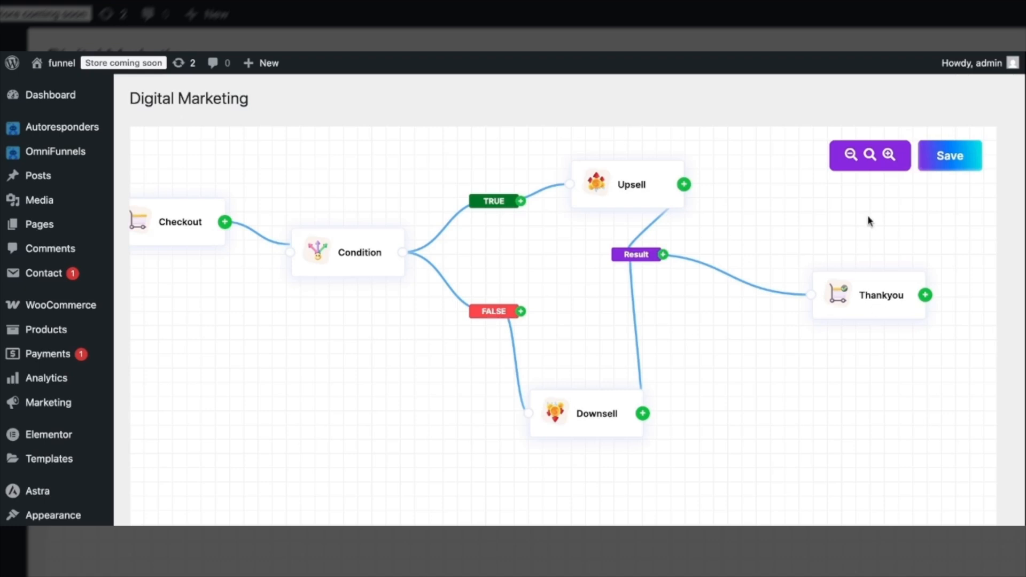
pyautogui.click(947, 155)
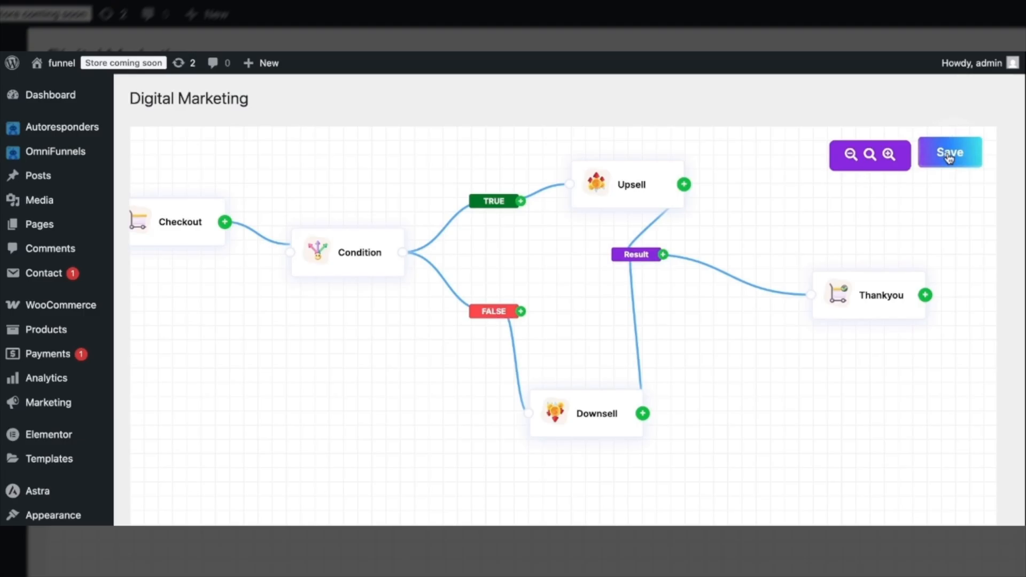
pyautogui.click(949, 156)
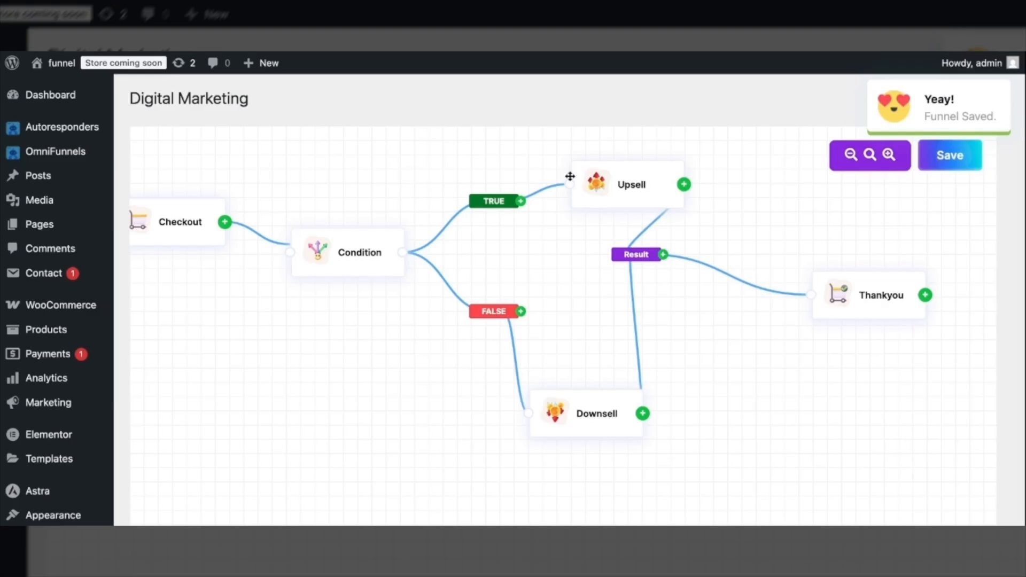
# - Open the OmniFunnels funnel list and review the Digital Marketing funnel's entry and page links
pyautogui.moveTo(42, 154)
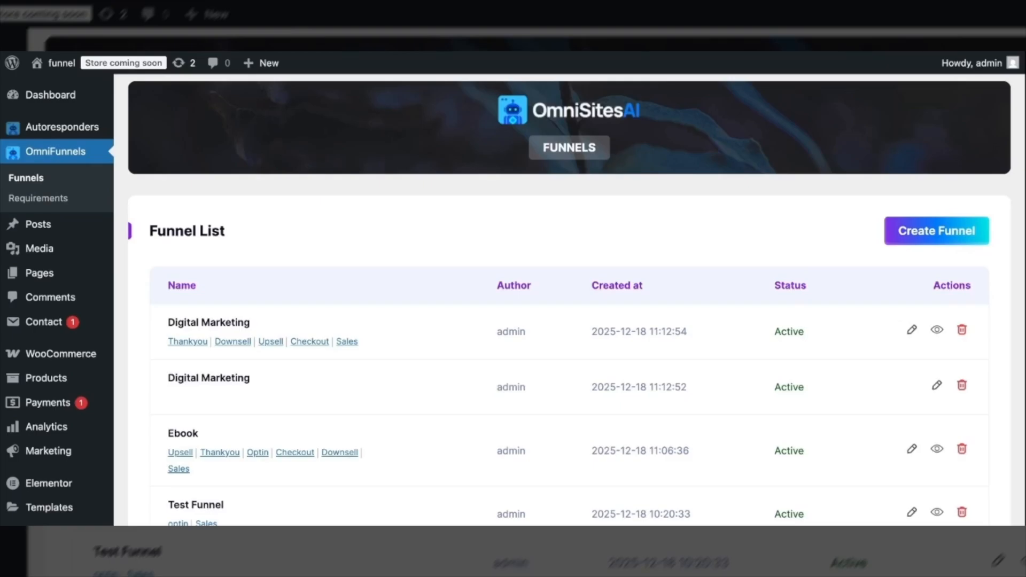
pyautogui.scroll(-2, 569, 299)
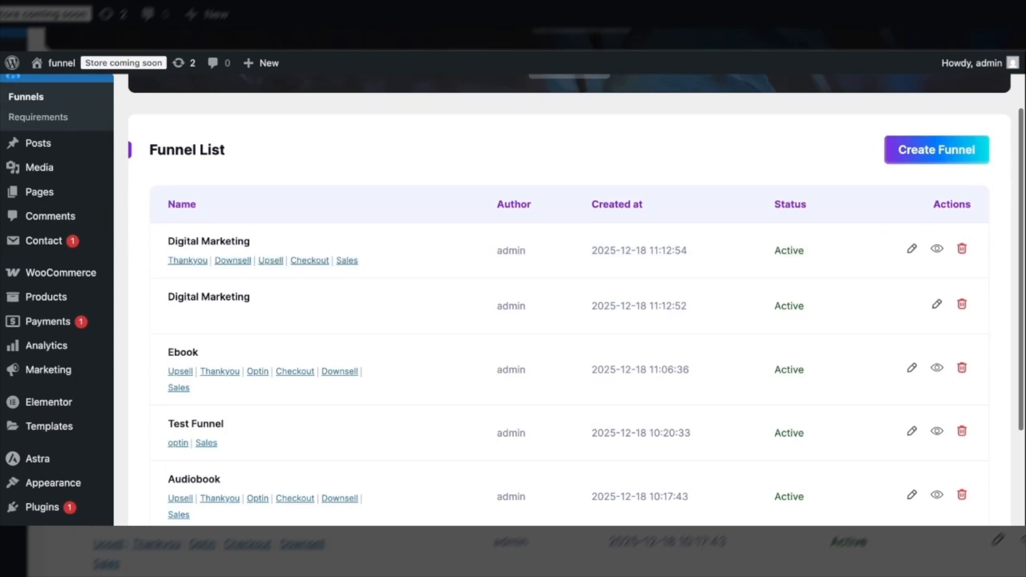
pyautogui.scroll(1, 569, 299)
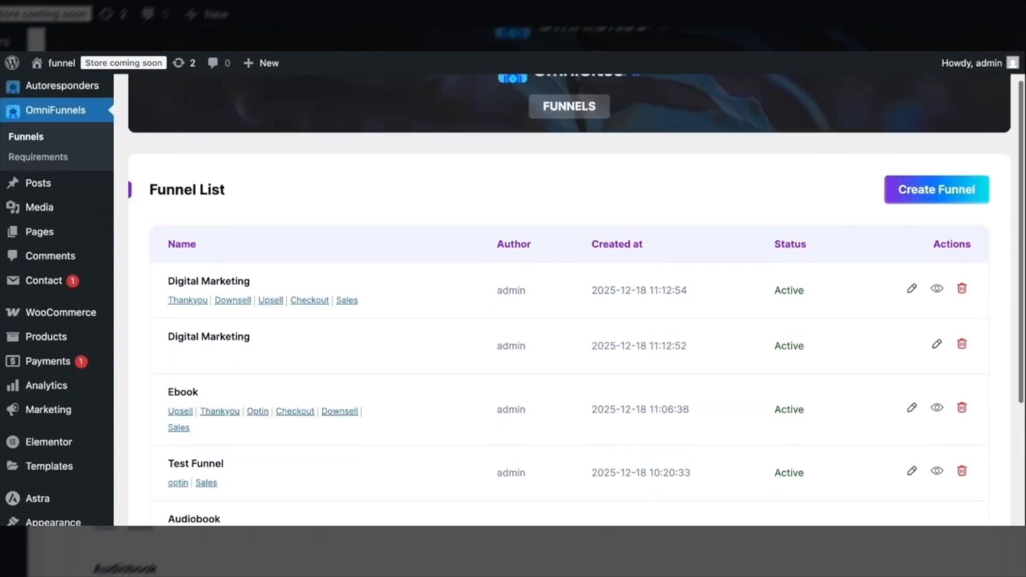
pyautogui.scroll(1, 569, 300)
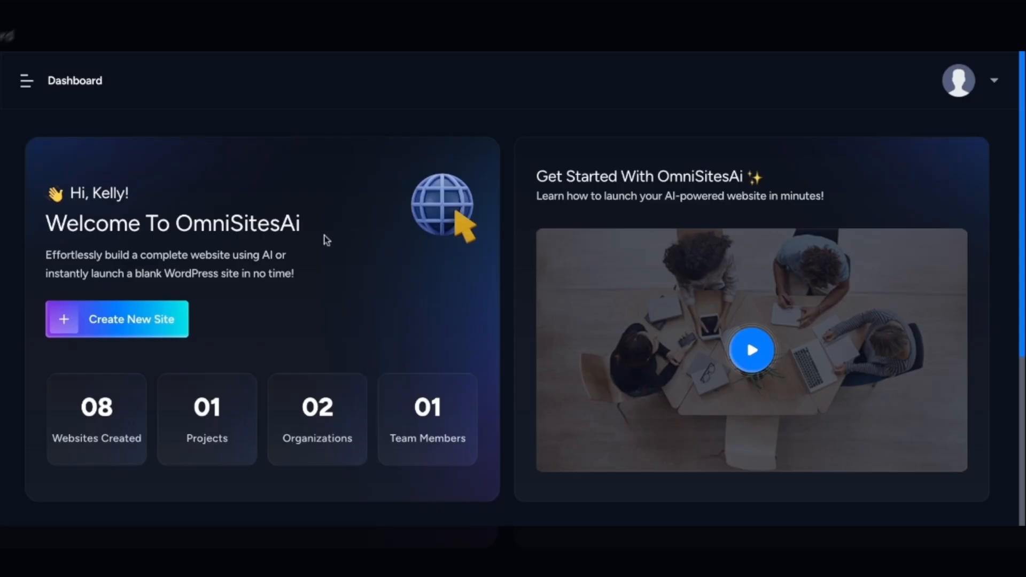
# - Switch to the OmniSitesAI dashboard and open the Download Plugins page
pyautogui.click(26, 94)
pyautogui.scroll(-3, 104, 350)
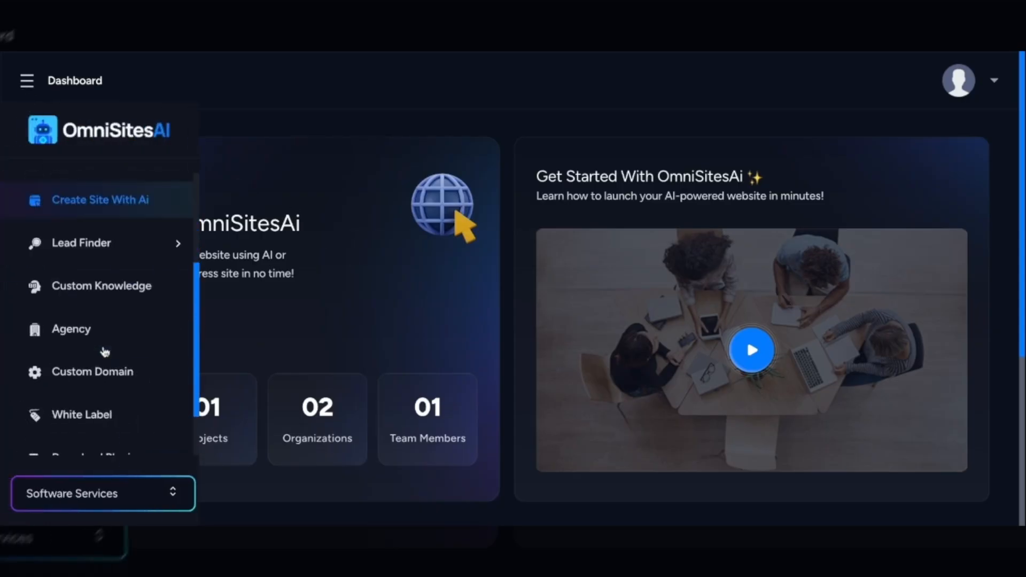
pyautogui.scroll(-1, 105, 351)
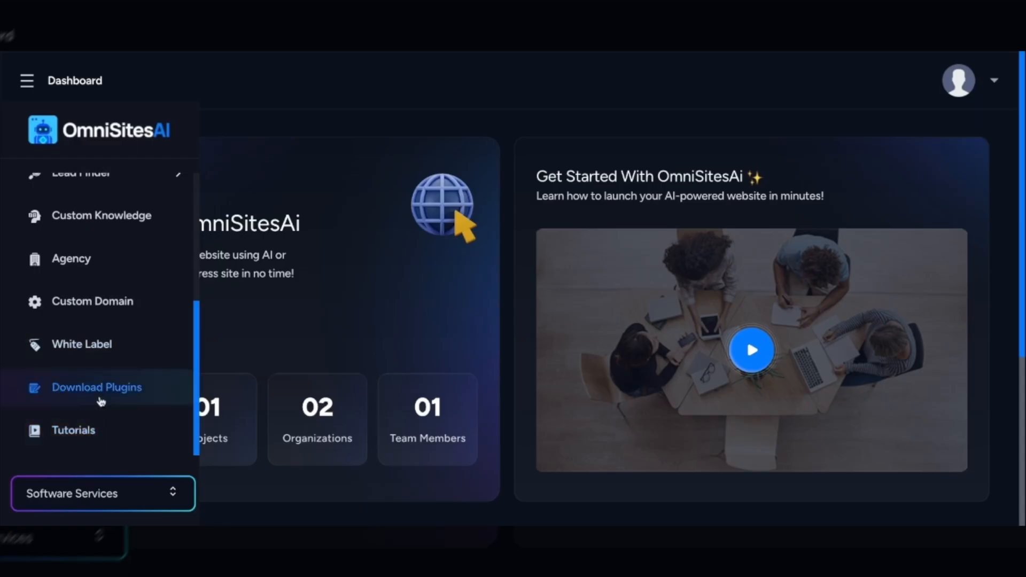
pyautogui.click(101, 399)
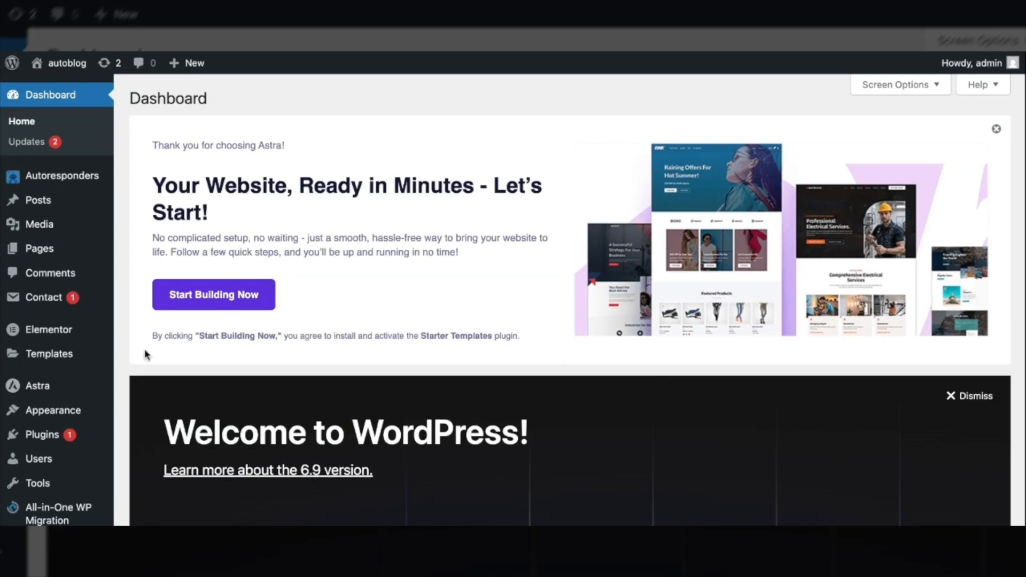
# - Install the plugin from autoblogging 2.zip on the autoblog WordPress site and activate it
pyautogui.moveTo(56, 416)
pyautogui.moveTo(53, 435)
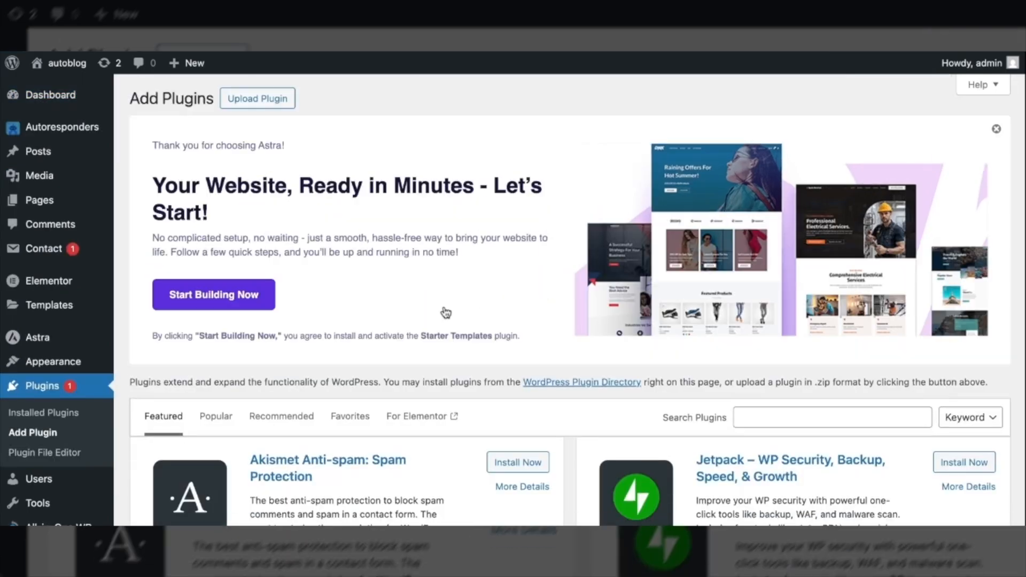
pyautogui.click(266, 109)
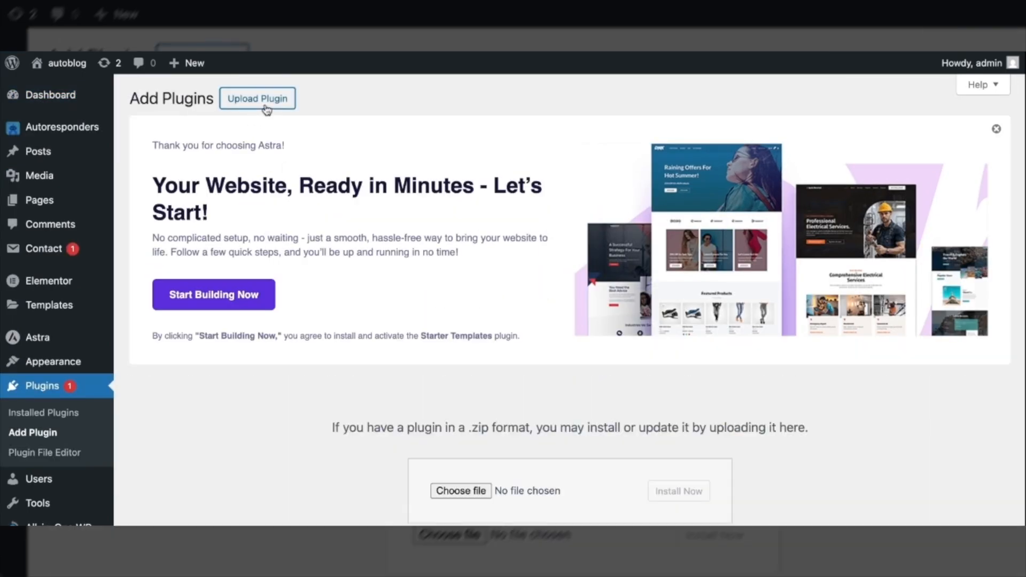
pyautogui.click(996, 132)
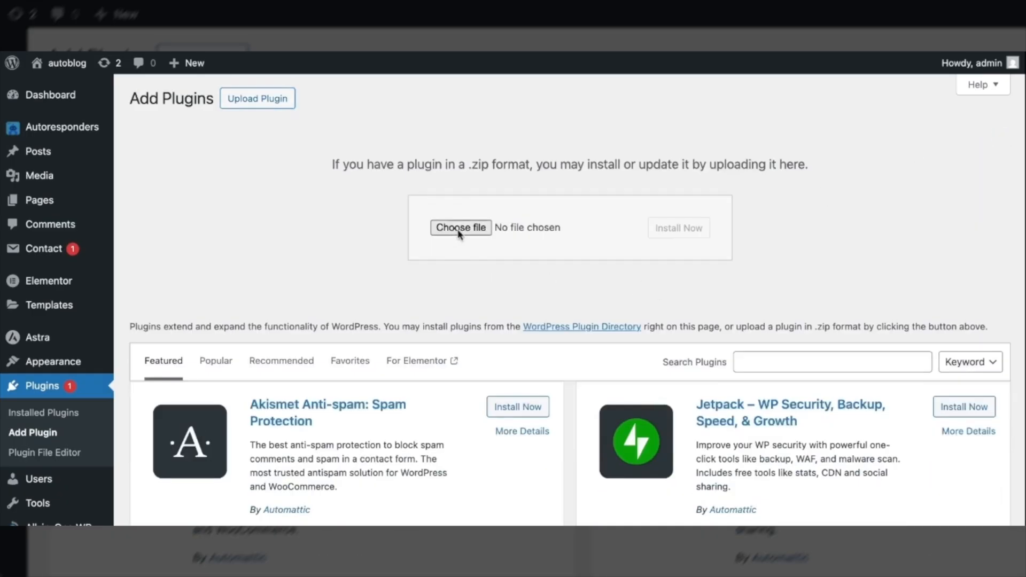
pyautogui.click(460, 231)
pyautogui.click(681, 275)
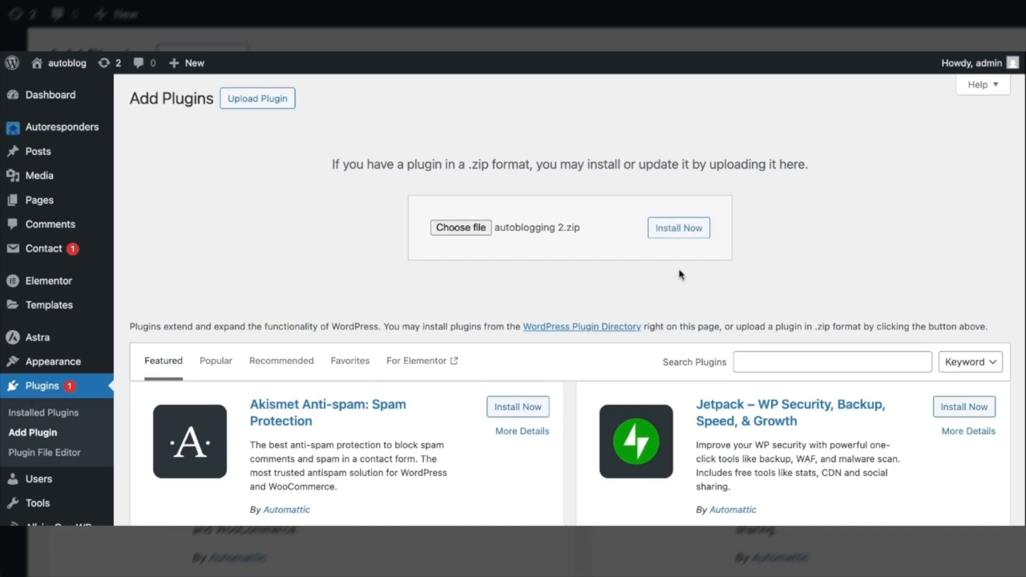
pyautogui.click(672, 234)
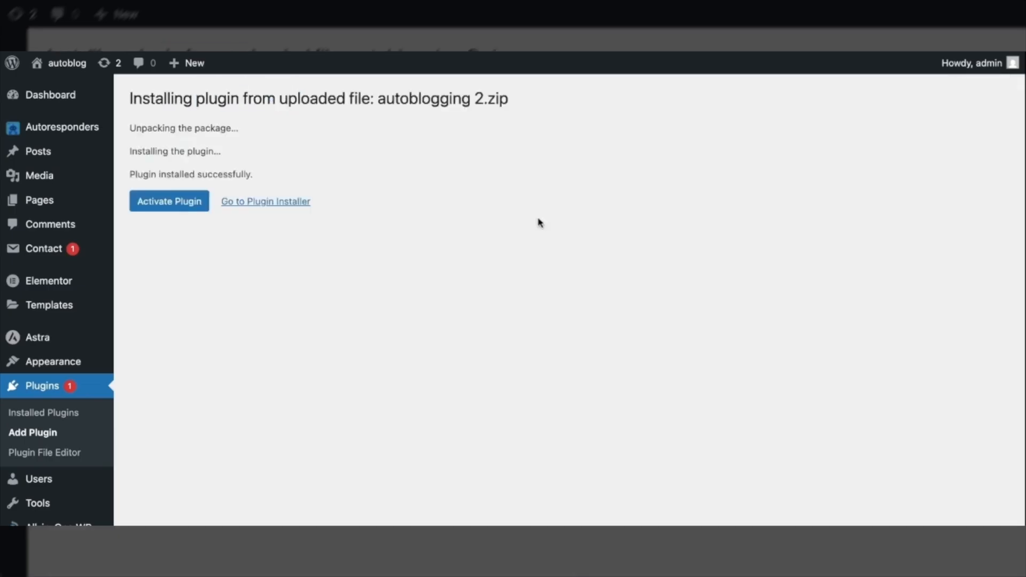
pyautogui.click(176, 210)
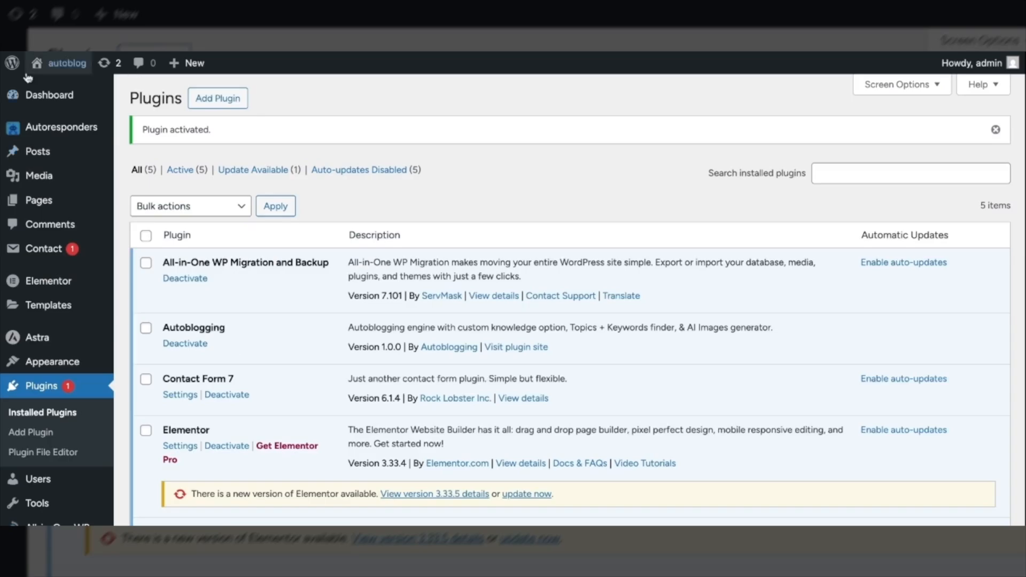
# - Open the Autoblogging plugin, paste the authentication key into its authentication settings and connect it
pyautogui.moveTo(65, 101)
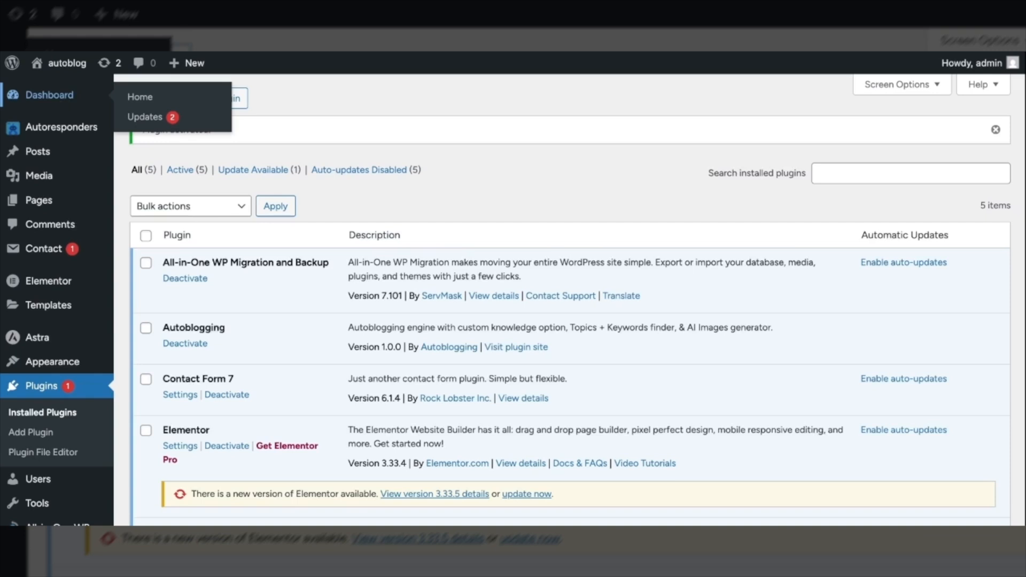
pyautogui.click(65, 101)
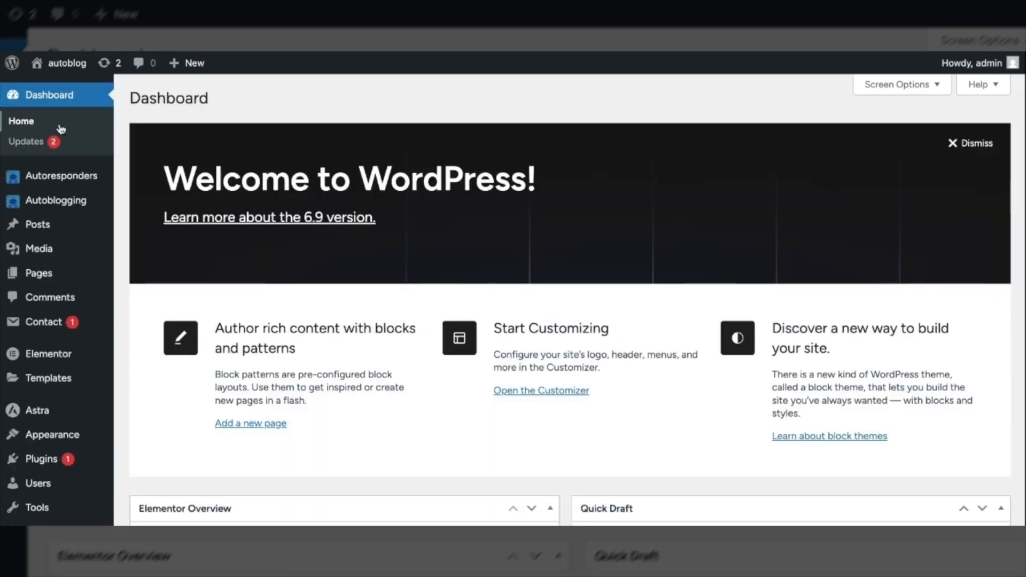
pyautogui.moveTo(170, 256)
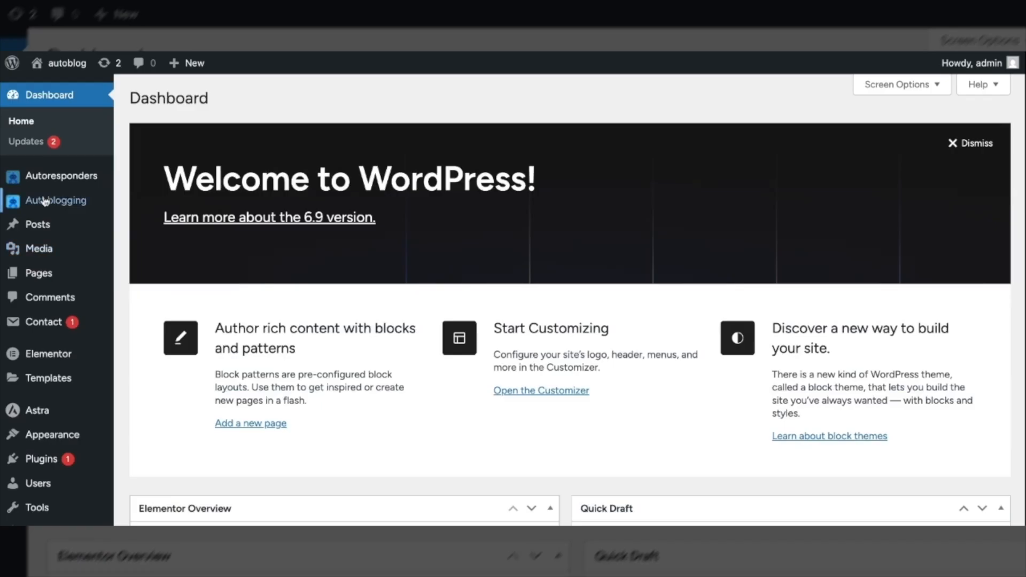
pyautogui.moveTo(88, 217)
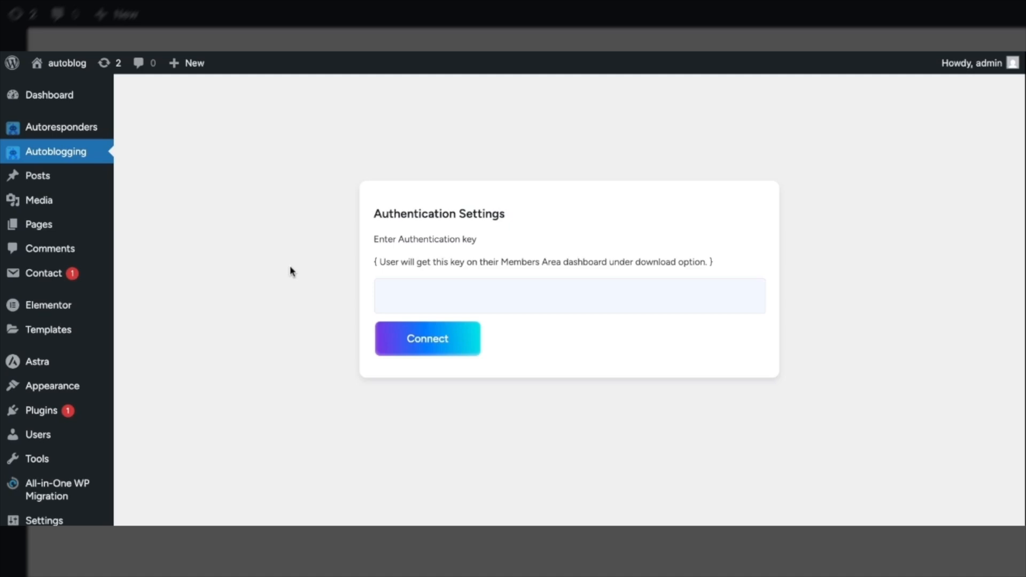
pyautogui.click(380, 291)
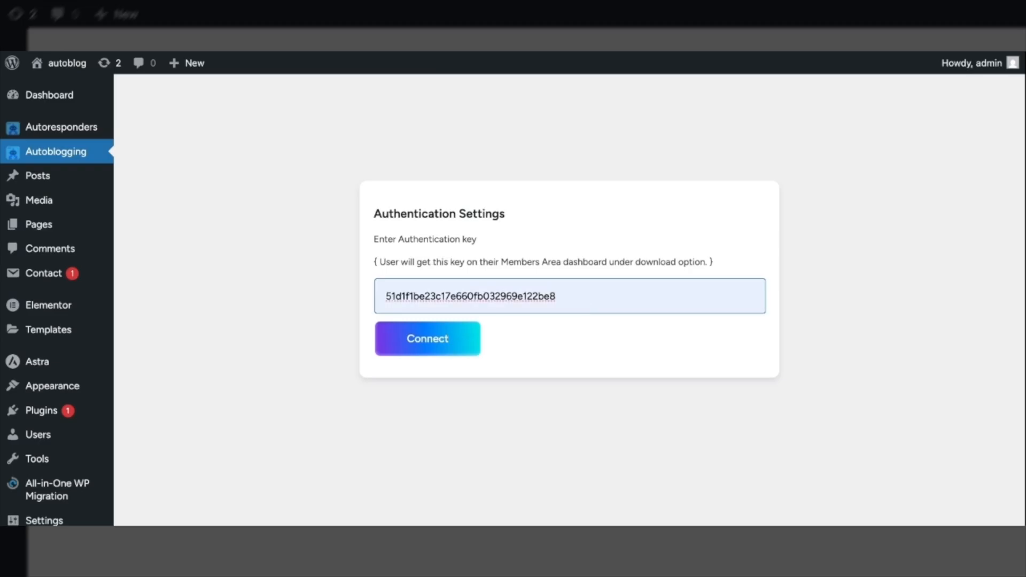
pyautogui.click(431, 342)
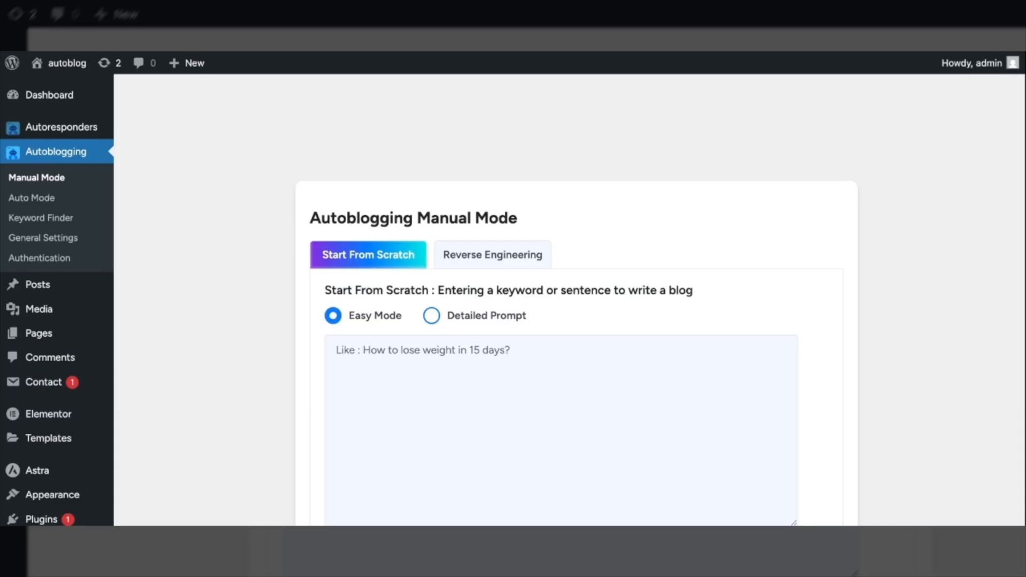
# - View the Detailed Prompt mode's sample prompt under Start From Scratch and return to Easy Mode
pyautogui.click(391, 354)
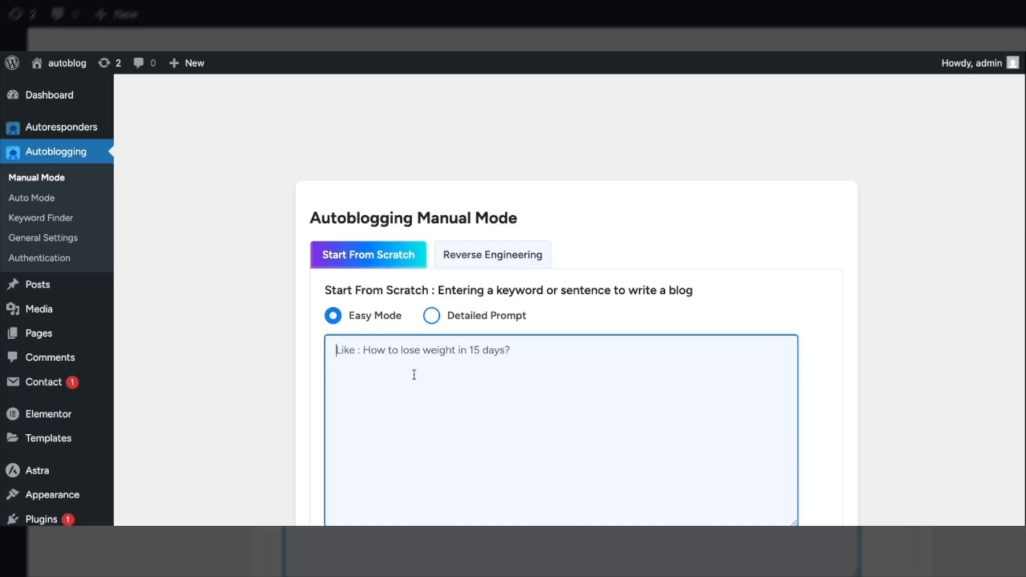
pyautogui.scroll(-2, 414, 375)
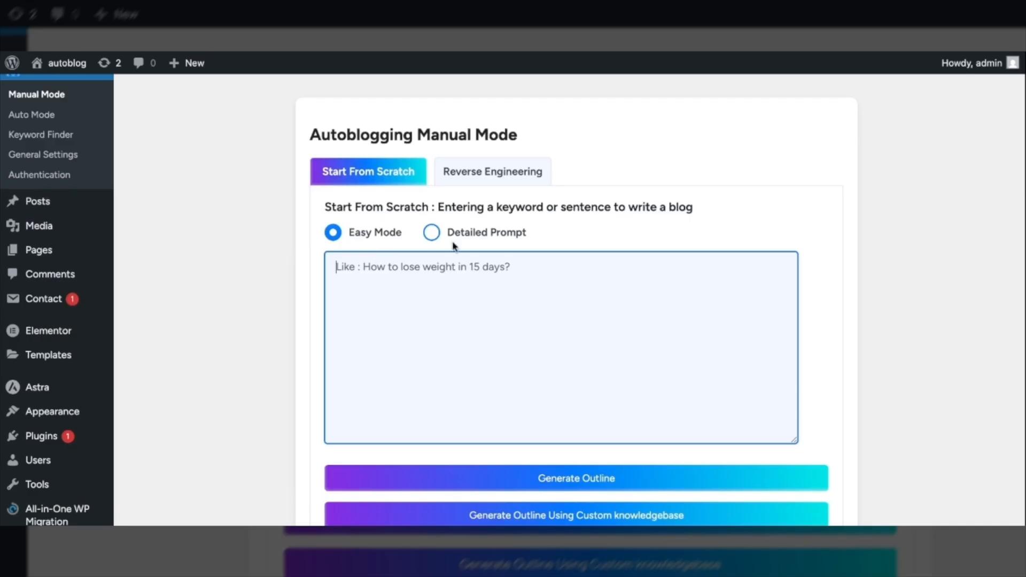
pyautogui.click(712, 52)
pyautogui.click(336, 266)
pyautogui.click(431, 233)
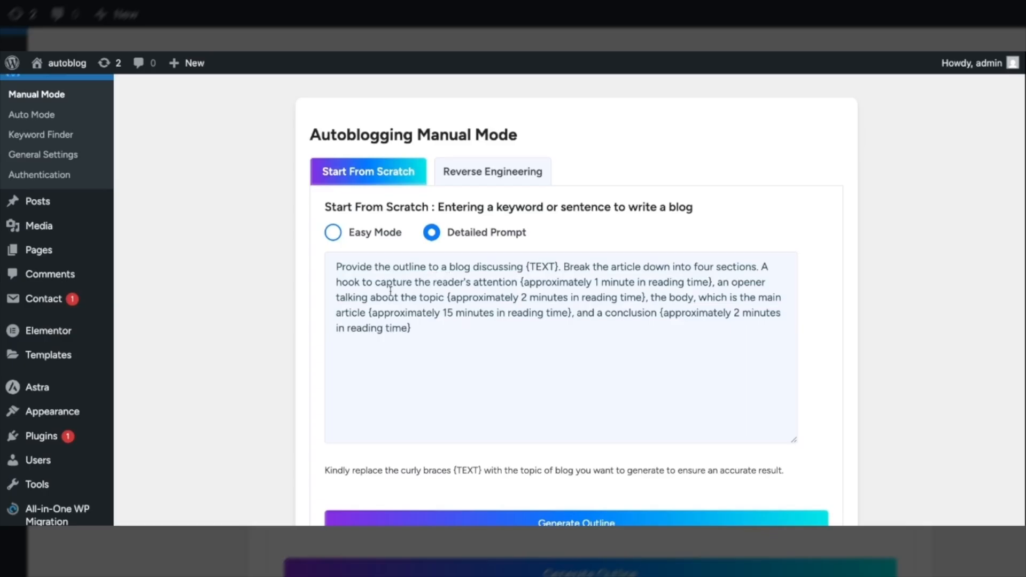
pyautogui.click(333, 238)
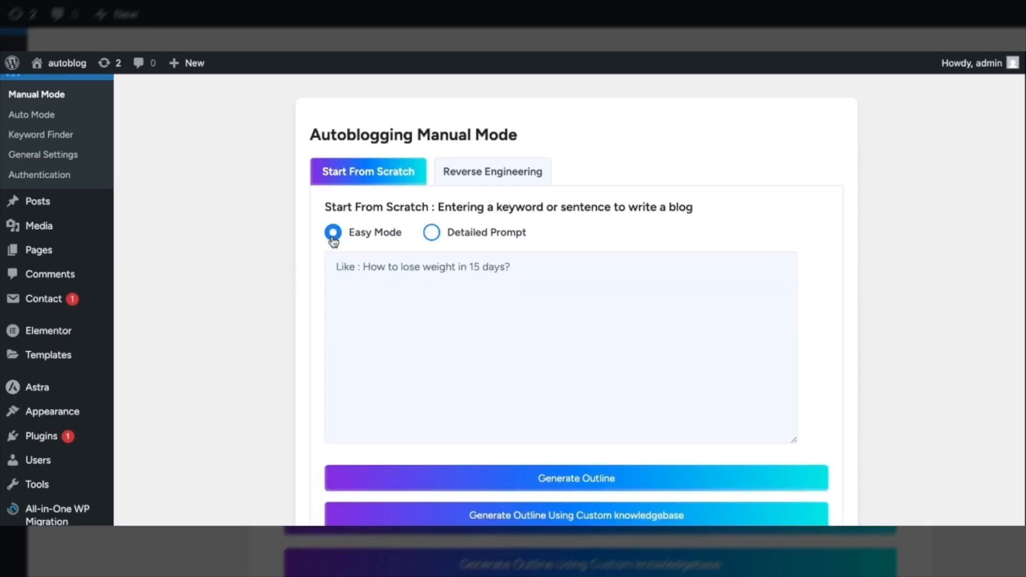
# - Enter the blog topic "How to learn coding skills for software development" in Easy Mode
pyautogui.click(346, 266)
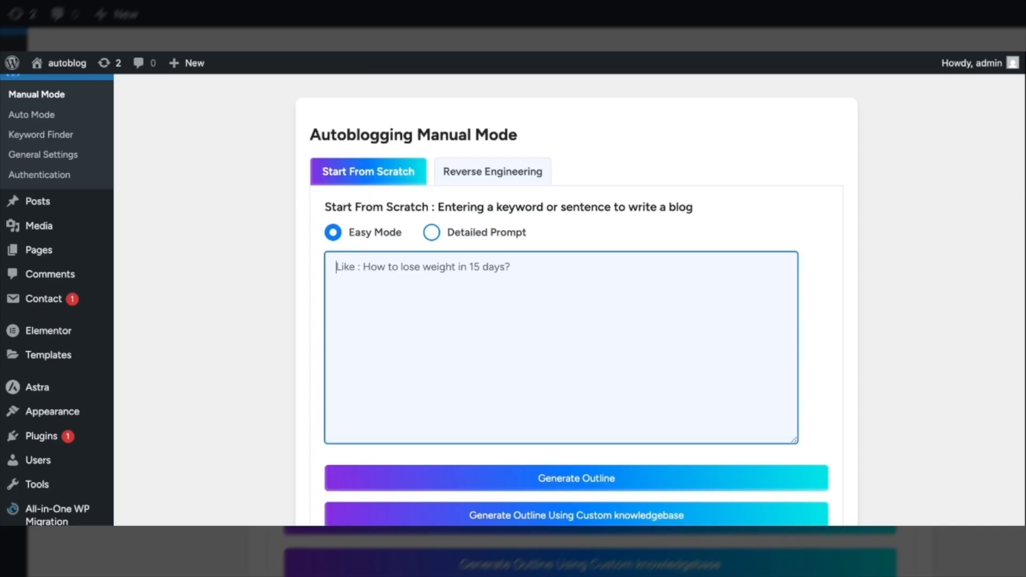
pyautogui.write('How to learn ')
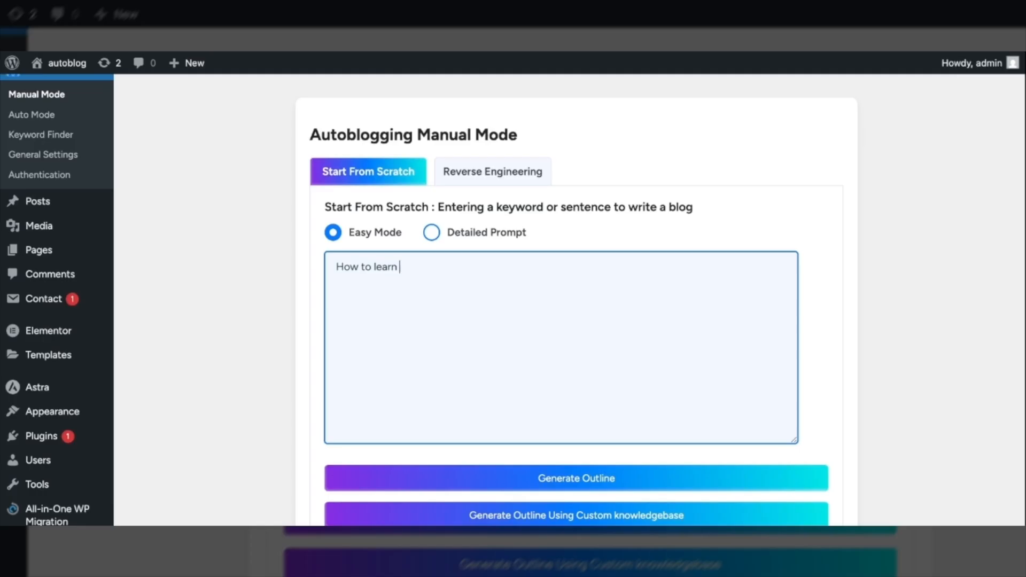
pyautogui.write('coding skills for software development')
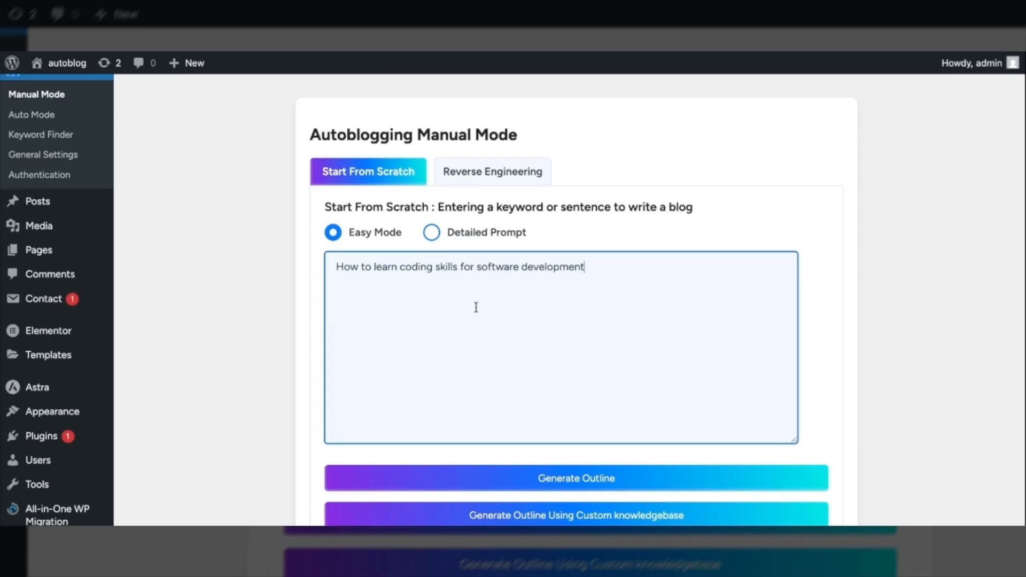
# - Generate the article outline for the entered topic without the custom knowledgebase
pyautogui.scroll(-2, 475, 307)
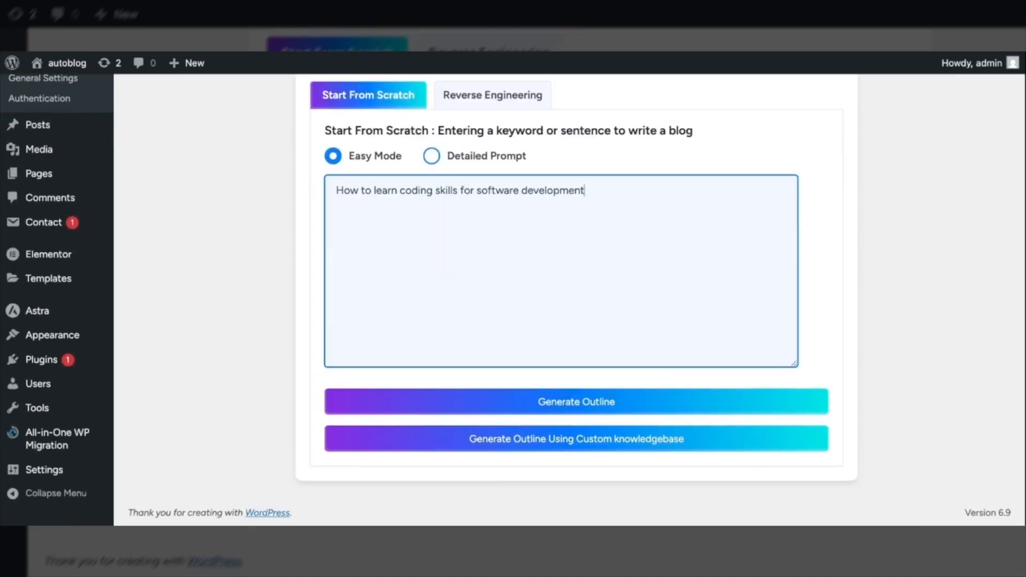
pyautogui.scroll(-1, 475, 307)
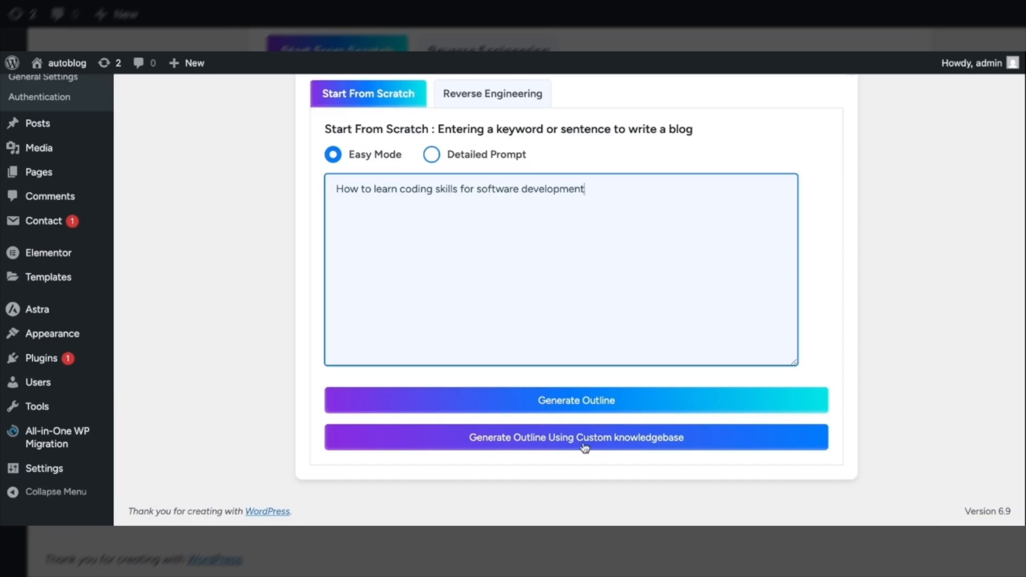
pyautogui.click(586, 410)
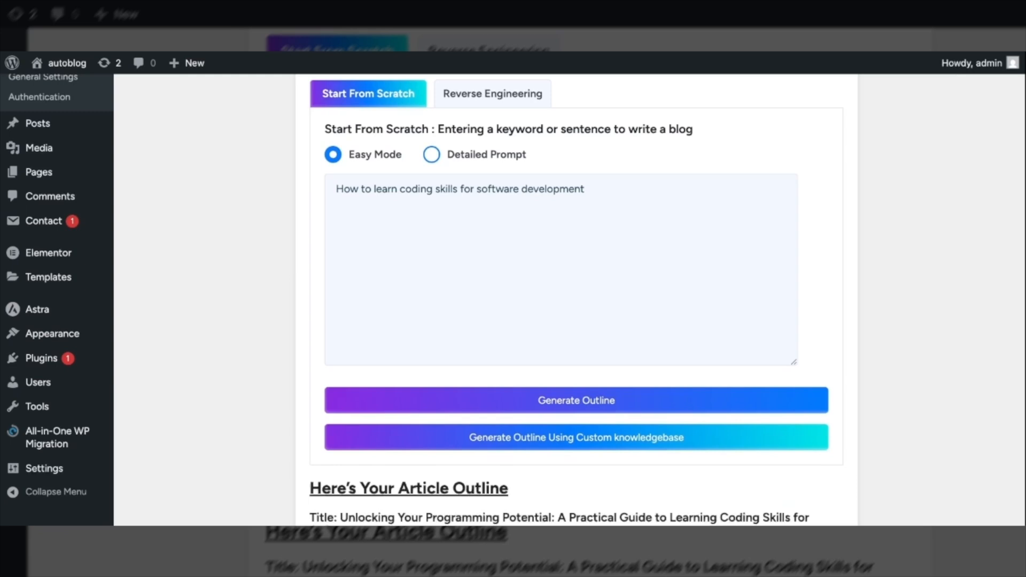
# - Read through the generated article outline, from its title and hook through the body subsections to the conclusion
pyautogui.scroll(-1, 576, 299)
pyautogui.scroll(-2, 576, 299)
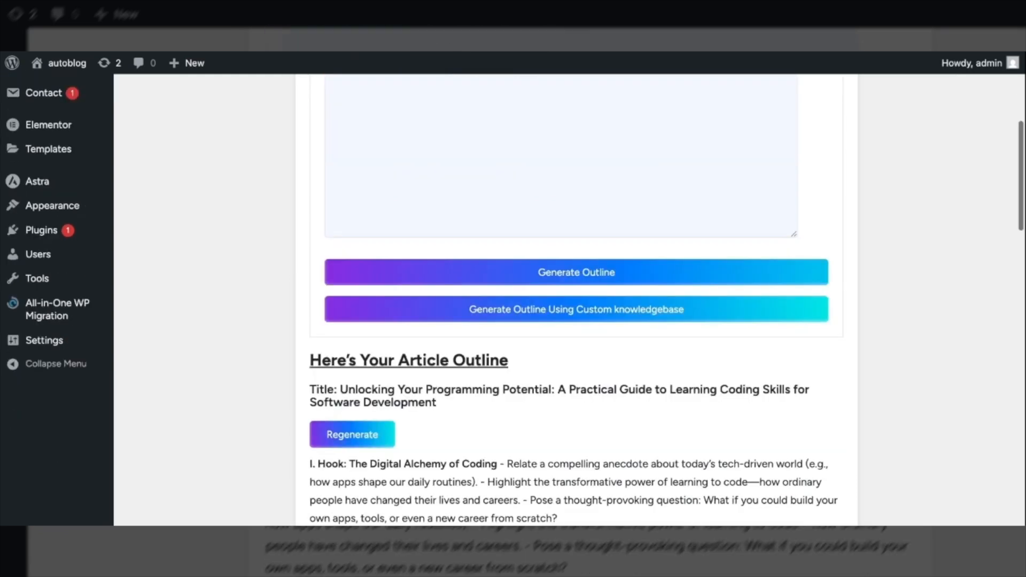
pyautogui.scroll(-1, 576, 299)
pyautogui.scroll(-1, 576, 299)
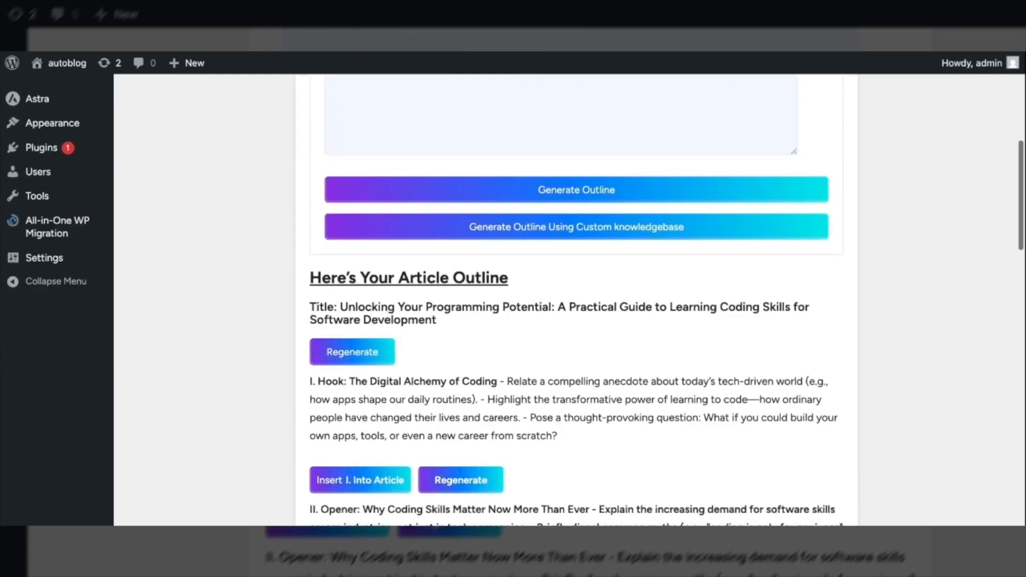
pyautogui.scroll(-1, 551, 384)
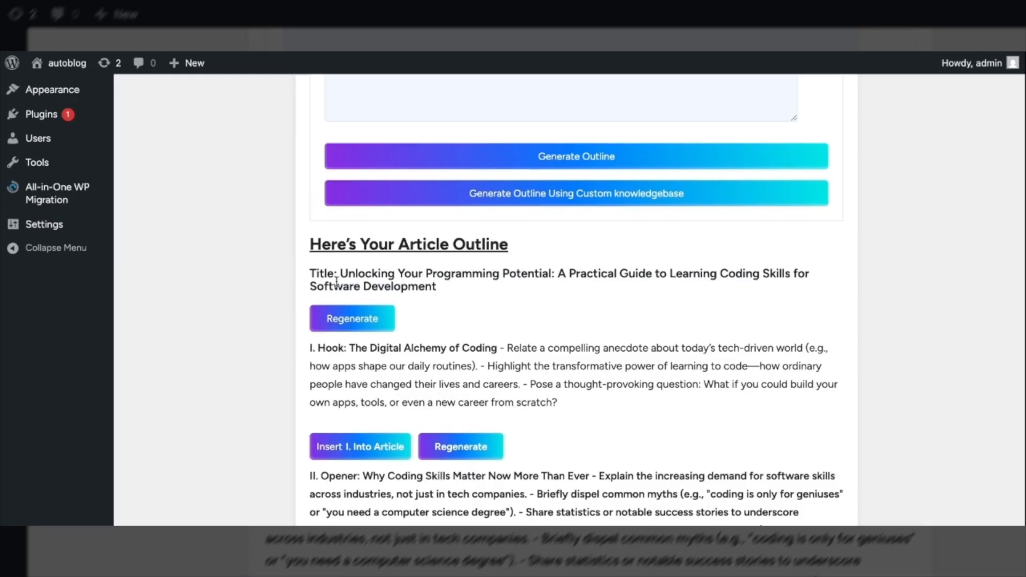
pyautogui.scroll(3, 508, 297)
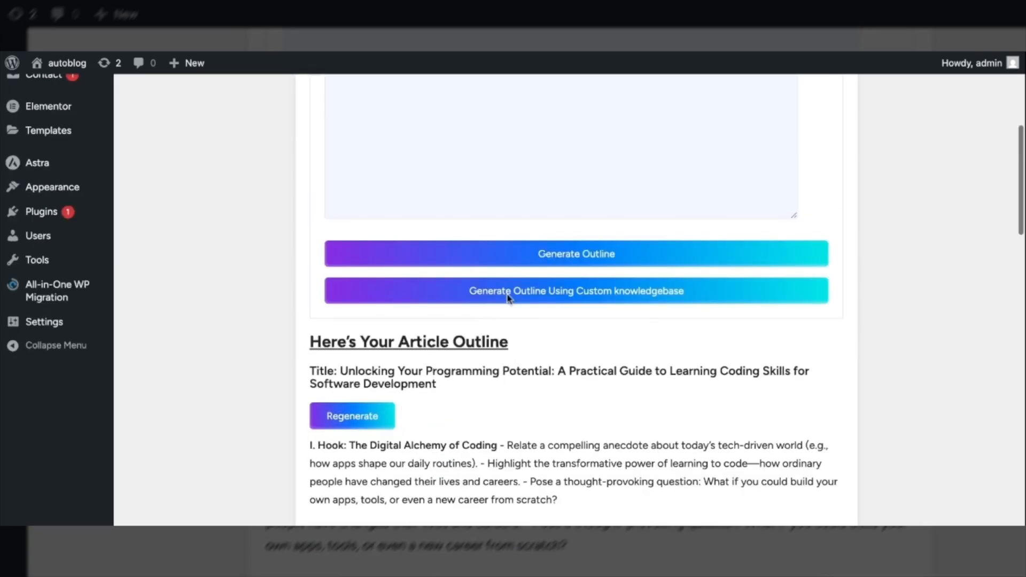
pyautogui.scroll(4, 508, 297)
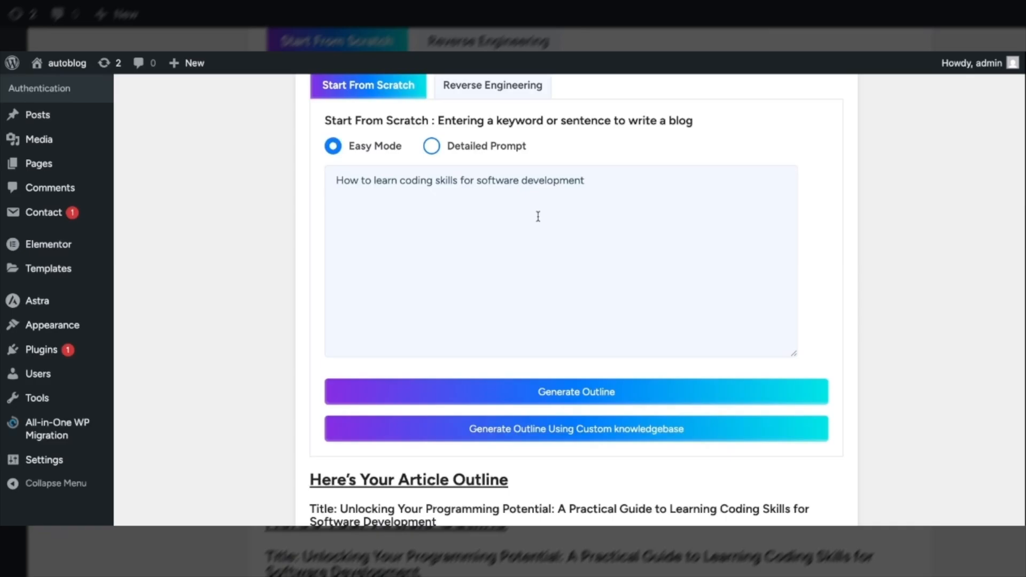
pyautogui.scroll(-1, 538, 216)
pyautogui.scroll(-6, 538, 215)
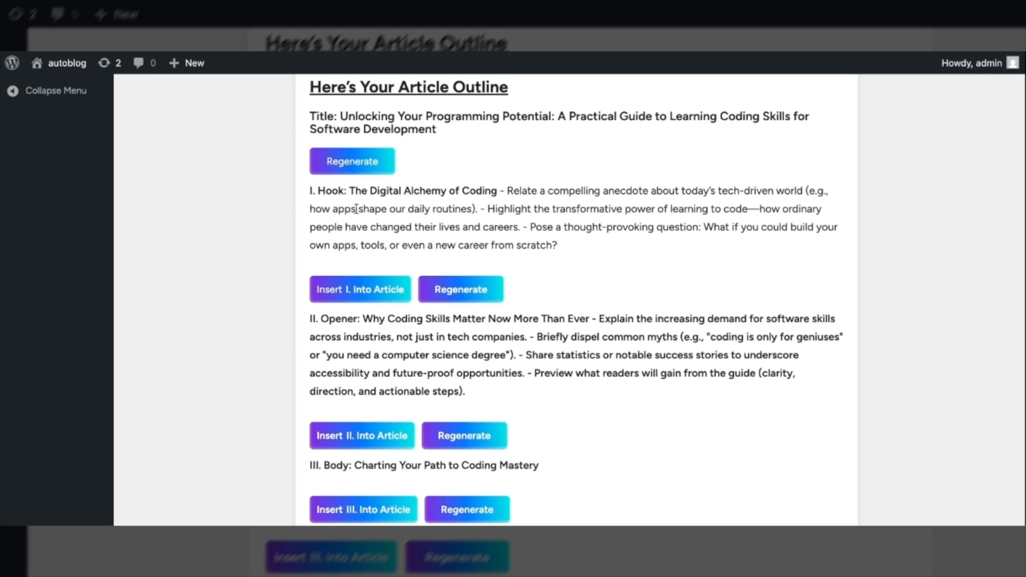
pyautogui.scroll(-1, 357, 208)
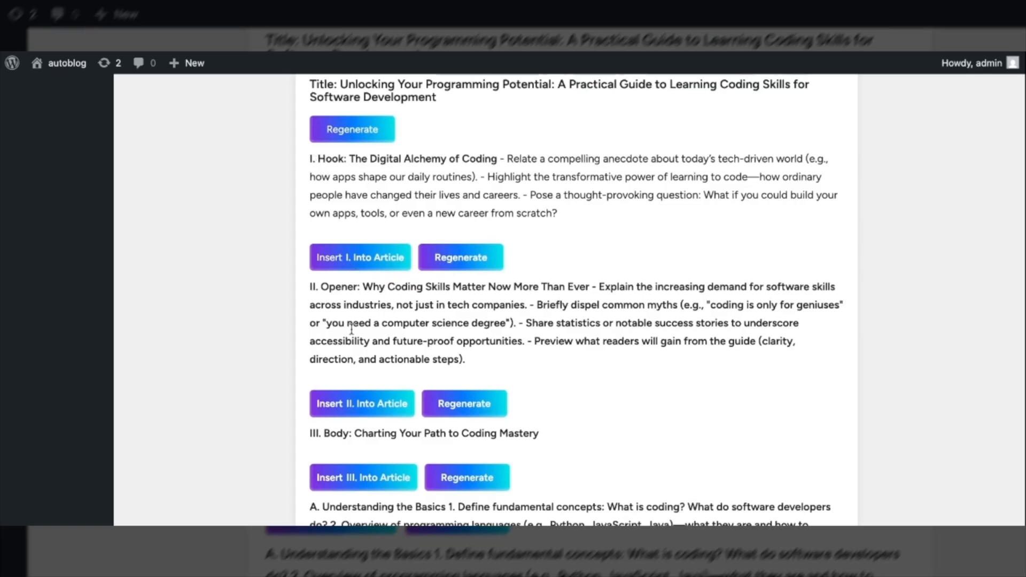
pyautogui.scroll(-2, 353, 336)
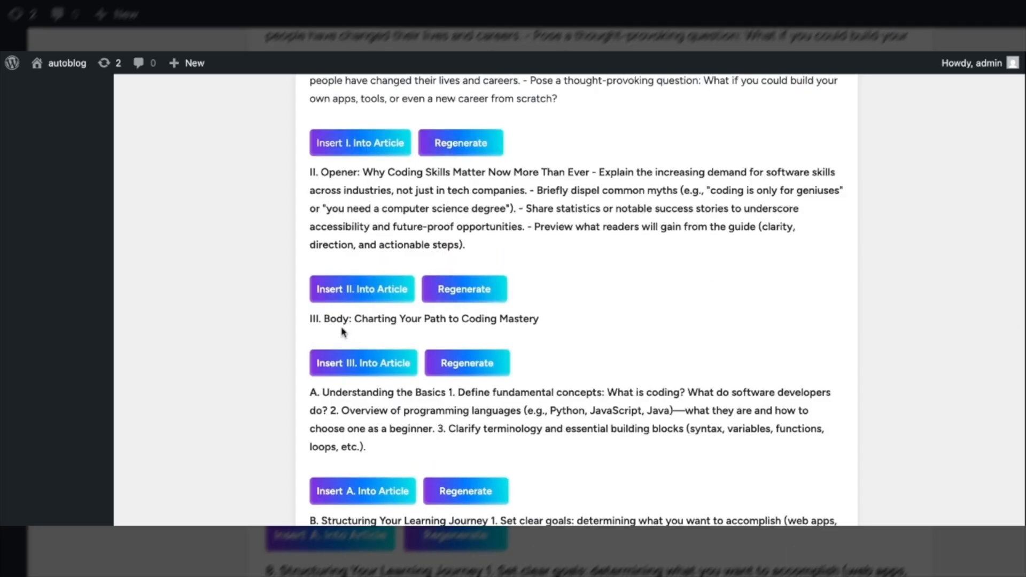
pyautogui.scroll(-2, 328, 405)
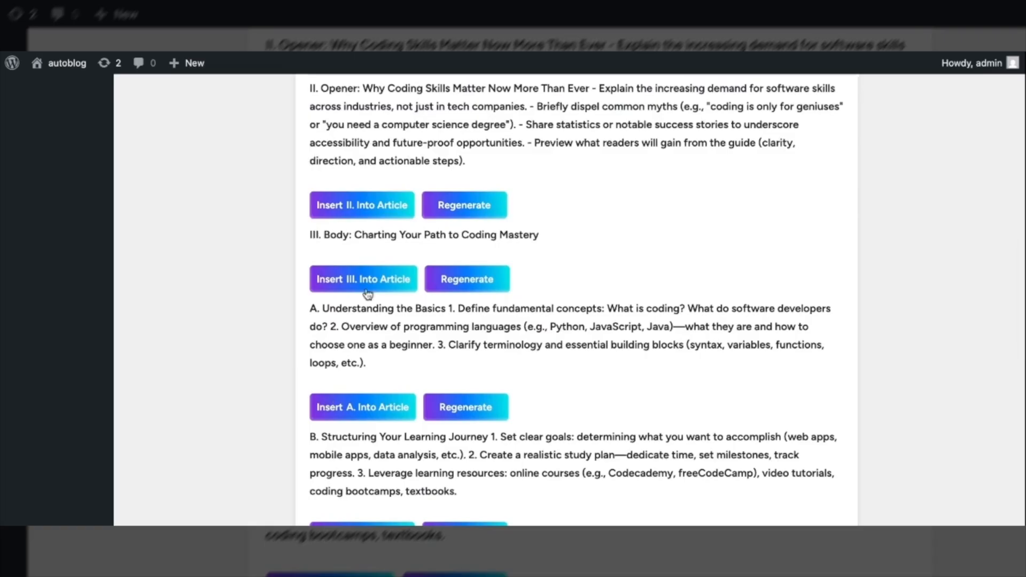
pyautogui.scroll(-2, 375, 356)
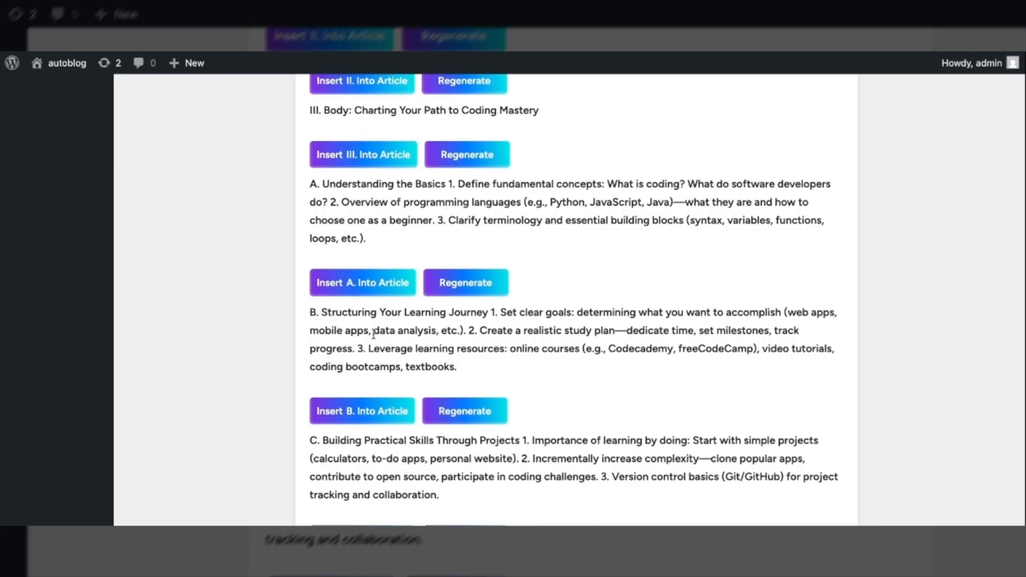
pyautogui.scroll(-1, 373, 334)
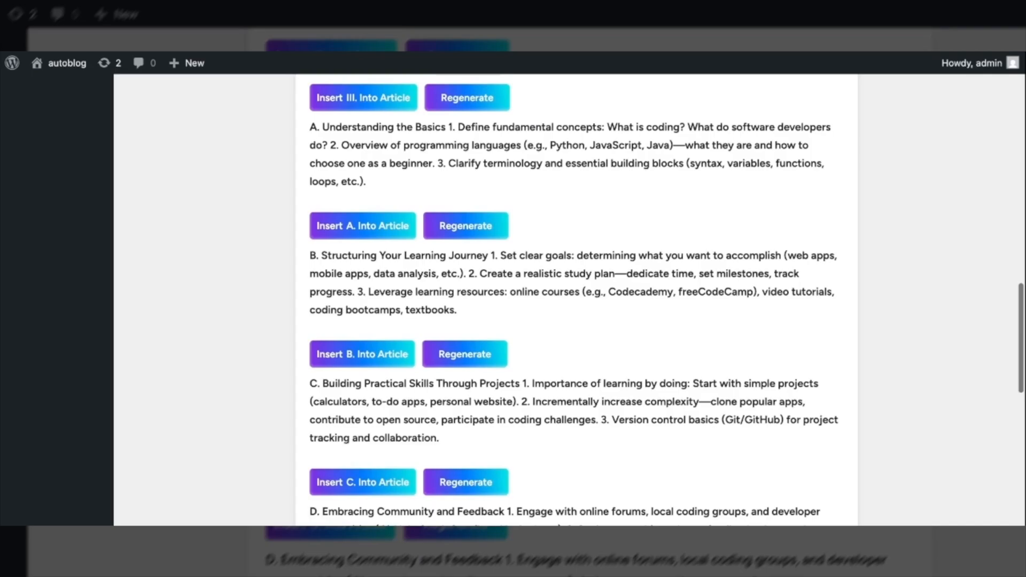
pyautogui.scroll(-1, 576, 299)
pyautogui.scroll(-1, 576, 300)
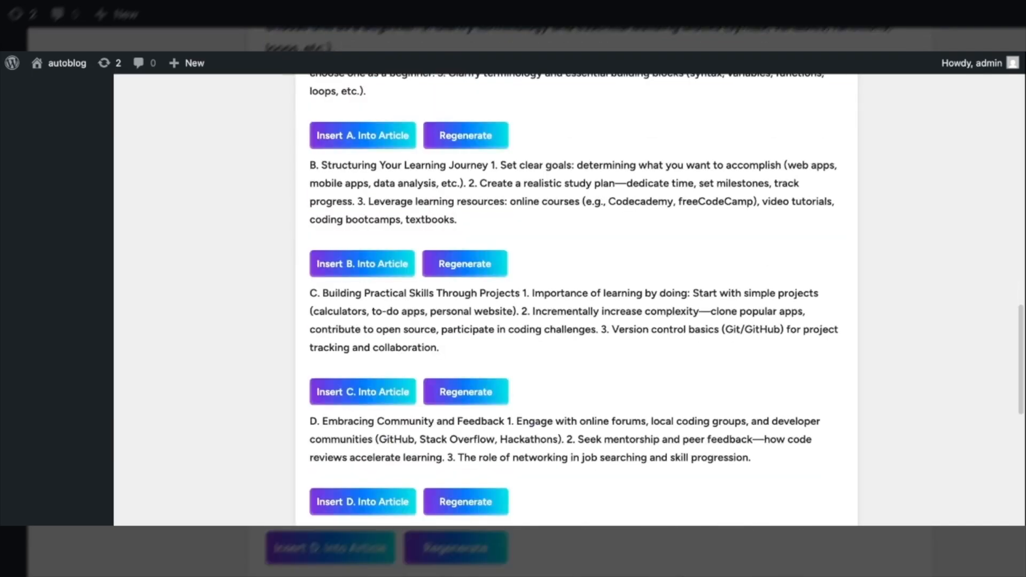
pyautogui.scroll(-1, 576, 300)
pyautogui.scroll(-1, 576, 300)
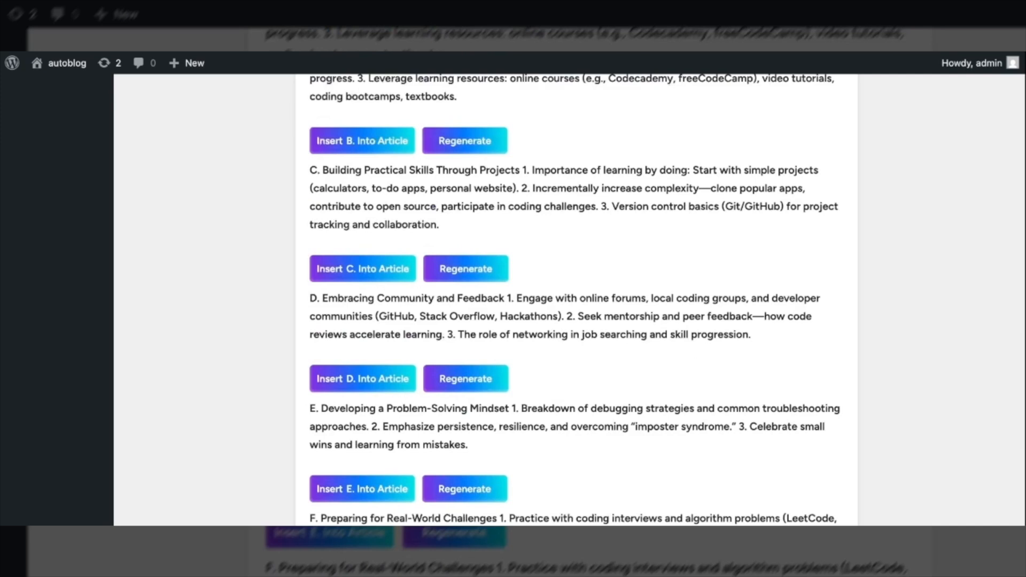
pyautogui.scroll(-1, 576, 299)
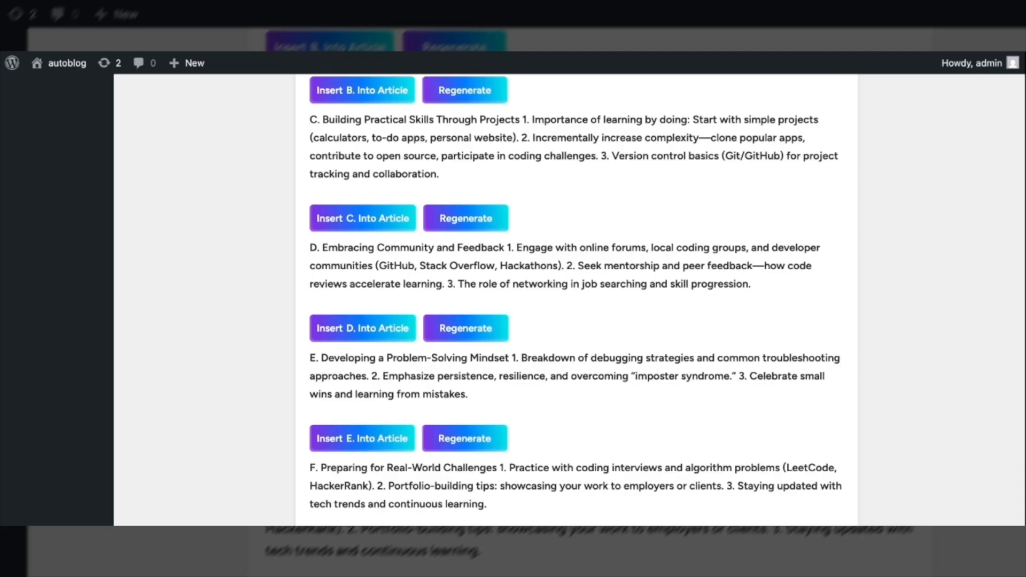
pyautogui.scroll(-2, 576, 300)
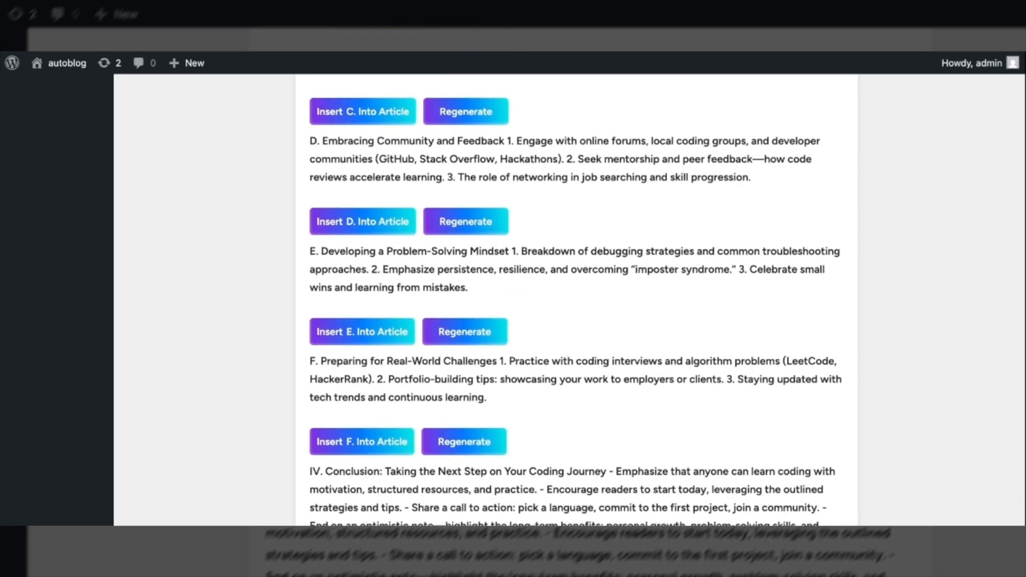
pyautogui.scroll(-2, 576, 300)
pyautogui.scroll(-1, 576, 300)
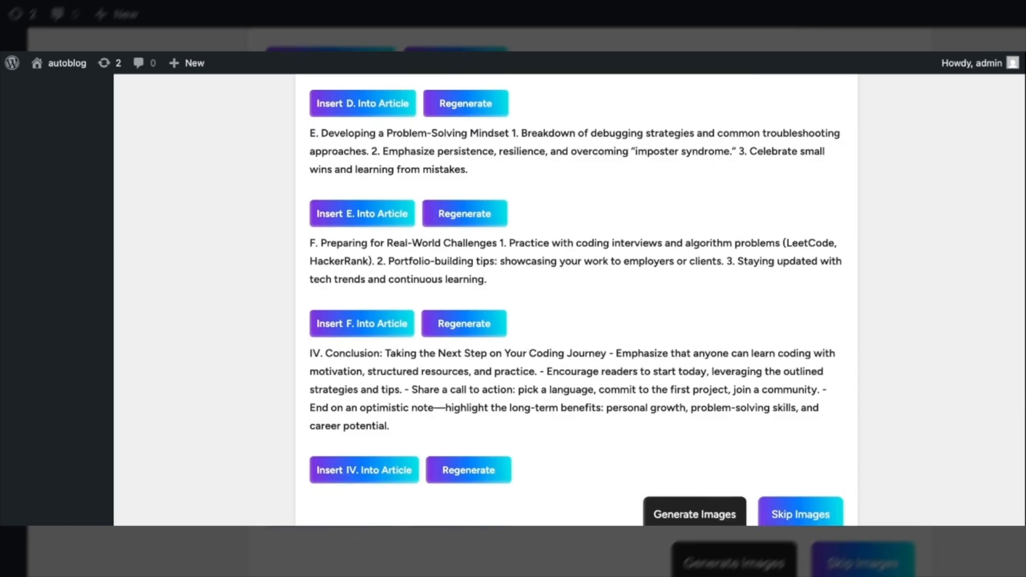
# - Insert outline section I, "Hook: The Digital Alchemy of Coding", into the article
pyautogui.scroll(6, 576, 300)
pyautogui.scroll(1, 576, 300)
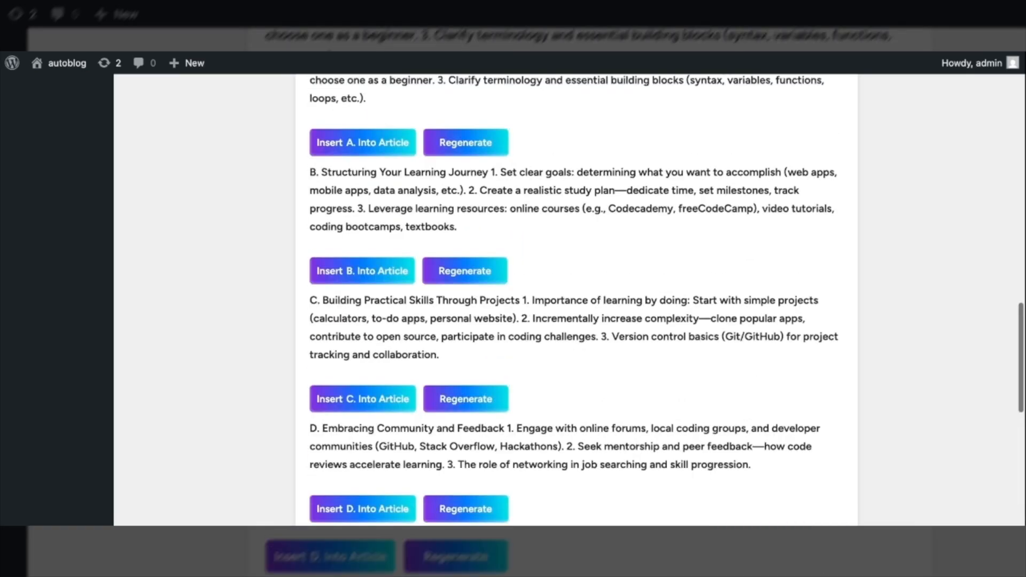
pyautogui.scroll(1, 576, 300)
pyautogui.scroll(2, 448, 300)
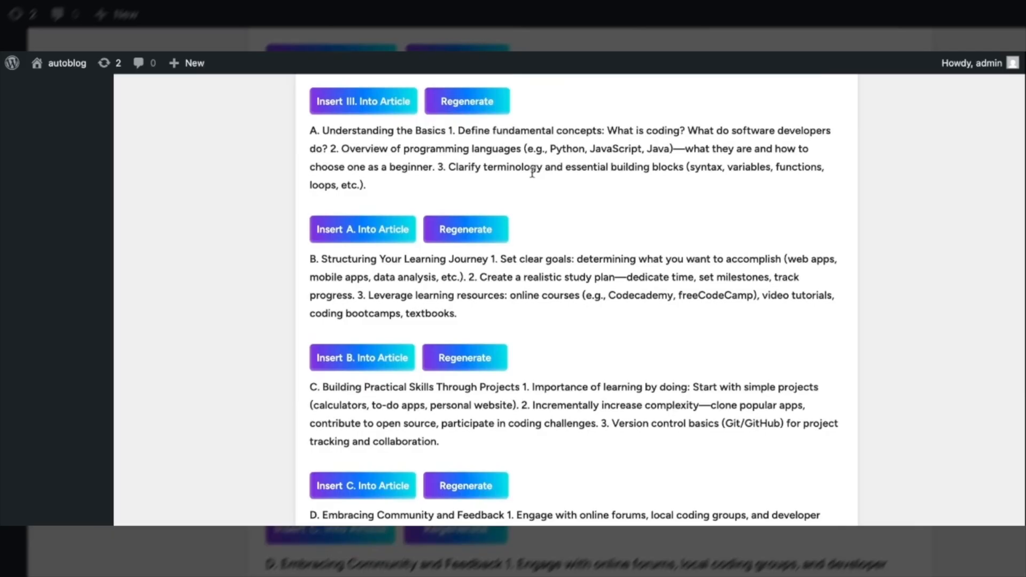
pyautogui.scroll(3, 532, 170)
pyautogui.scroll(3, 533, 171)
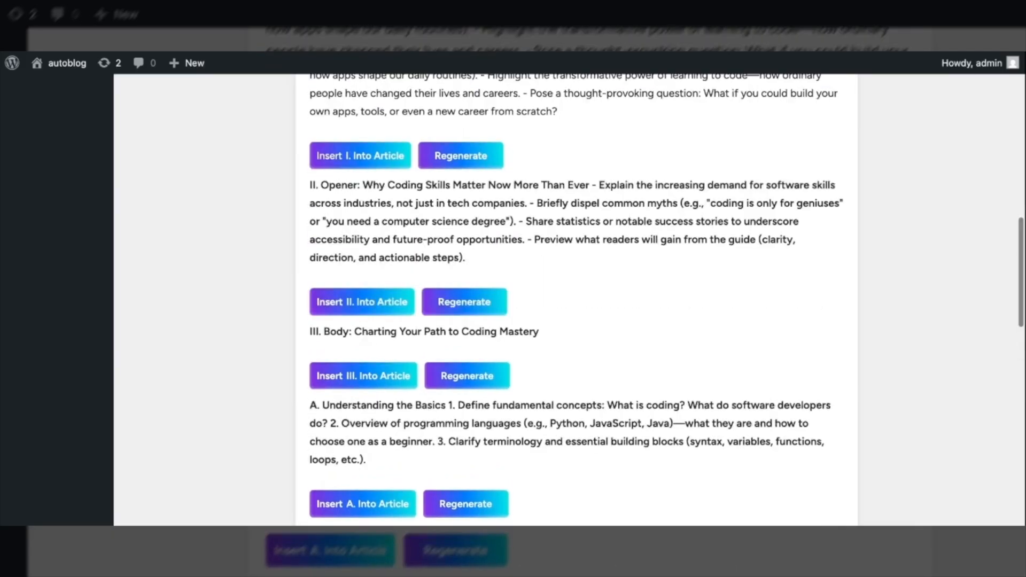
pyautogui.scroll(3, 576, 299)
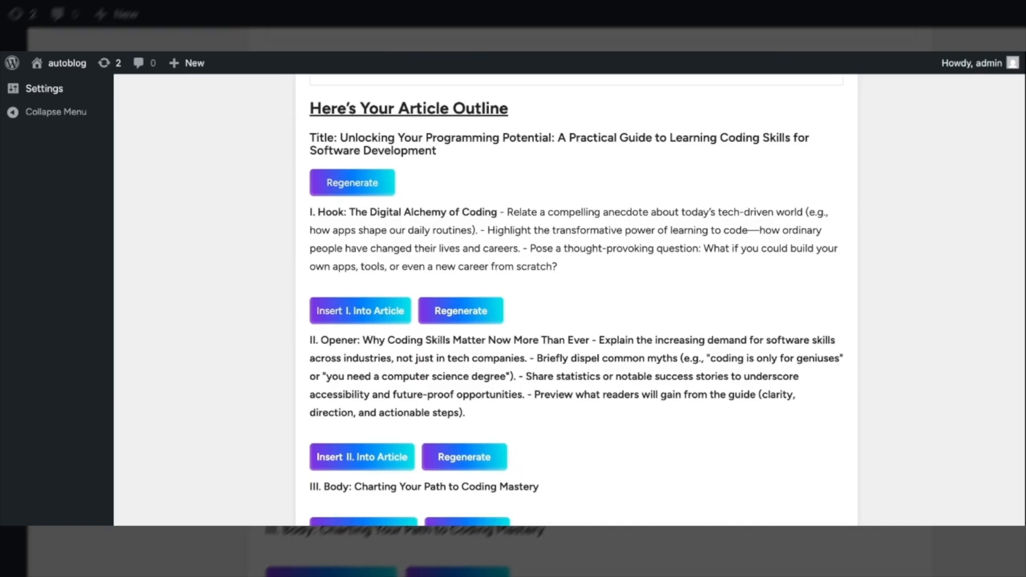
pyautogui.click(360, 311)
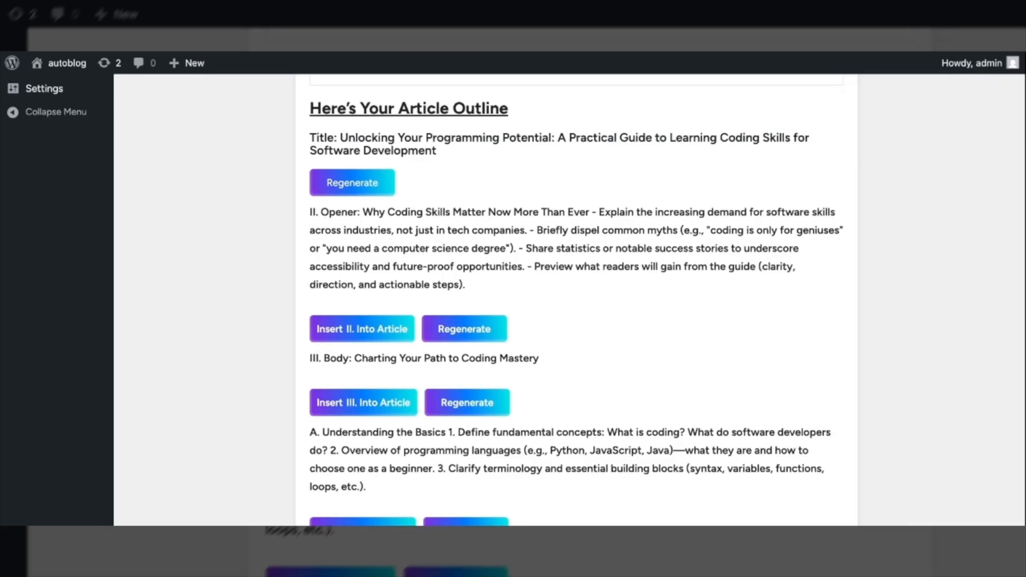
# - Open the "Unlocking Your Programming Potential" post for editing from the list of all posts and read its inserted text
pyautogui.scroll(1, 415, 280)
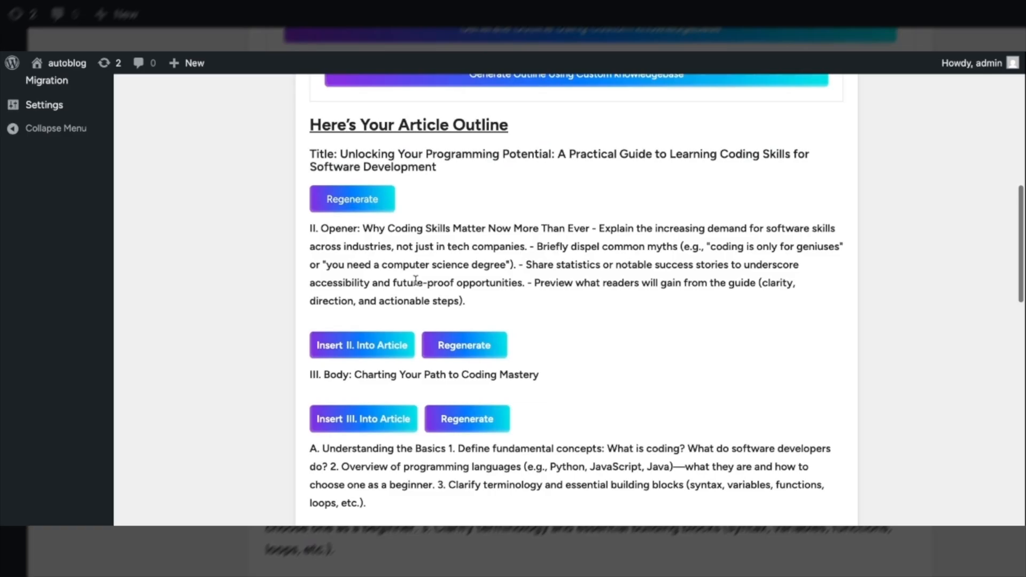
pyautogui.scroll(8, 415, 280)
pyautogui.scroll(2, 512, 299)
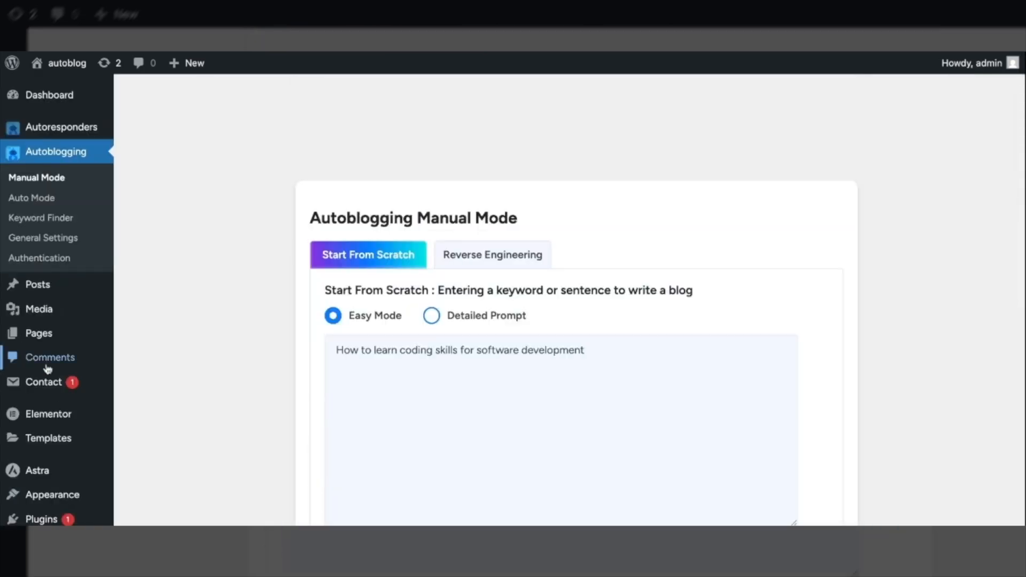
pyautogui.moveTo(52, 296)
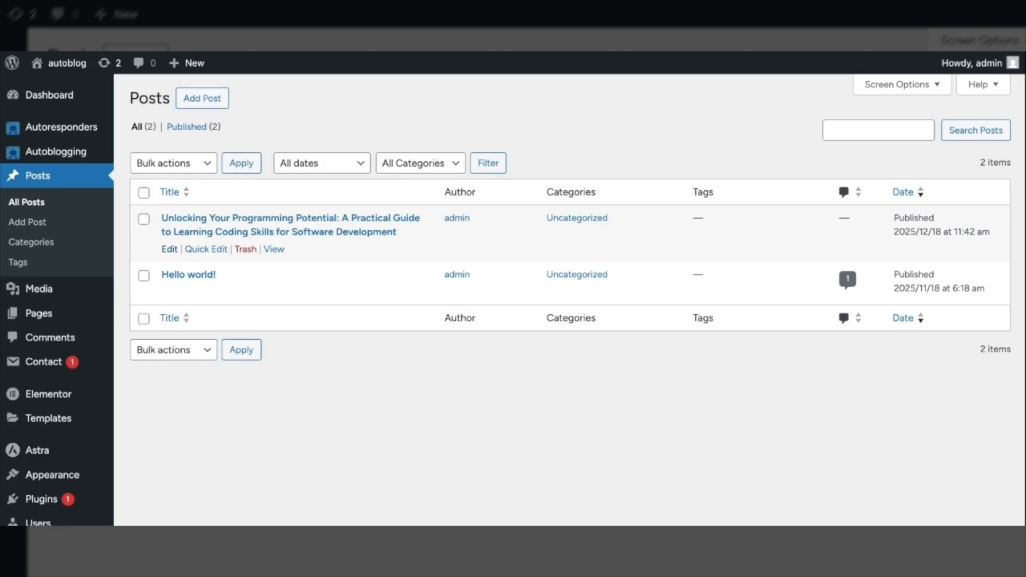
pyautogui.click(170, 249)
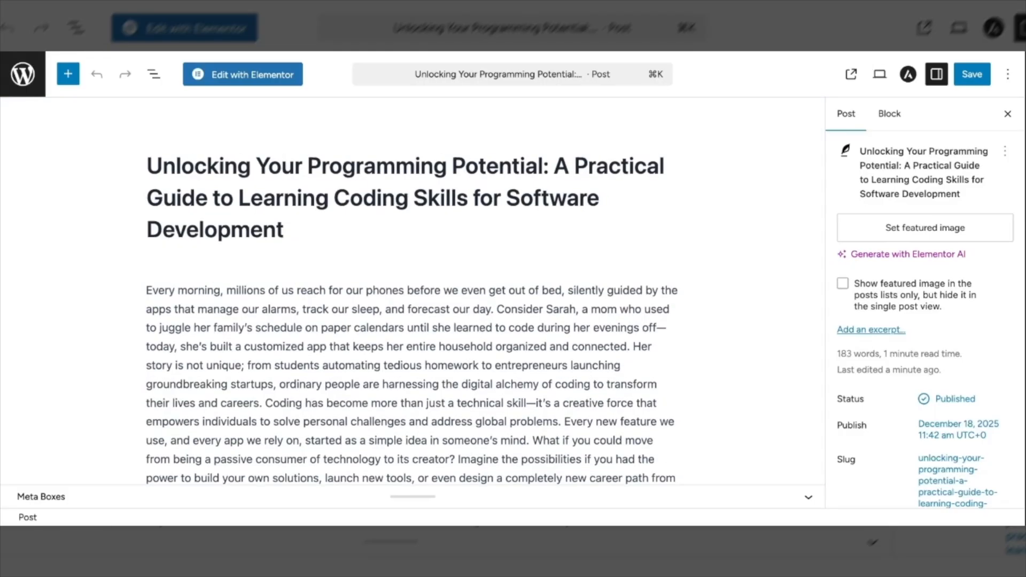
pyautogui.scroll(-2, 358, 312)
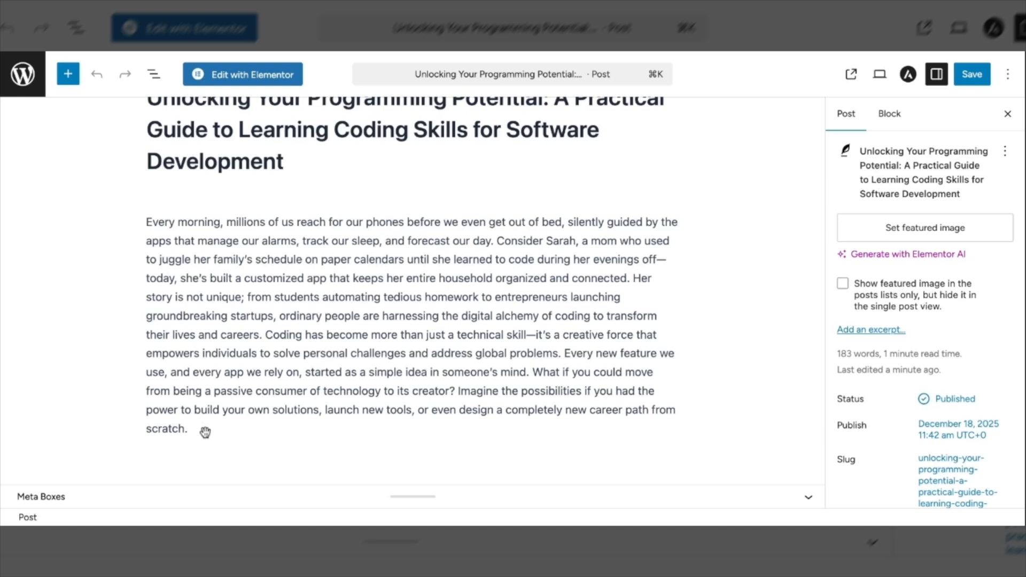
pyautogui.scroll(1, 205, 432)
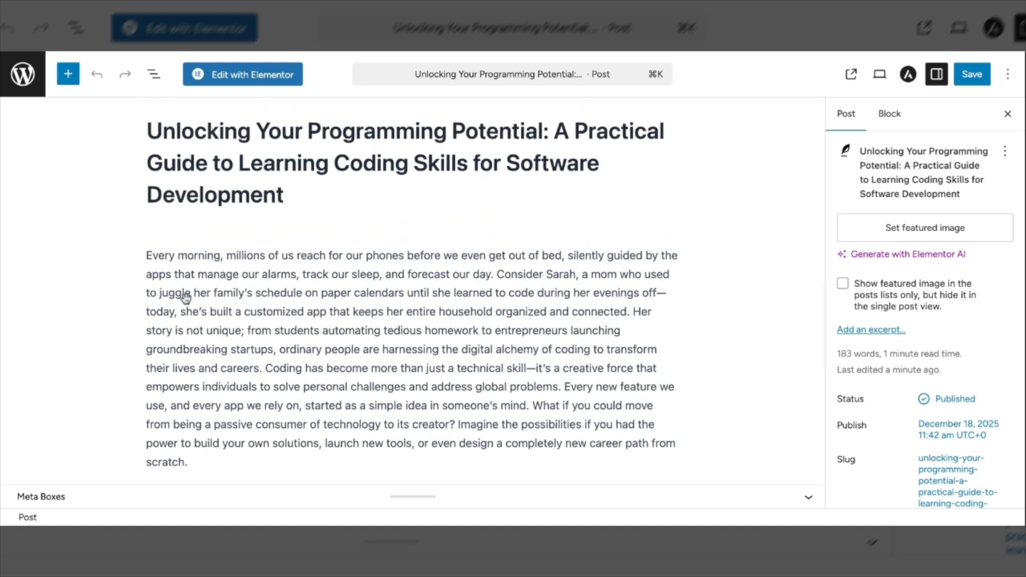
pyautogui.scroll(-5, 306, 368)
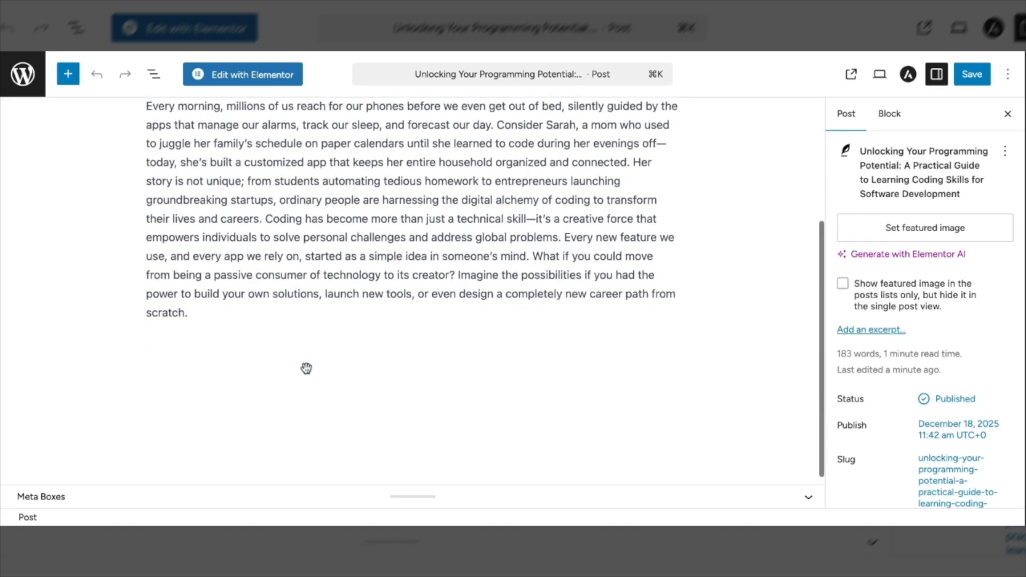
pyautogui.scroll(3, 306, 368)
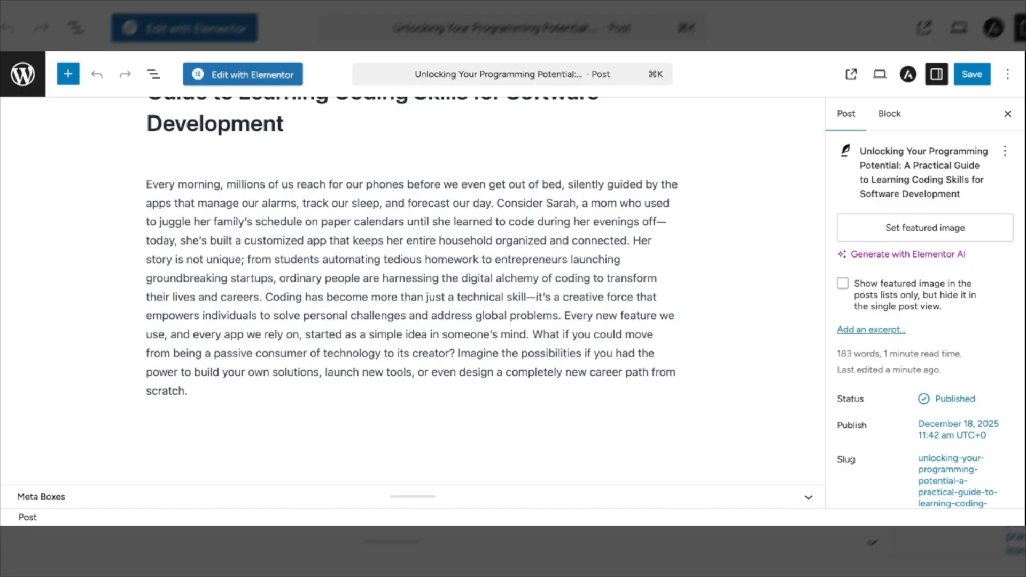
pyautogui.scroll(3, 411, 289)
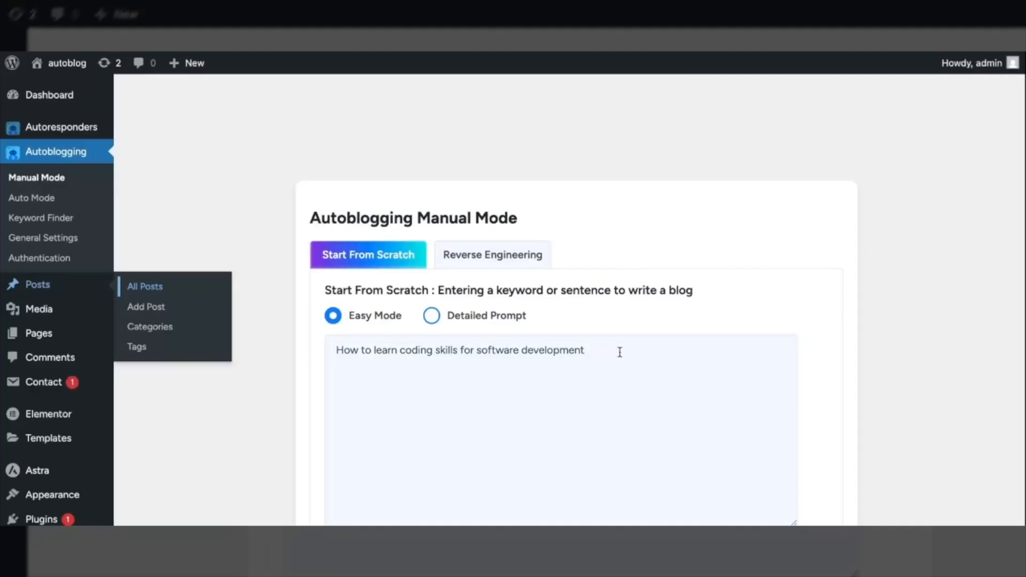
# - Return to the Autoblogging outline and insert section II, "Opener: Why Coding Skills Matter Now More Than Ever", into the article
pyautogui.scroll(-3, 618, 351)
pyautogui.scroll(-10, 620, 352)
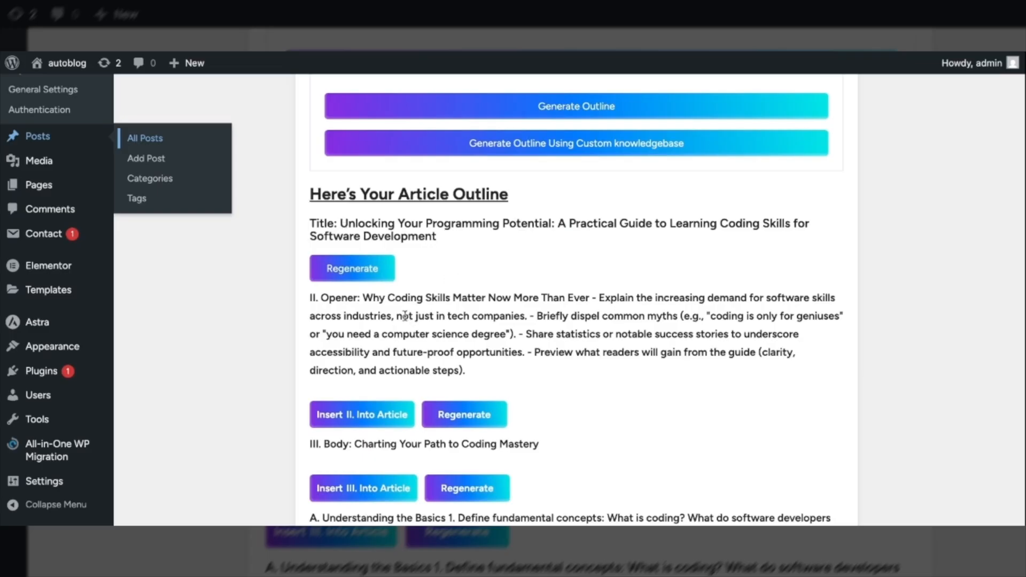
pyautogui.click(374, 417)
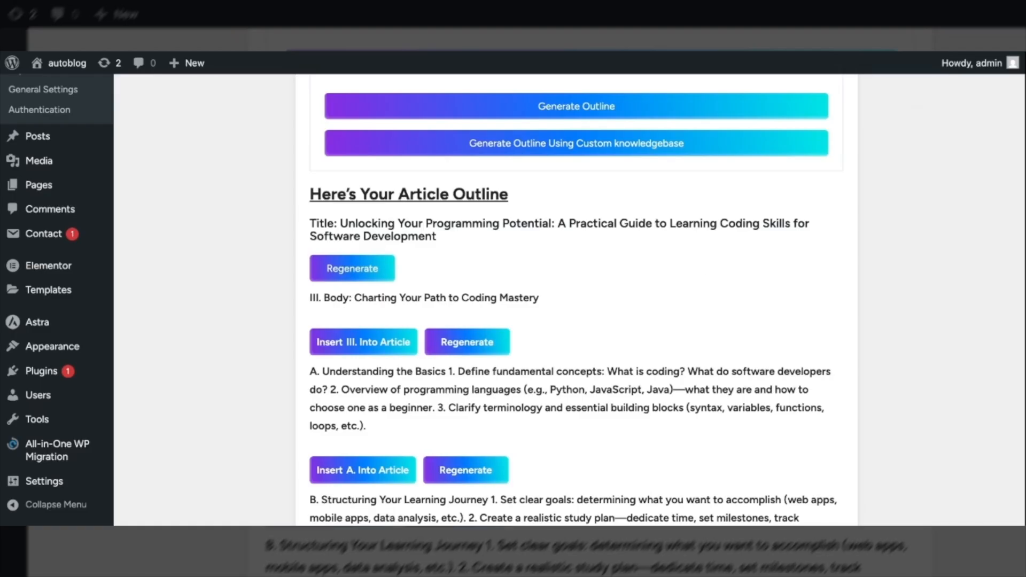
# - Open image generation at the end of the outline and review the Pexels Images and AI Images options, including the Easy Mode and Detailed Prompt forms
pyautogui.scroll(-4, 576, 299)
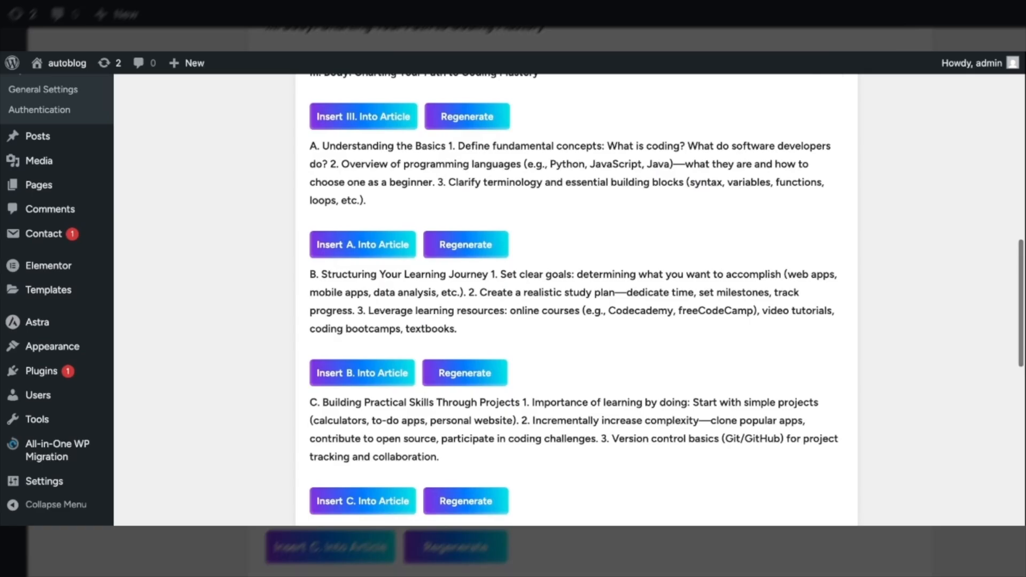
pyautogui.scroll(-2, 576, 299)
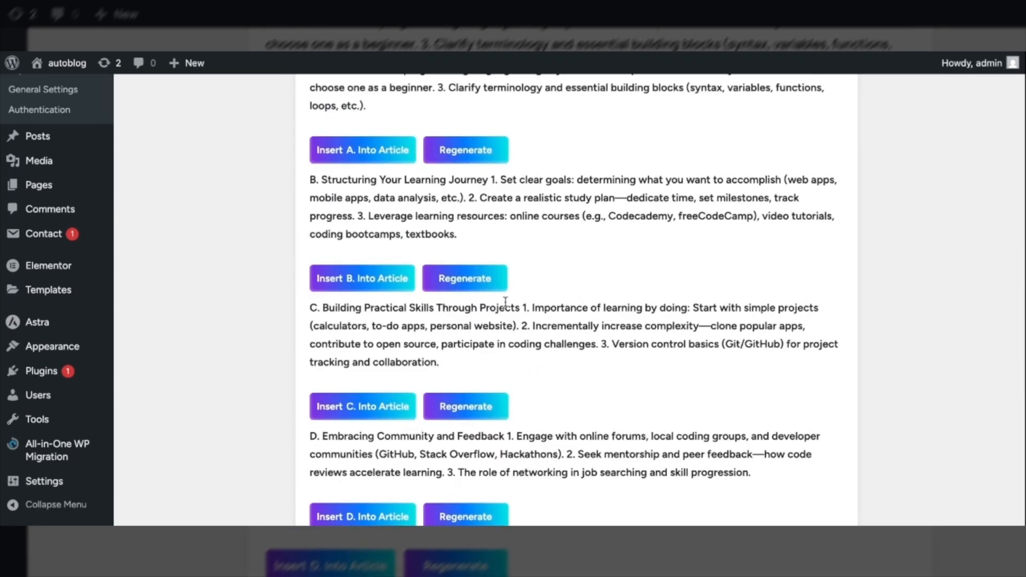
pyautogui.scroll(-1, 603, 304)
pyautogui.scroll(-3, 604, 304)
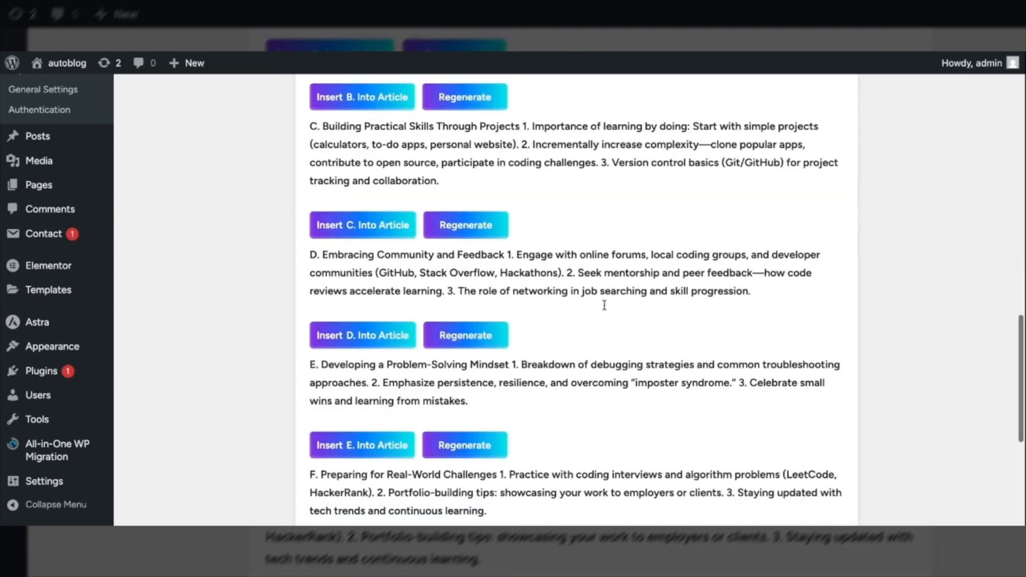
pyautogui.scroll(-4, 576, 299)
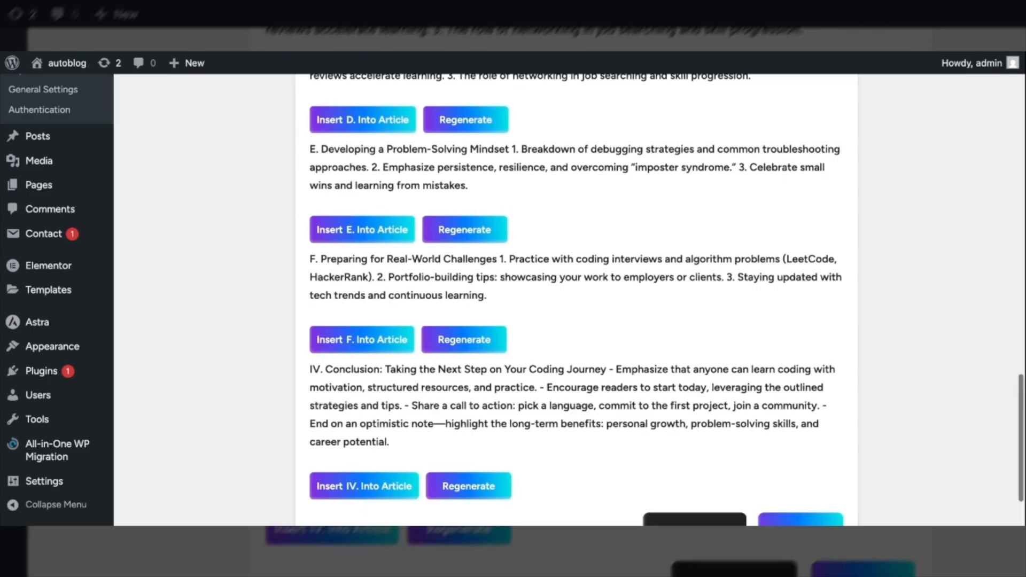
pyautogui.scroll(-2, 576, 299)
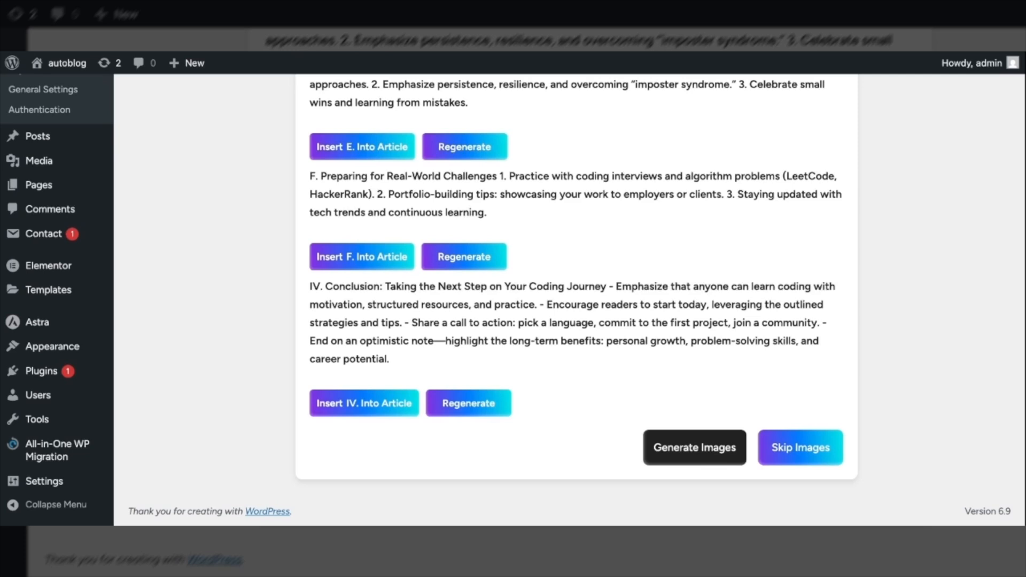
pyautogui.click(695, 448)
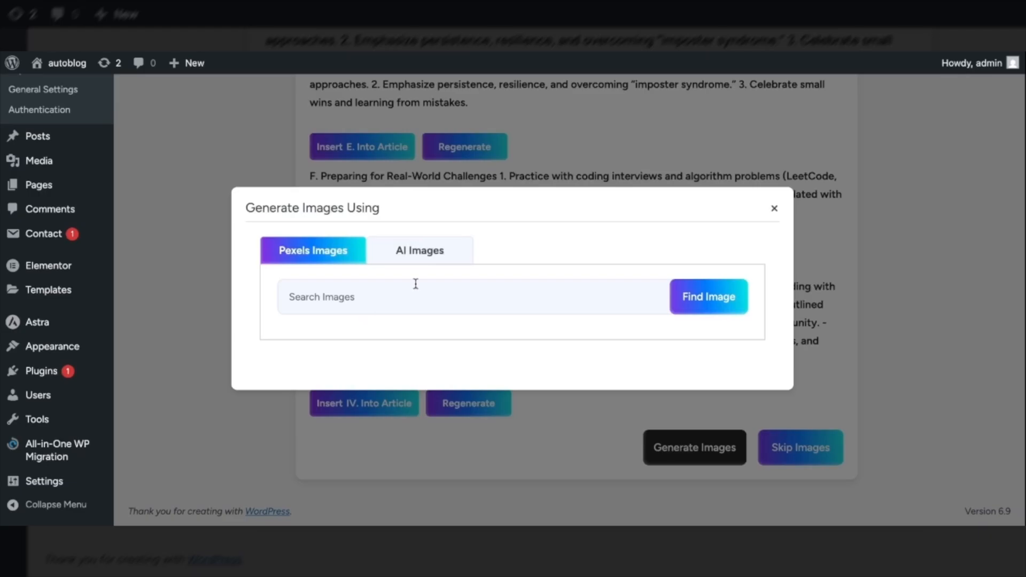
pyautogui.click(401, 259)
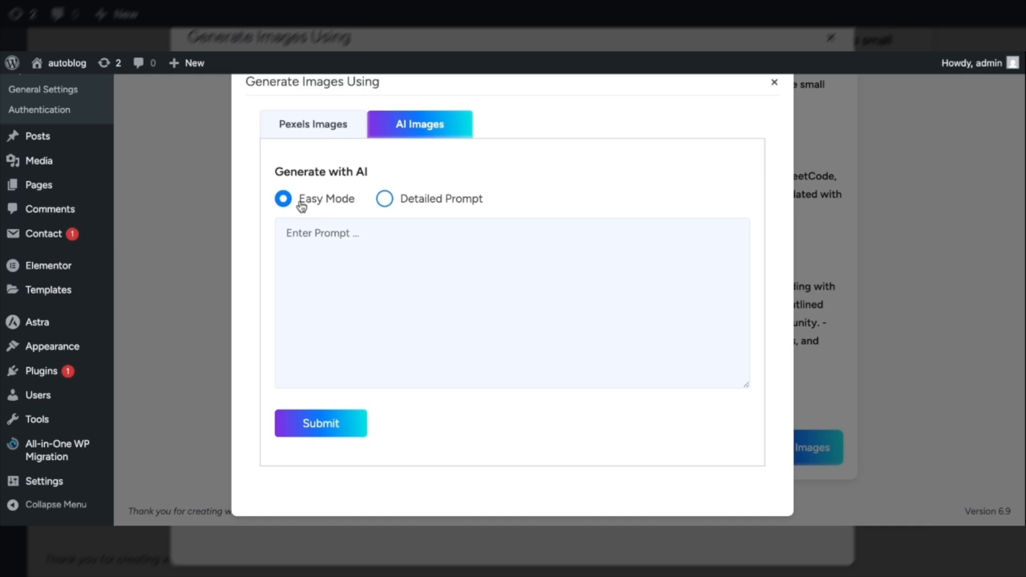
pyautogui.click(385, 199)
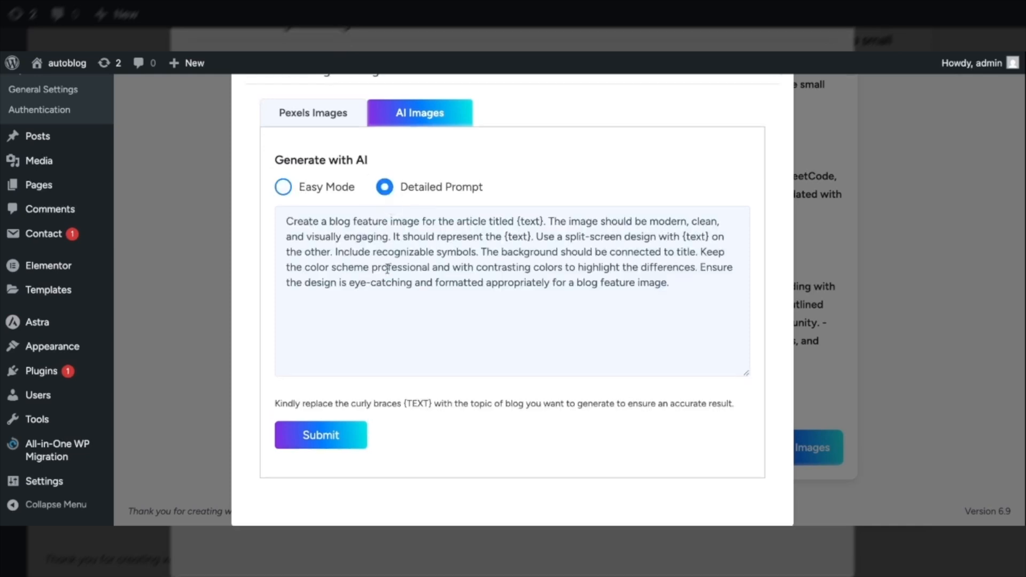
pyautogui.click(283, 187)
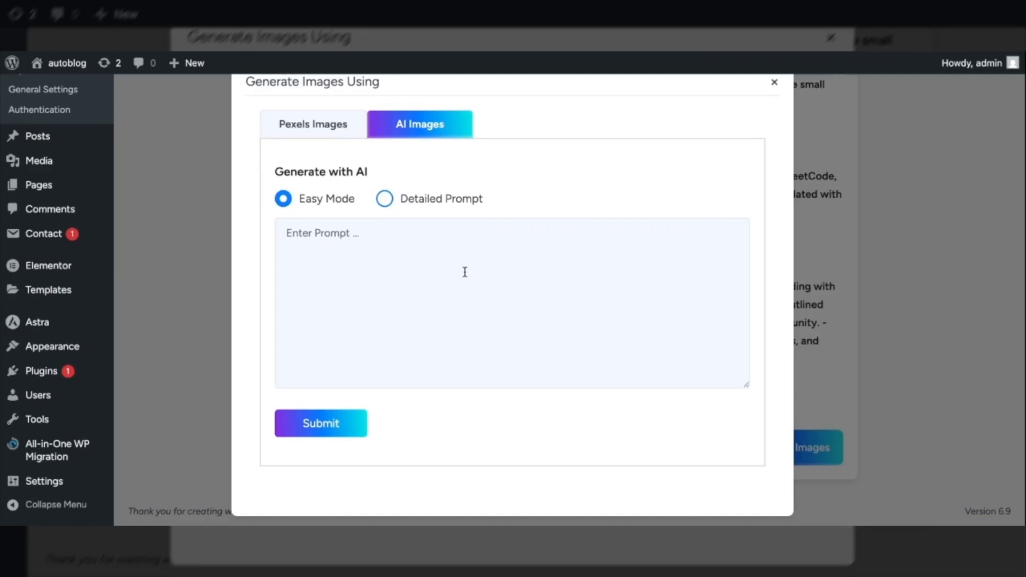
pyautogui.scroll(5, 800, 128)
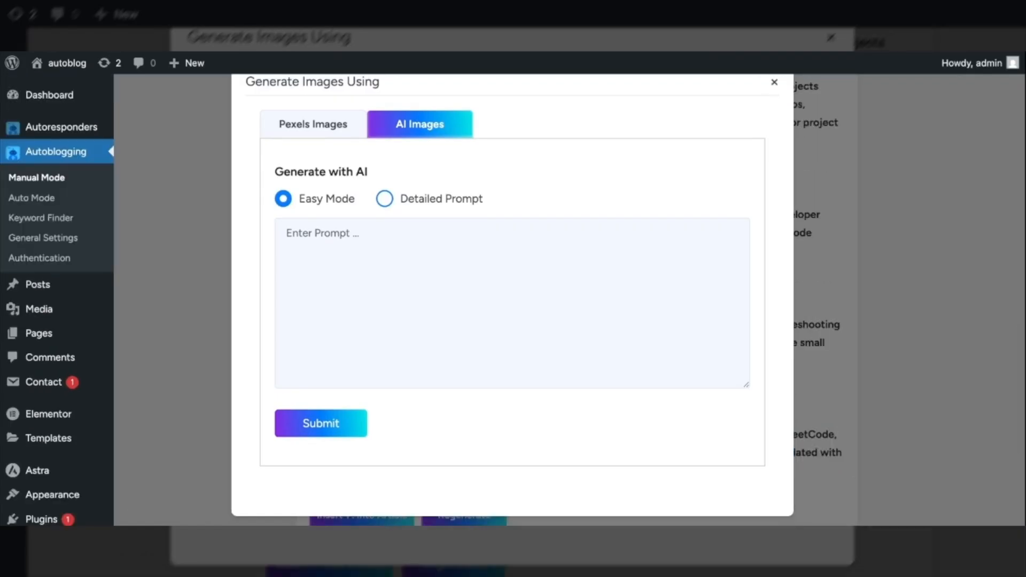
pyautogui.click(774, 82)
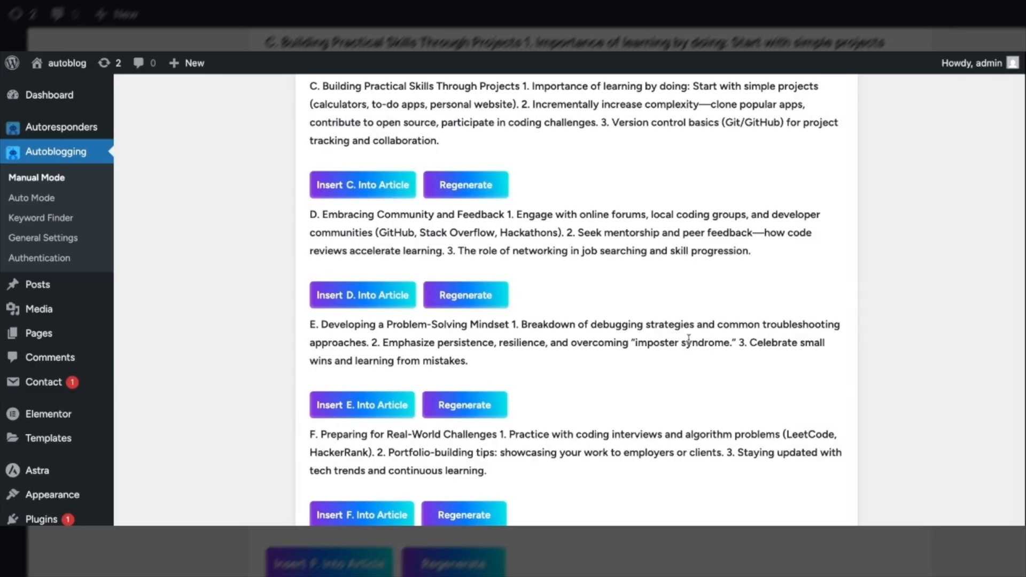
# - Switch the Start From Scratch form to Detailed Prompt and read its template with reading times for the hook, opener, body and conclusion
pyautogui.scroll(-5, 689, 339)
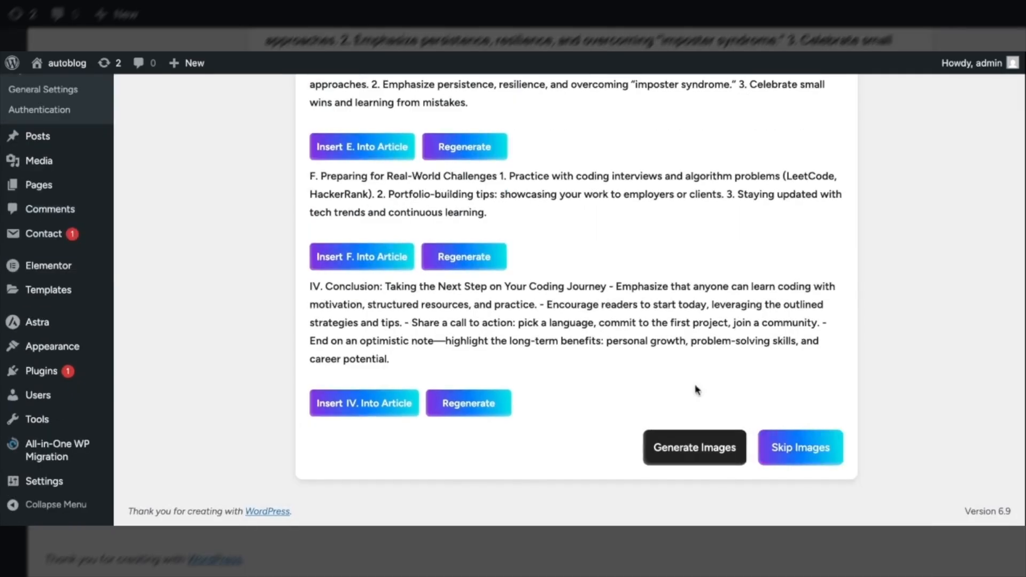
pyautogui.scroll(3, 659, 362)
pyautogui.scroll(7, 658, 362)
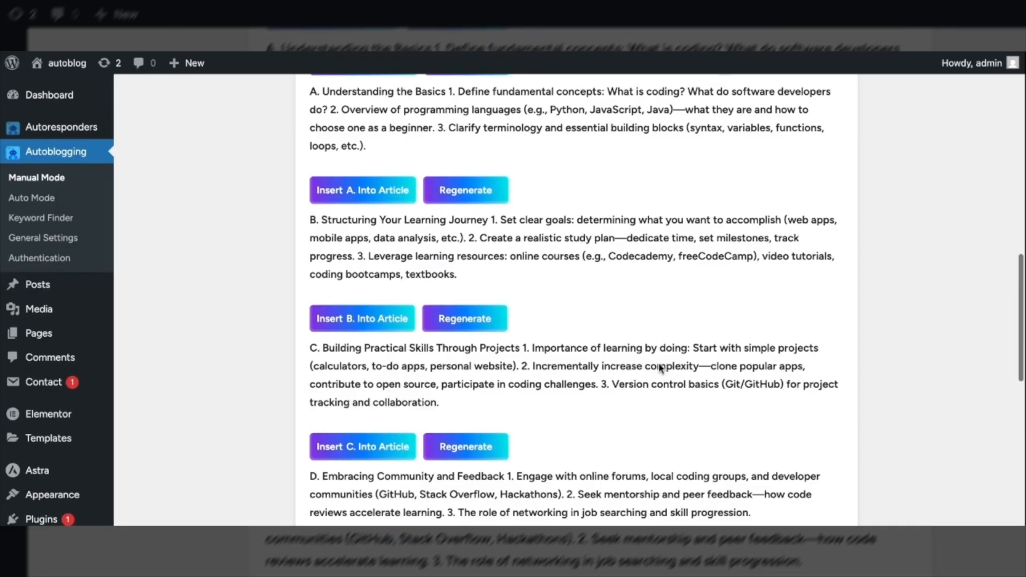
pyautogui.scroll(6, 661, 368)
pyautogui.scroll(5, 576, 299)
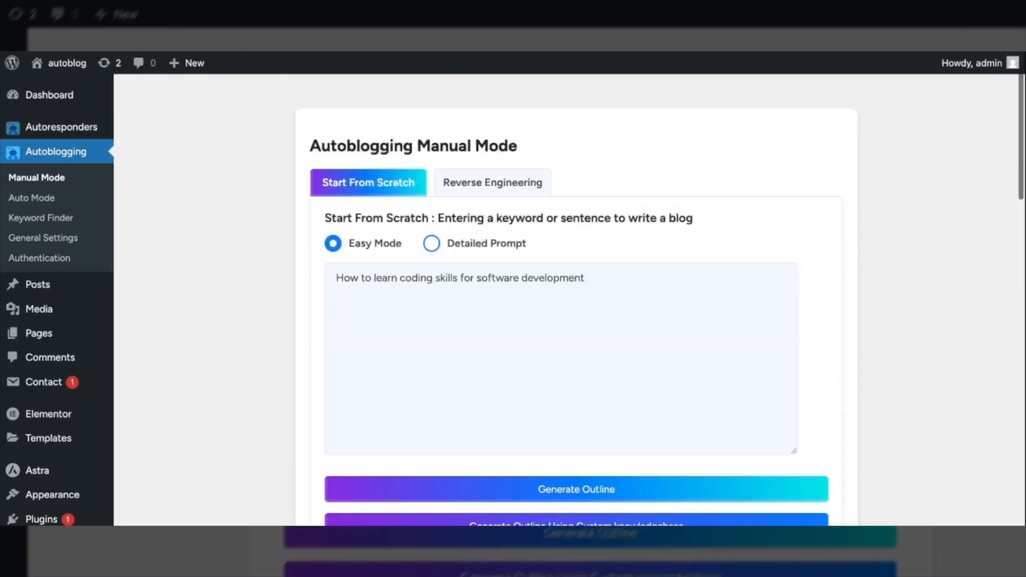
pyautogui.scroll(1, 576, 299)
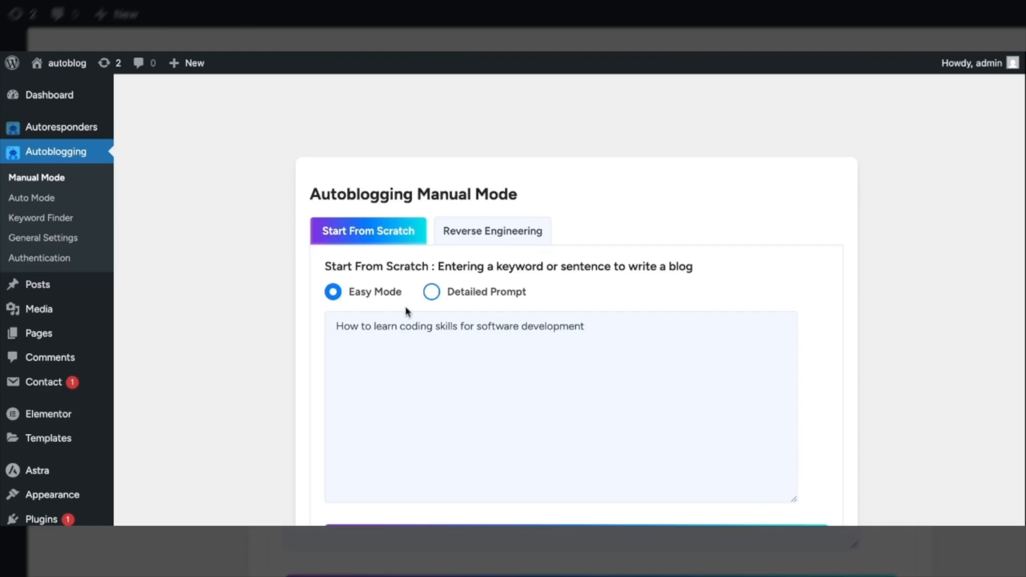
pyautogui.click(432, 293)
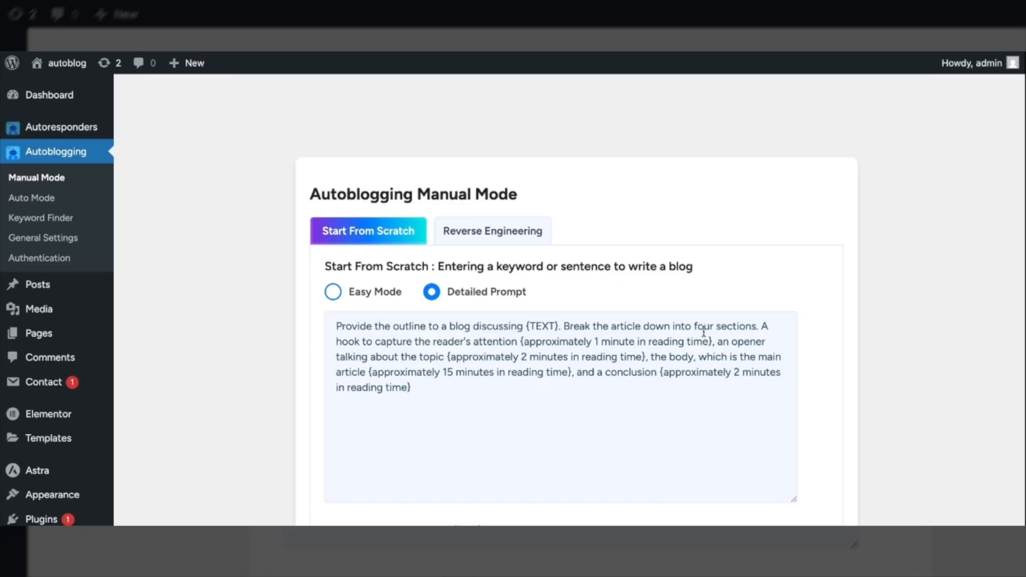
pyautogui.click(716, 341)
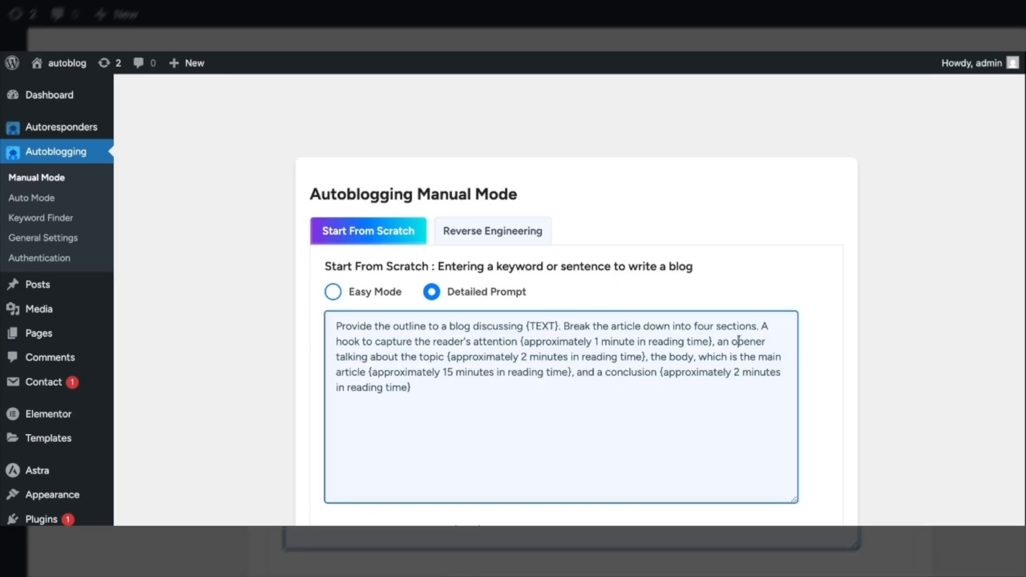
pyautogui.click(756, 341)
# - Examine the {TEXT} replacement note and the two outline generation options beneath the detailed prompt
pyautogui.scroll(-1, 488, 403)
pyautogui.scroll(1, 489, 404)
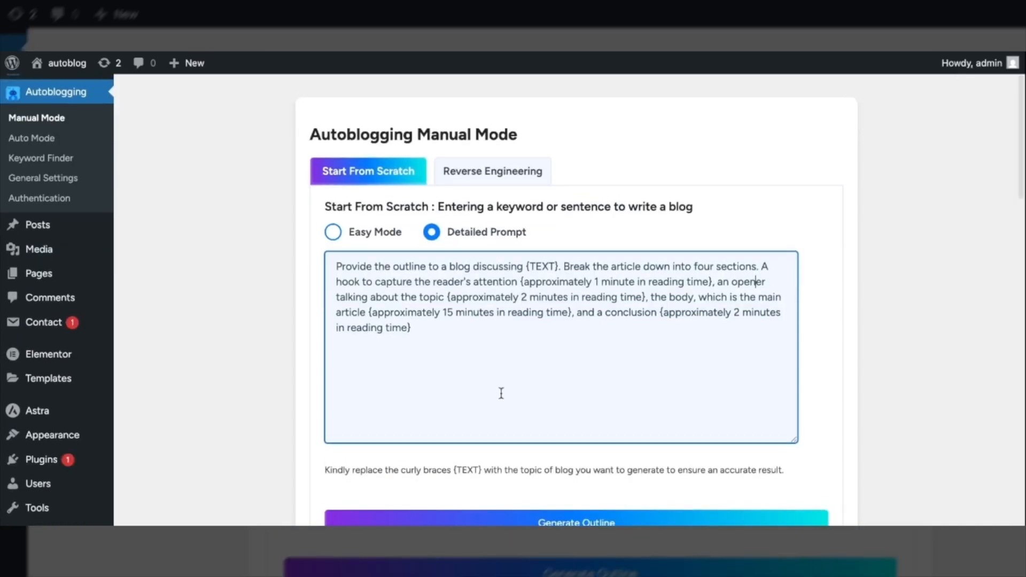
pyautogui.scroll(-2, 684, 384)
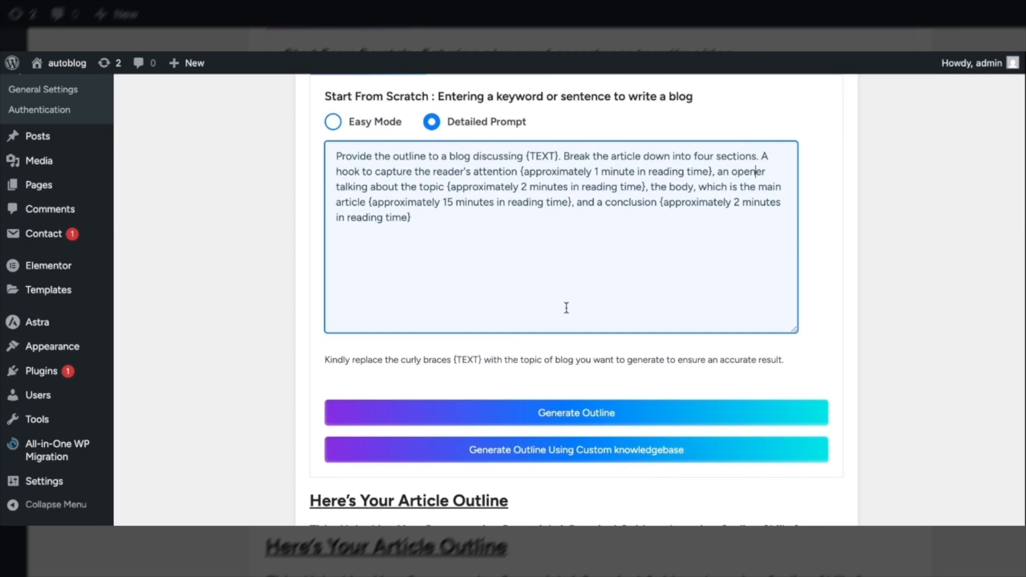
pyautogui.scroll(-1, 567, 308)
pyautogui.scroll(-1, 566, 308)
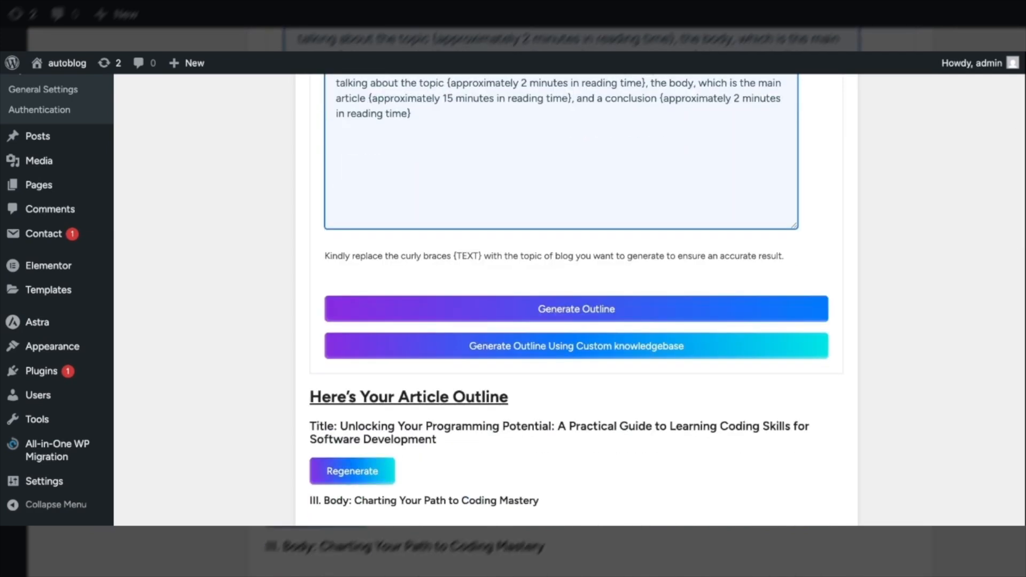
pyautogui.scroll(2, 755, 173)
pyautogui.scroll(3, 358, 288)
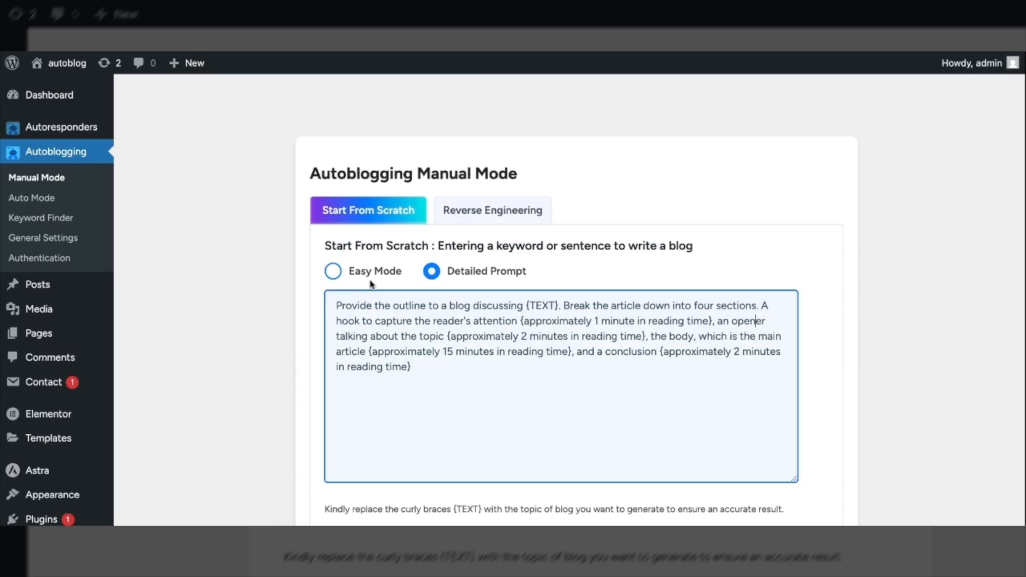
# - Reload Autoblogging Manual Mode with an empty form and switch it from Start From Scratch to Reverse Engineering
pyautogui.click(623, 53)
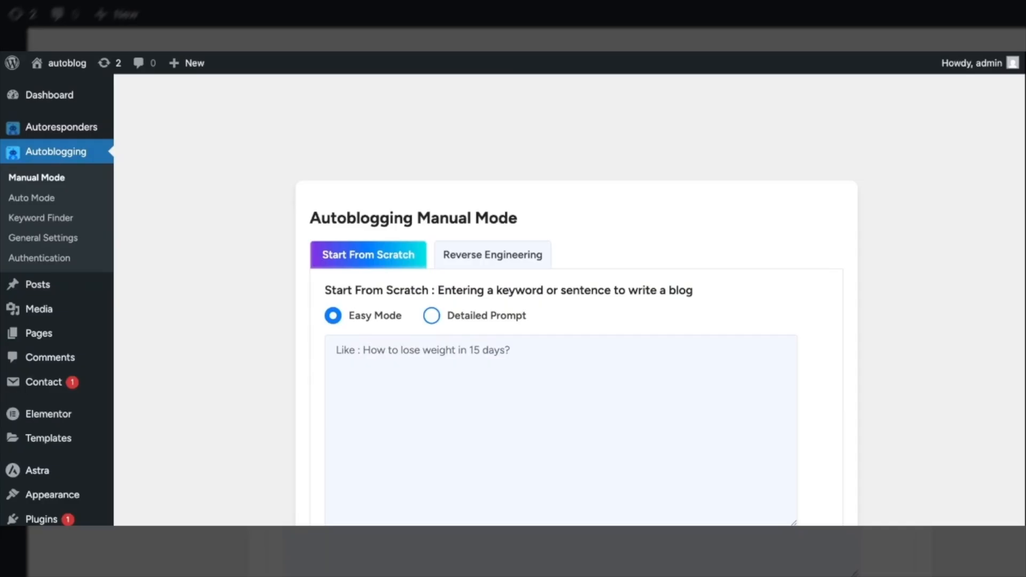
pyautogui.click(39, 179)
pyautogui.click(476, 260)
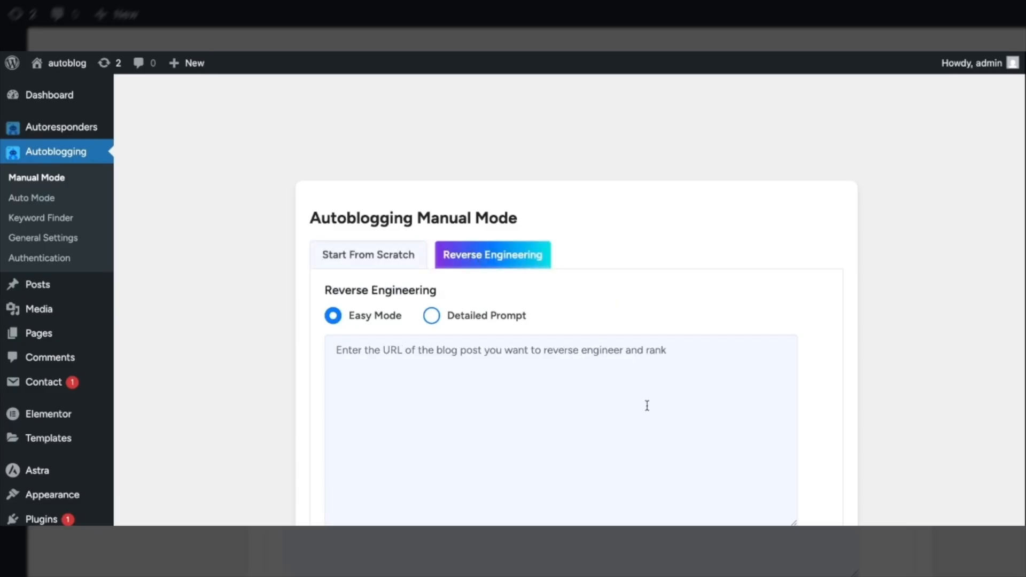
pyautogui.scroll(-1, 645, 379)
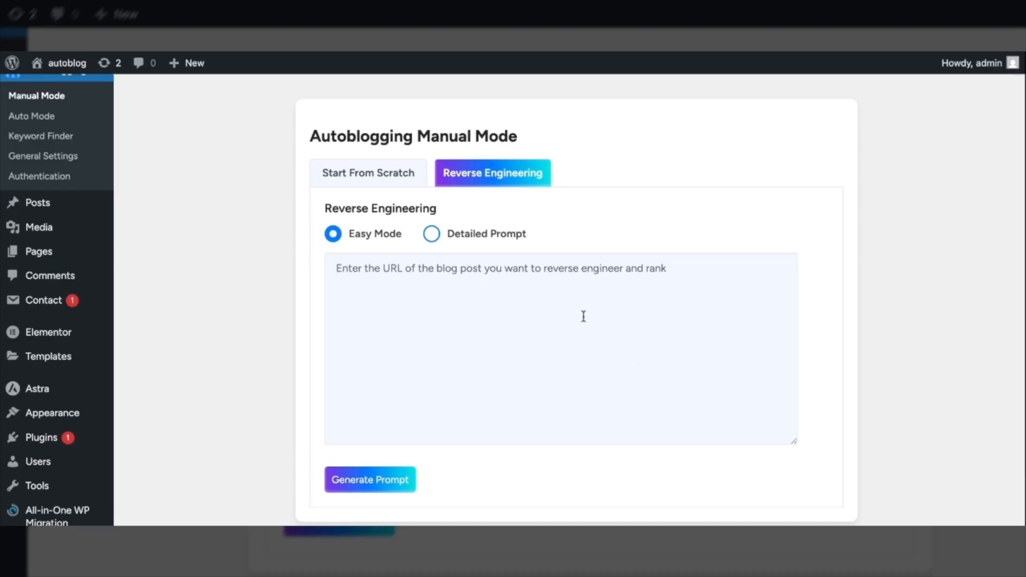
pyautogui.click(339, 176)
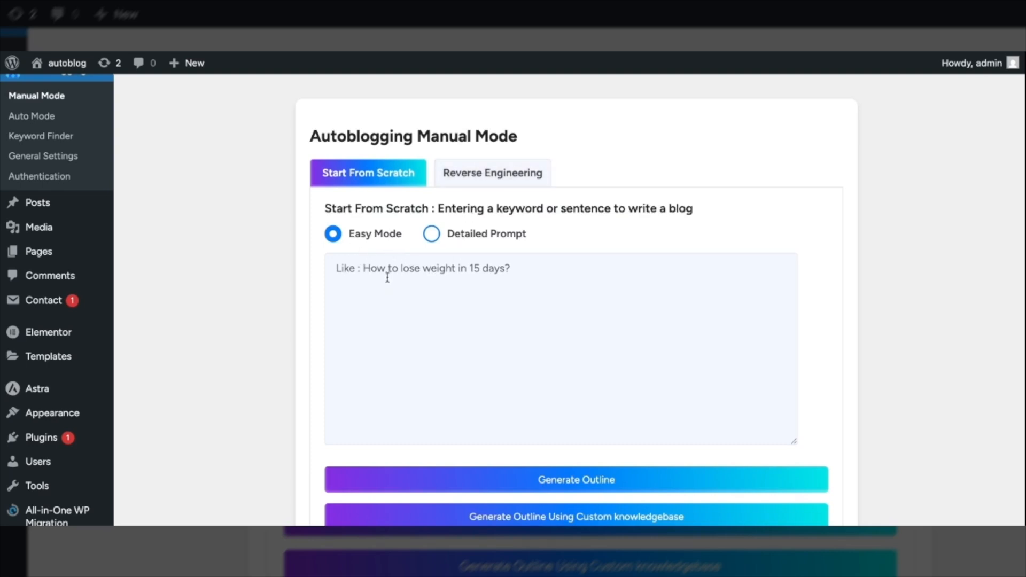
pyautogui.click(487, 175)
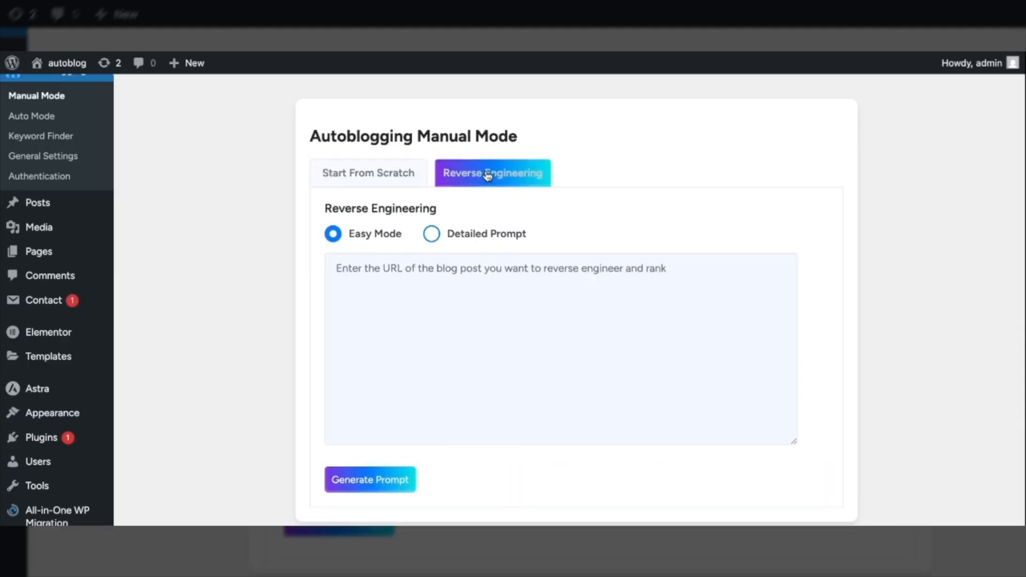
pyautogui.click(445, 314)
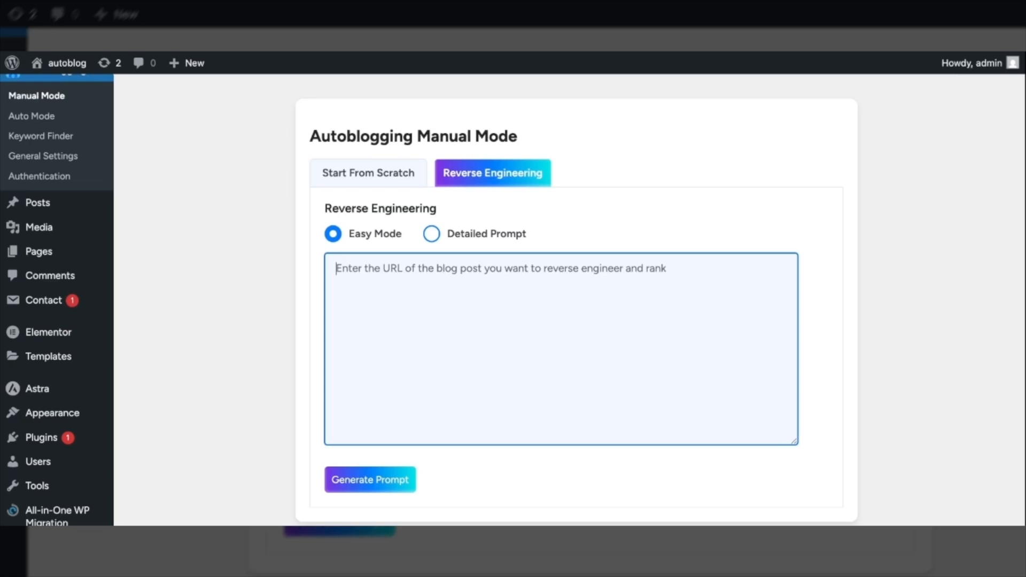
pyautogui.write('https://digitalmarketinginstitute.com/blog/how-to-get-digital-accessibility-right-regulations-and-implementation')
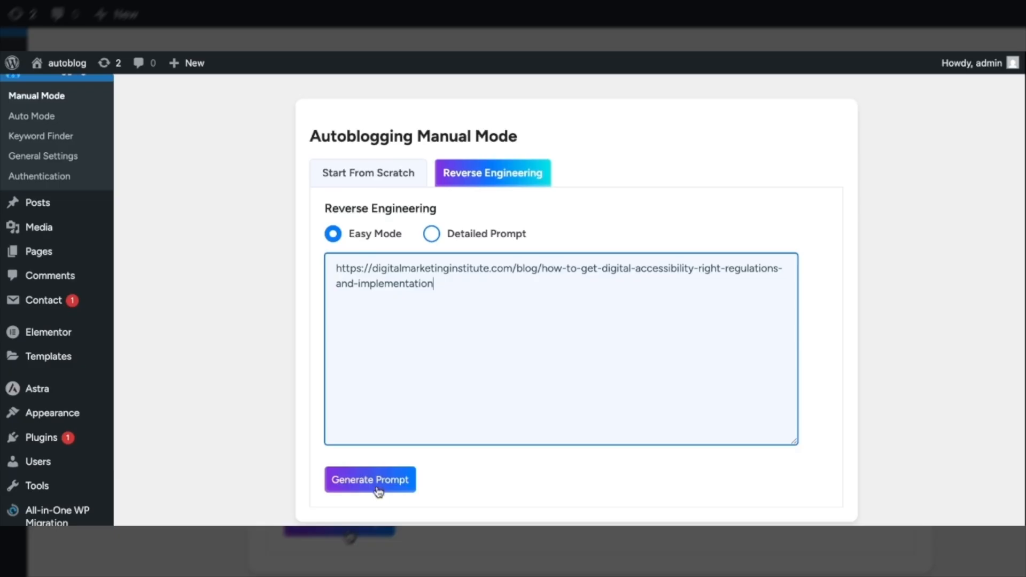
pyautogui.scroll(-1, 461, 491)
pyautogui.scroll(1, 460, 491)
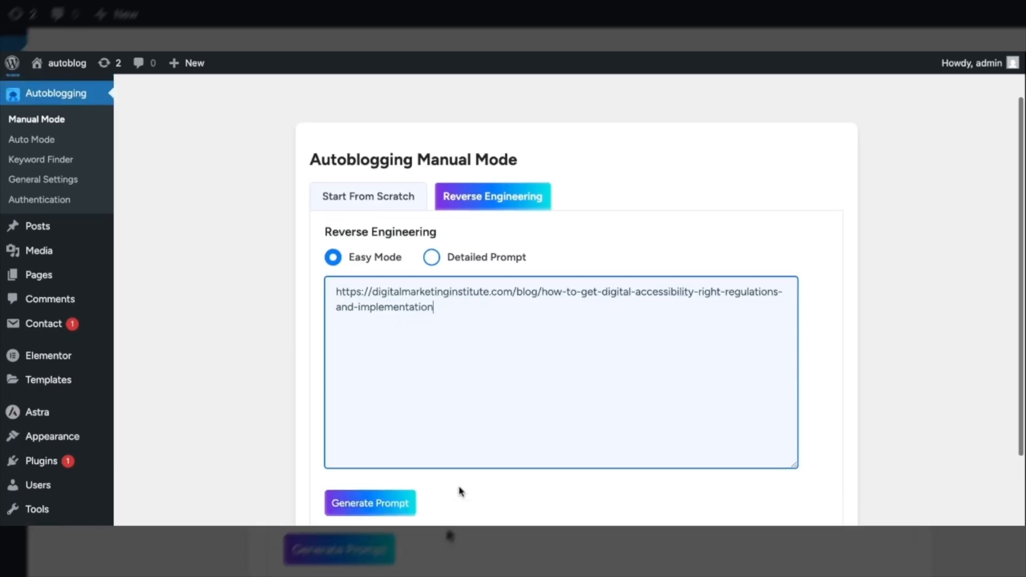
# - Show the Detailed Prompt template for Reverse Engineering and highlight its "enter your URL here" placeholder
pyautogui.scroll(1, 460, 492)
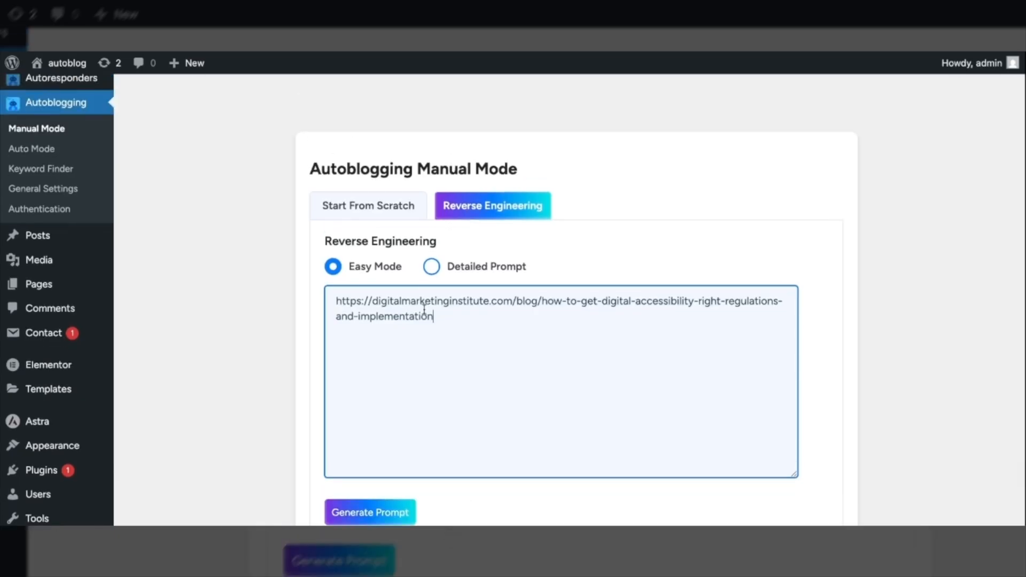
pyautogui.click(432, 270)
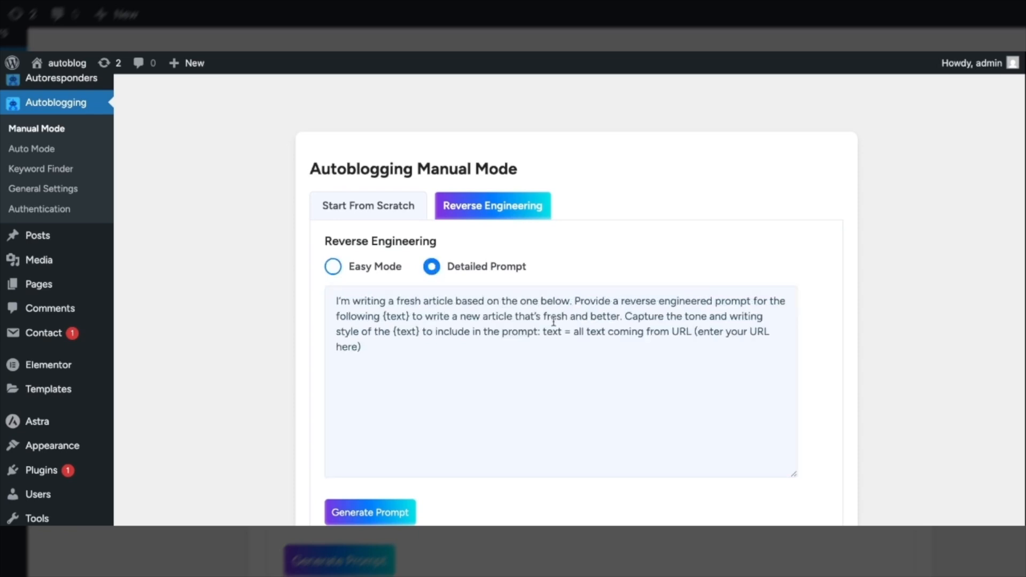
pyautogui.click(698, 334)
pyautogui.moveTo(698, 334); pyautogui.dragTo(767, 342)
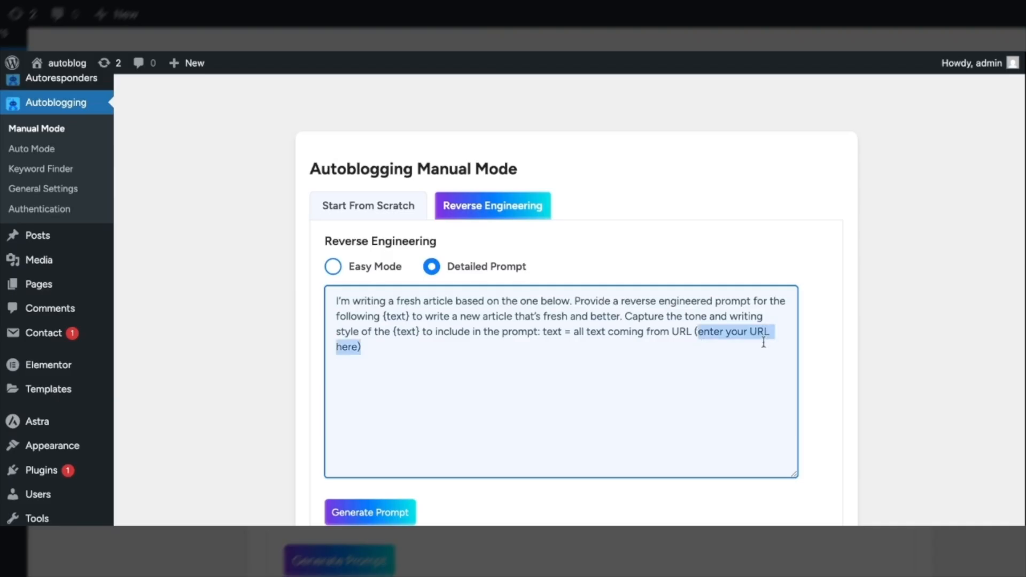
pyautogui.click(332, 269)
pyautogui.click(348, 303)
pyautogui.write('https://digitalmarketinginstitute.com/blog/how-to-get-digital-accessibility-right-regulations-and-implementation')
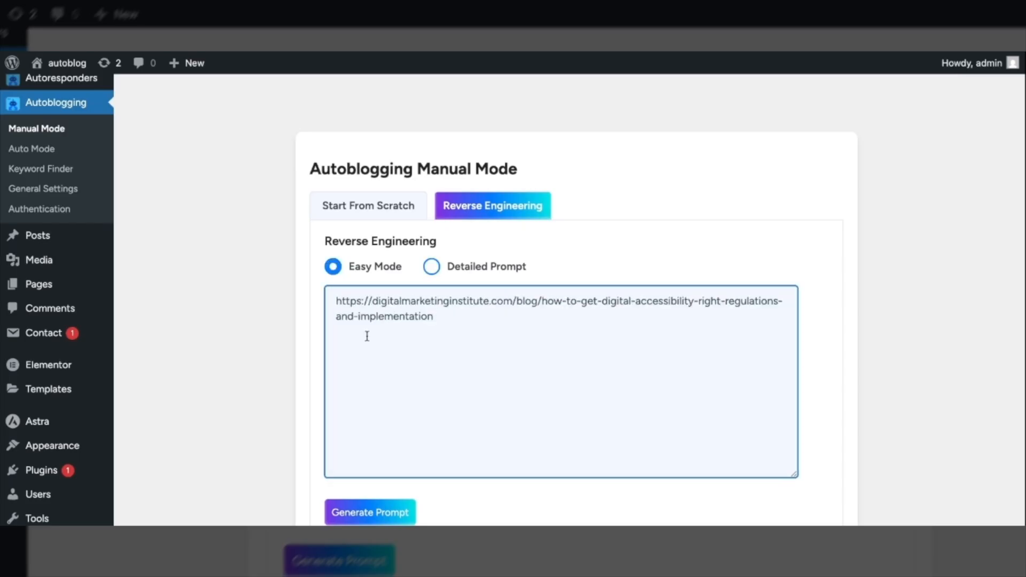
pyautogui.scroll(-2, 366, 336)
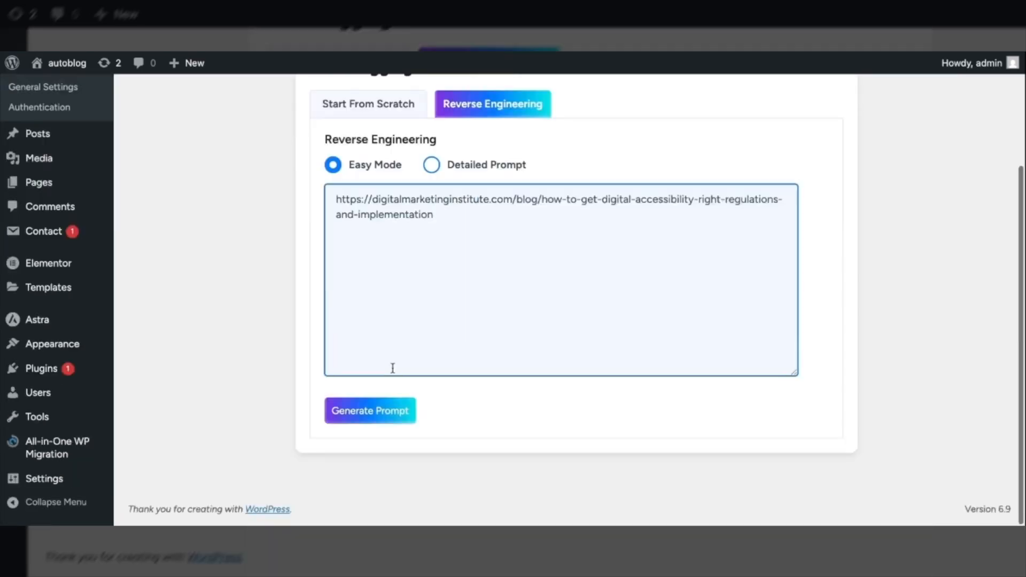
pyautogui.click(373, 409)
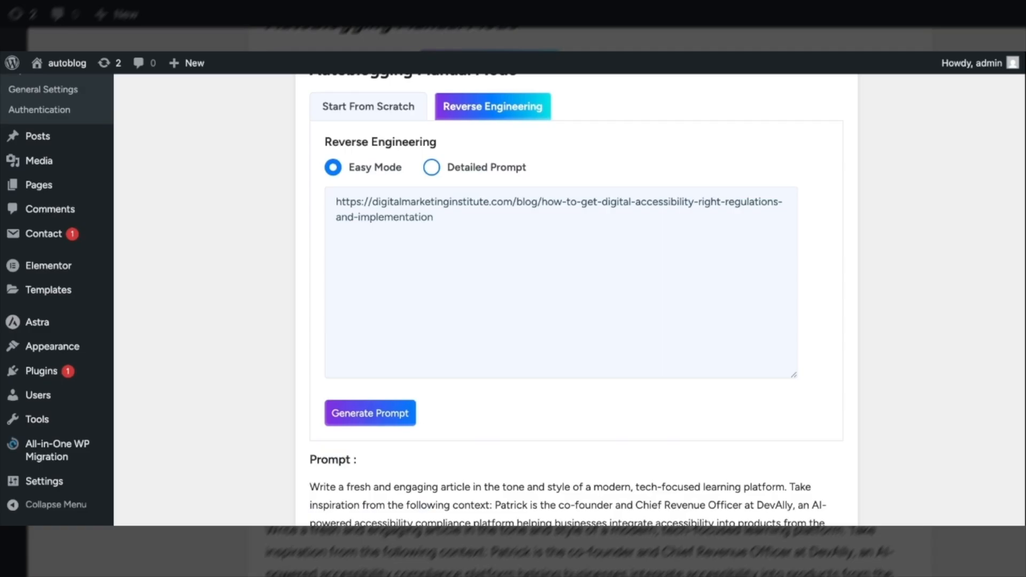
# - Review the generated reverse-engineered prompt, its source URL and the outline generation options beneath it
pyautogui.scroll(-3, 566, 299)
pyautogui.scroll(-3, 361, 384)
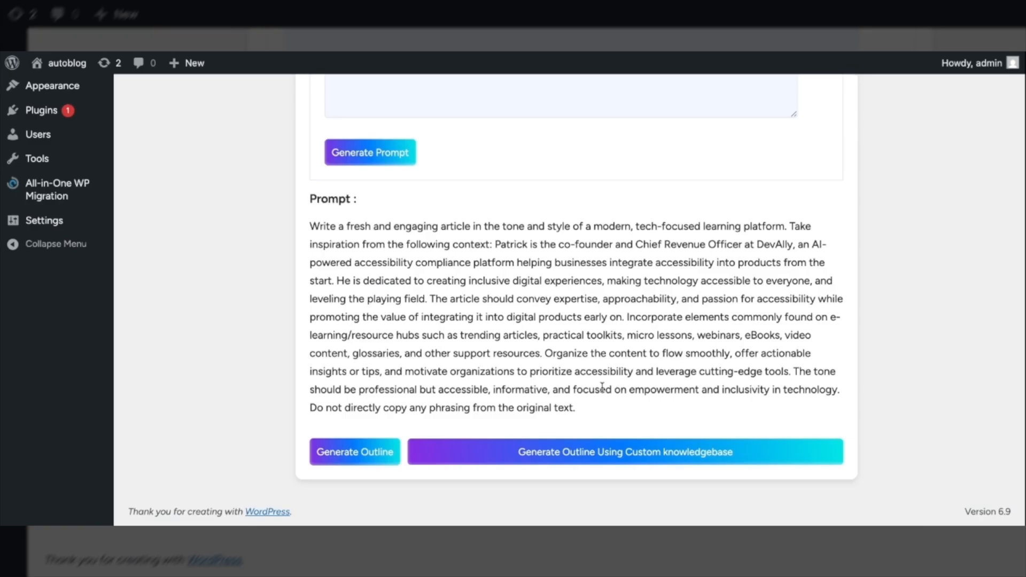
pyautogui.scroll(2, 475, 296)
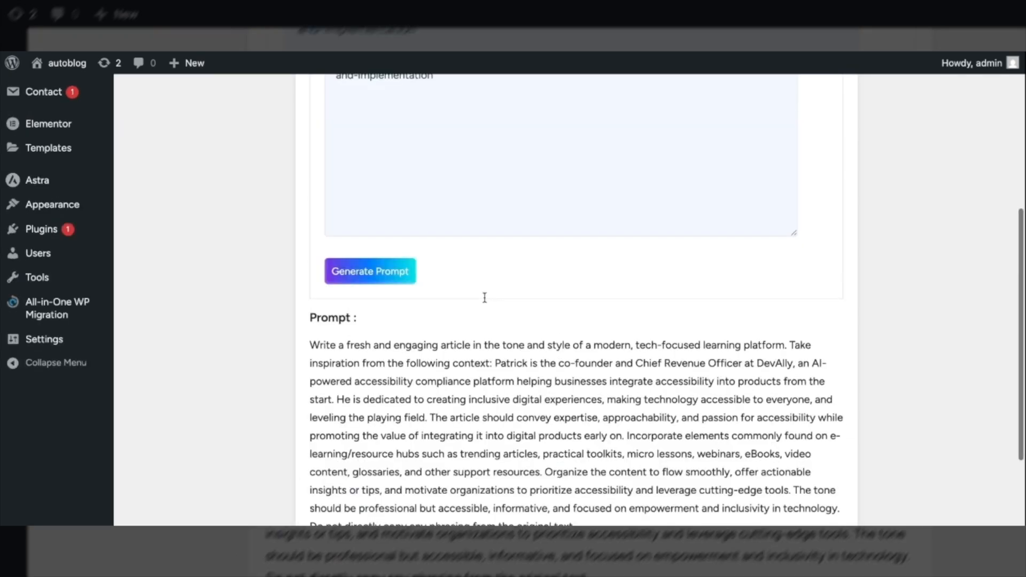
pyautogui.scroll(-2, 484, 298)
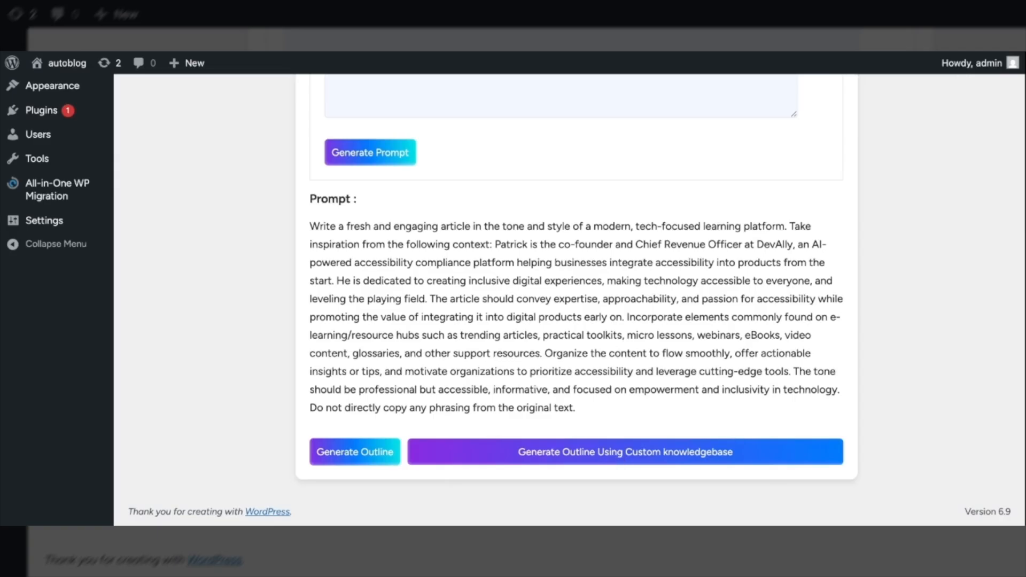
pyautogui.scroll(1, 576, 299)
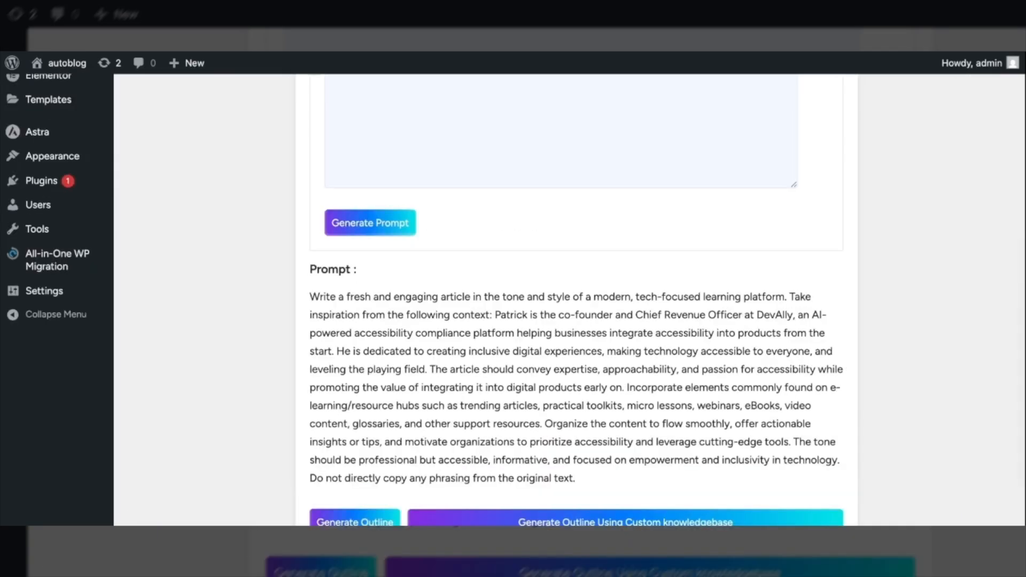
pyautogui.scroll(5, 576, 299)
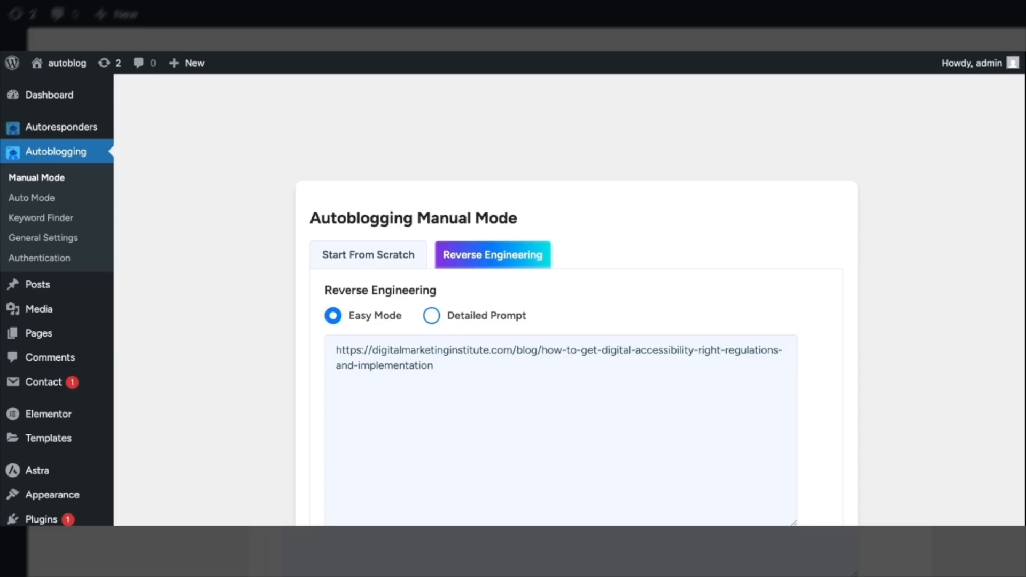
pyautogui.scroll(-1, 569, 299)
pyautogui.scroll(-3, 570, 299)
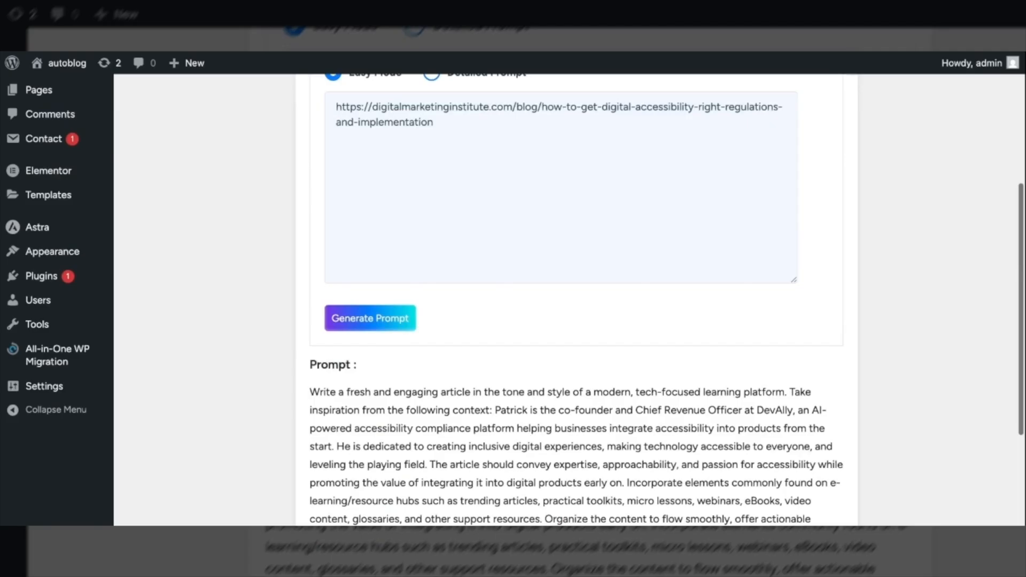
pyautogui.scroll(-3, 569, 299)
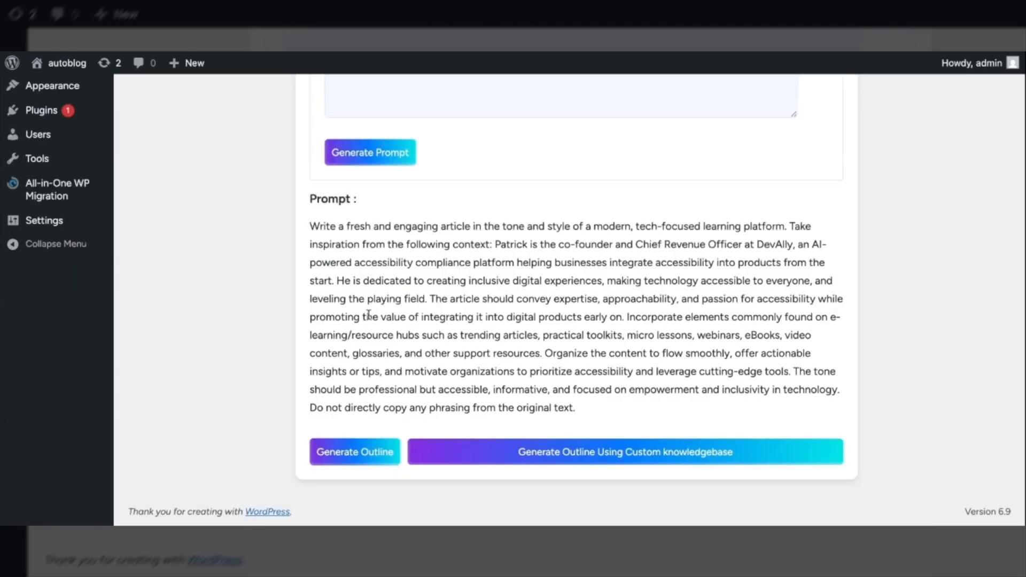
pyautogui.scroll(3, 369, 316)
pyautogui.scroll(2, 368, 315)
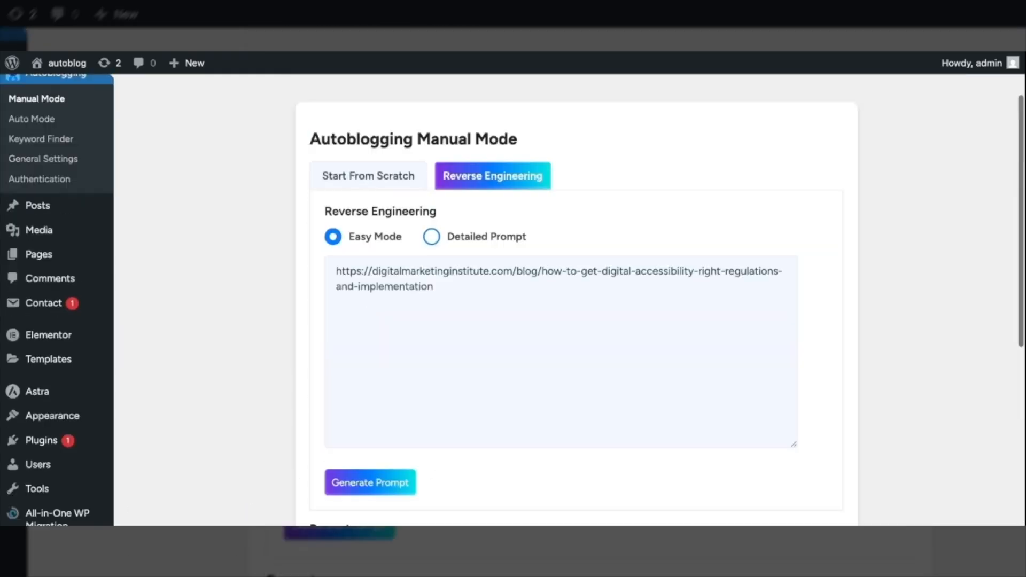
pyautogui.scroll(1, 569, 299)
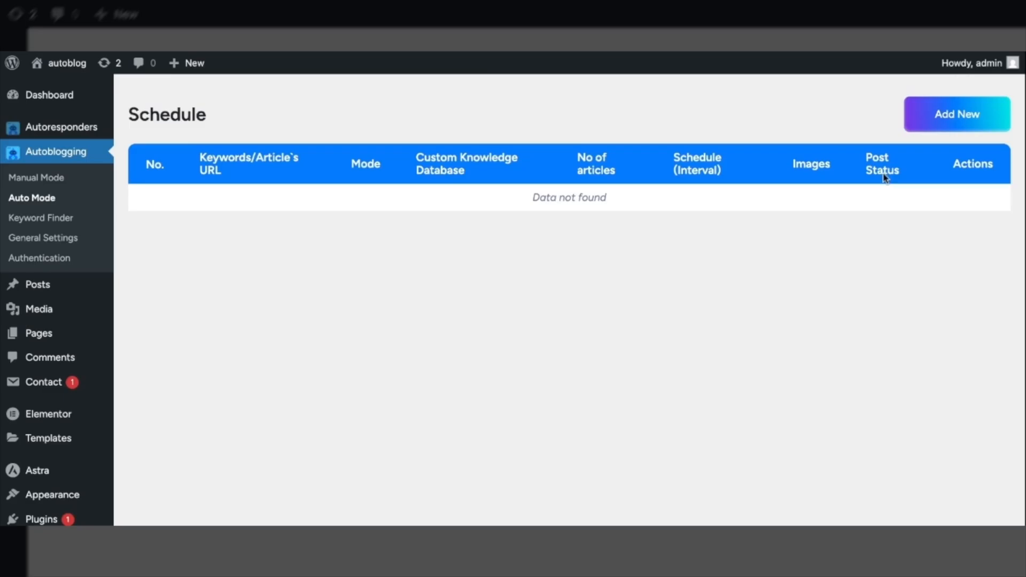
# - Open the form for a new Auto Mode schedule and review its time frame, post status, knowledge database and image settings
pyautogui.click(945, 115)
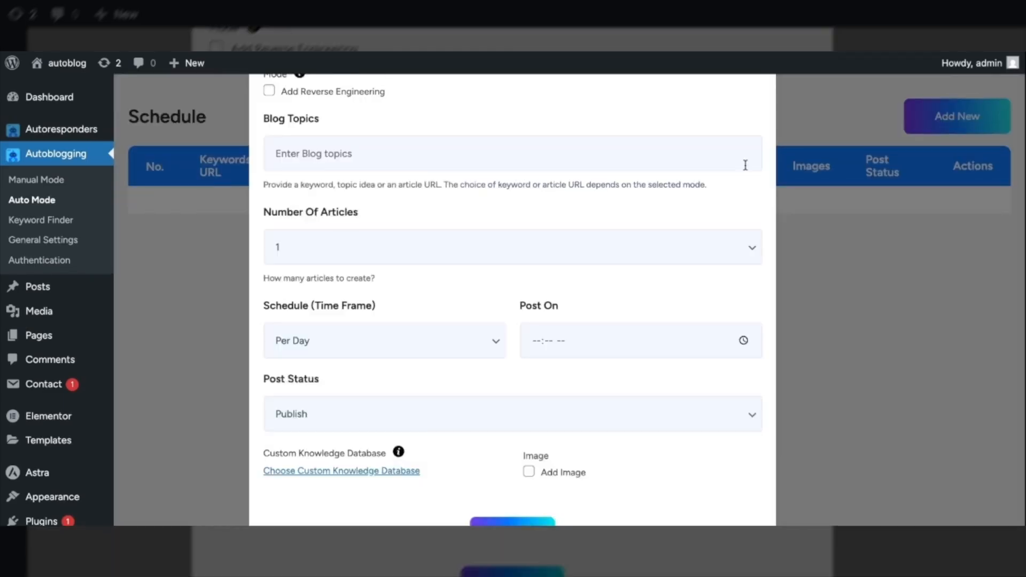
pyautogui.click(844, 235)
pyautogui.click(927, 126)
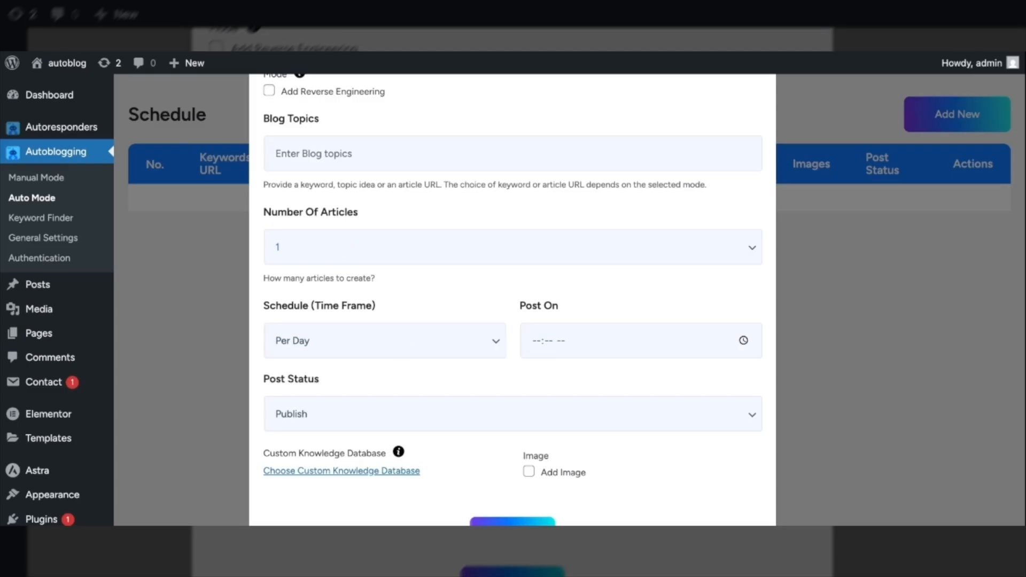
pyautogui.click(403, 348)
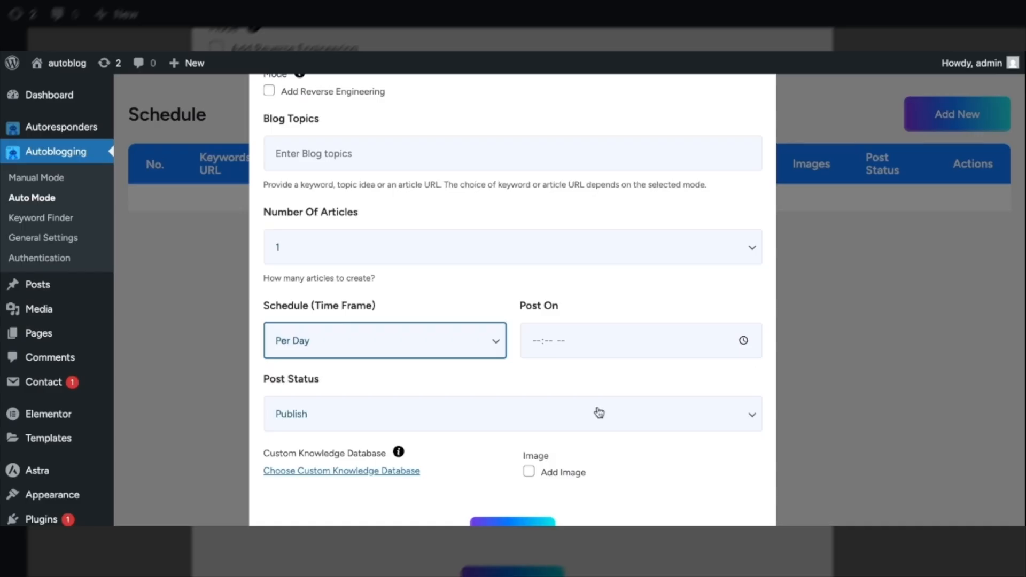
pyautogui.scroll(-1, 599, 412)
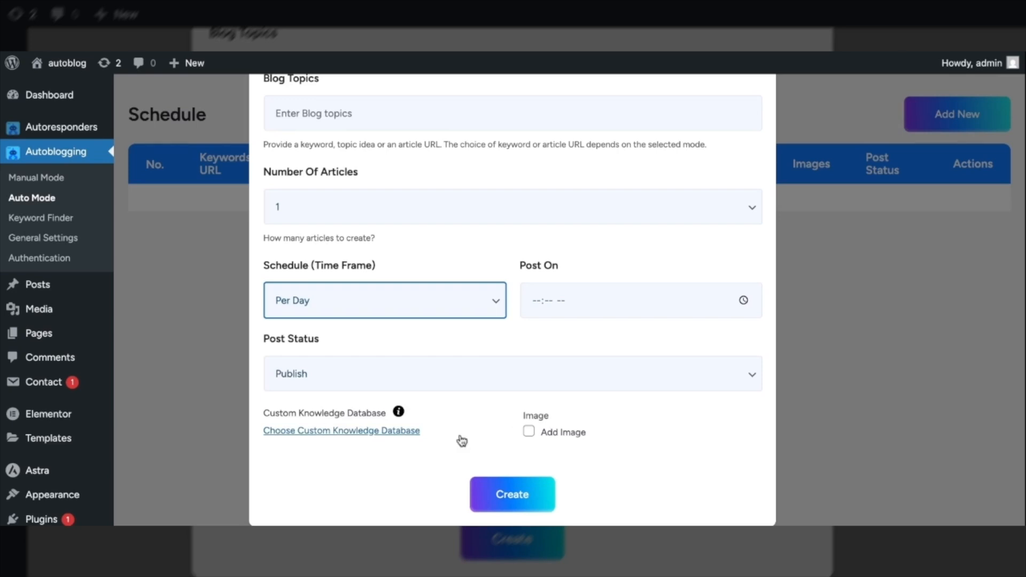
pyautogui.scroll(1, 462, 440)
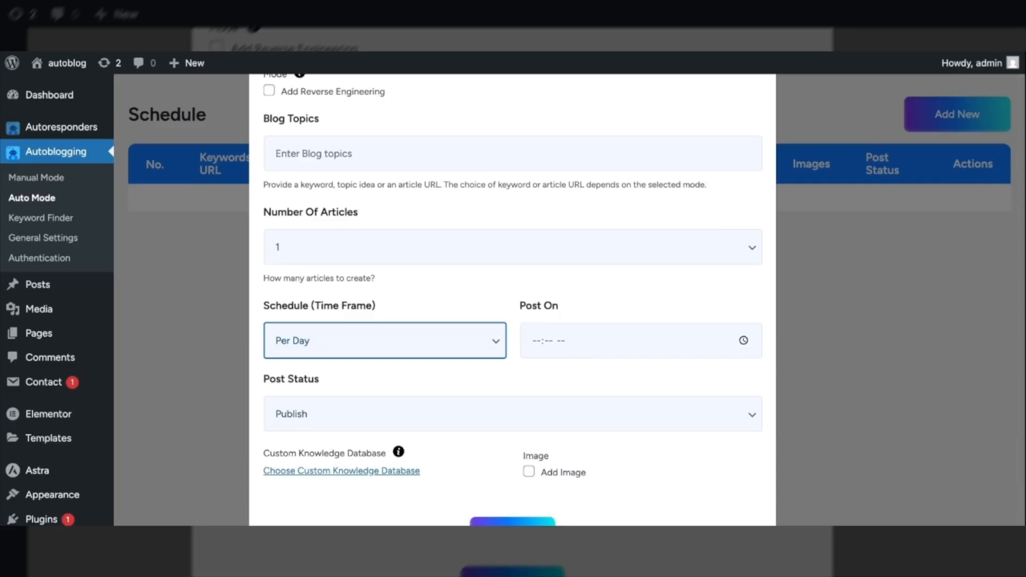
# - Try the Add Reverse Engineering option, turn it back off, and enter "Software Development Skills" as the blog topic
pyautogui.click(269, 91)
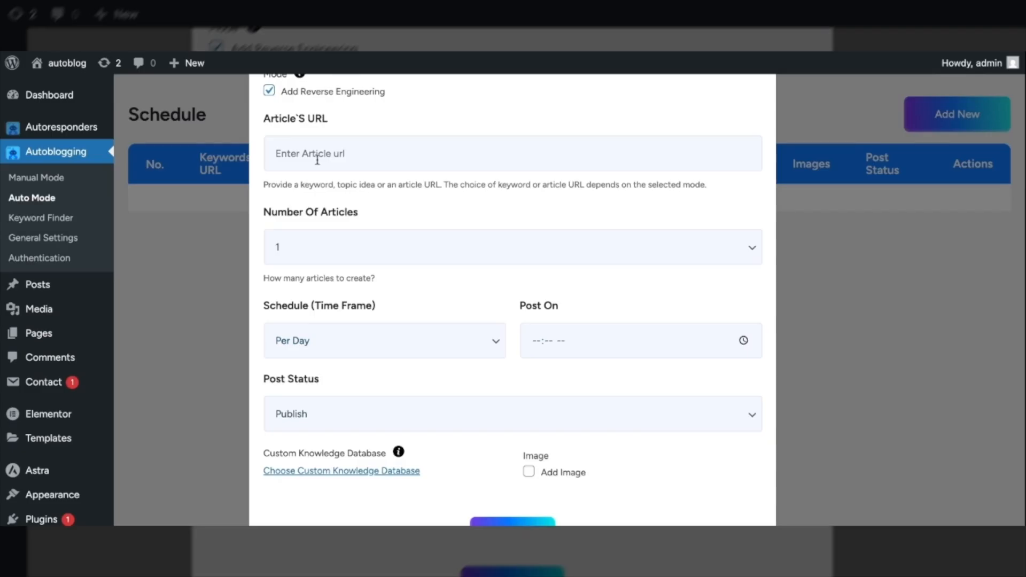
pyautogui.click(269, 92)
pyautogui.click(322, 161)
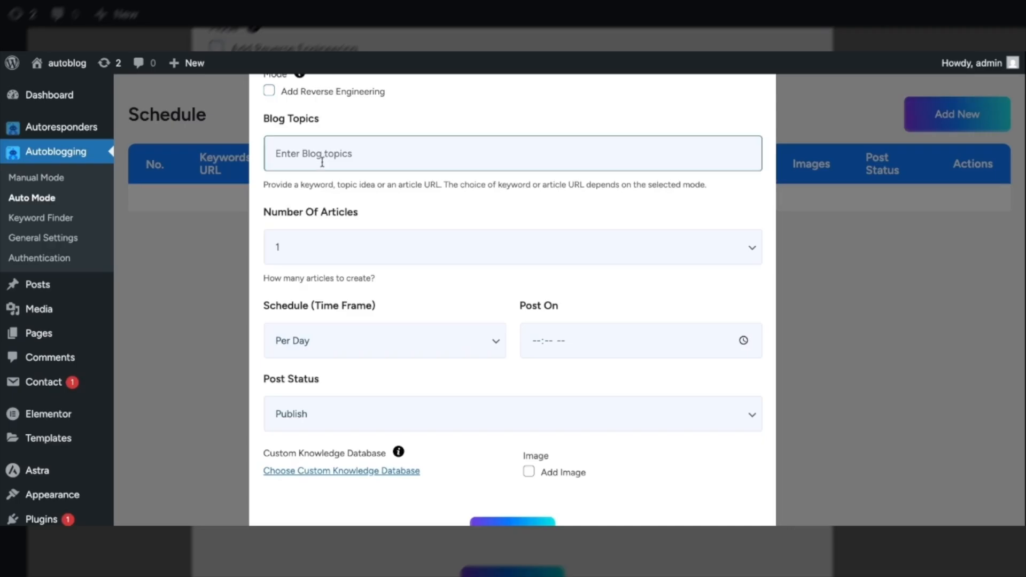
pyautogui.write('So')
pyautogui.write('ftw')
pyautogui.write('are ')
pyautogui.write('Dev')
pyautogui.write('elop')
pyautogui.write('e')
pyautogui.write('ment')
pyautogui.write(' S')
pyautogui.write('kills')
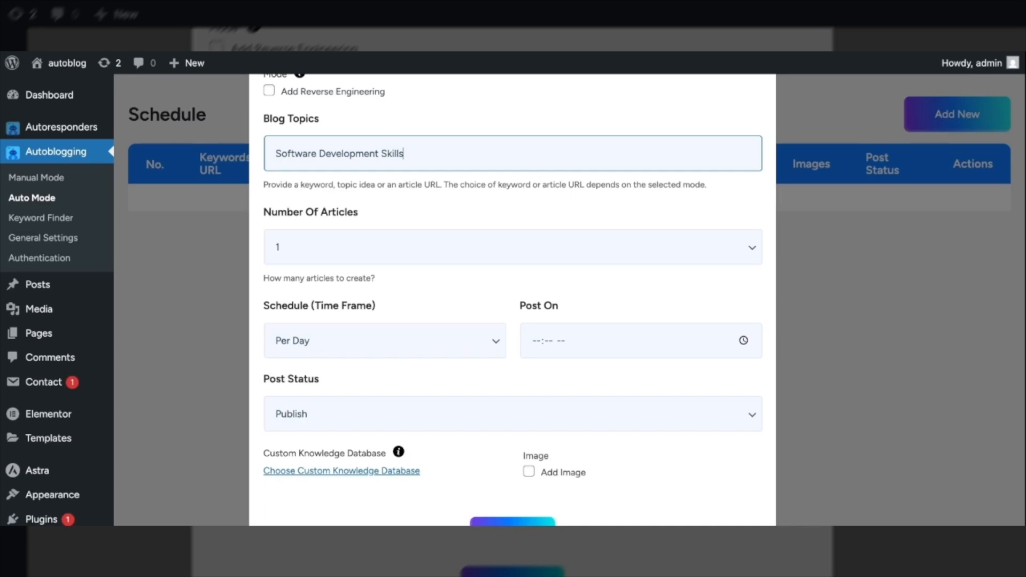
# - Set the schedule to 2 articles with the Per Day time frame and a posting time of 09:00 AM
pyautogui.click(327, 249)
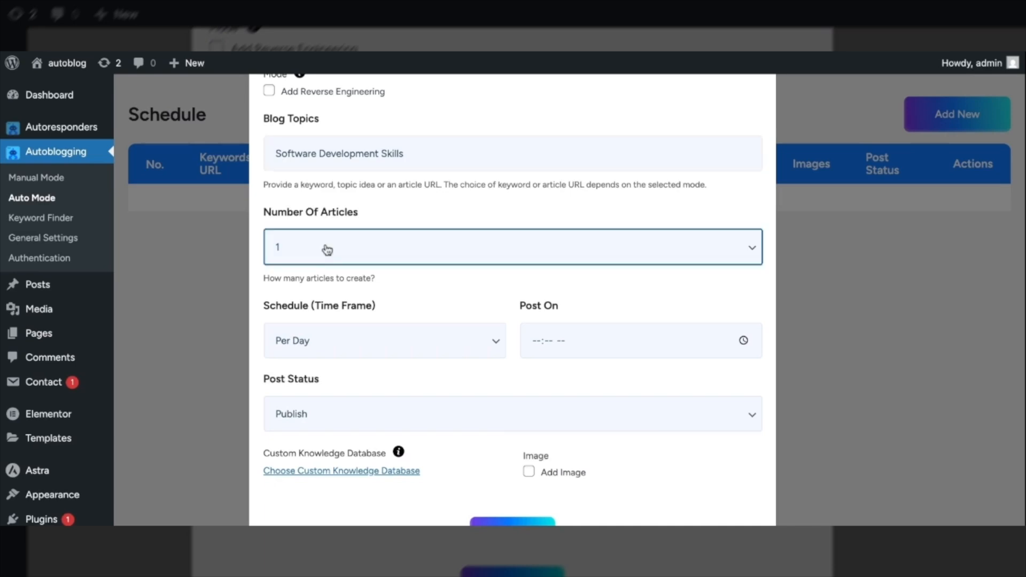
pyautogui.press('Down')
pyautogui.click(331, 330)
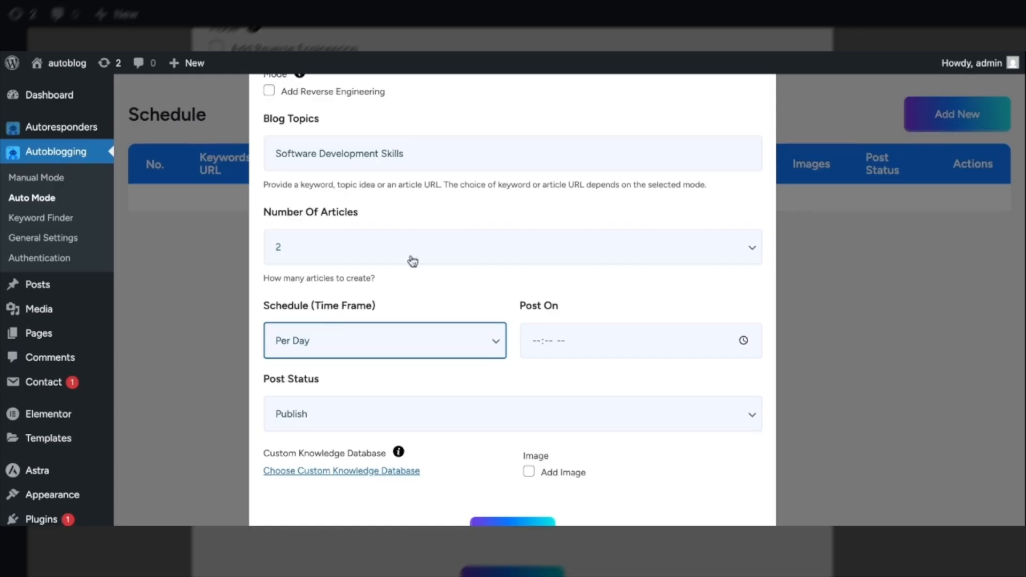
pyautogui.click(743, 343)
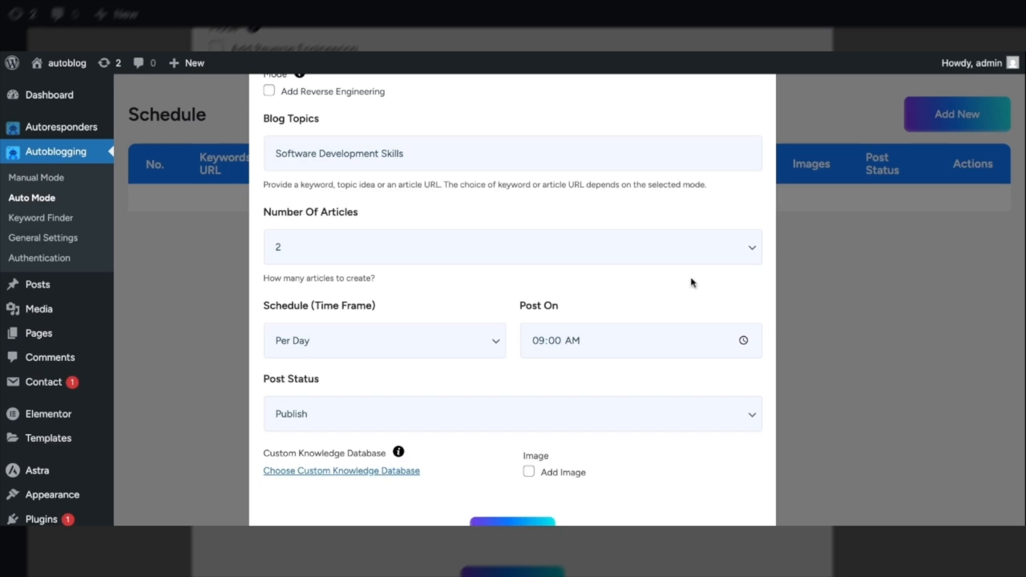
# - Set the post status to Draft, enable Add Image, and create the schedule
pyautogui.click(384, 420)
pyautogui.click(363, 430)
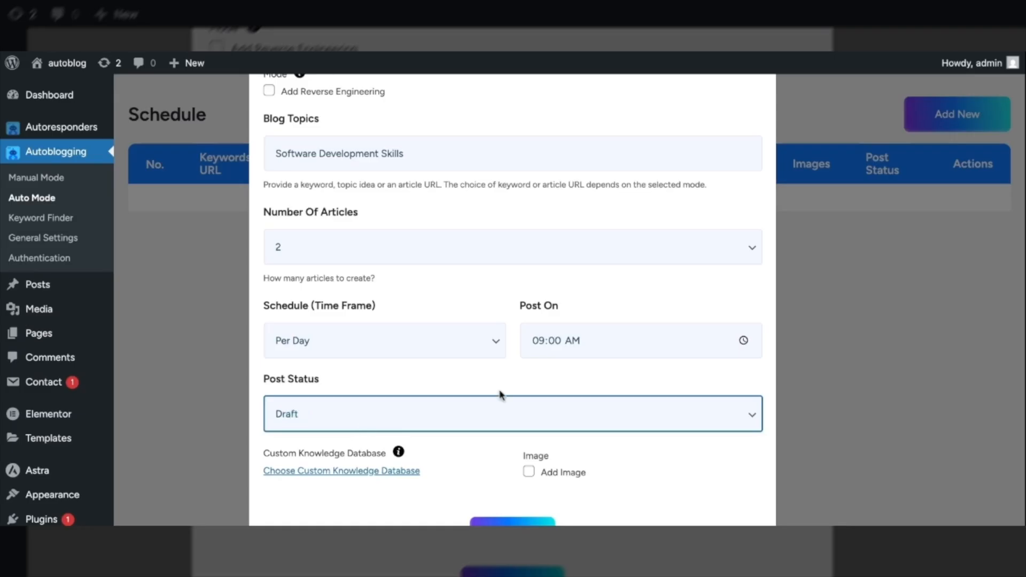
pyautogui.scroll(-1, 500, 394)
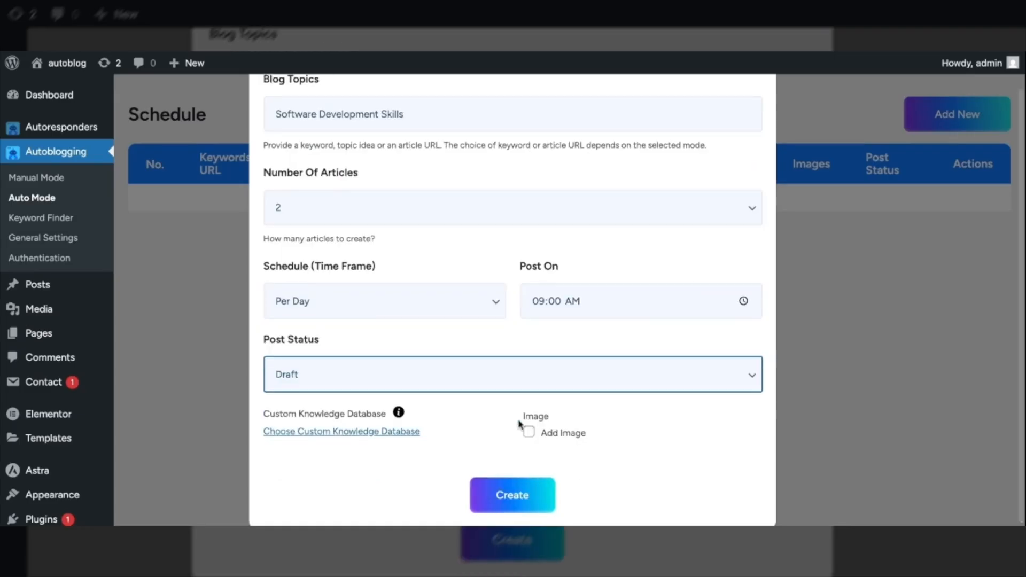
pyautogui.click(529, 431)
pyautogui.click(529, 432)
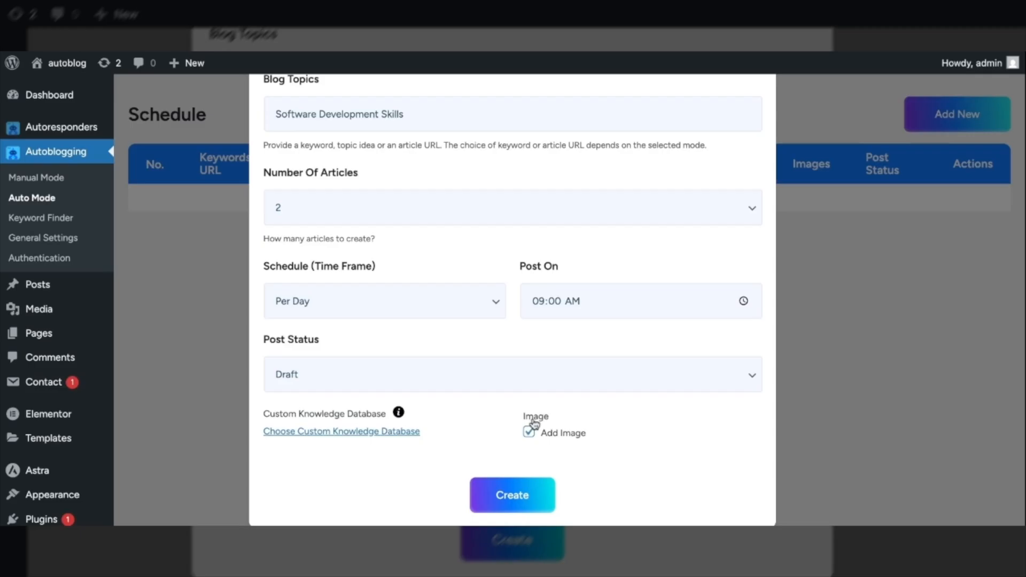
pyautogui.click(510, 490)
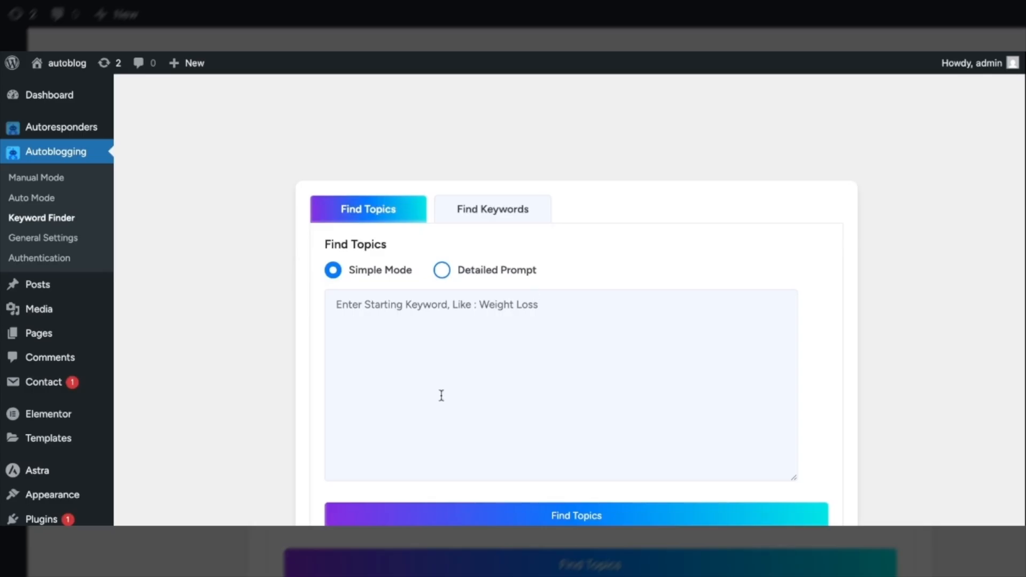
# - Show the Detailed Prompt template for Find Topics in Keyword Finder and highlight its "enter your keyword here" placeholder
pyautogui.click(460, 366)
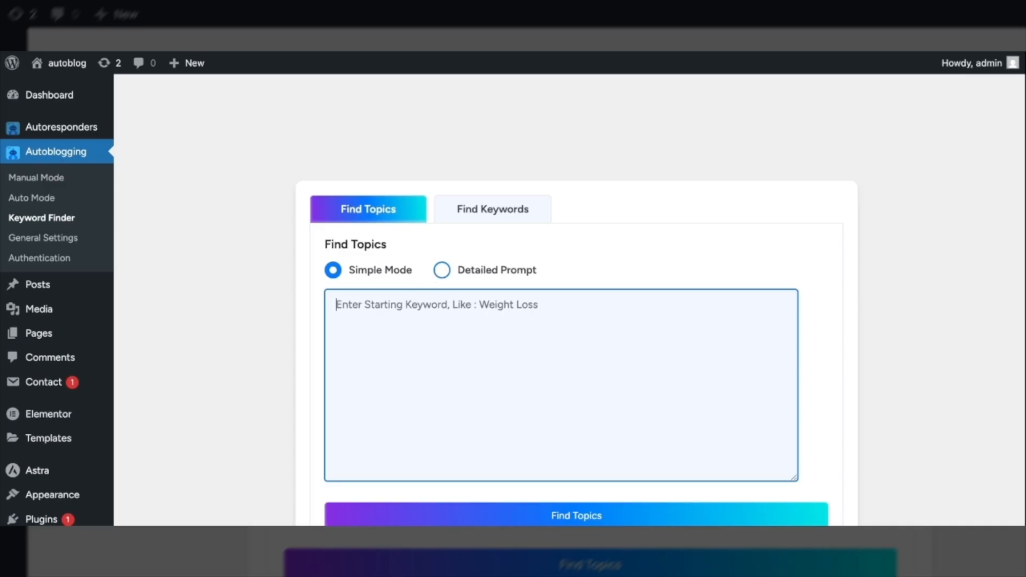
pyautogui.click(442, 270)
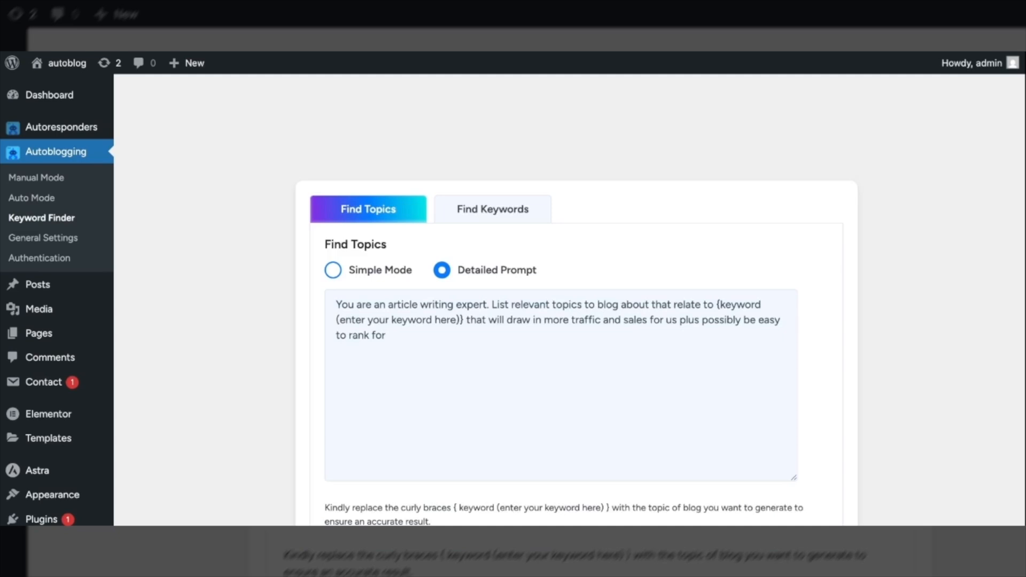
pyautogui.click(340, 318)
pyautogui.moveTo(340, 317); pyautogui.dragTo(454, 321)
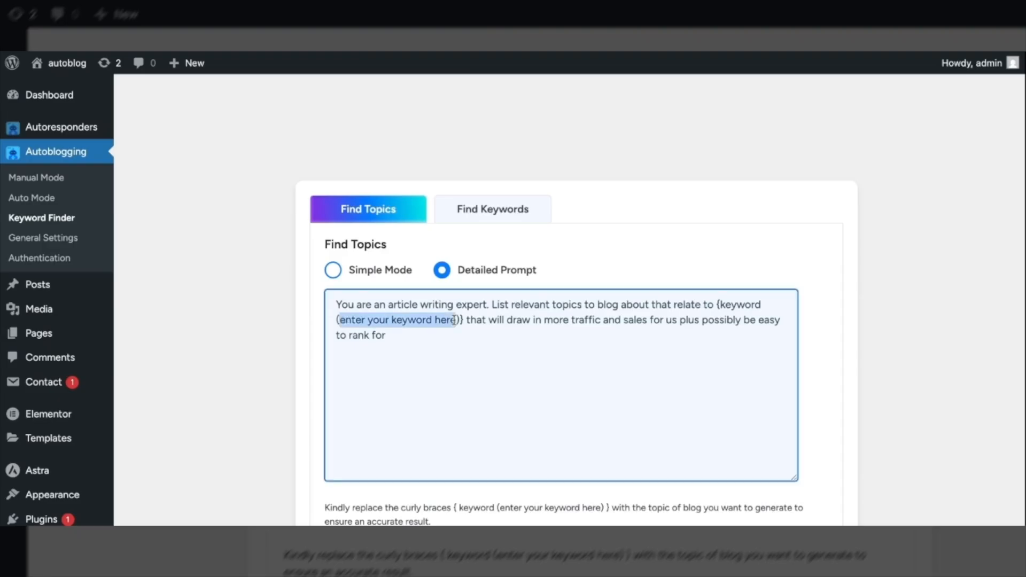
# - Return to Simple Mode, enter "Software Development" as the starting keyword, and find topics without the custom knowledgebase
pyautogui.click(335, 272)
pyautogui.click(380, 319)
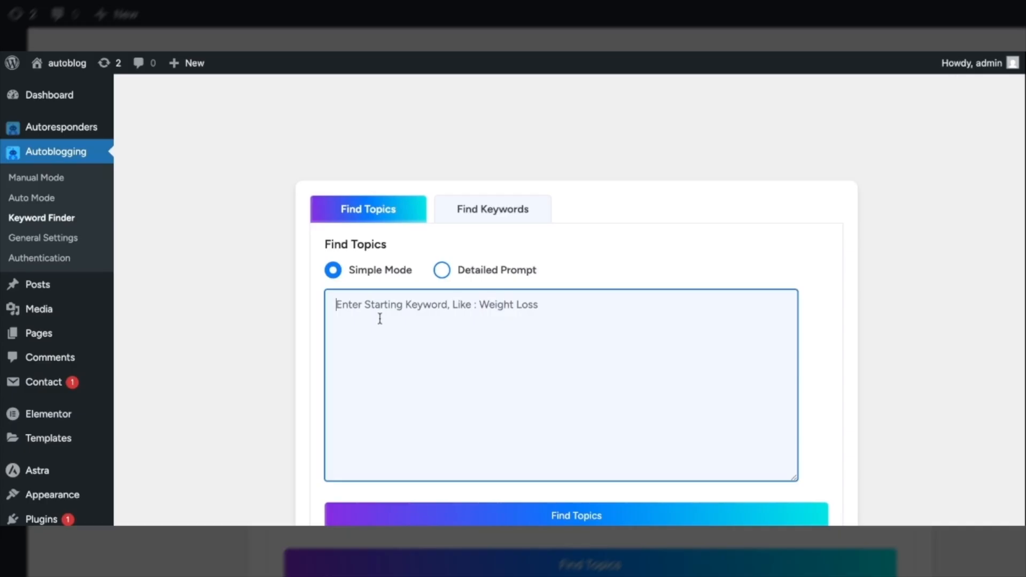
pyautogui.write('Software Development')
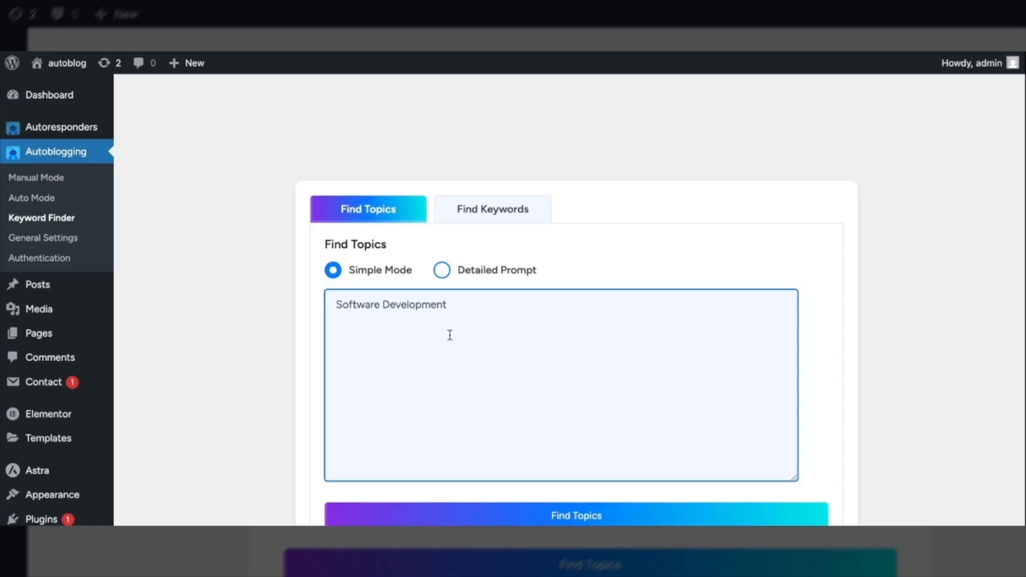
pyautogui.scroll(-3, 450, 335)
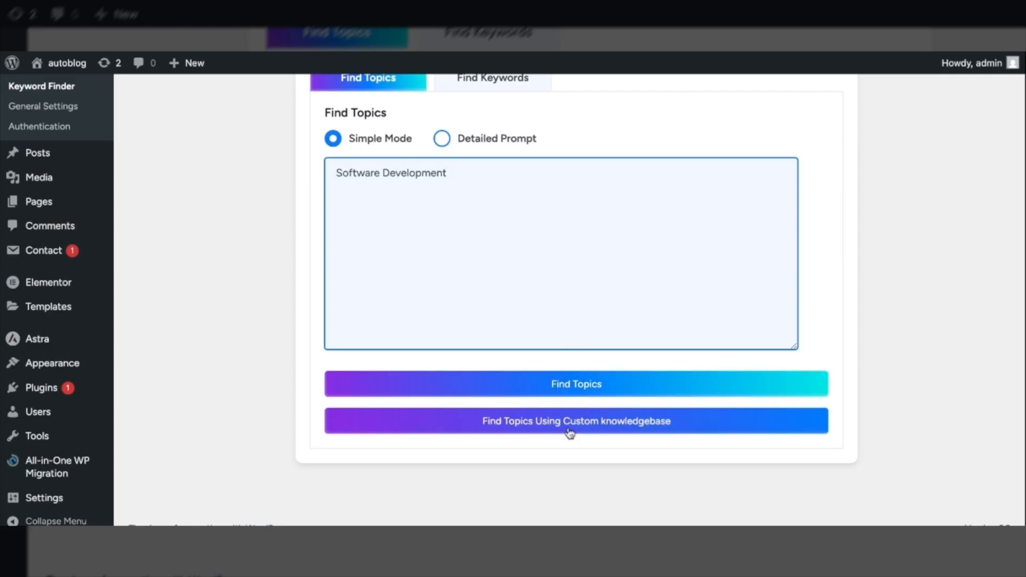
pyautogui.click(646, 392)
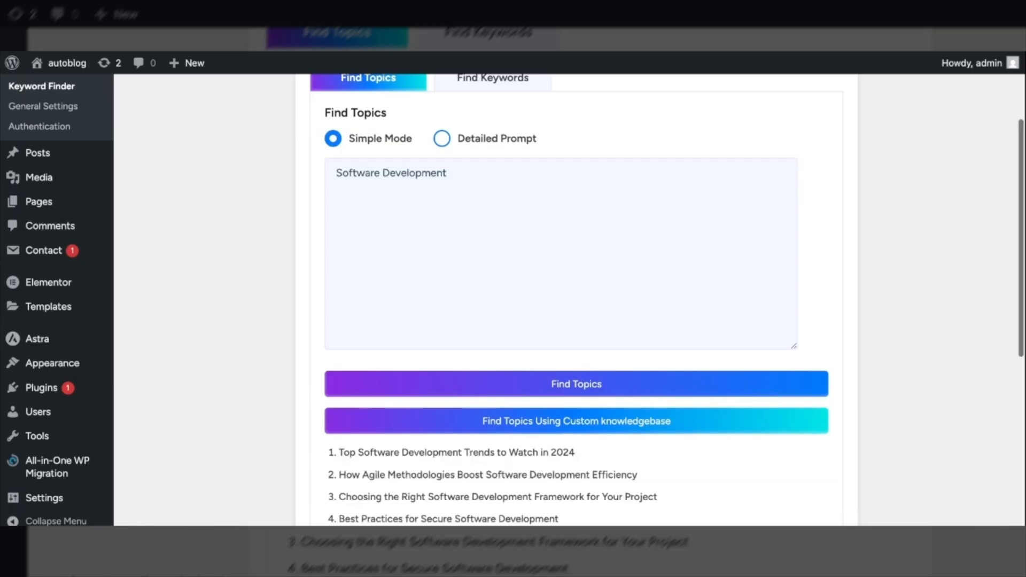
# - Review the list of suggested blog topics for Software Development
pyautogui.scroll(-2, 576, 299)
pyautogui.scroll(-2, 576, 299)
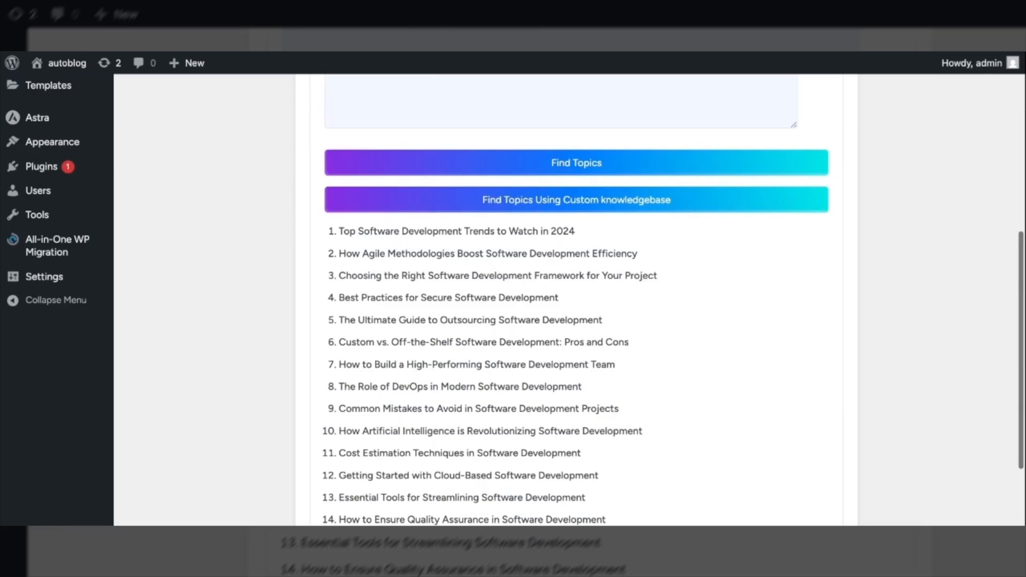
pyautogui.scroll(-2, 576, 299)
pyautogui.scroll(1, 576, 299)
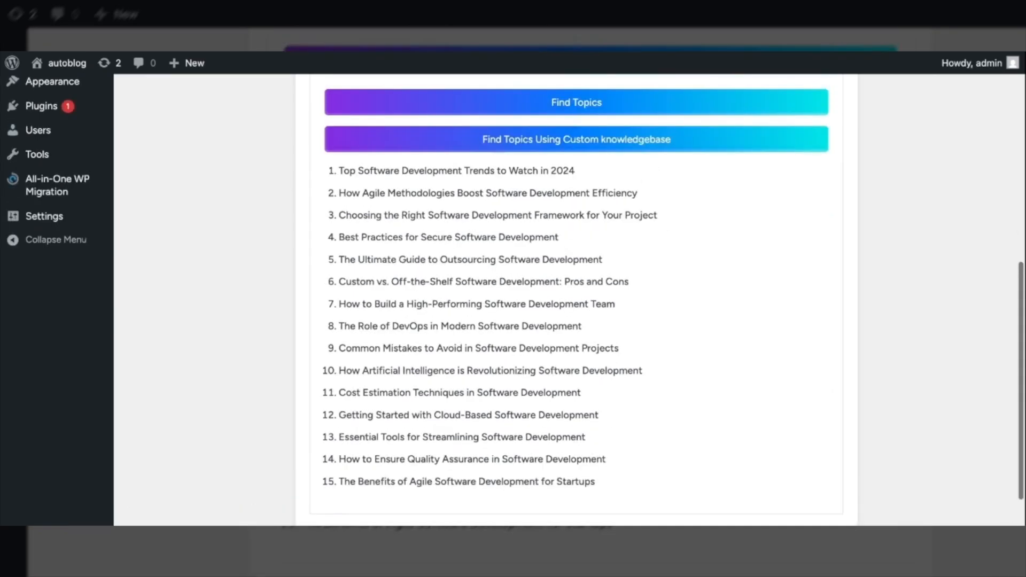
pyautogui.scroll(-1, 575, 299)
pyautogui.scroll(2, 575, 300)
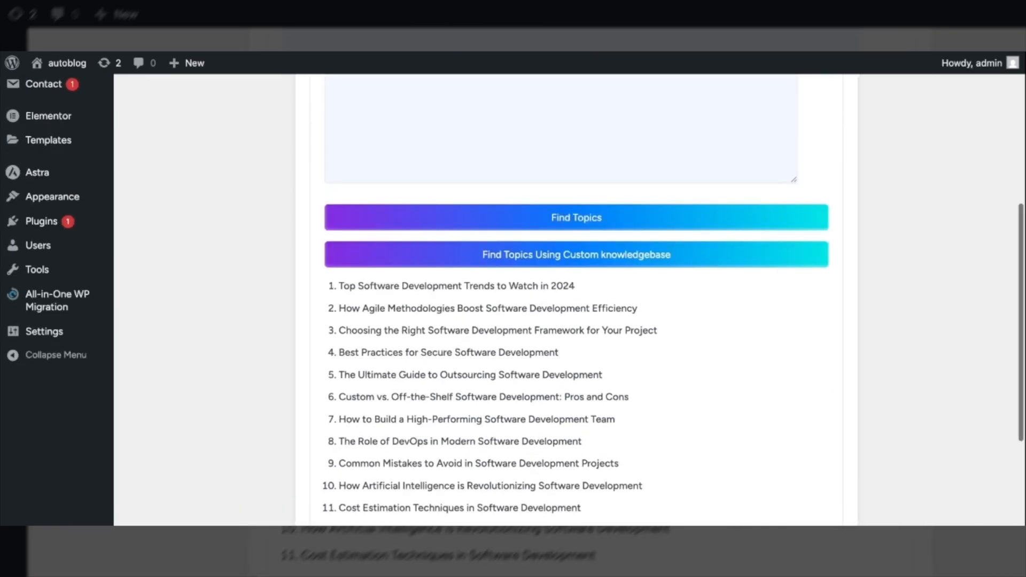
pyautogui.scroll(4, 575, 299)
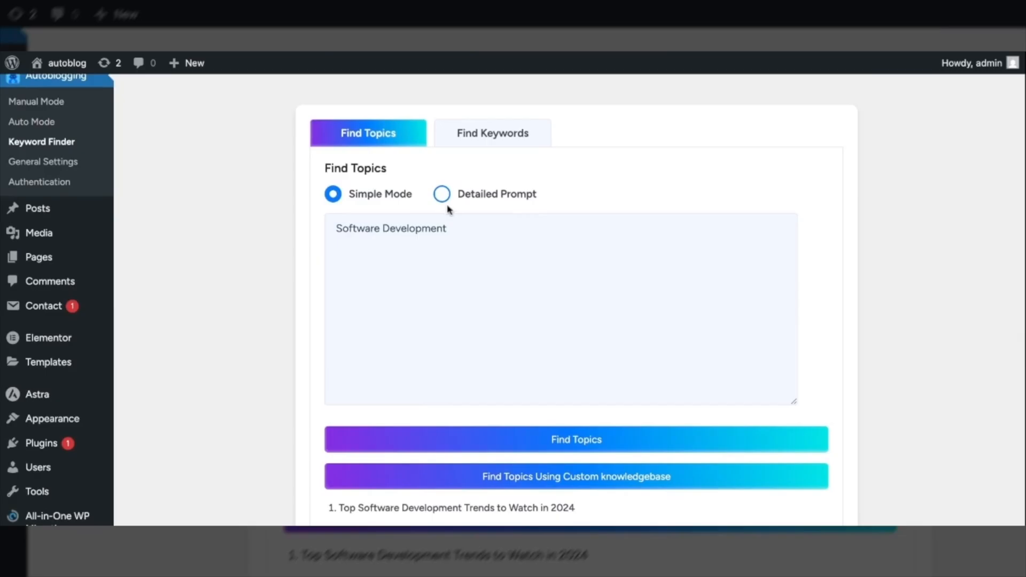
# - Switch to Find Keywords in Simple Mode, enter "Software Development" as the starting keyword, and find keywords without the custom knowledgebase
pyautogui.click(484, 143)
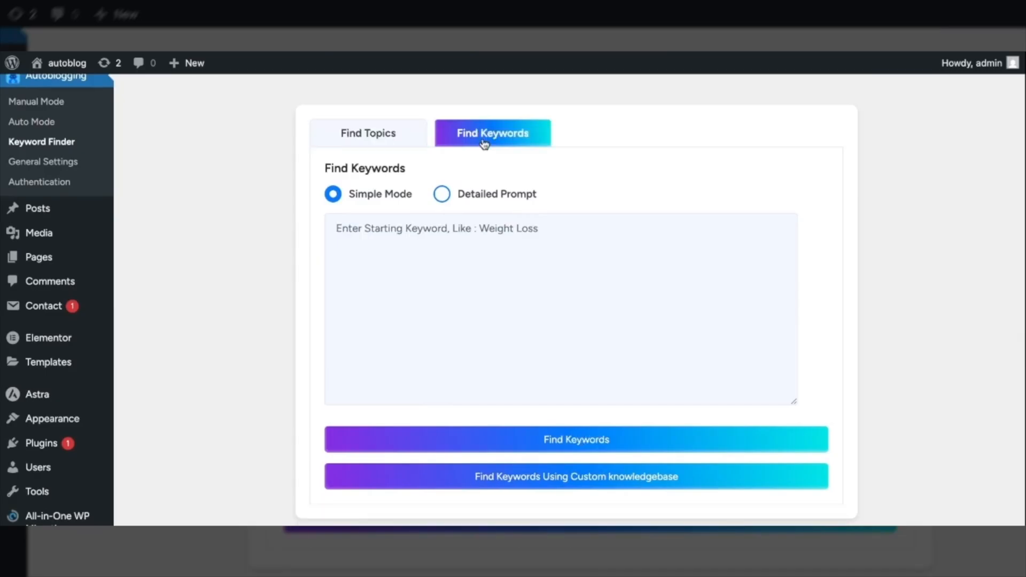
pyautogui.click(457, 236)
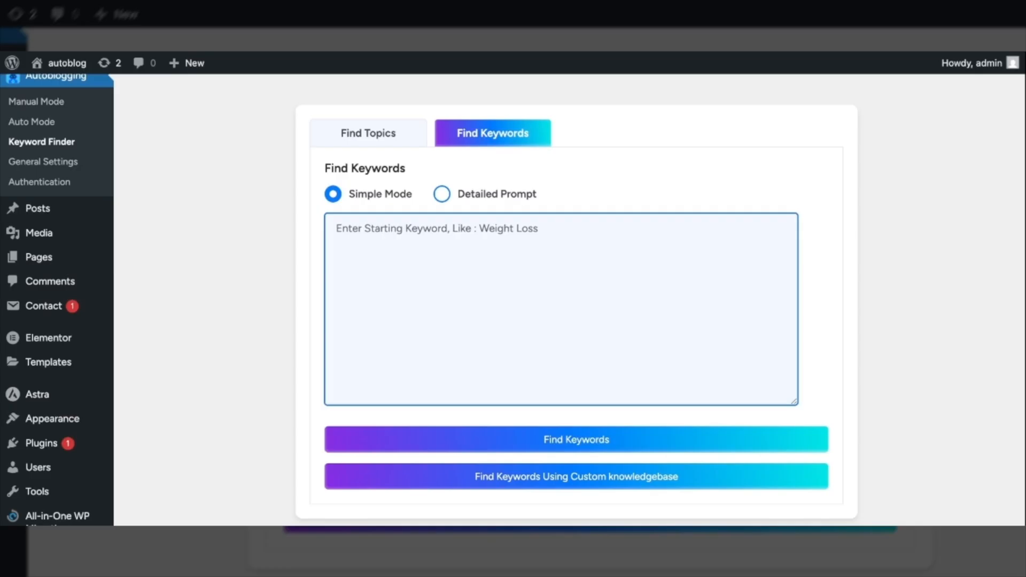
pyautogui.write('Software Develope')
pyautogui.press('BackSpace')
pyautogui.write('ment')
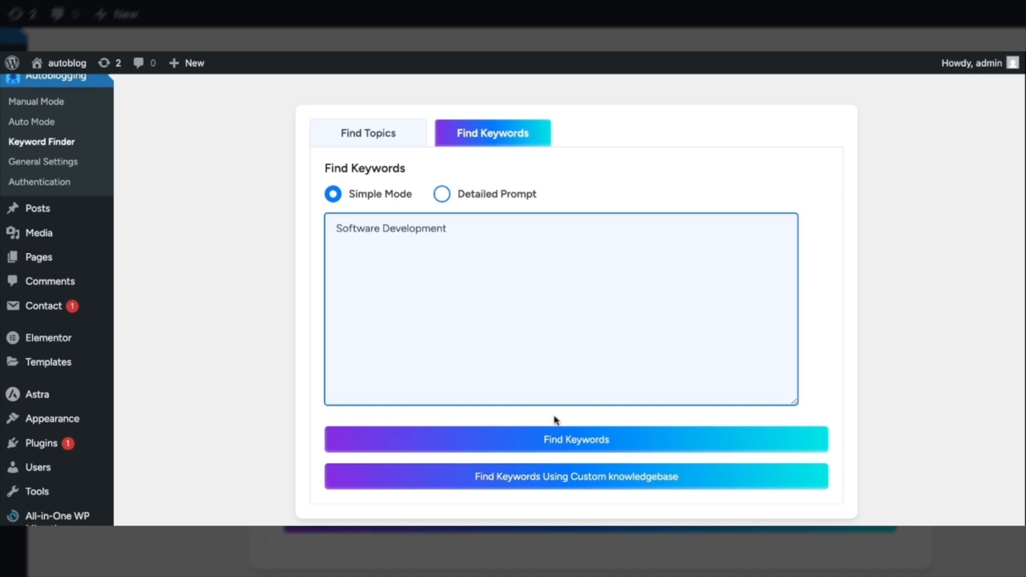
pyautogui.scroll(-2, 561, 450)
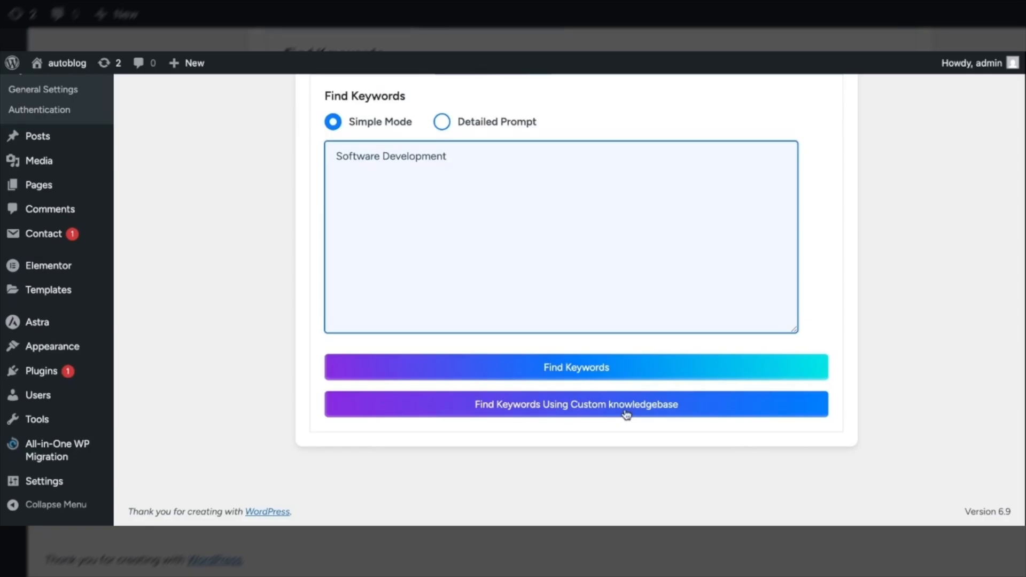
pyautogui.click(574, 369)
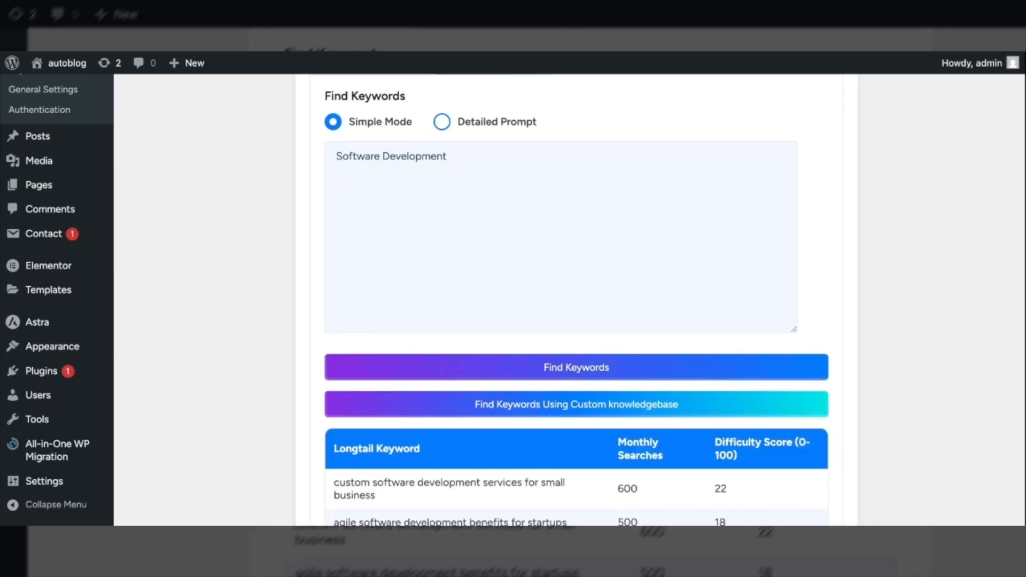
# - Review the longtail keyword table for Software Development, comparing monthly searches and difficulty scores against the entered starting keyword
pyautogui.scroll(-2, 571, 355)
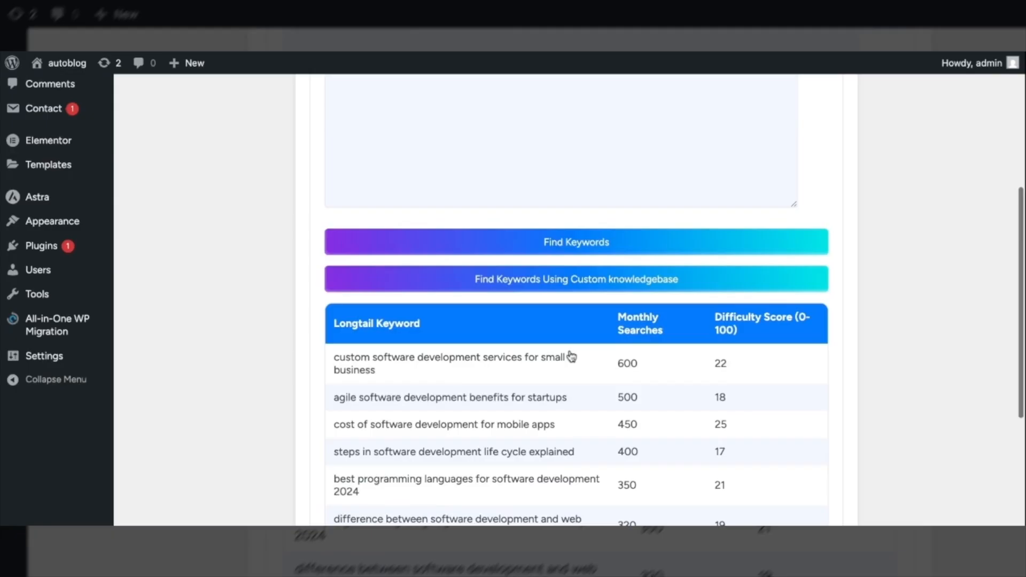
pyautogui.scroll(-2, 571, 355)
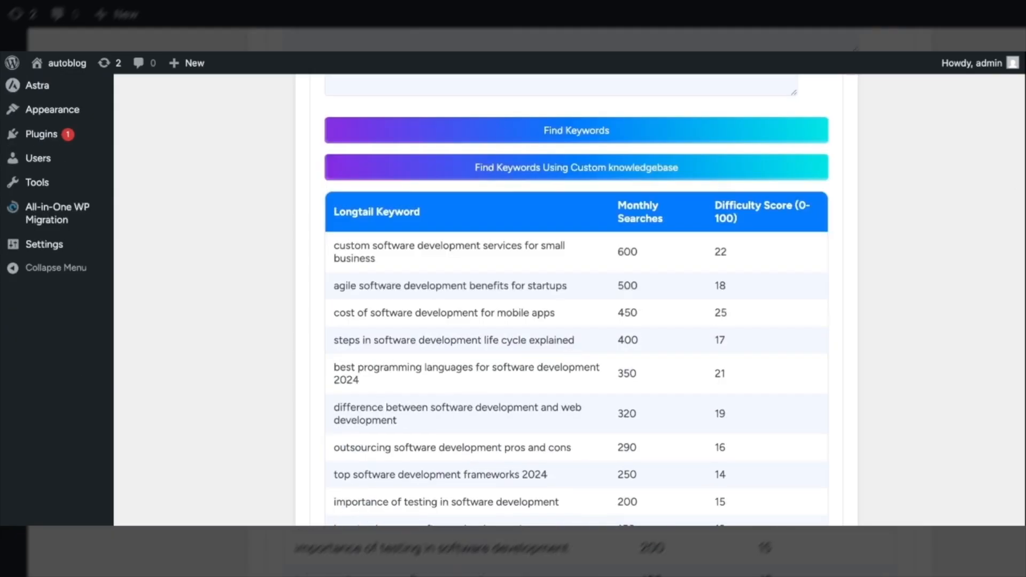
pyautogui.scroll(-2, 571, 355)
pyautogui.scroll(1, 571, 355)
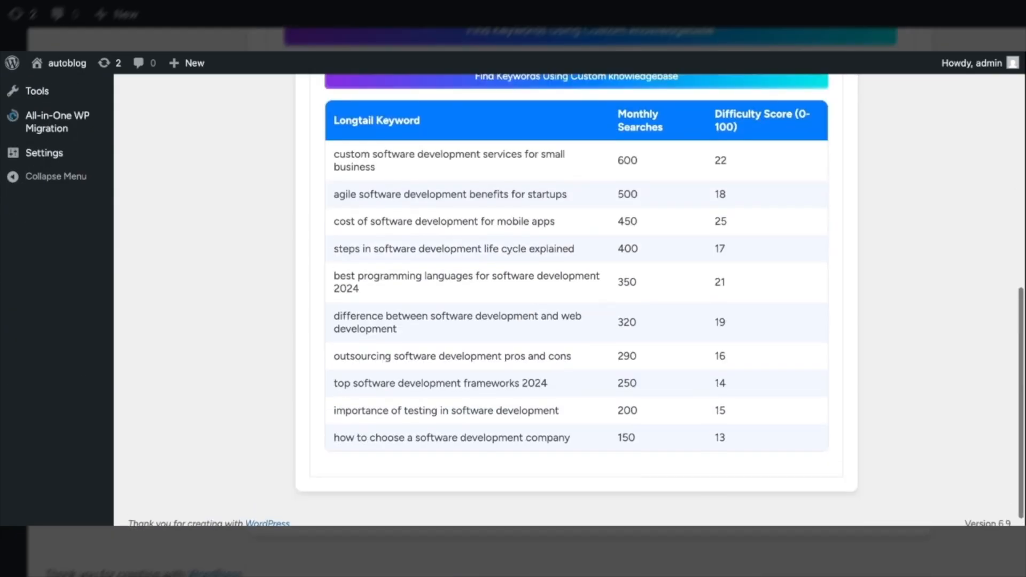
pyautogui.scroll(5, 571, 355)
pyautogui.scroll(-5, 571, 355)
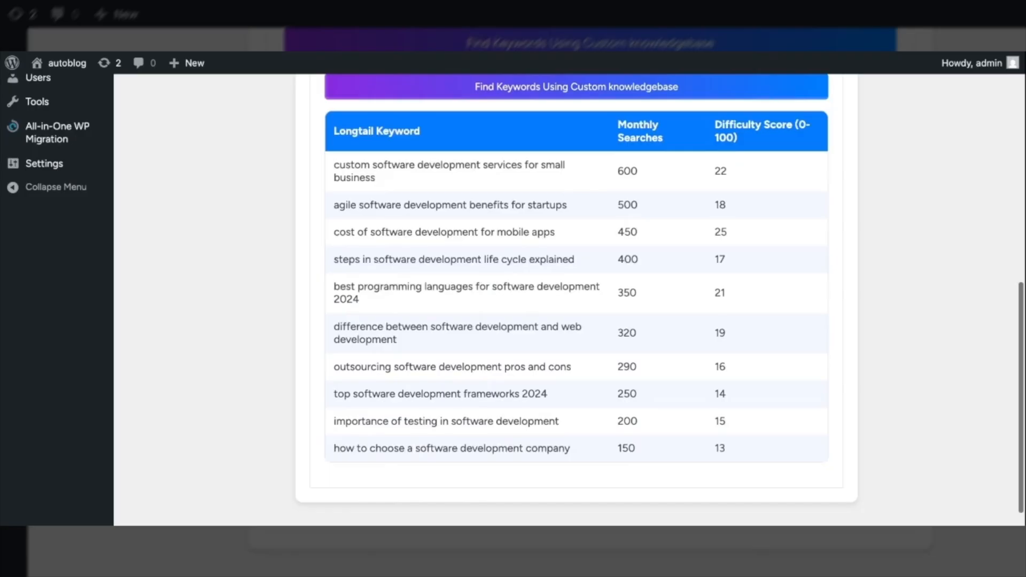
pyautogui.scroll(2, 571, 356)
pyautogui.scroll(5, 326, 233)
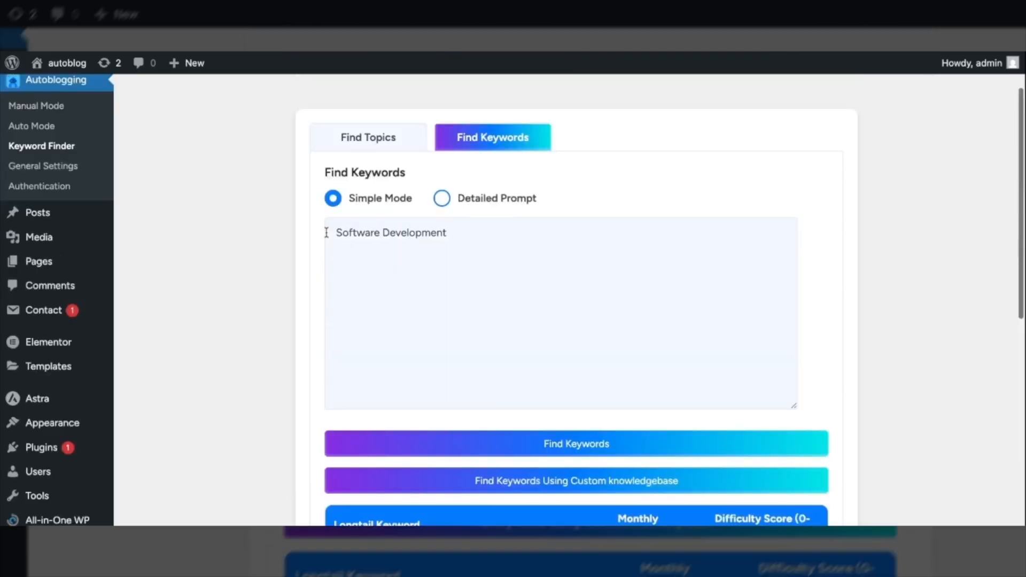
pyautogui.moveTo(326, 233); pyautogui.dragTo(461, 236)
pyautogui.scroll(-7, 461, 235)
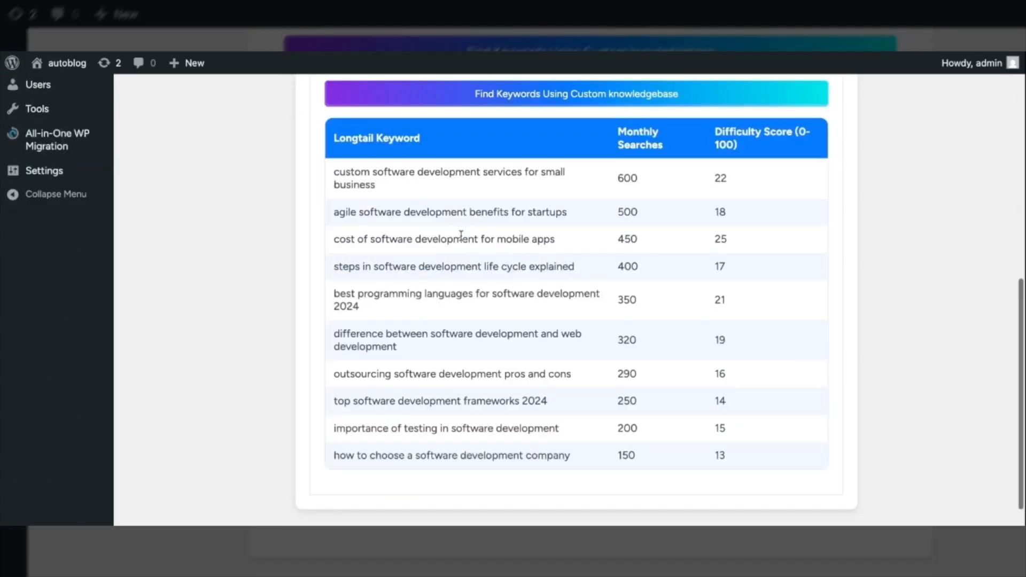
pyautogui.scroll(2, 461, 236)
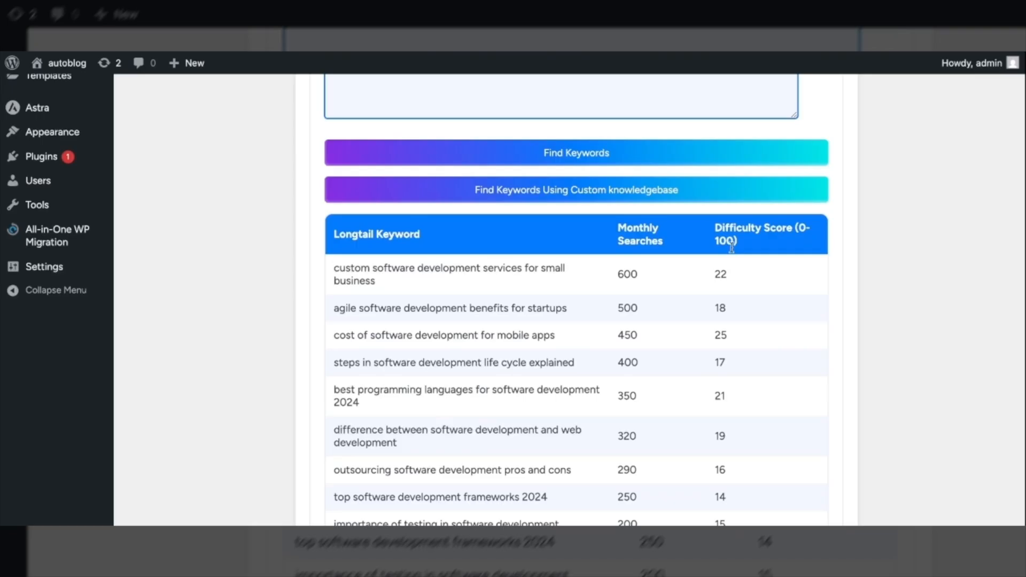
pyautogui.scroll(-3, 568, 411)
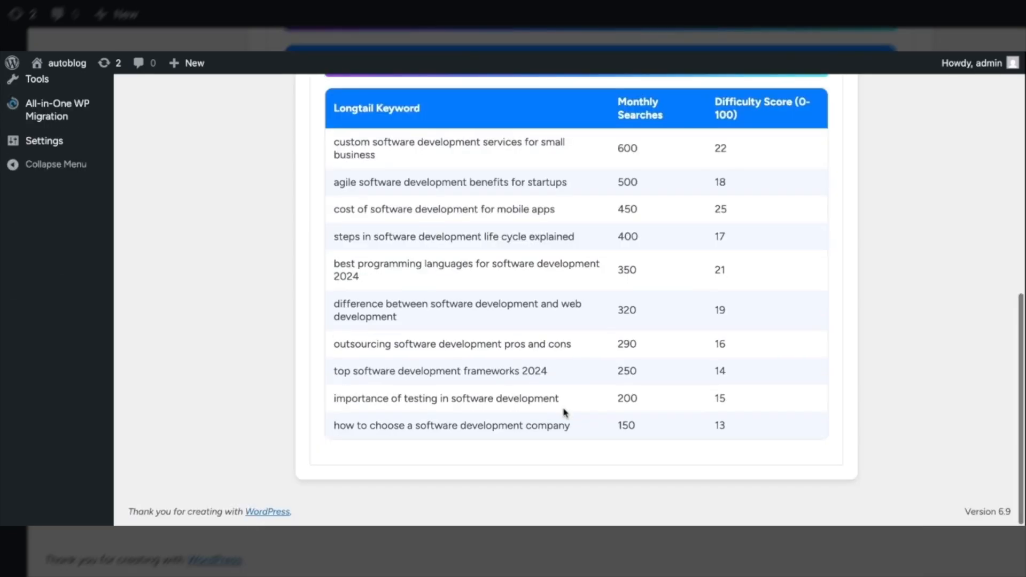
pyautogui.scroll(1, 563, 412)
pyautogui.scroll(1, 564, 412)
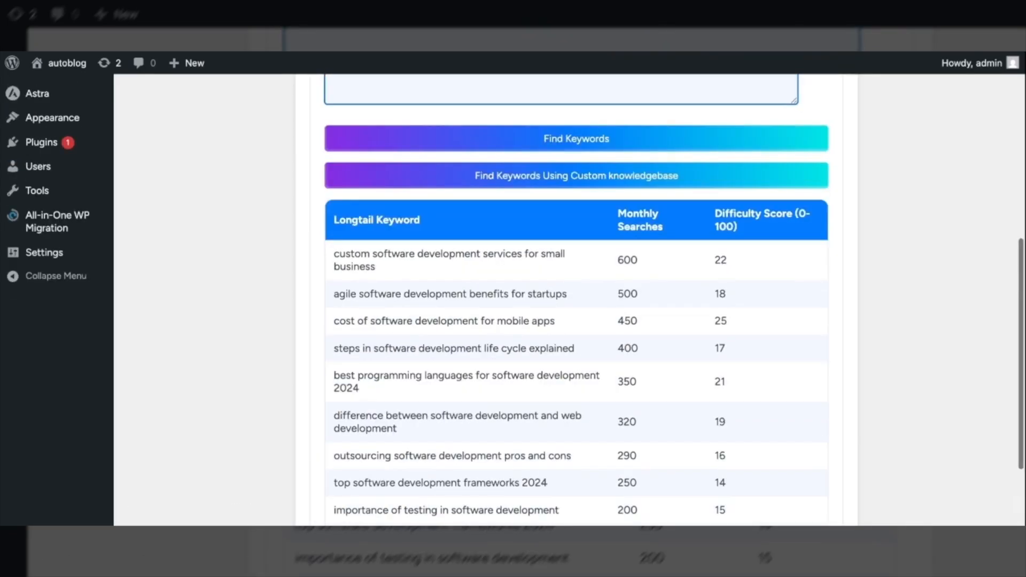
pyautogui.scroll(1, 475, 427)
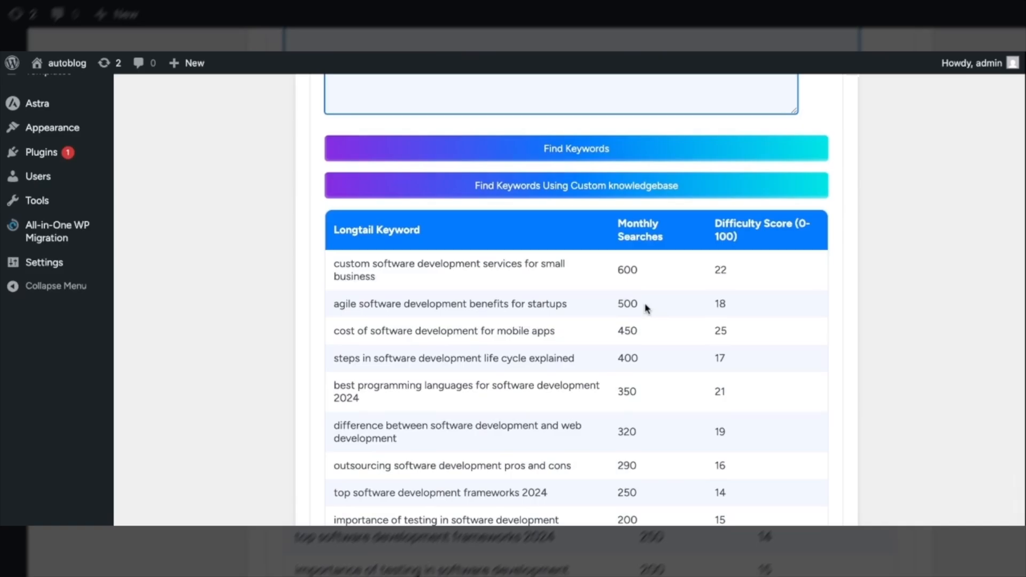
# - Show the Detailed Prompt template for Find Keywords and highlight its "keyword" placeholder
pyautogui.scroll(6, 645, 308)
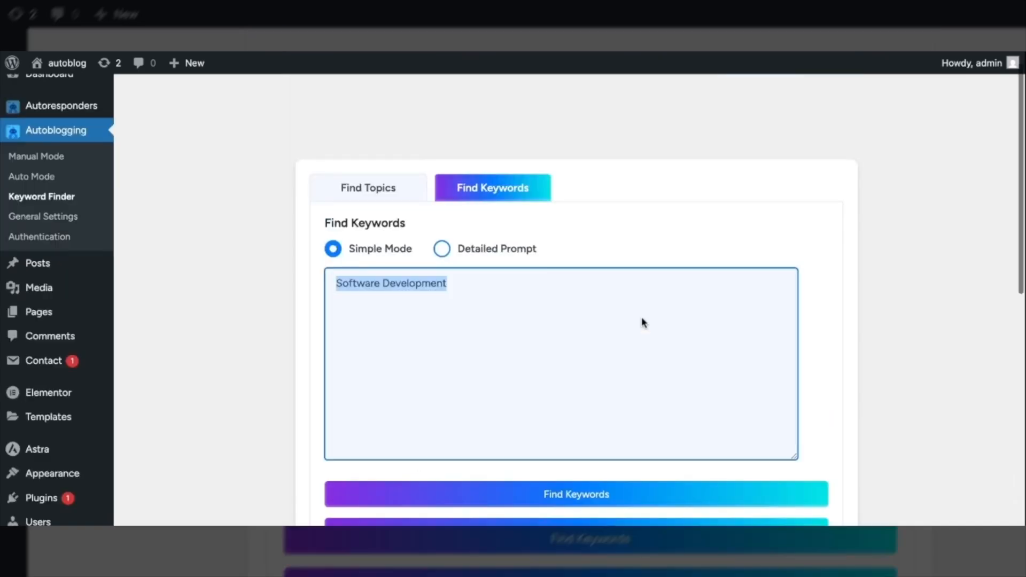
pyautogui.click(441, 253)
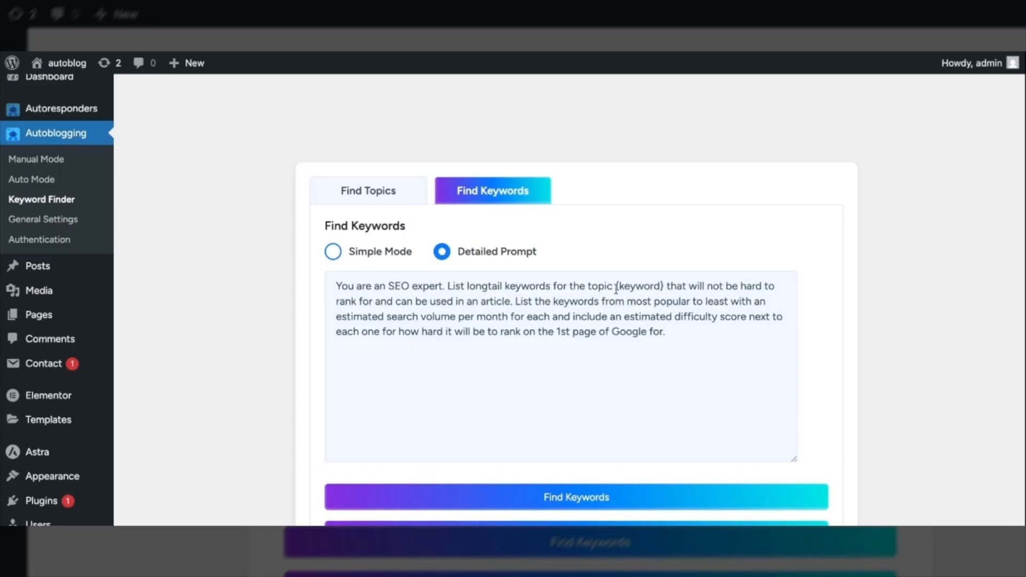
pyautogui.moveTo(621, 286); pyautogui.dragTo(658, 286)
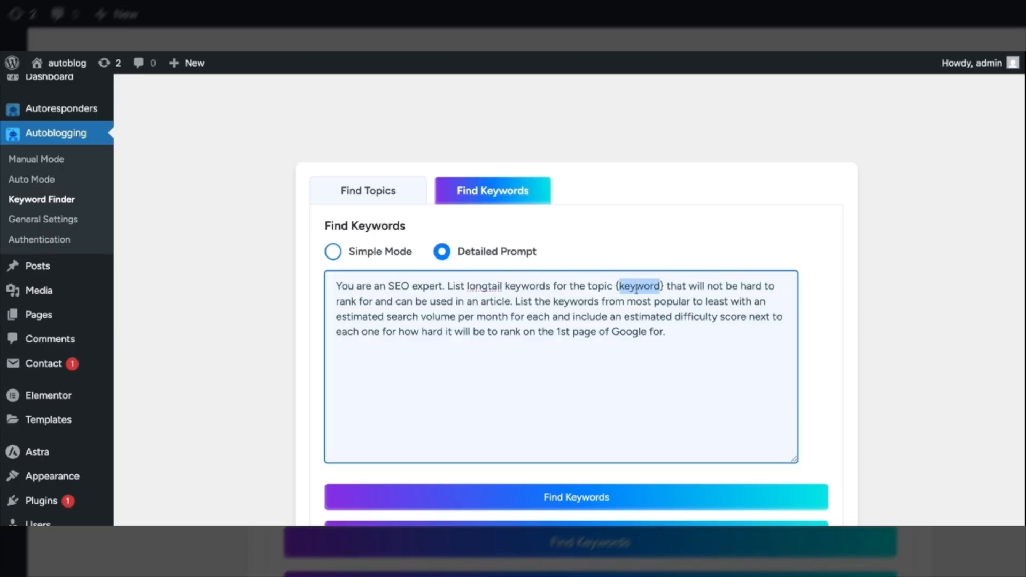
pyautogui.scroll(-2, 504, 397)
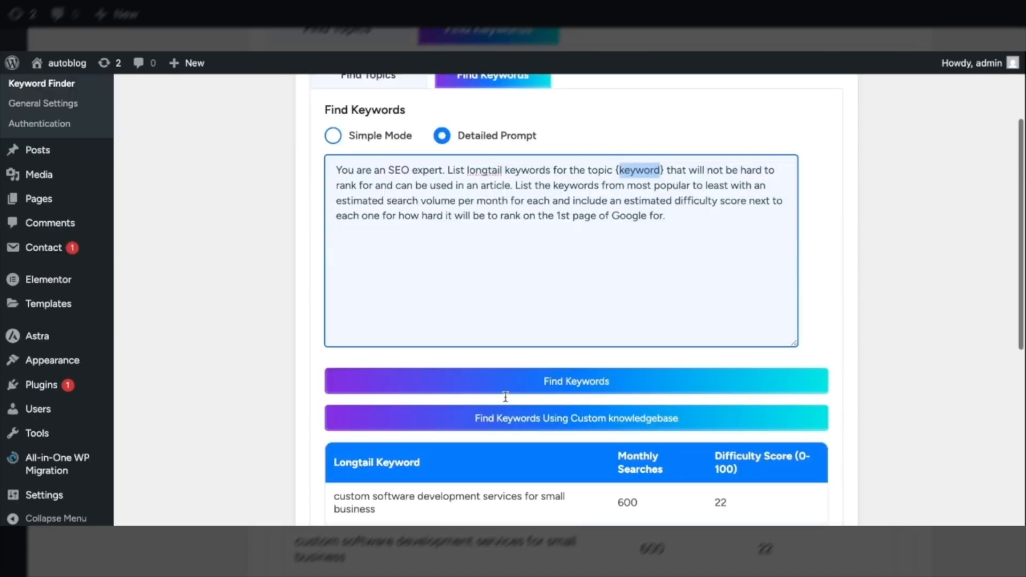
# - View the Autoblogging plugin's General Settings for API keys and its Authentication settings, and return to Manual Mode
pyautogui.scroll(3, 505, 396)
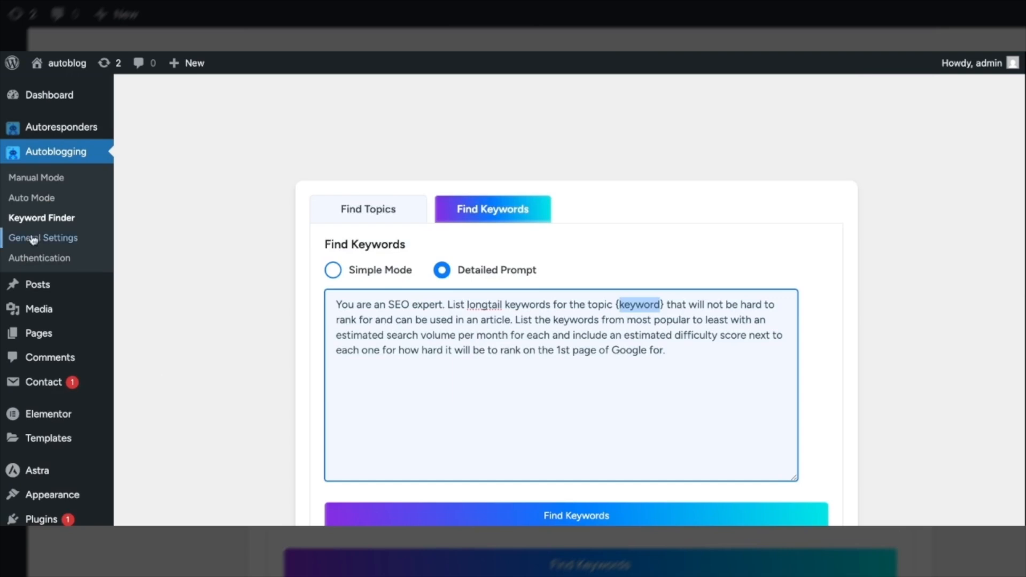
pyautogui.click(63, 234)
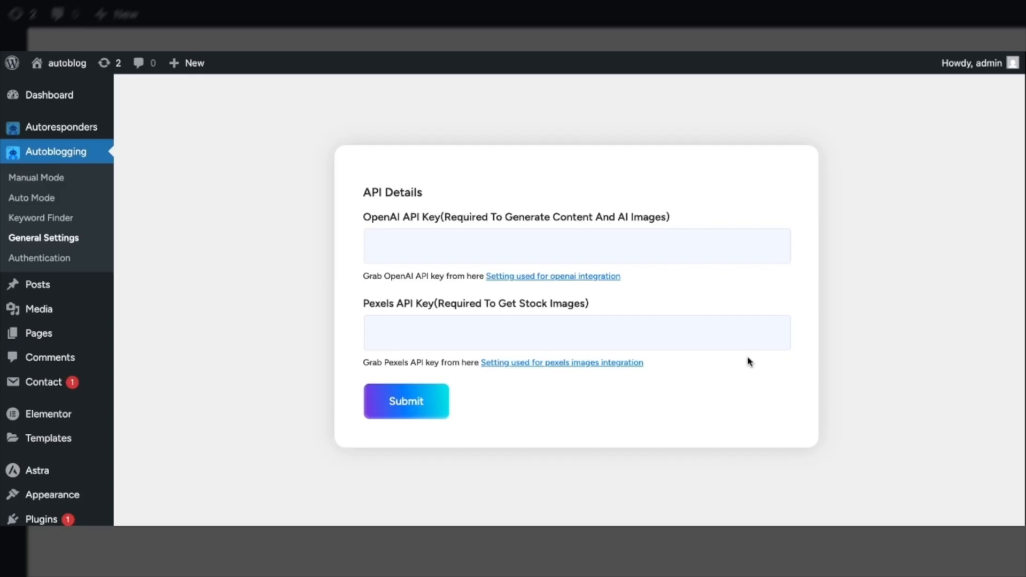
pyautogui.click(46, 259)
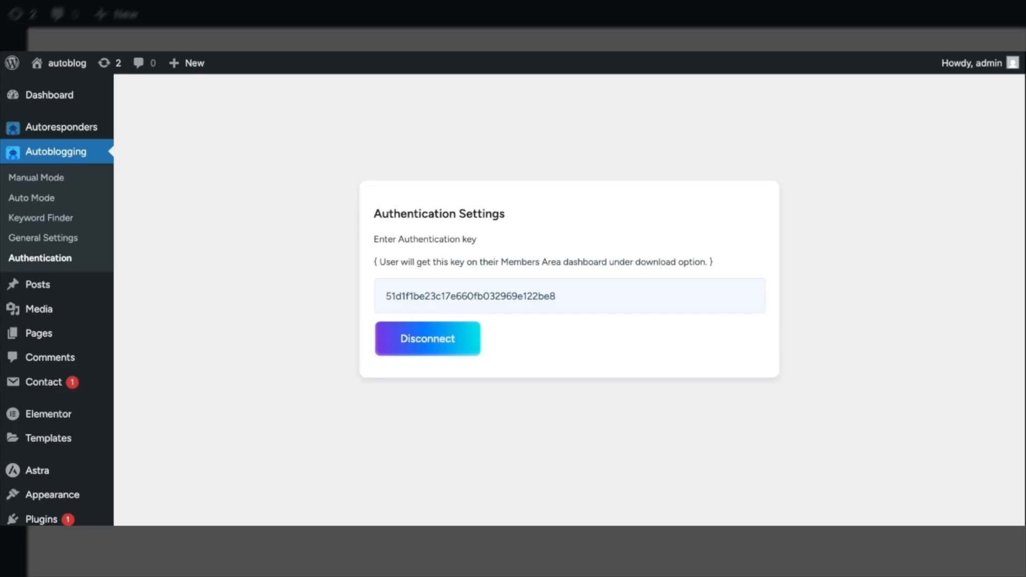
pyautogui.click(38, 182)
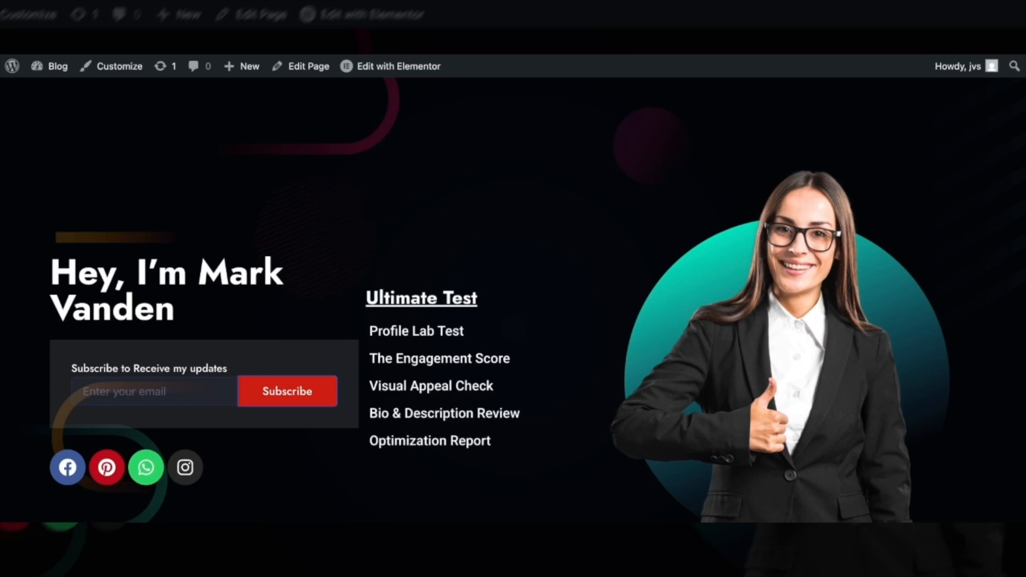
# - Look through the demo blog's homepage and its My Recent Product Reviews cards
pyautogui.scroll(-5, 513, 299)
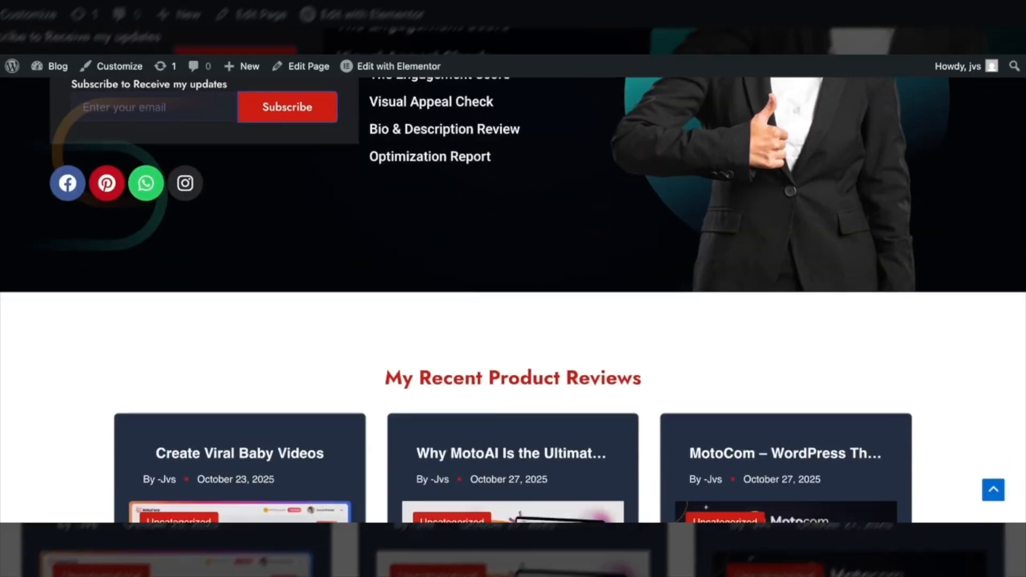
pyautogui.scroll(-4, 512, 299)
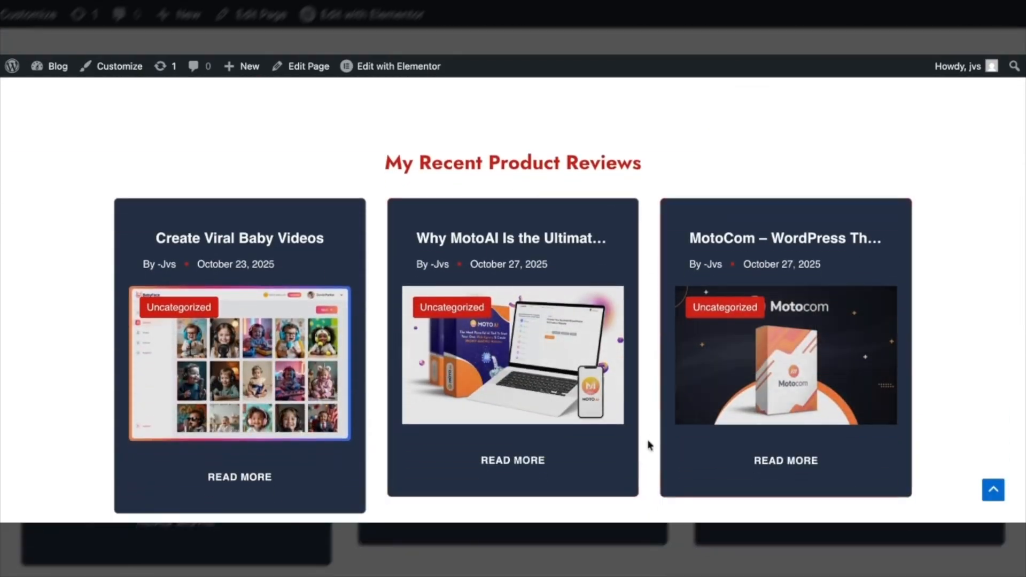
pyautogui.scroll(-2, 643, 472)
pyautogui.scroll(-6, 643, 469)
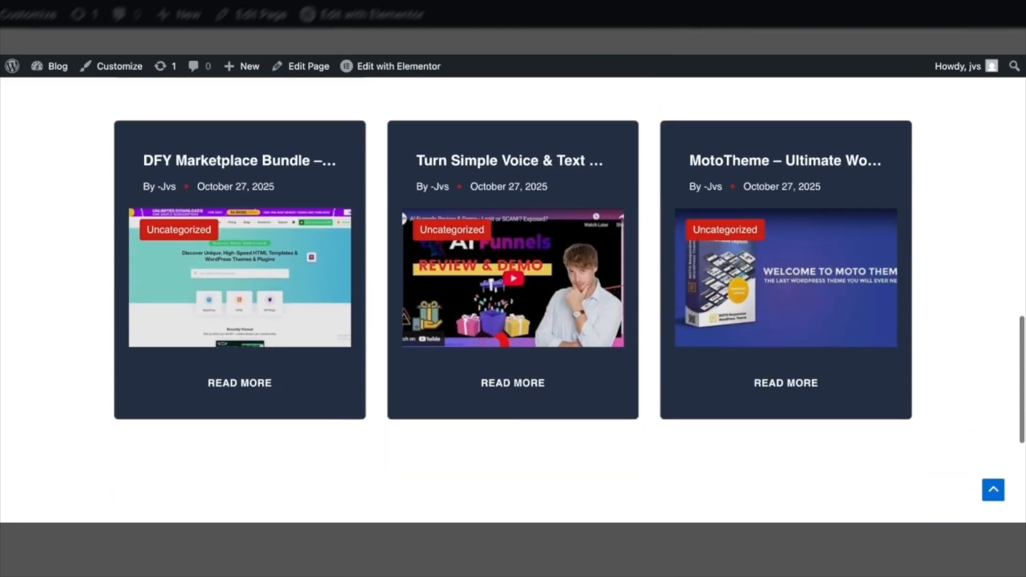
pyautogui.scroll(1, 513, 299)
pyautogui.scroll(5, 597, 426)
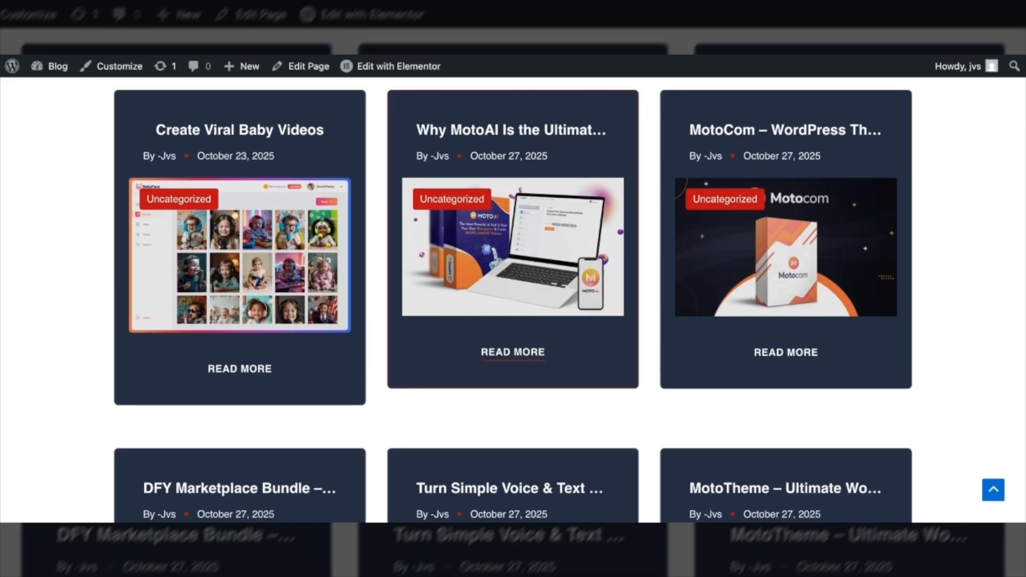
# - Open the MotoAI product review post and look through its intro video, product introduction and three-step how-it-works sections
pyautogui.click(513, 351)
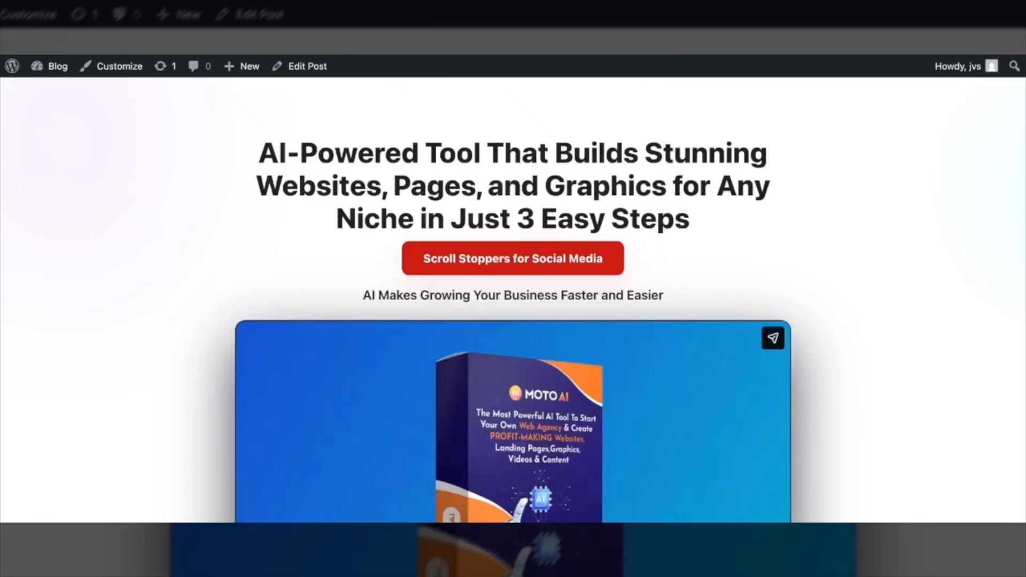
pyautogui.scroll(-1, 512, 299)
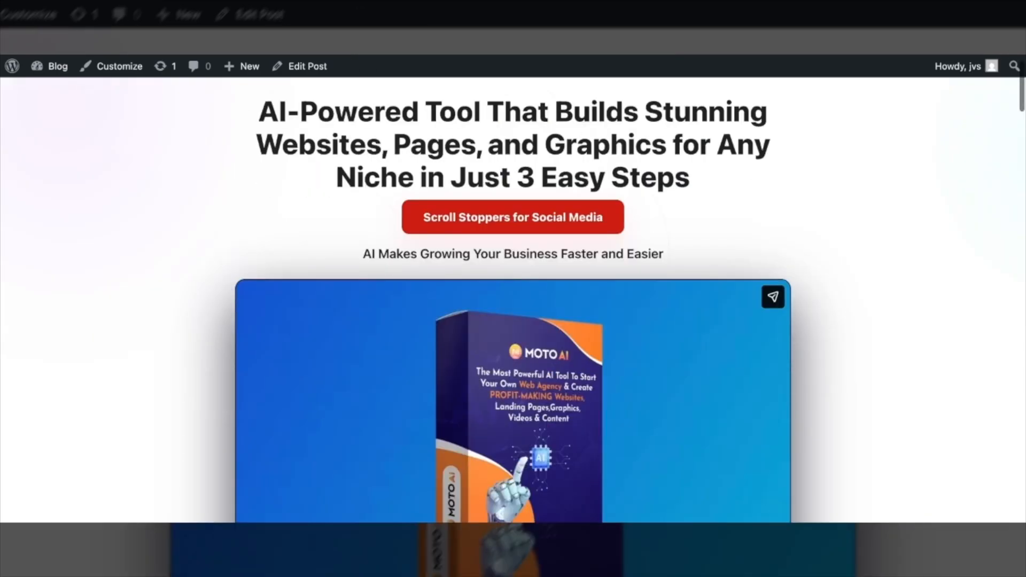
pyautogui.scroll(-2, 513, 299)
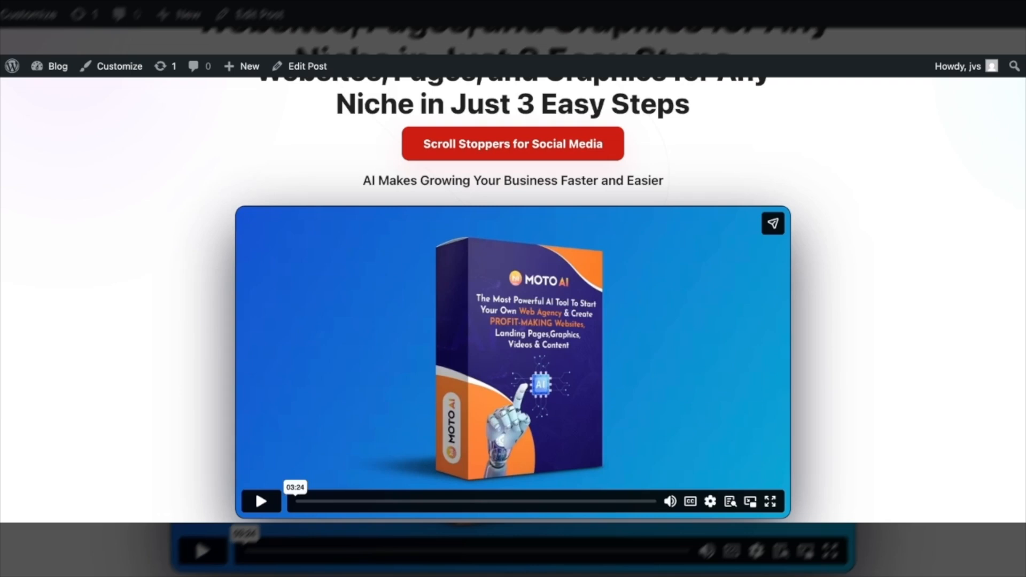
pyautogui.scroll(-5, 513, 299)
pyautogui.scroll(-8, 513, 299)
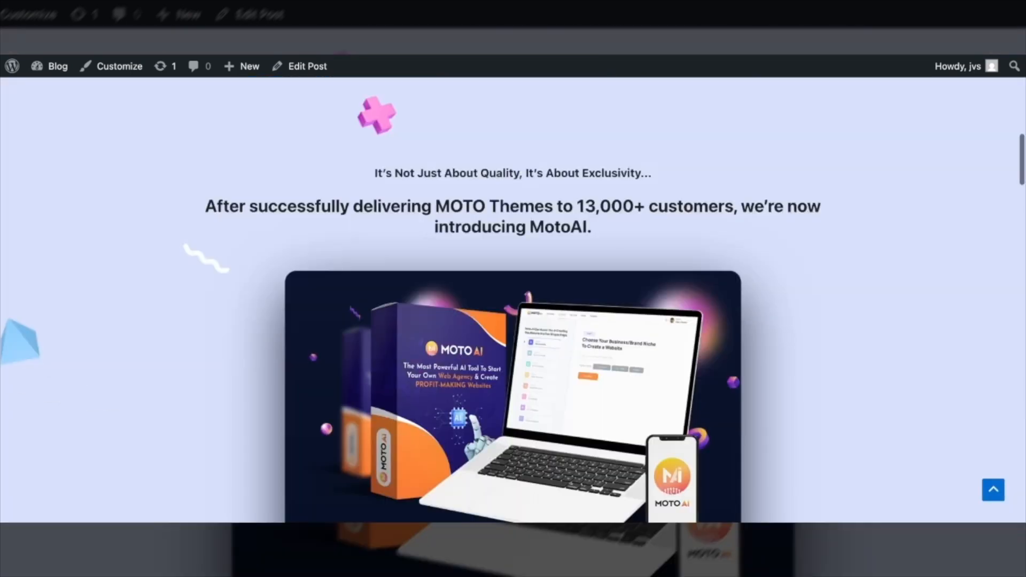
pyautogui.scroll(-9, 513, 299)
pyautogui.scroll(-10, 513, 299)
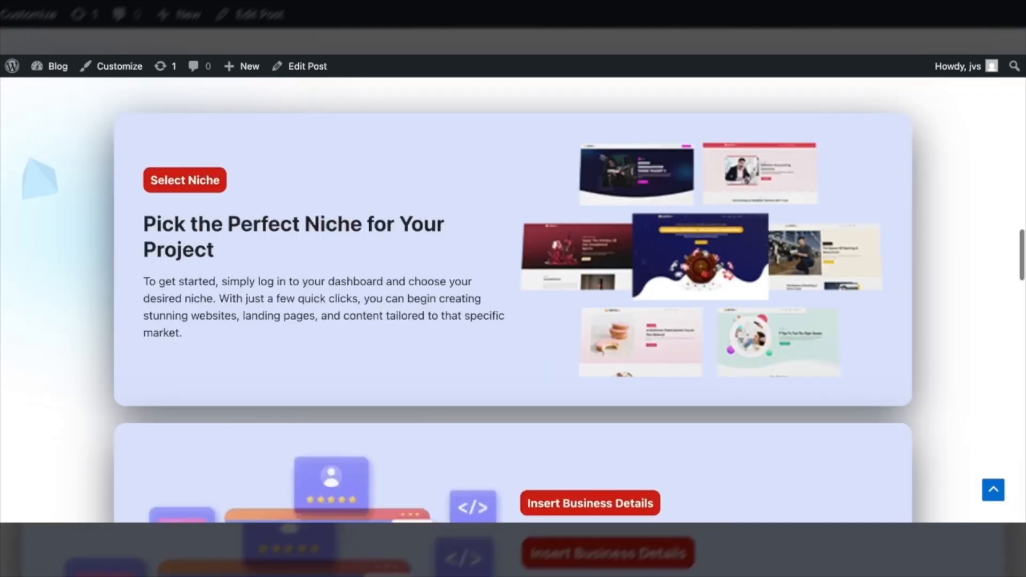
pyautogui.scroll(-4, 513, 299)
pyautogui.scroll(-3, 513, 299)
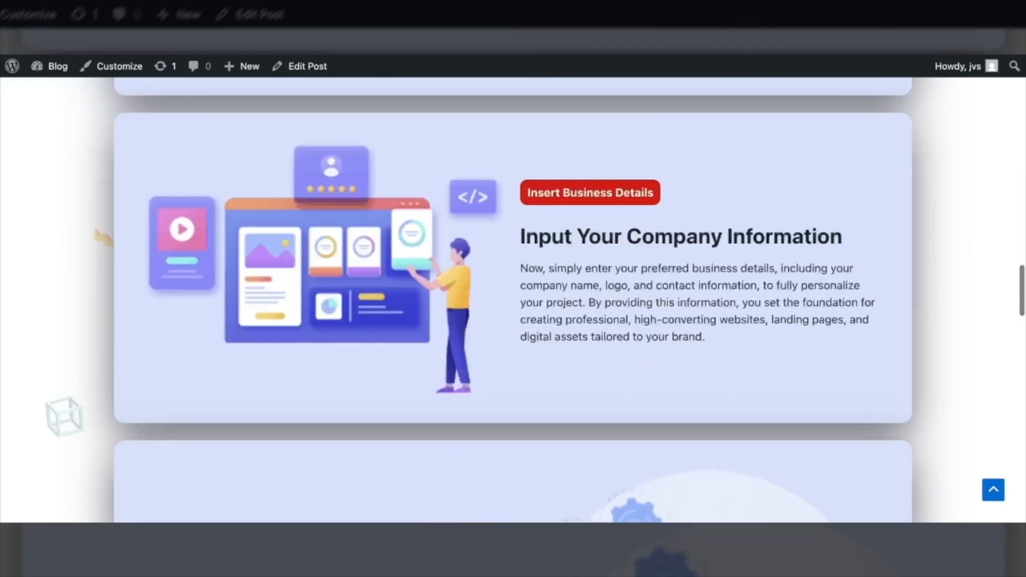
pyautogui.scroll(-3, 513, 299)
pyautogui.scroll(-4, 513, 299)
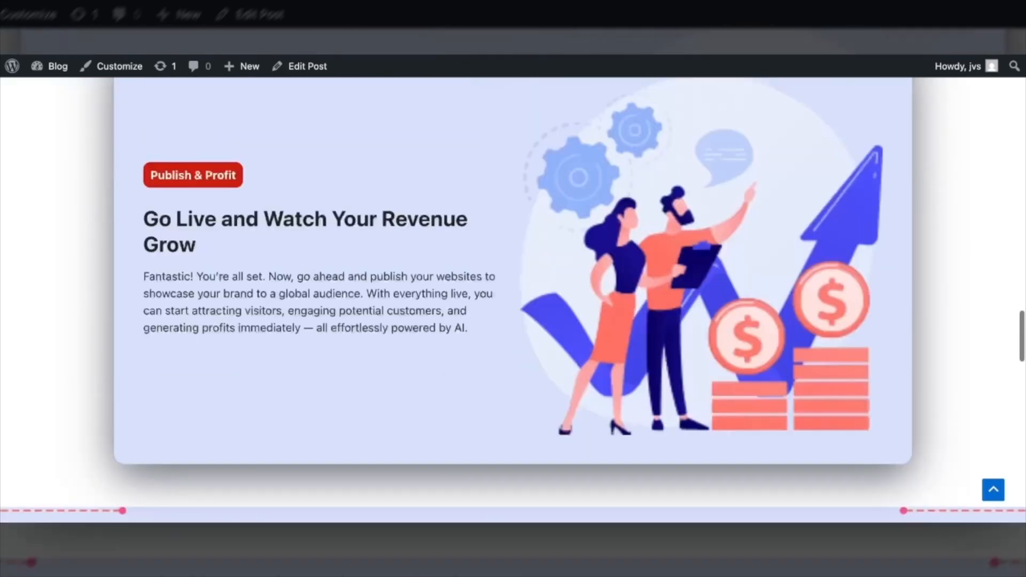
# - Examine the MotoAI post's list of platform advantages, My Final Review Score ratings and closing affiliate disclaimer
pyautogui.scroll(-2, 513, 299)
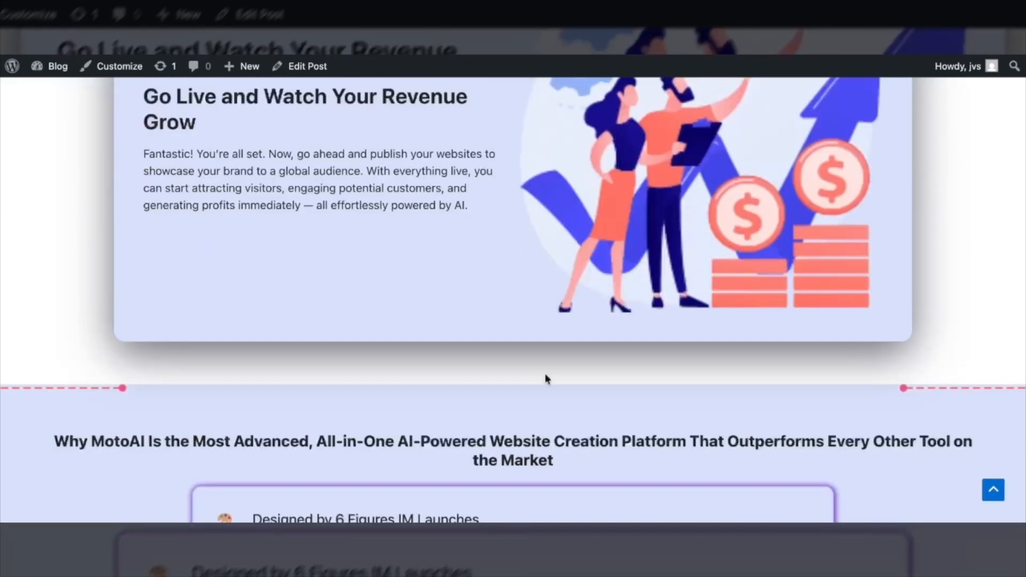
pyautogui.scroll(-2, 545, 377)
pyautogui.scroll(-5, 546, 377)
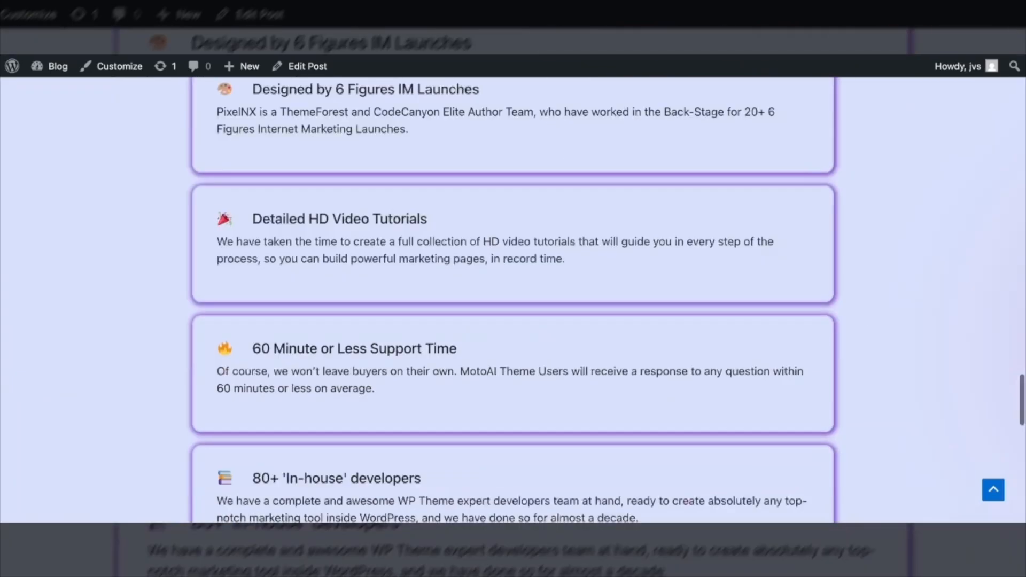
pyautogui.scroll(-5, 513, 299)
pyautogui.scroll(-7, 513, 299)
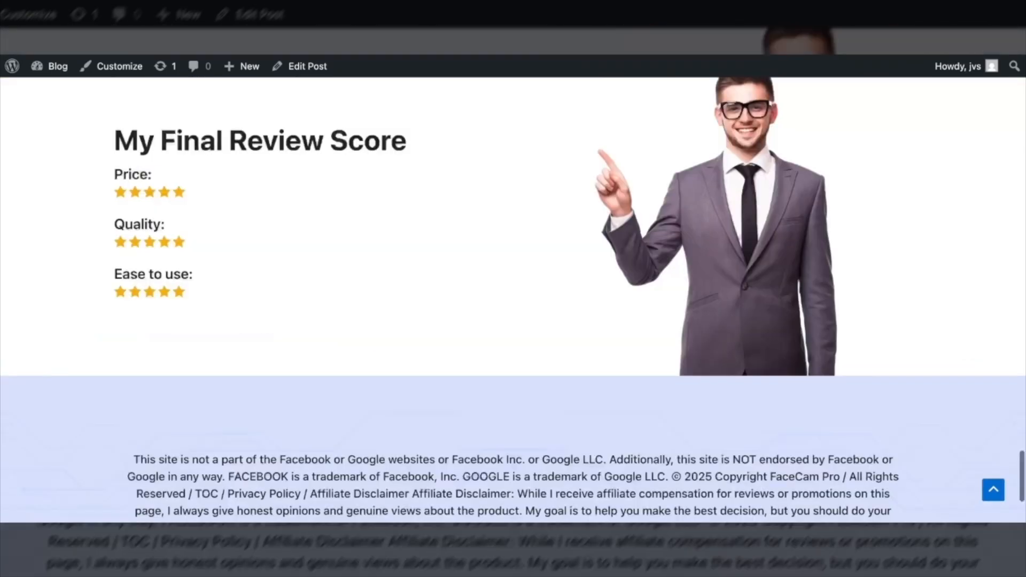
pyautogui.scroll(-3, 513, 299)
# - Look back over the MotoAI review from its final score to the deal links and opening headline
pyautogui.scroll(15, 513, 299)
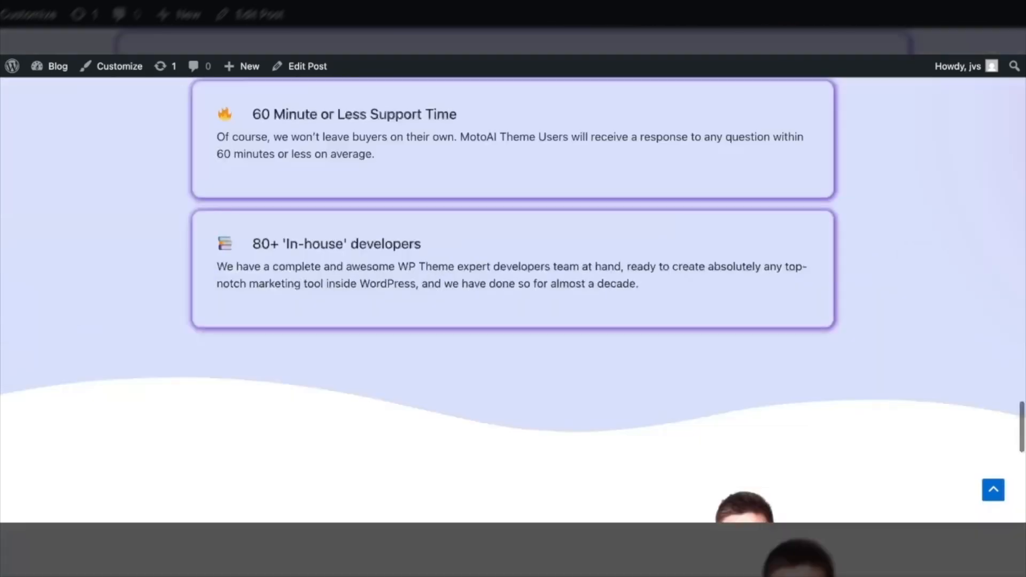
pyautogui.scroll(19, 513, 299)
pyautogui.scroll(18, 513, 299)
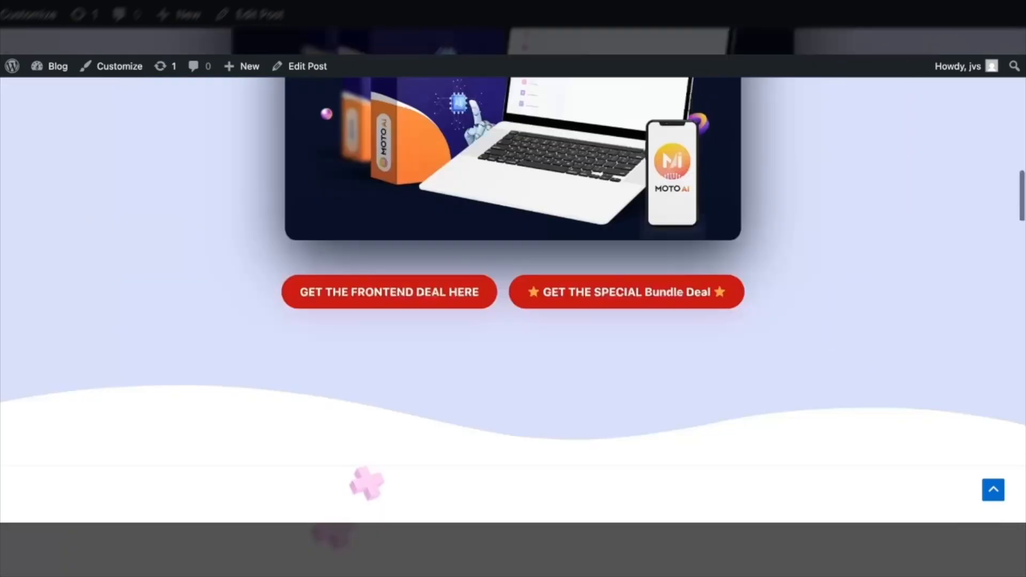
pyautogui.scroll(1, 512, 299)
pyautogui.scroll(7, 513, 299)
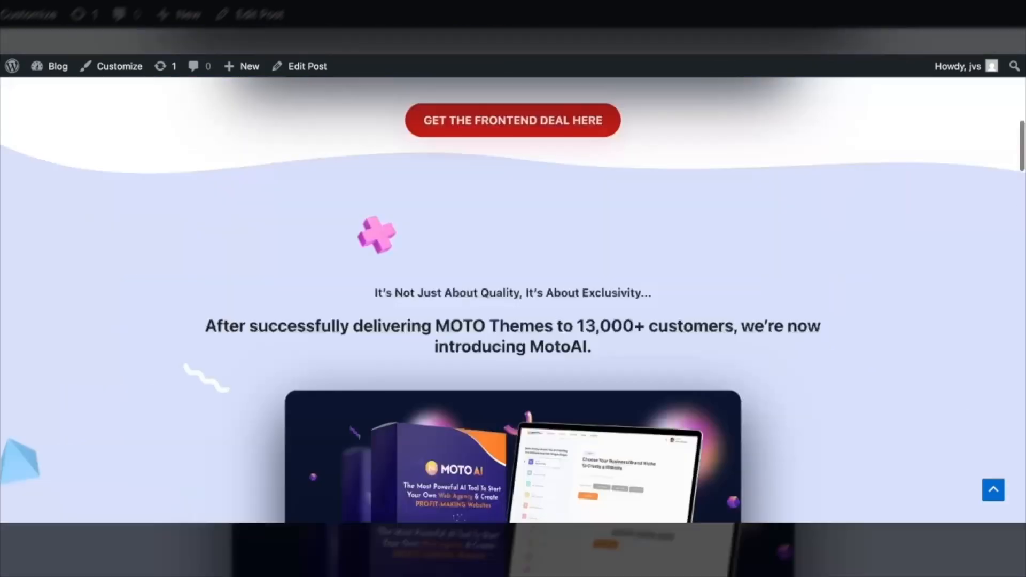
pyautogui.scroll(8, 513, 299)
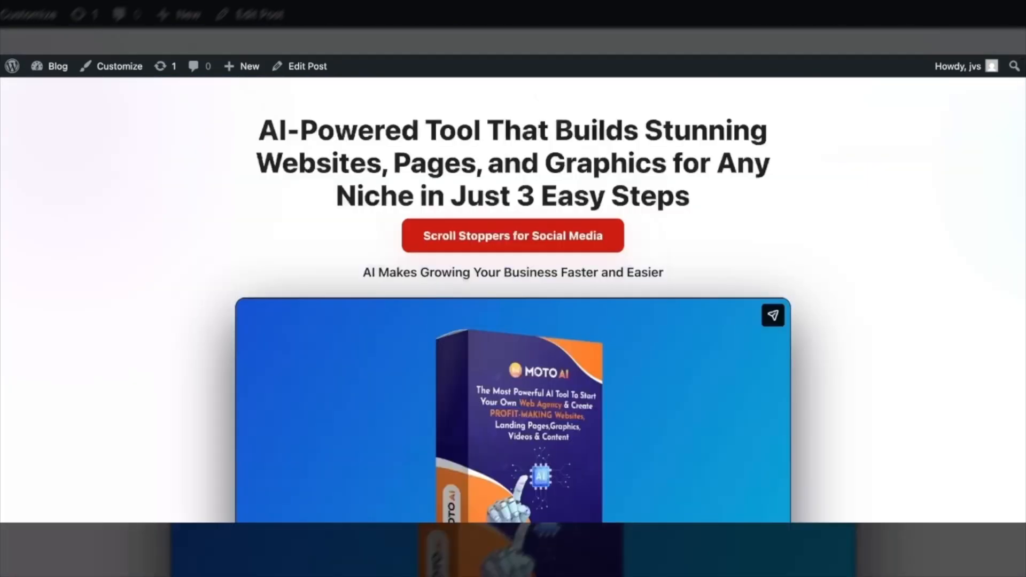
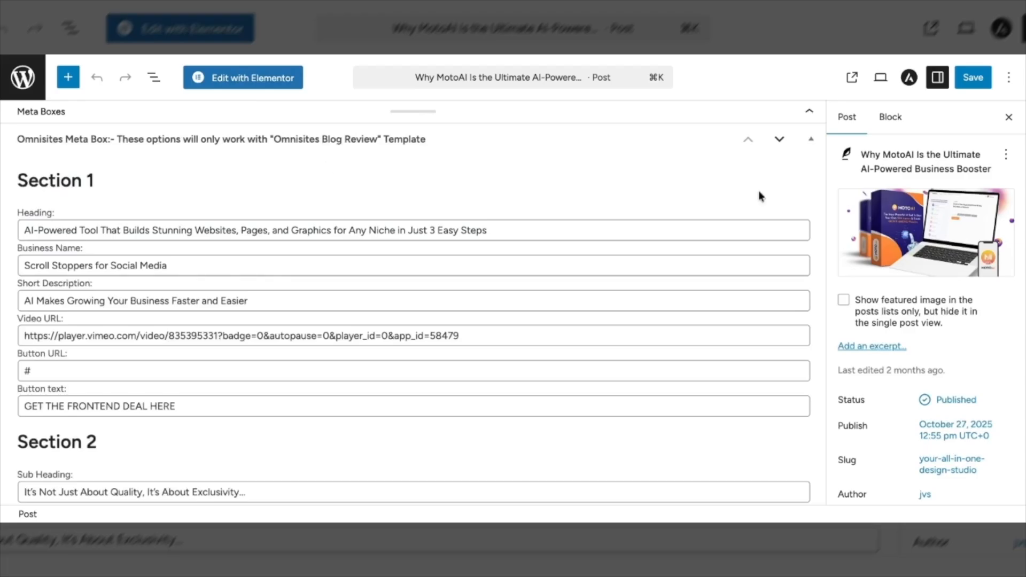
# - Check the template choice in the MotoAI review post's settings, and close the template options again
pyautogui.scroll(-2, 831, 260)
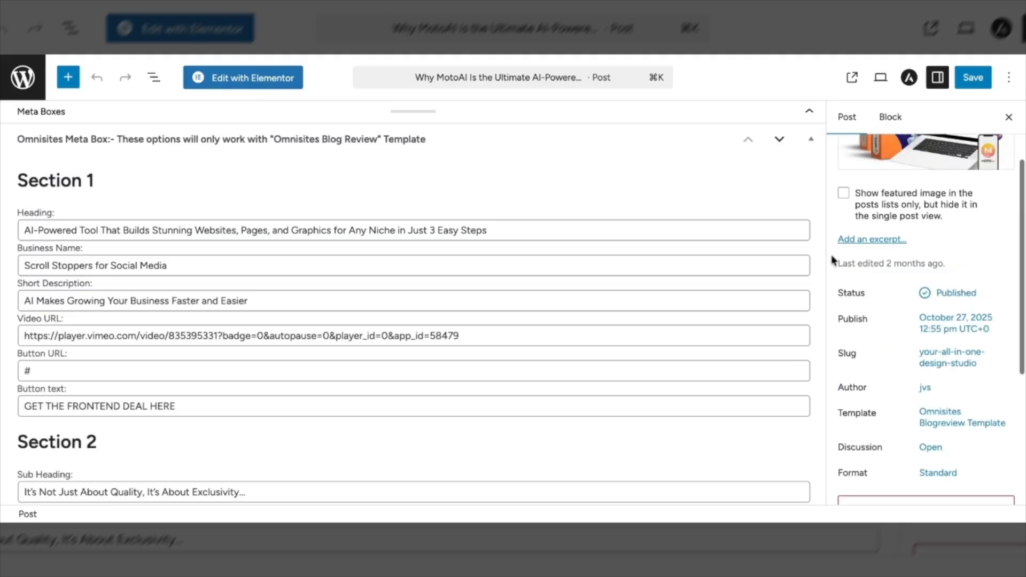
pyautogui.scroll(-2, 838, 267)
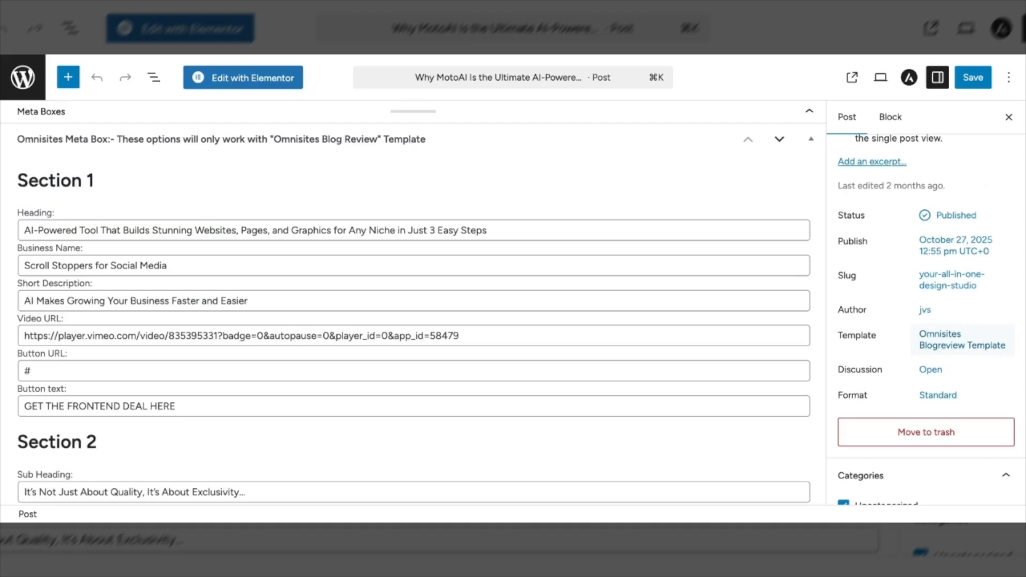
pyautogui.click(962, 340)
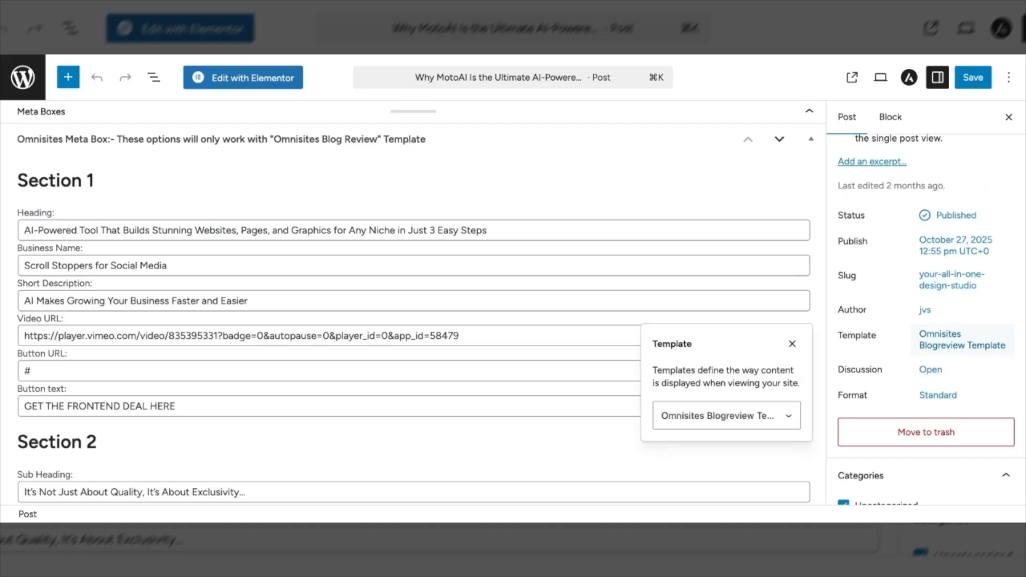
pyautogui.click(768, 422)
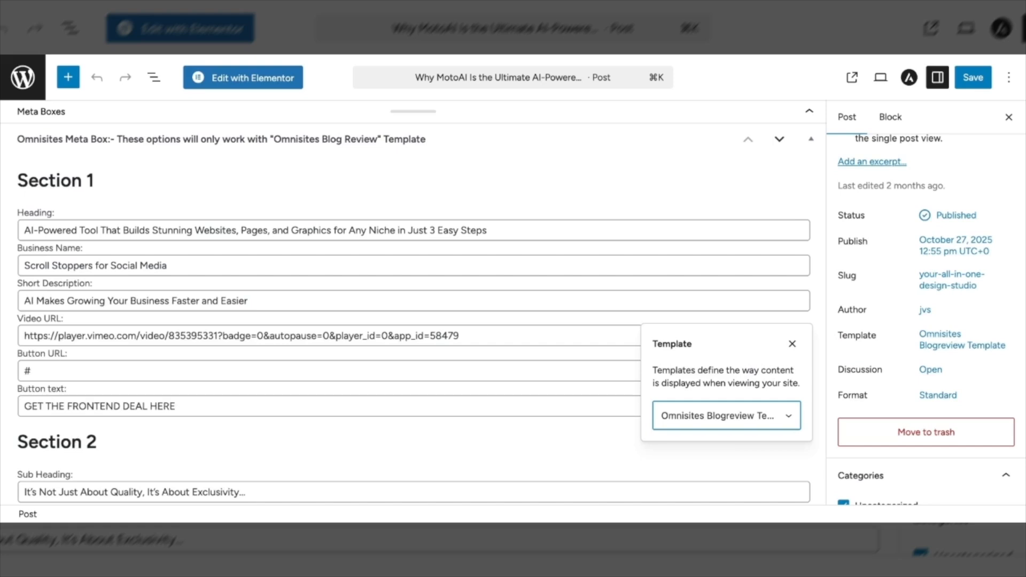
pyautogui.click(791, 344)
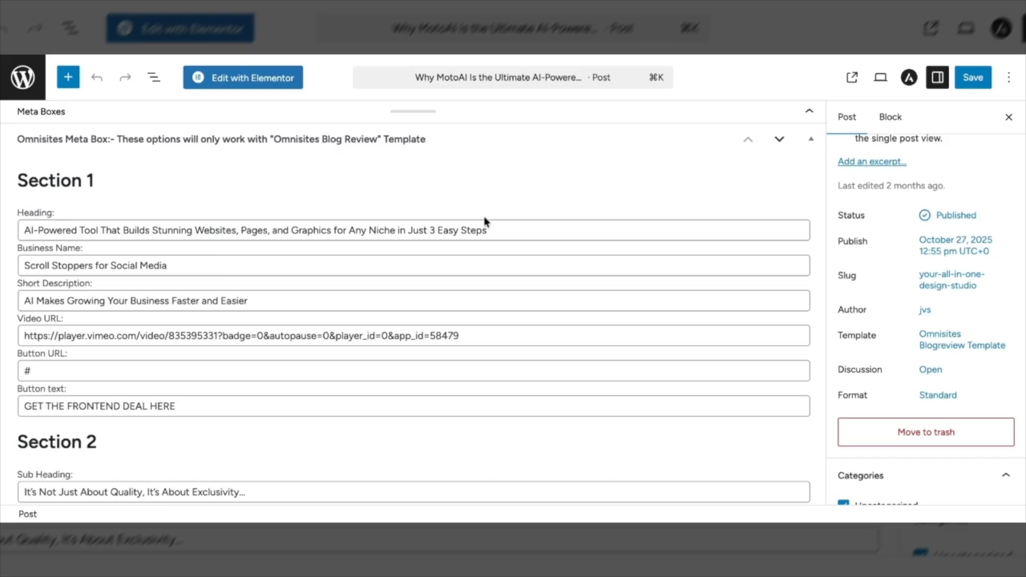
# - Examine the Omnisites Meta Box fields for Section 1 and Section 2, including headings, video URL, deal buttons and product image
pyautogui.moveTo(486, 230); pyautogui.dragTo(63, 230)
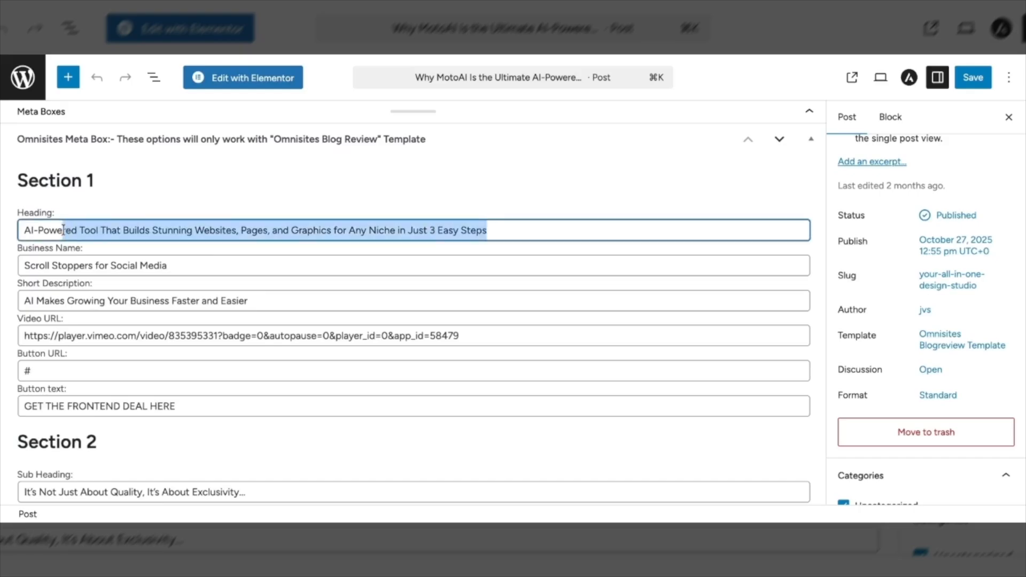
pyautogui.scroll(-5, 137, 252)
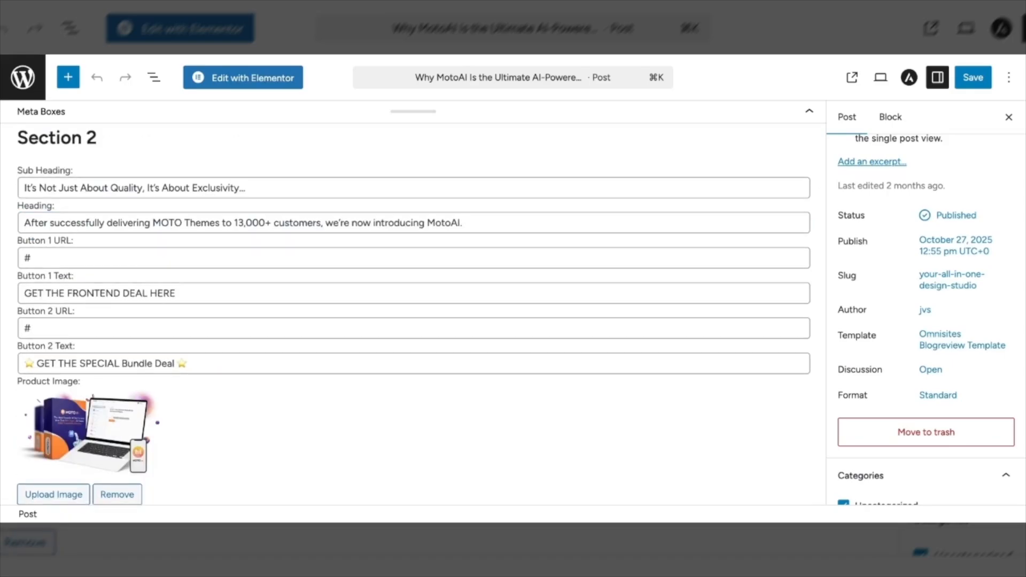
pyautogui.scroll(-4, 413, 310)
pyautogui.scroll(-3, 413, 310)
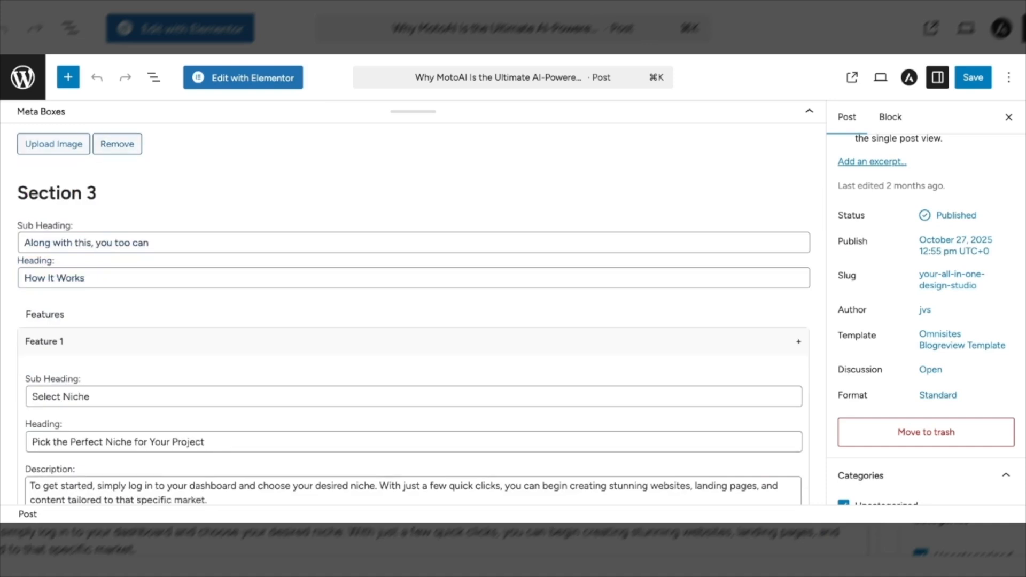
# - Look through Section 3's How It Works fields and the sub headings, descriptions and images of Features 1 to 3
pyautogui.scroll(-1, 412, 310)
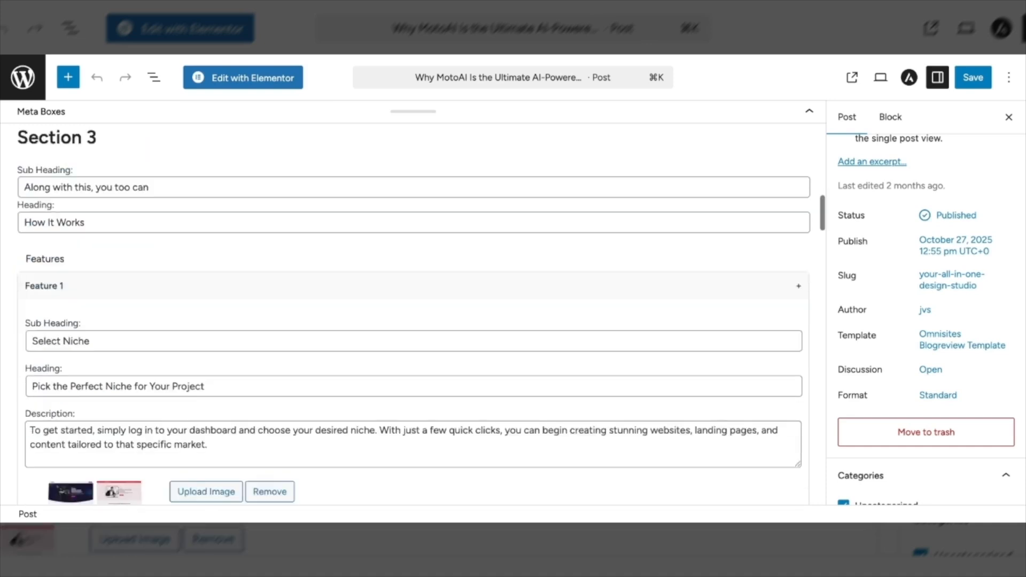
pyautogui.scroll(-1, 44, 244)
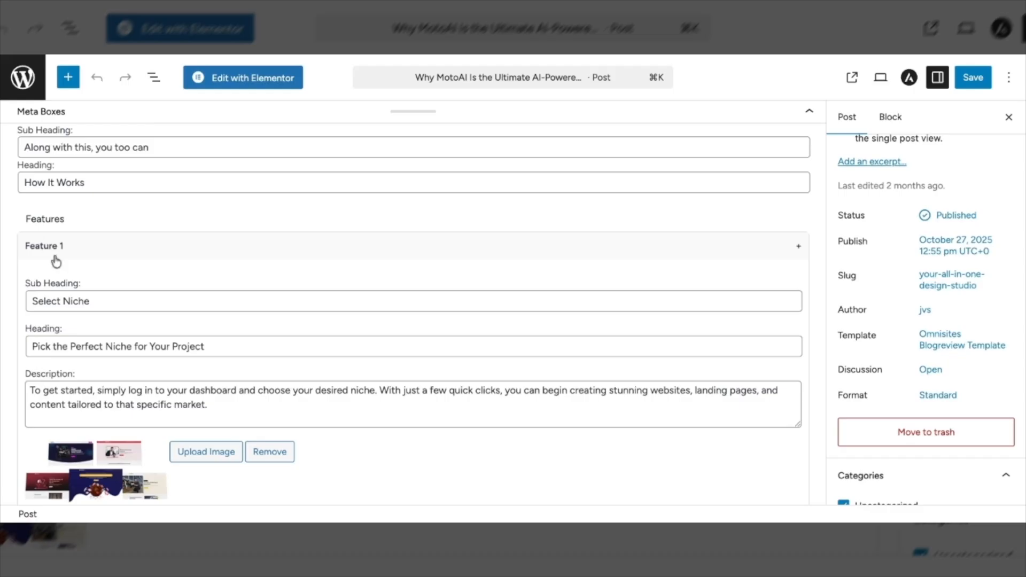
pyautogui.scroll(-2, 97, 324)
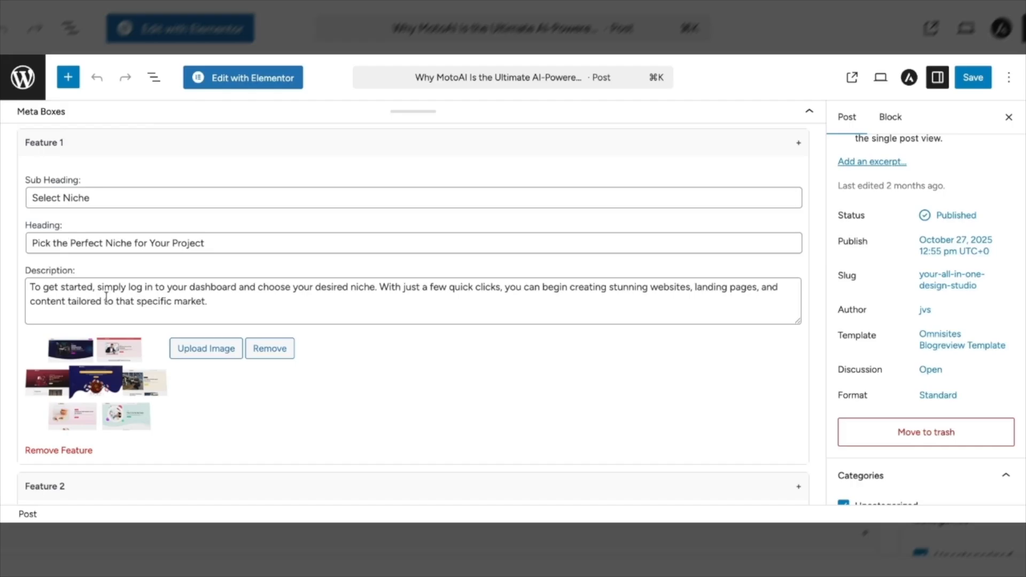
pyautogui.scroll(-2, 105, 297)
pyautogui.scroll(-1, 412, 340)
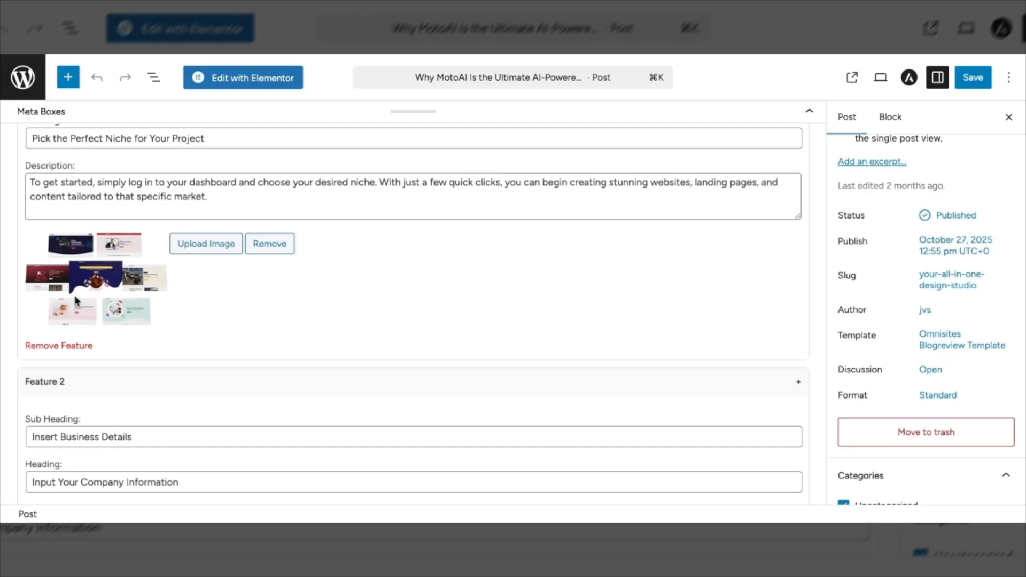
pyautogui.scroll(-3, 76, 300)
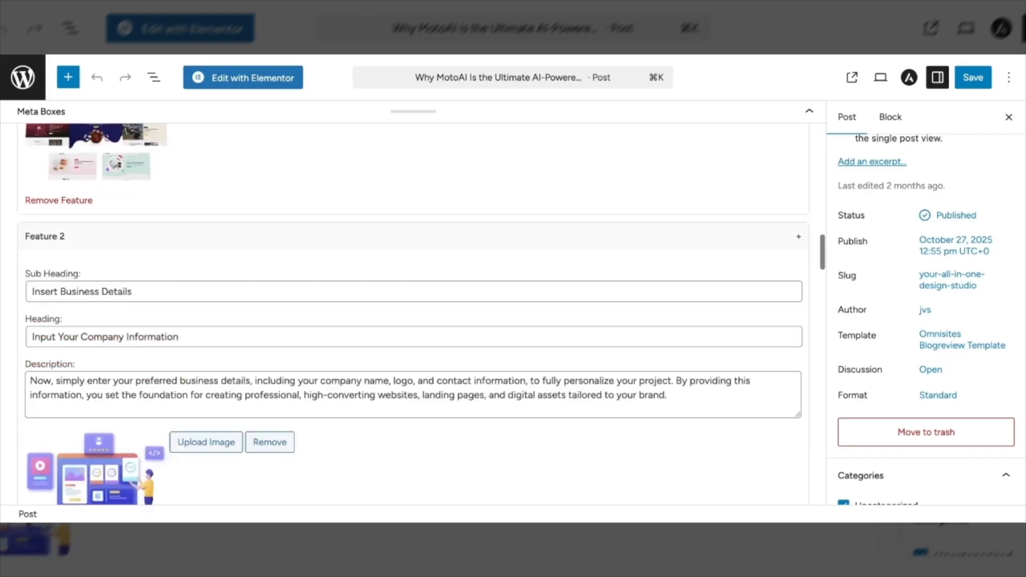
pyautogui.scroll(2, 413, 312)
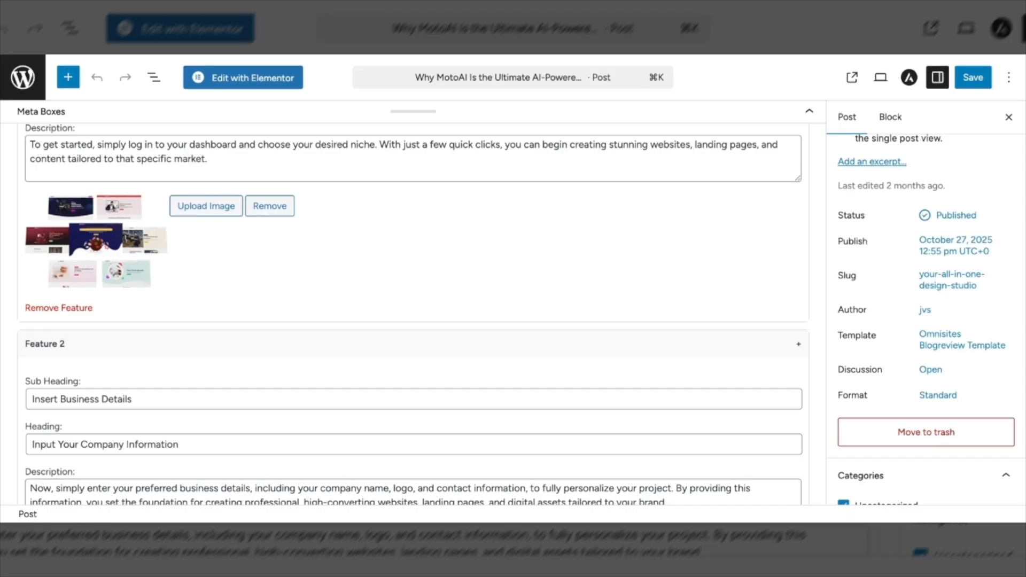
pyautogui.scroll(-4, 413, 312)
pyautogui.scroll(-3, 413, 312)
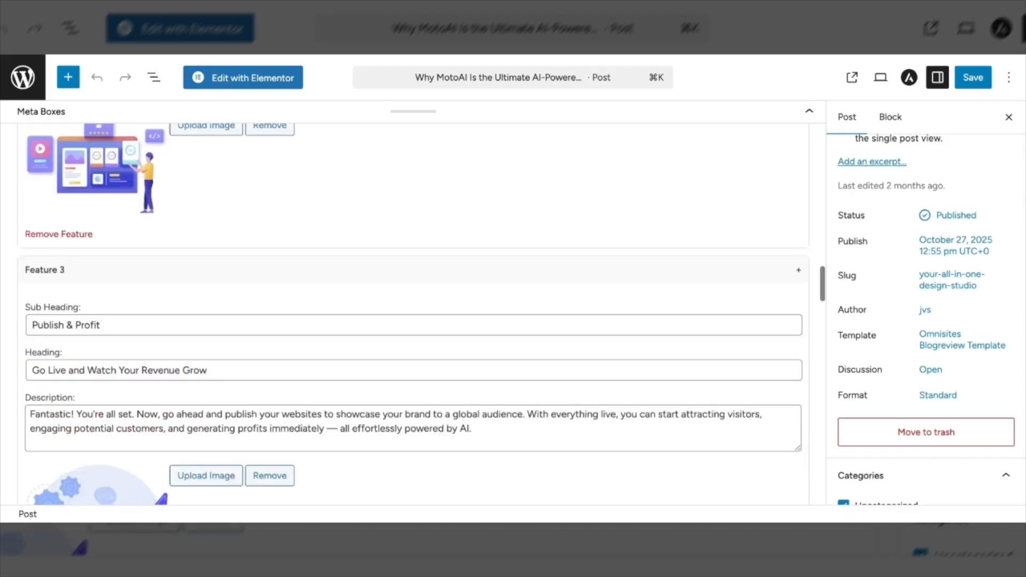
pyautogui.scroll(-6, 413, 312)
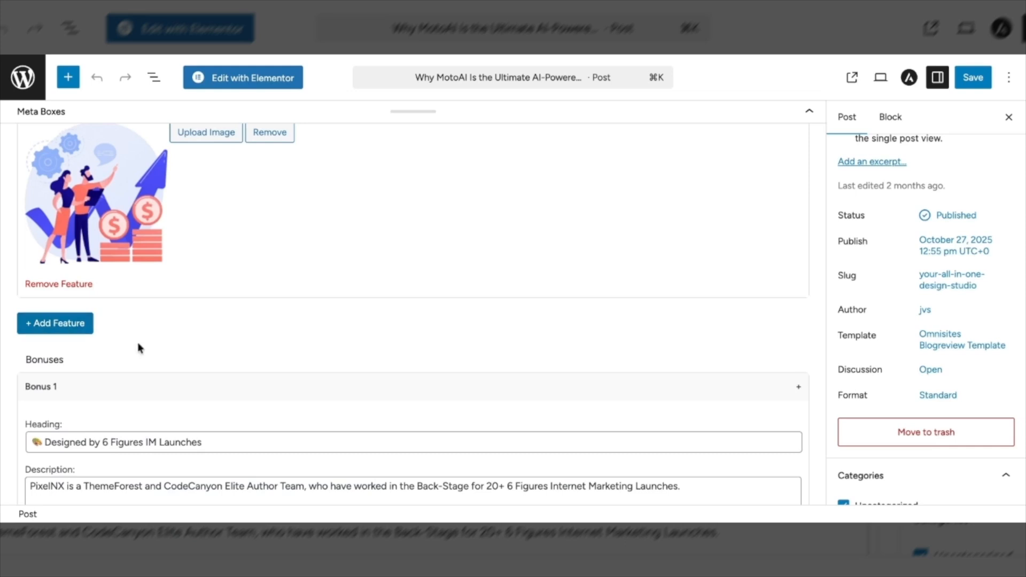
# - Look through the headings and descriptions of the post's Bonus 1 to Bonus 4 entries
pyautogui.scroll(-3, 136, 341)
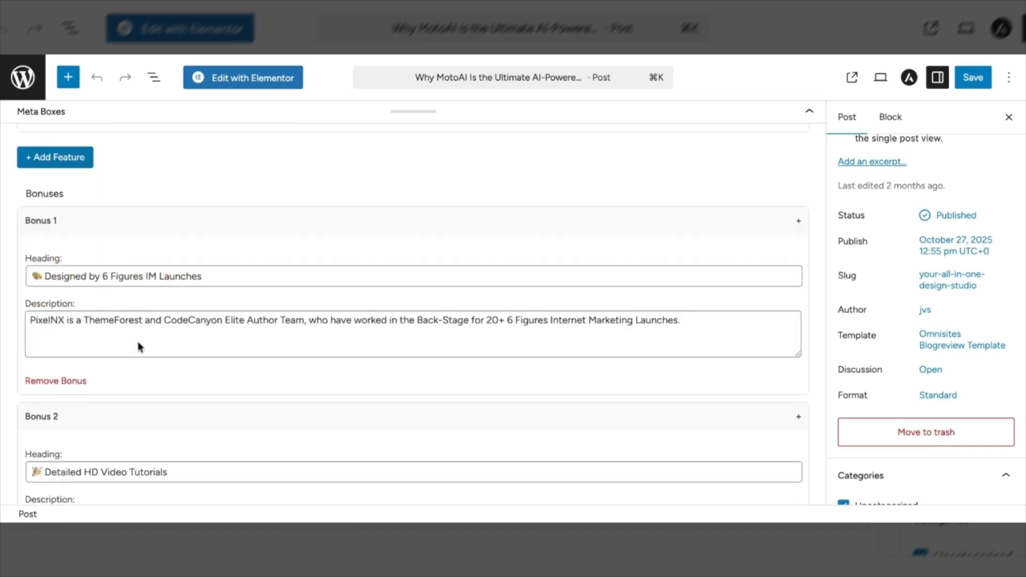
pyautogui.scroll(-1, 137, 346)
pyautogui.scroll(-1, 413, 316)
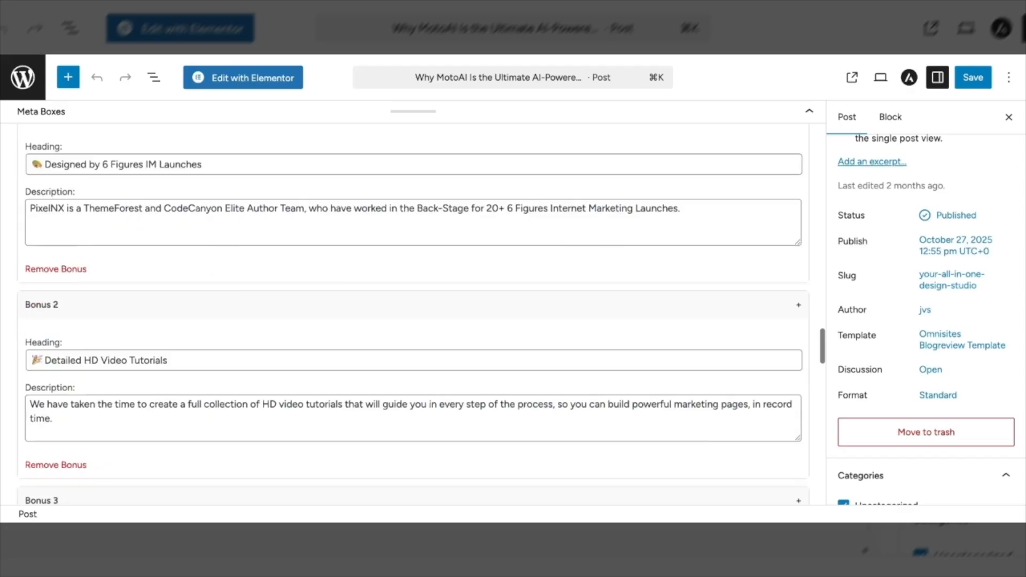
pyautogui.scroll(-3, 413, 315)
pyautogui.scroll(-7, 413, 315)
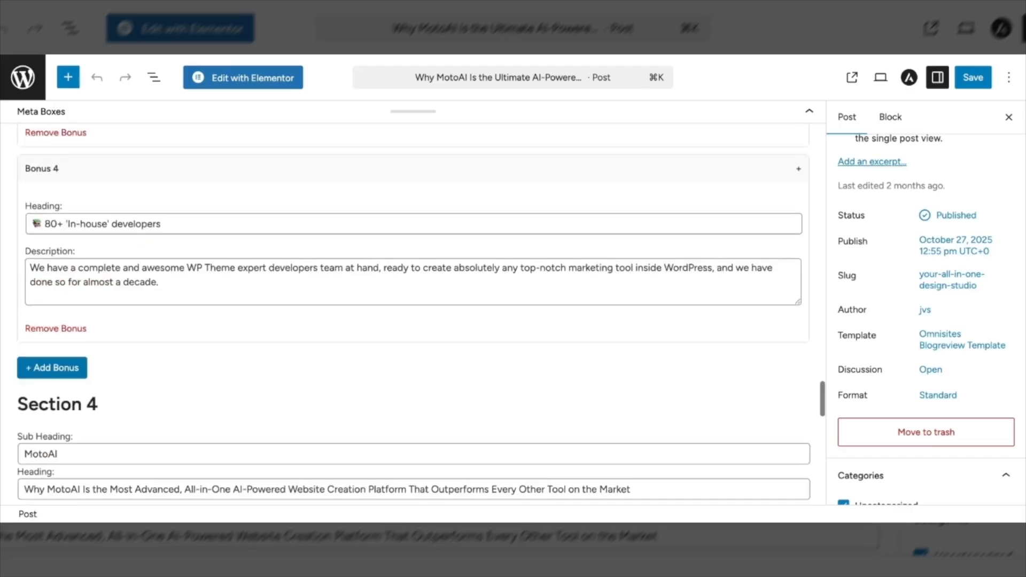
# - Examine the meta box's Section 4 headings, Section 5 ratings and review image, Section 6 disclaimer and Color Option settings
pyautogui.scroll(-2, 71, 281)
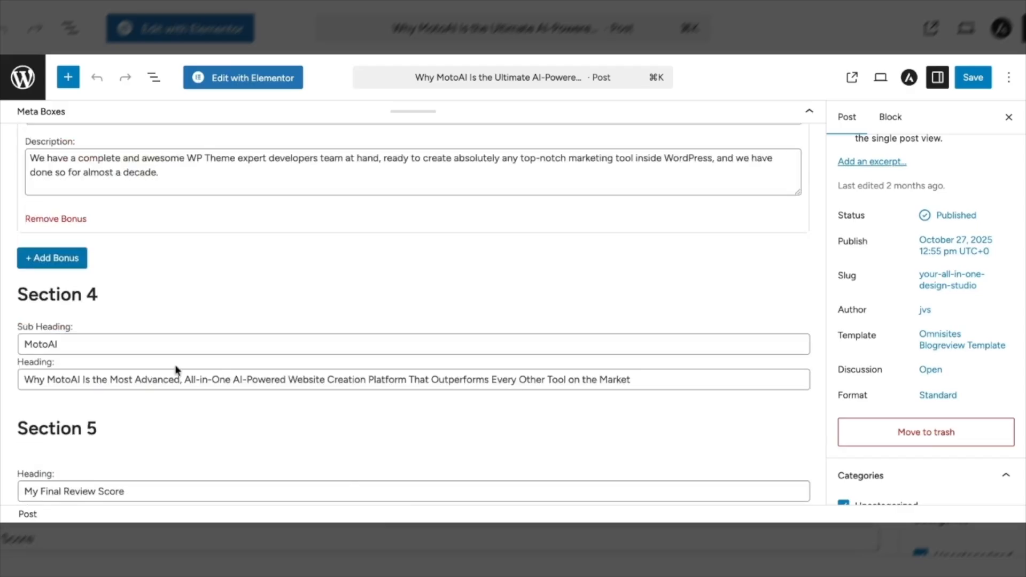
pyautogui.scroll(-1, 175, 365)
pyautogui.scroll(-1, 175, 376)
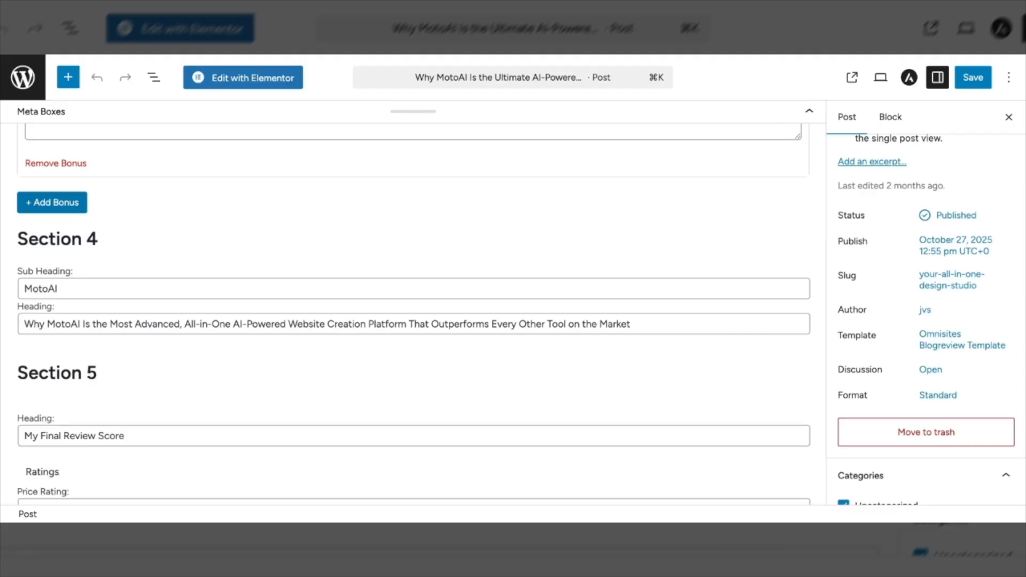
pyautogui.scroll(-5, 413, 315)
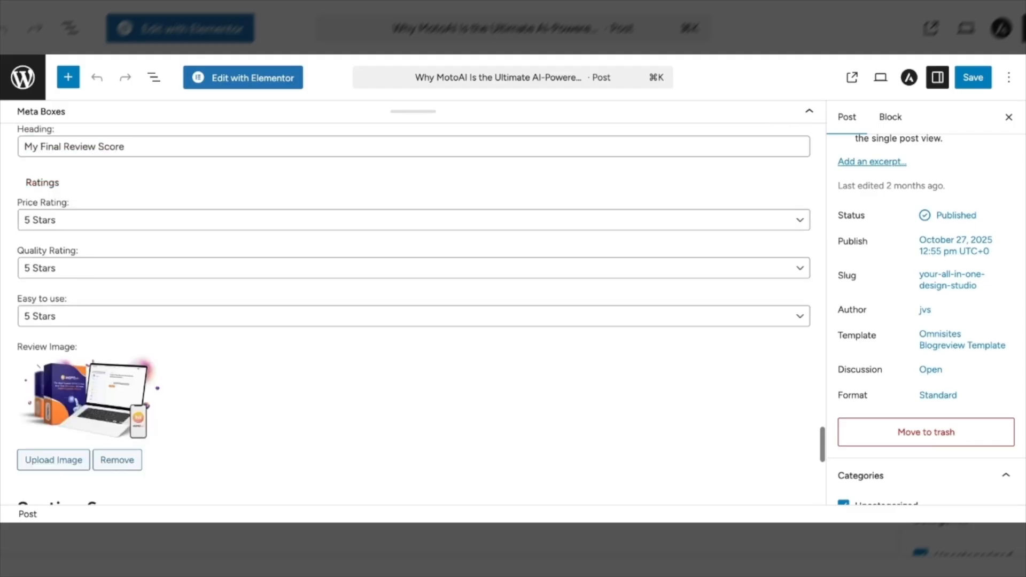
pyautogui.scroll(-1, 413, 315)
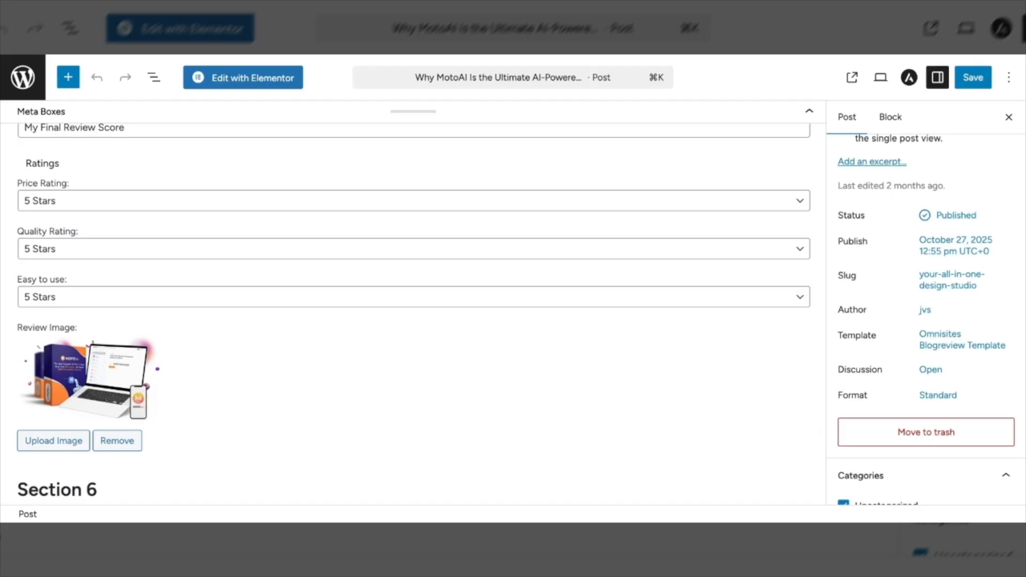
pyautogui.scroll(-2, 413, 316)
pyautogui.scroll(-2, 413, 315)
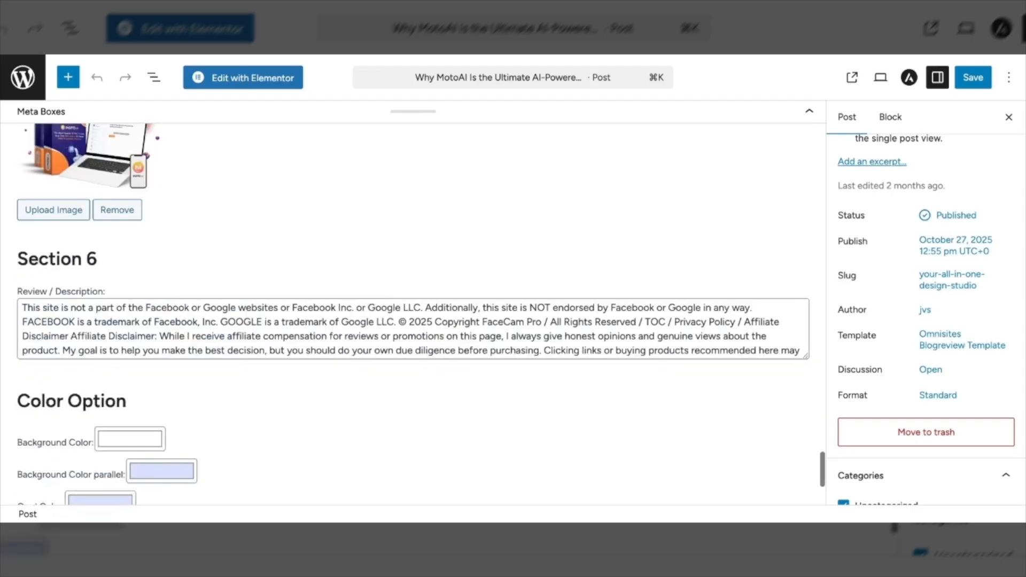
pyautogui.scroll(-2, 413, 315)
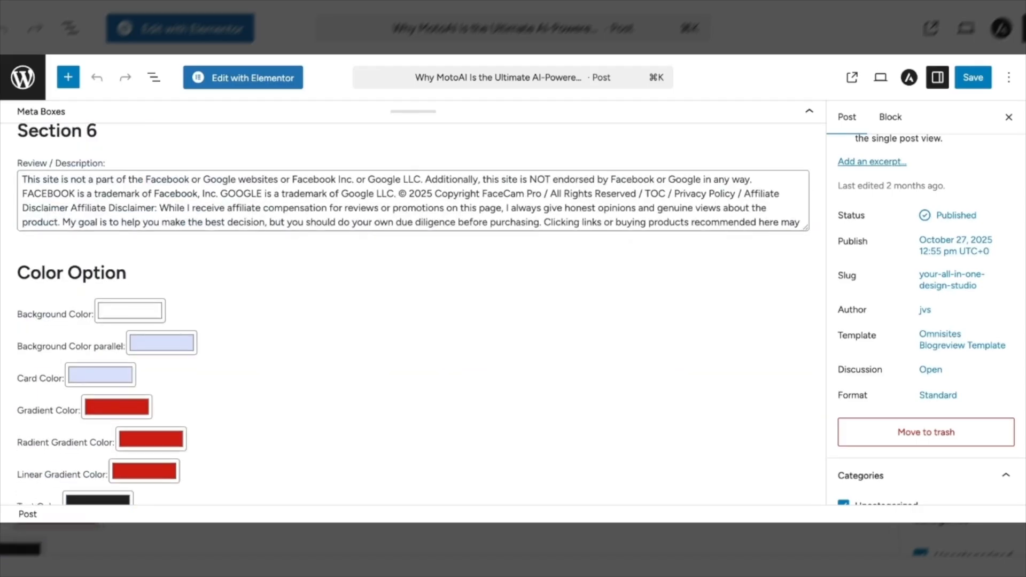
pyautogui.scroll(-1, 413, 315)
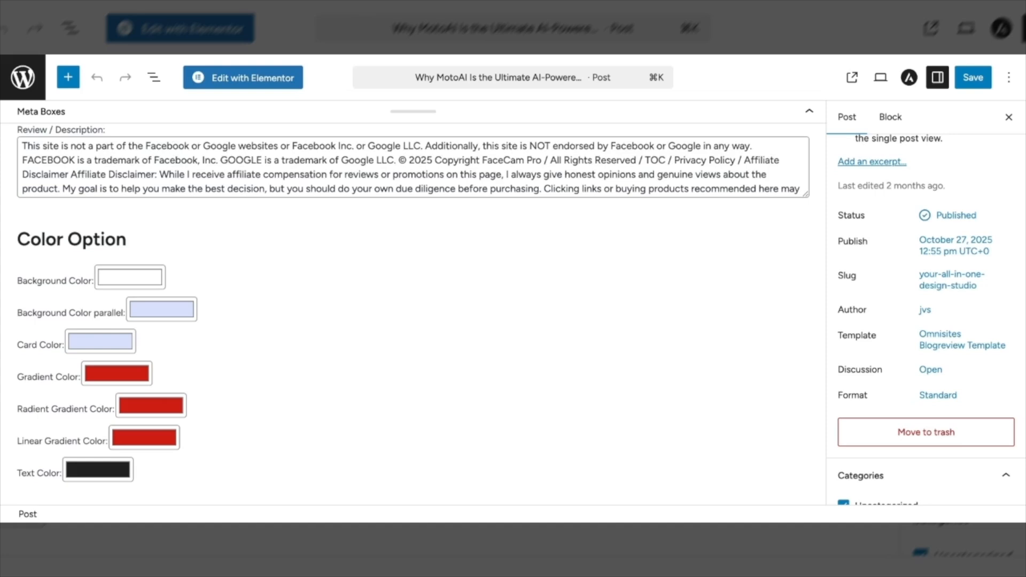
pyautogui.scroll(-1, 413, 305)
# - Replace the Section 1 heading with "The tool which is stopper for Social Media"
pyautogui.scroll(2, 413, 304)
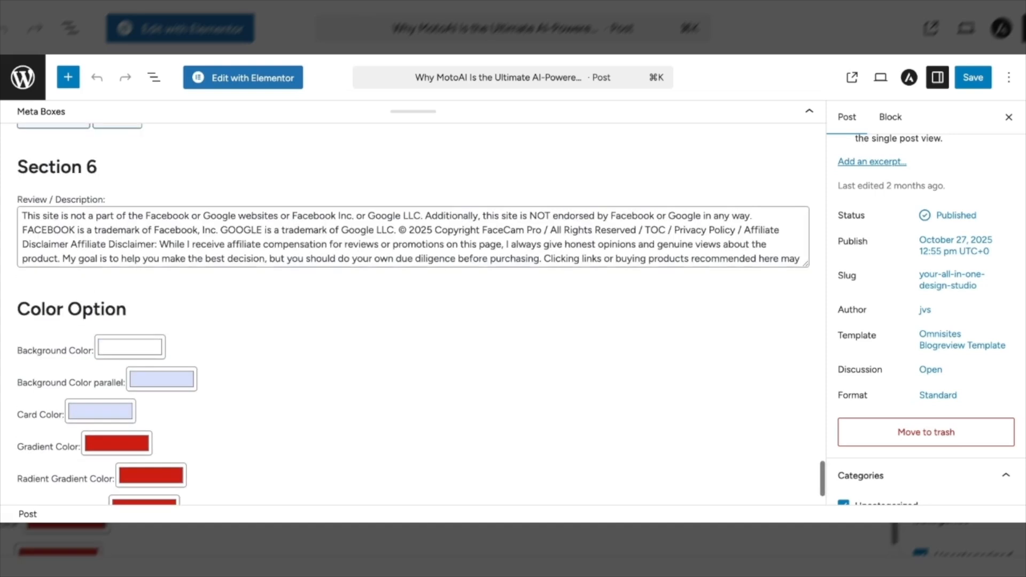
pyautogui.scroll(5, 413, 304)
pyautogui.scroll(5, 413, 304)
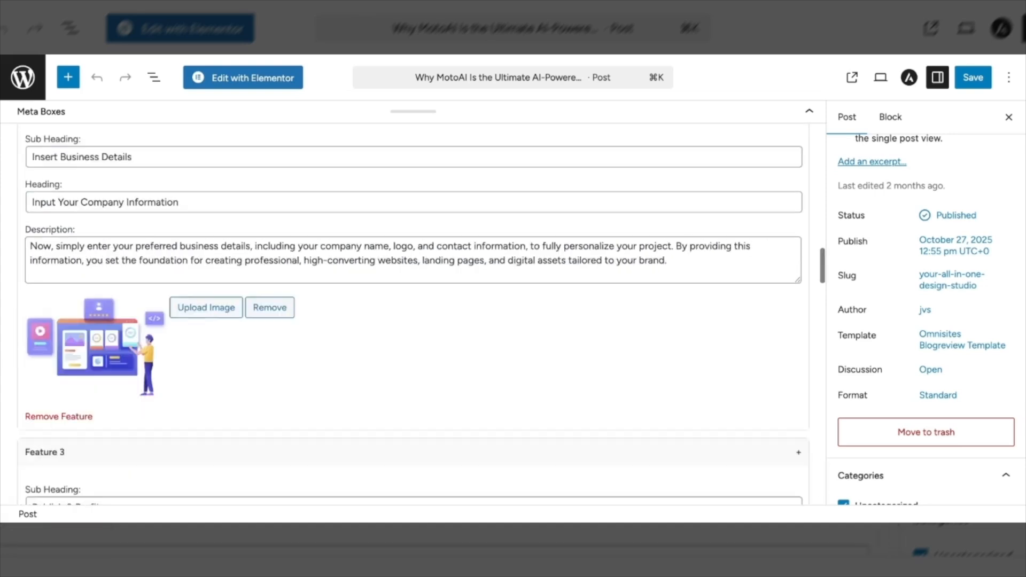
pyautogui.scroll(5, 413, 305)
pyautogui.scroll(3, 413, 304)
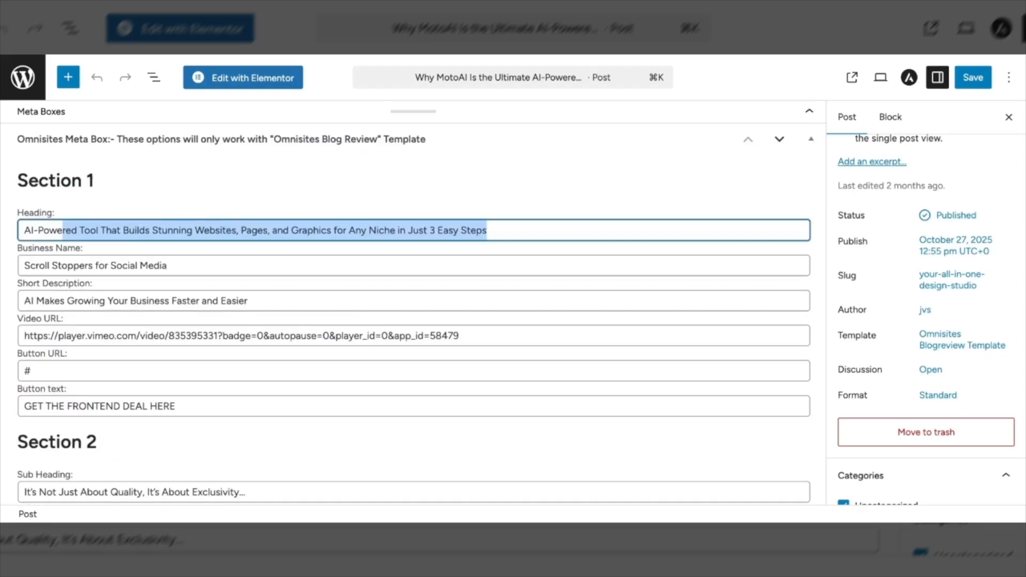
pyautogui.click(497, 234)
pyautogui.moveTo(498, 234); pyautogui.dragTo(128, 202)
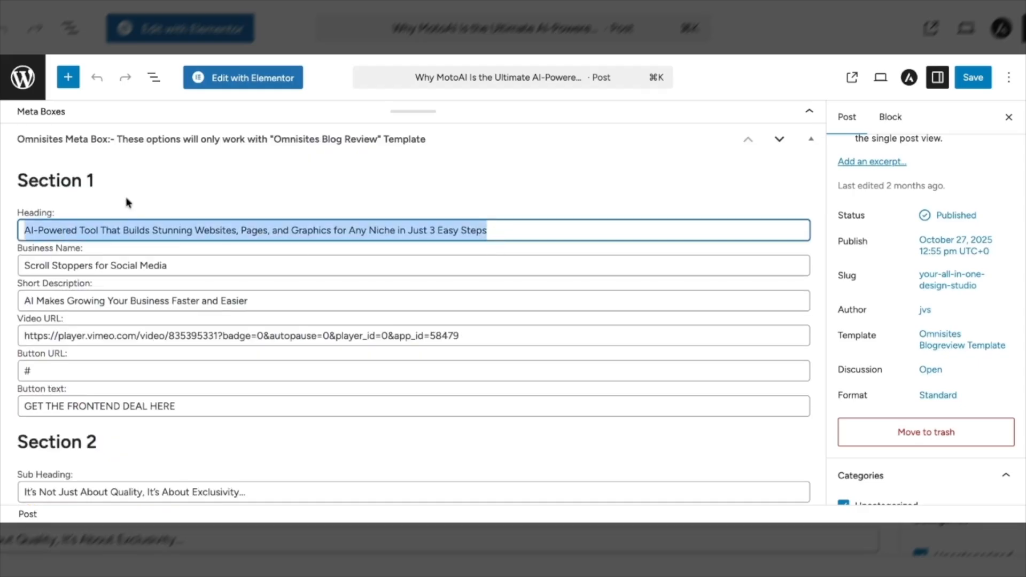
pyautogui.press('BackSpace')
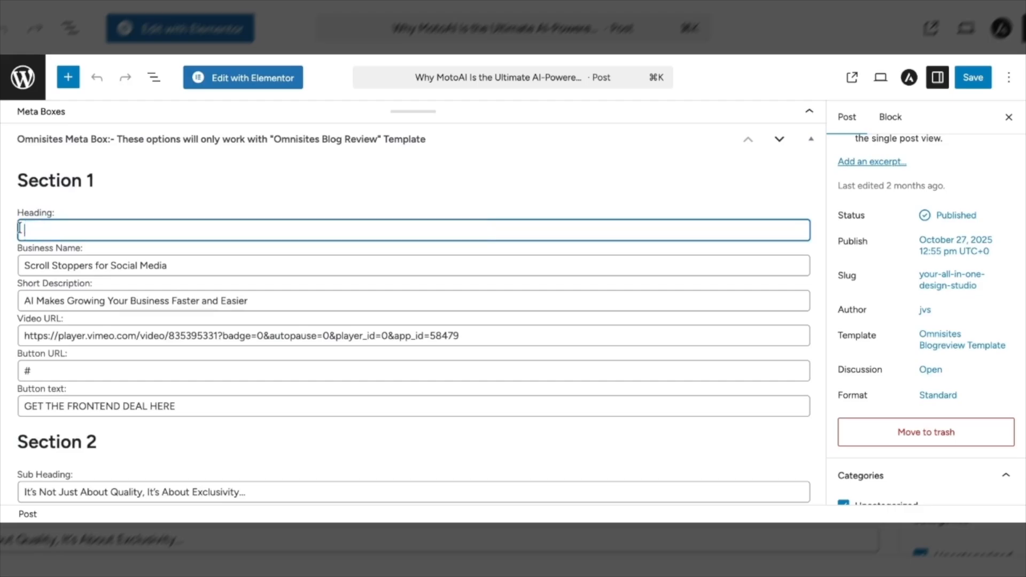
pyautogui.write('The tool which is st')
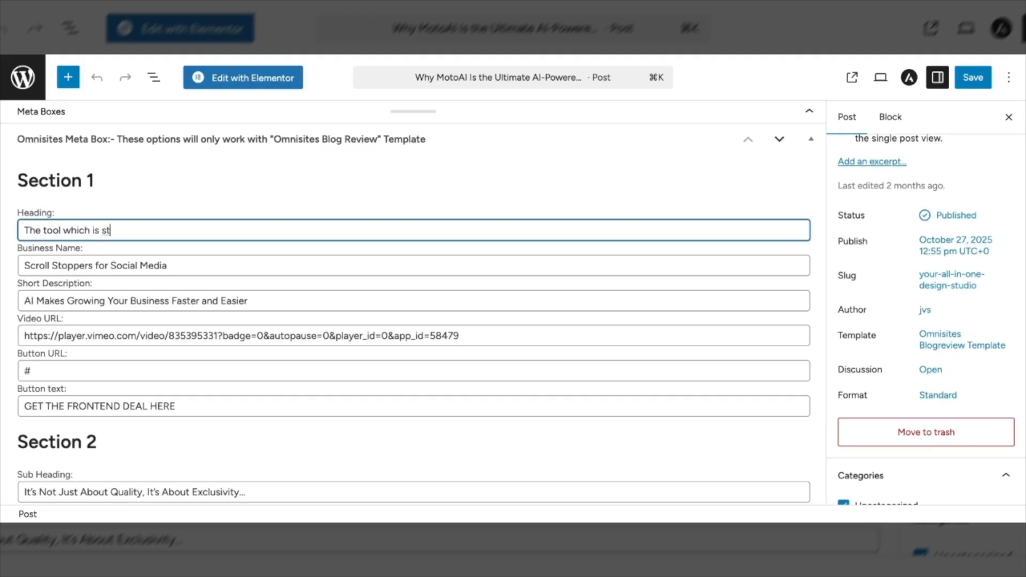
pyautogui.write('opper for Social Media')
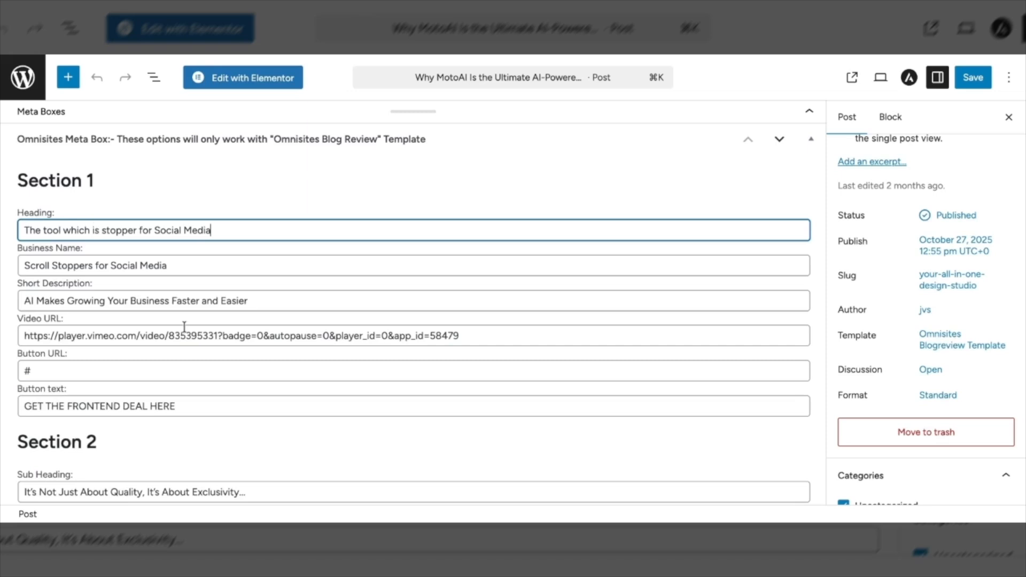
pyautogui.scroll(-1, 185, 327)
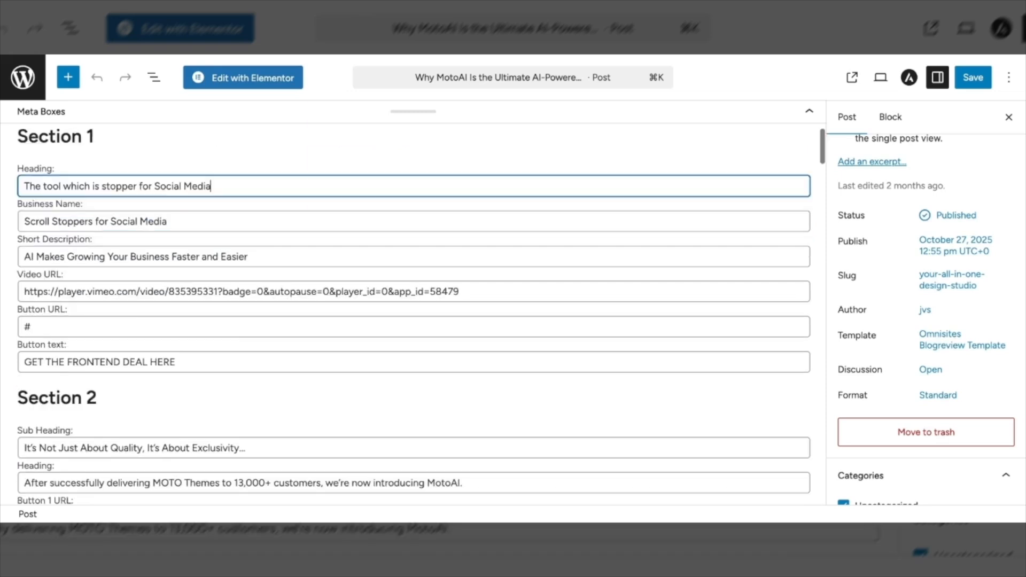
pyautogui.scroll(1, 413, 315)
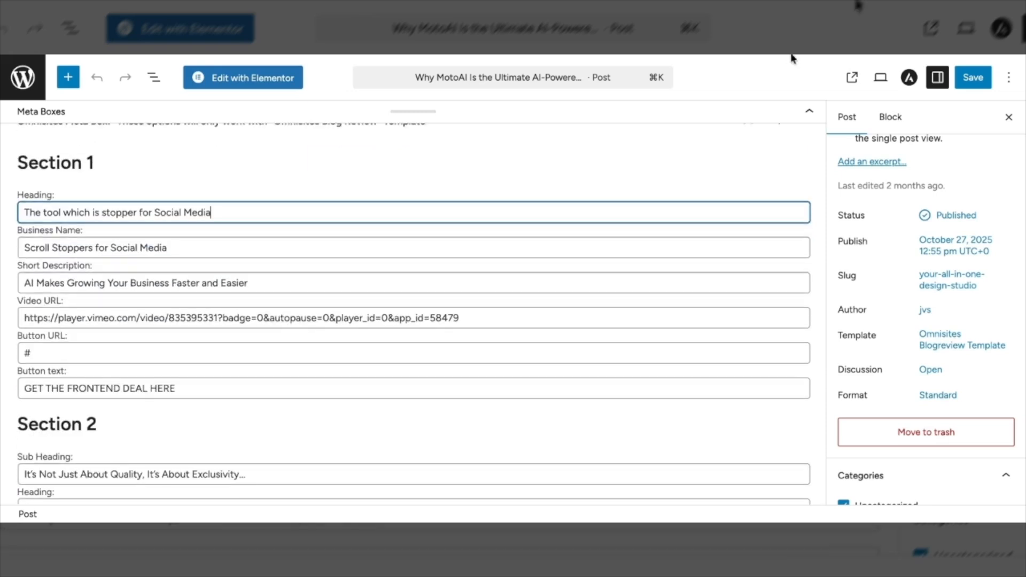
# - Save the post update and check the new Section 1 heading on the published review page
pyautogui.click(981, 79)
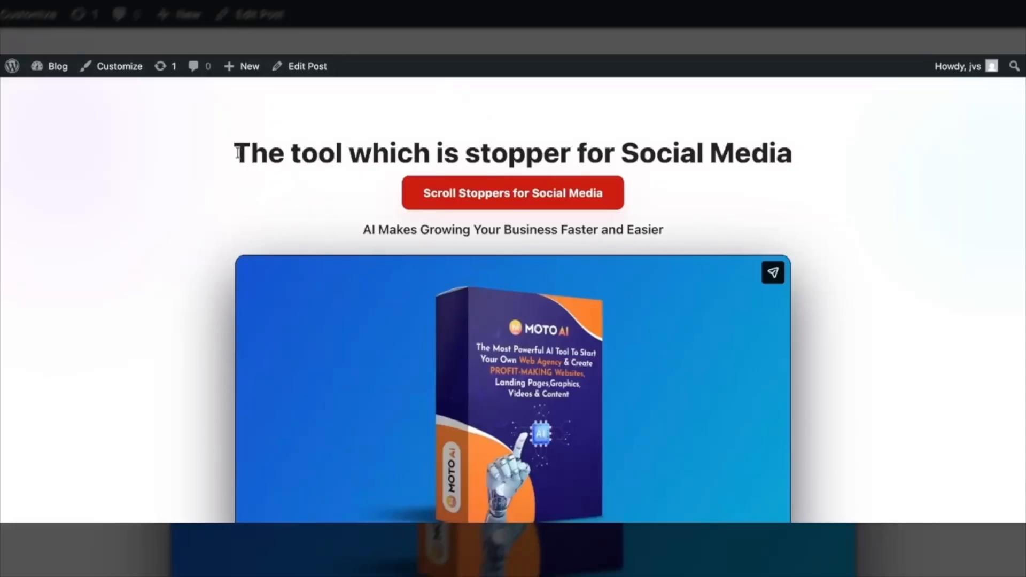
pyautogui.moveTo(235, 153); pyautogui.dragTo(802, 185)
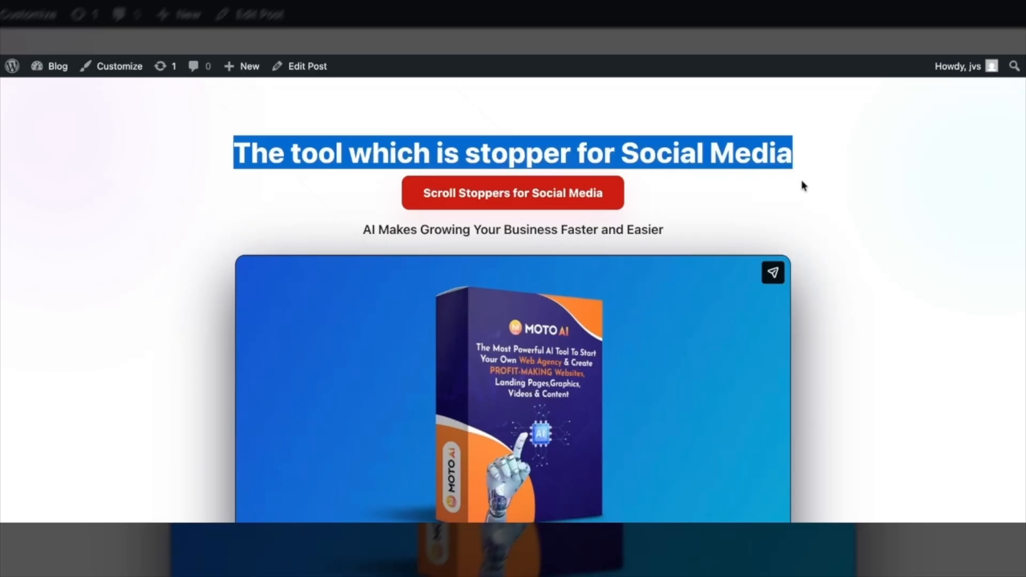
pyautogui.click(723, 198)
# - Look through the published MotoAI review page, from the intro video and product sections to the ratings and disclaimer
pyautogui.scroll(-4, 723, 197)
pyautogui.scroll(-3, 723, 195)
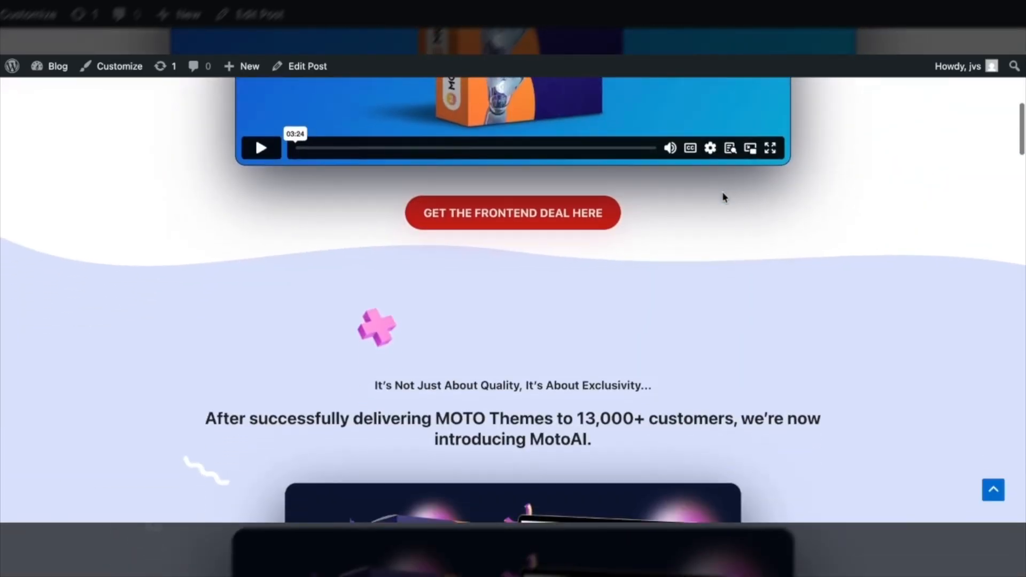
pyautogui.scroll(1, 721, 203)
pyautogui.scroll(2, 717, 213)
pyautogui.scroll(-2, 716, 214)
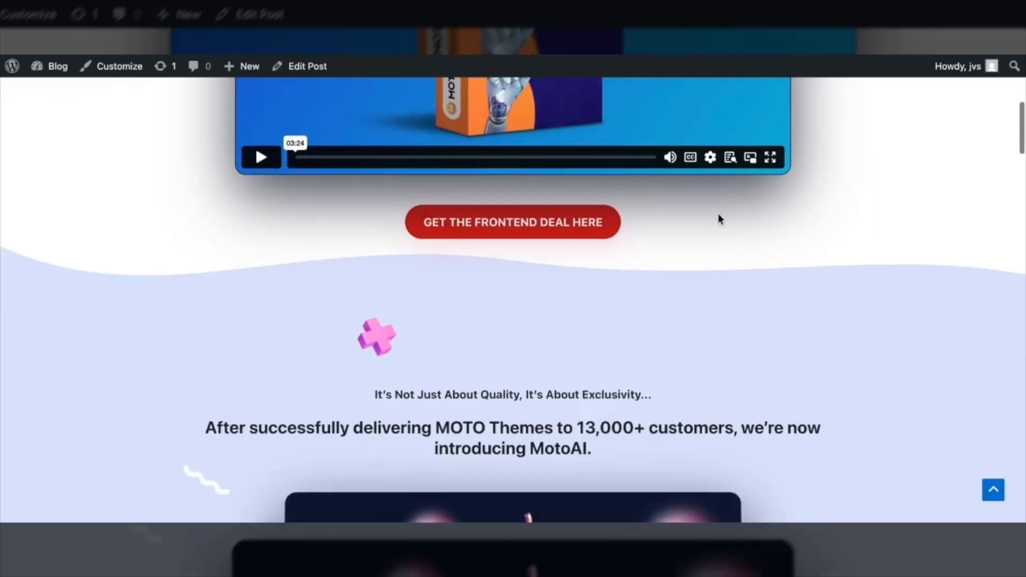
pyautogui.scroll(3, 717, 213)
pyautogui.scroll(-3, 717, 213)
pyautogui.scroll(6, 717, 213)
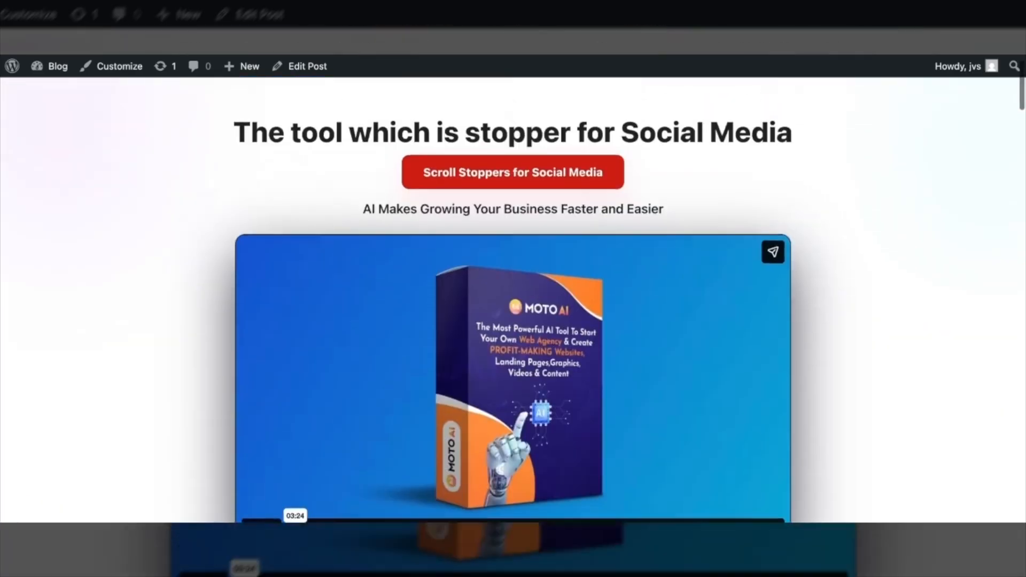
pyautogui.scroll(-3, 717, 214)
pyautogui.scroll(-15, 513, 299)
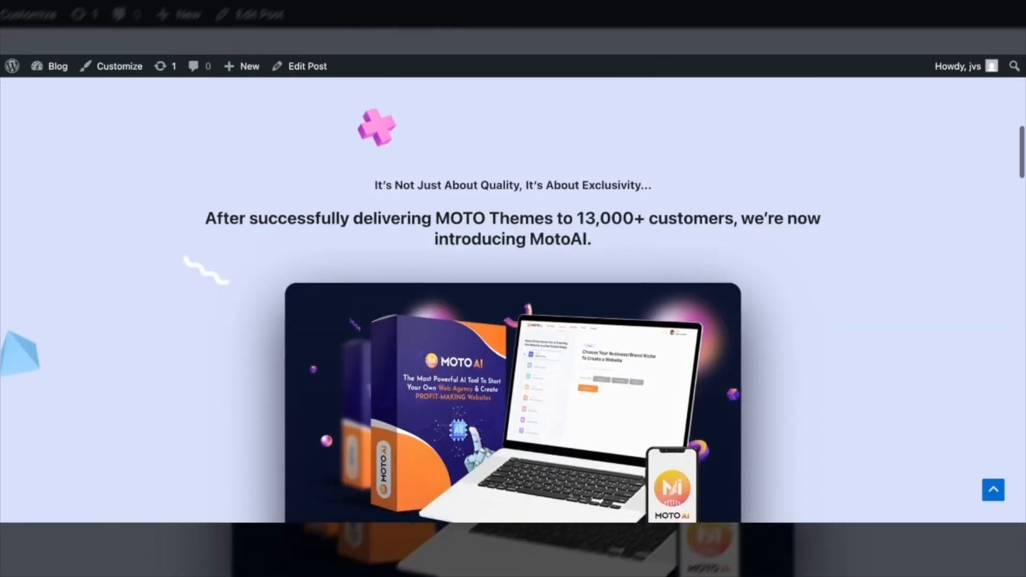
pyautogui.scroll(-20, 512, 299)
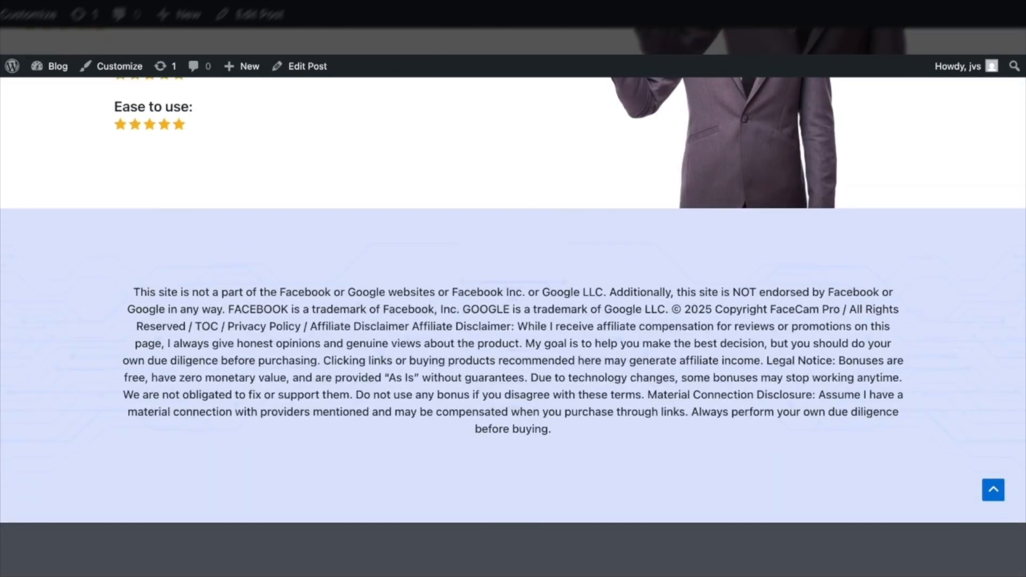
pyautogui.scroll(20, 513, 299)
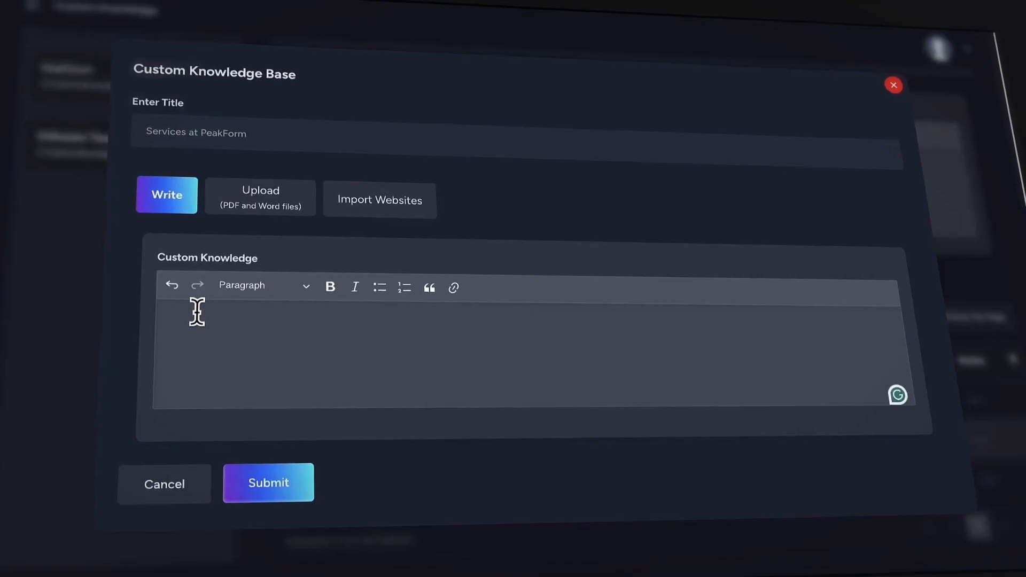
# - Paste the coaching services text into the Services at PeakForm custom knowledge entry and submit it
pyautogui.hotkey('ctrl', 'v')
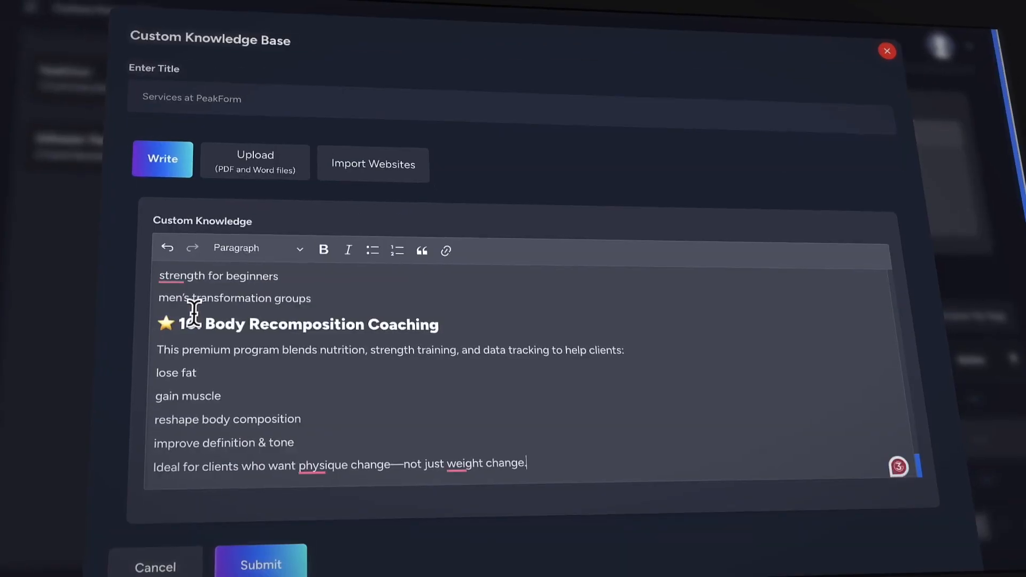
pyautogui.scroll(-1, 219, 384)
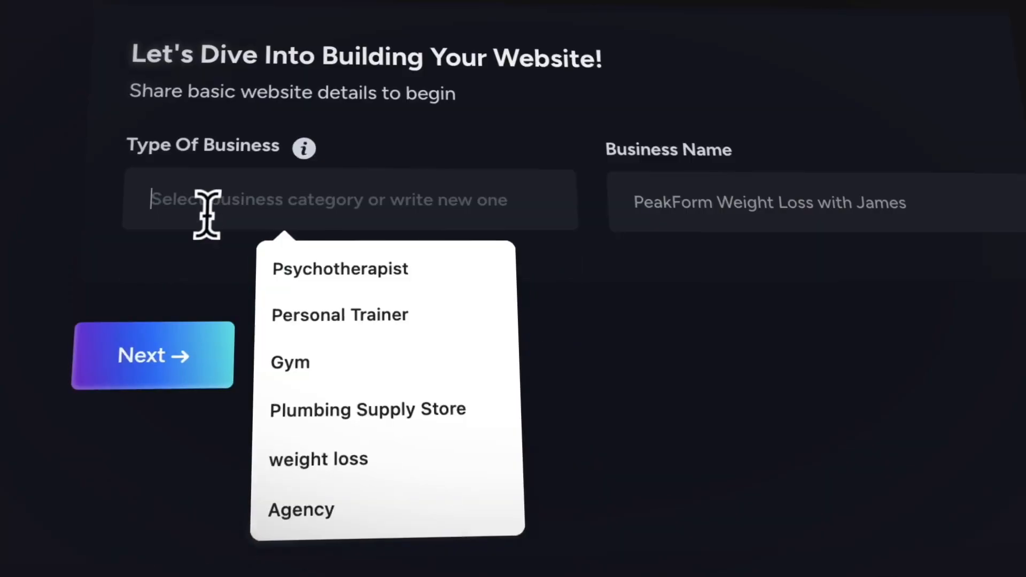
pyautogui.press('Down')
pyautogui.press('Down')
pyautogui.press('Return')
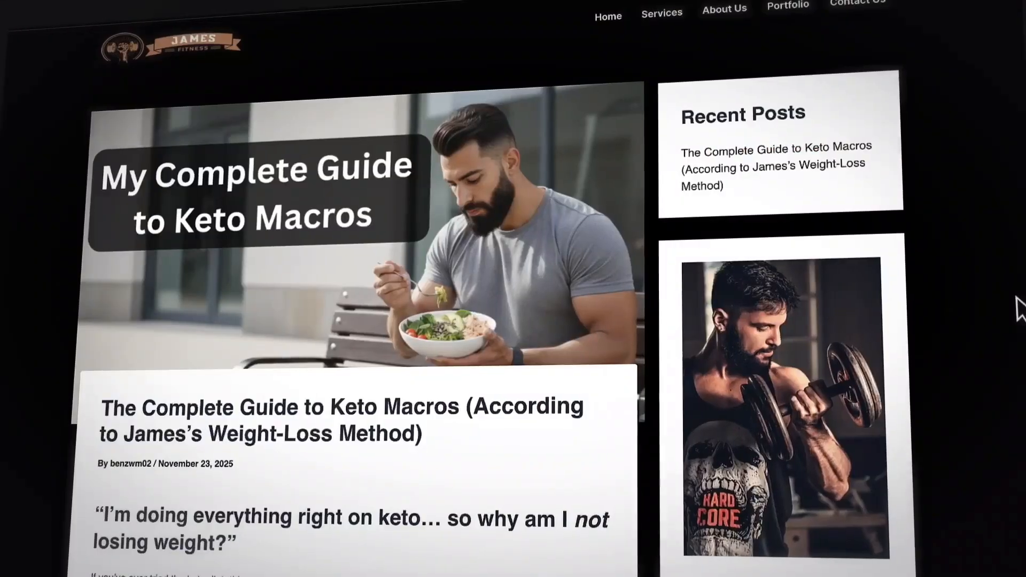
pyautogui.scroll(-20, 1011, 300)
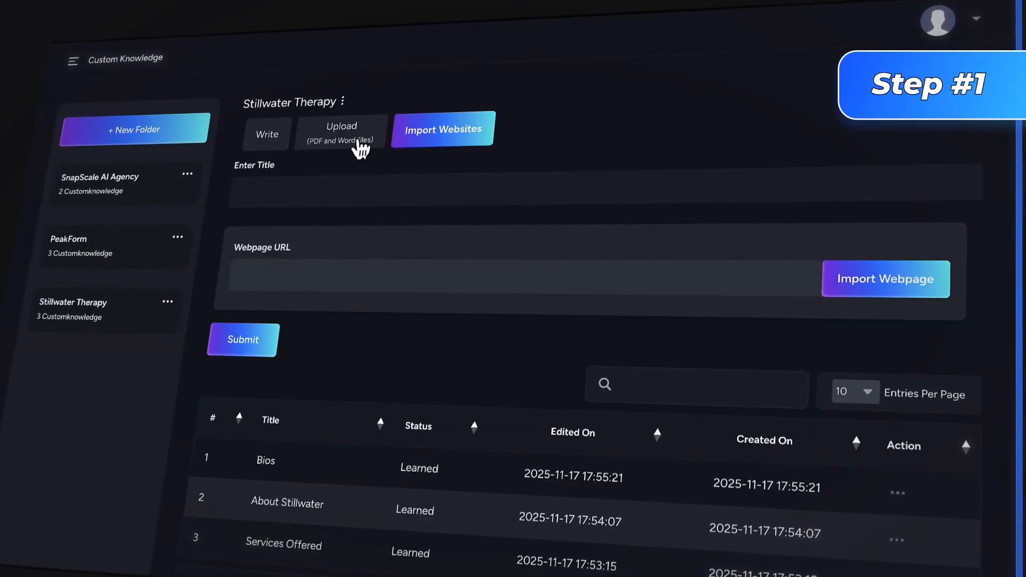
# - Examine the written content of the About Stillwater entry in the Stillwater Therapy knowledge folder and close it without changes
pyautogui.click(272, 136)
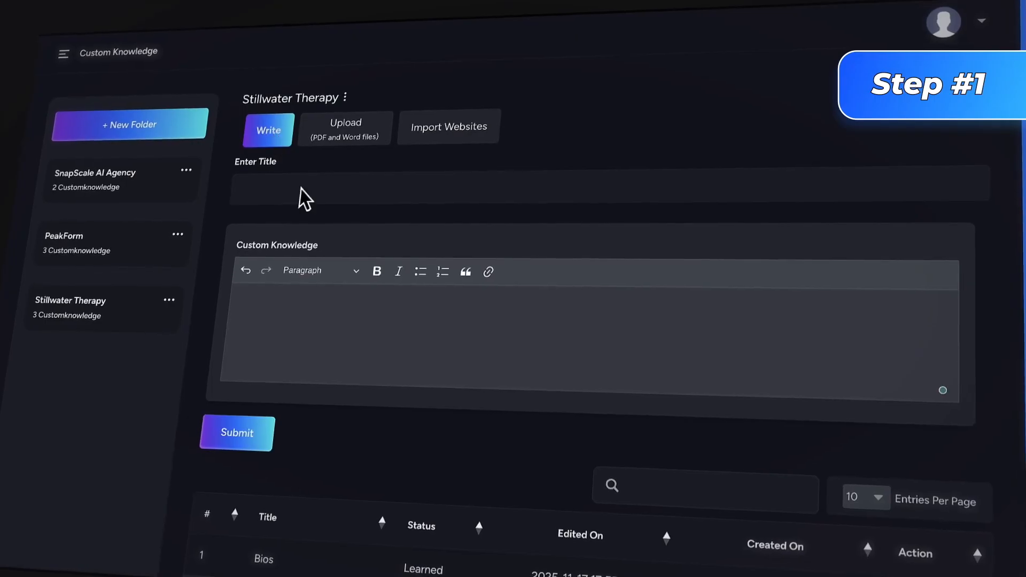
pyautogui.scroll(-3, 348, 283)
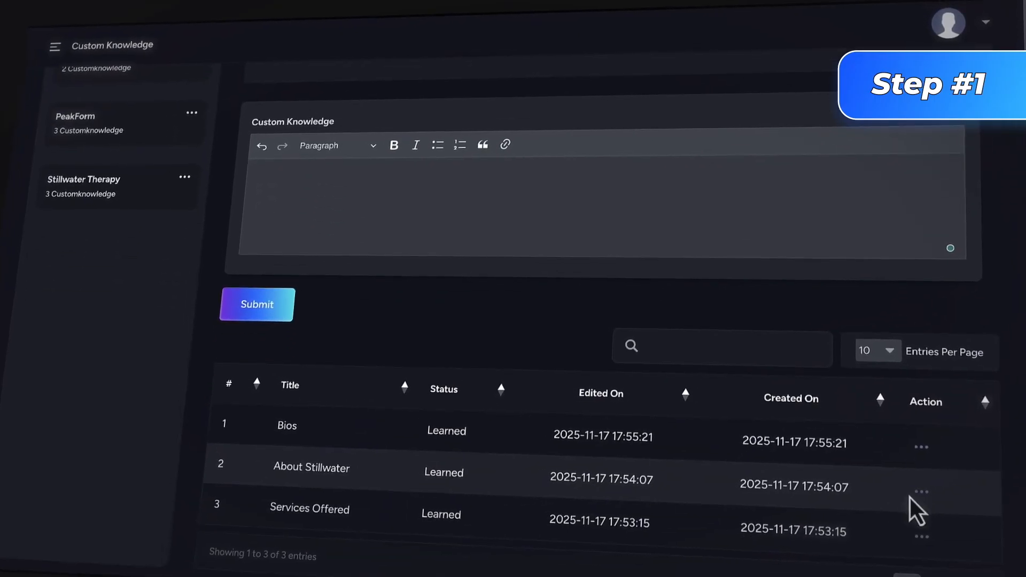
pyautogui.click(884, 493)
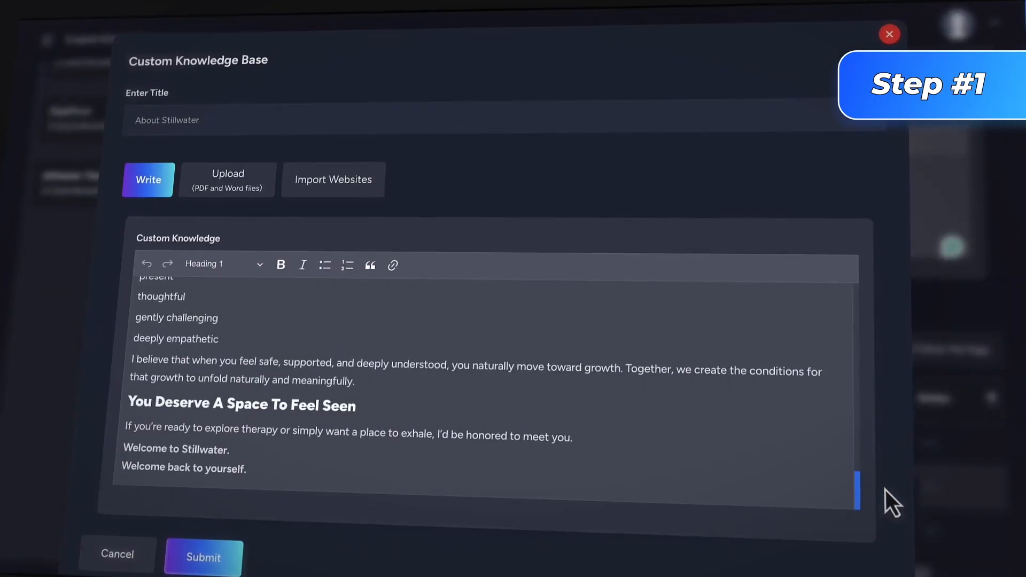
pyautogui.scroll(3, 627, 329)
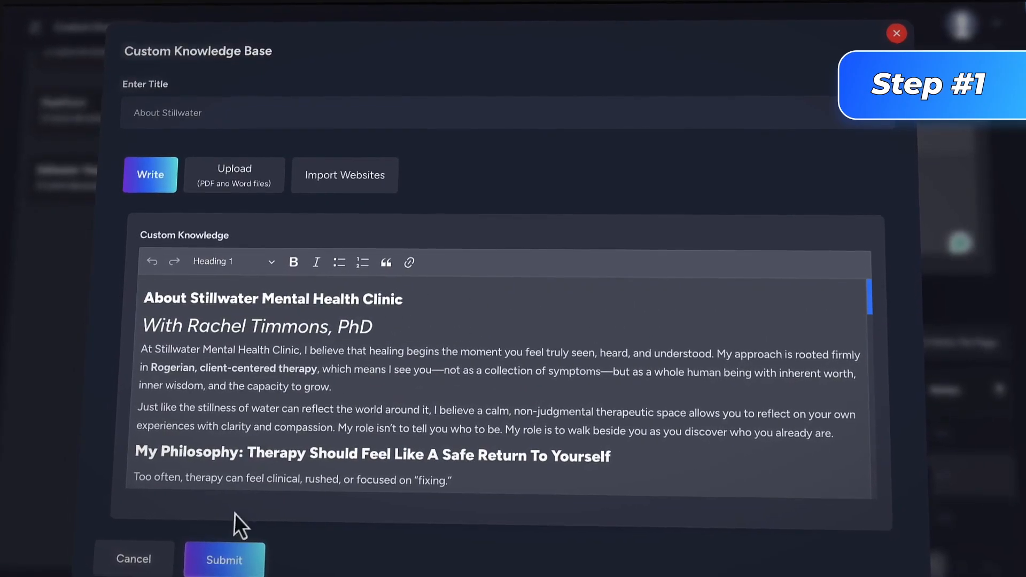
pyautogui.click(143, 561)
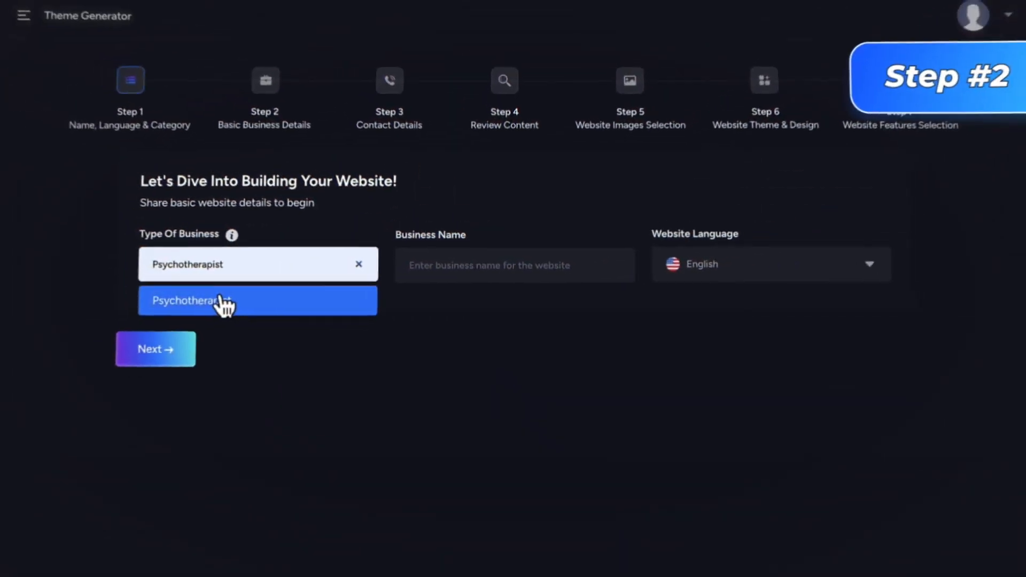
# - Set the website's type of business to Psychotherapist and enter the business name
pyautogui.click(224, 304)
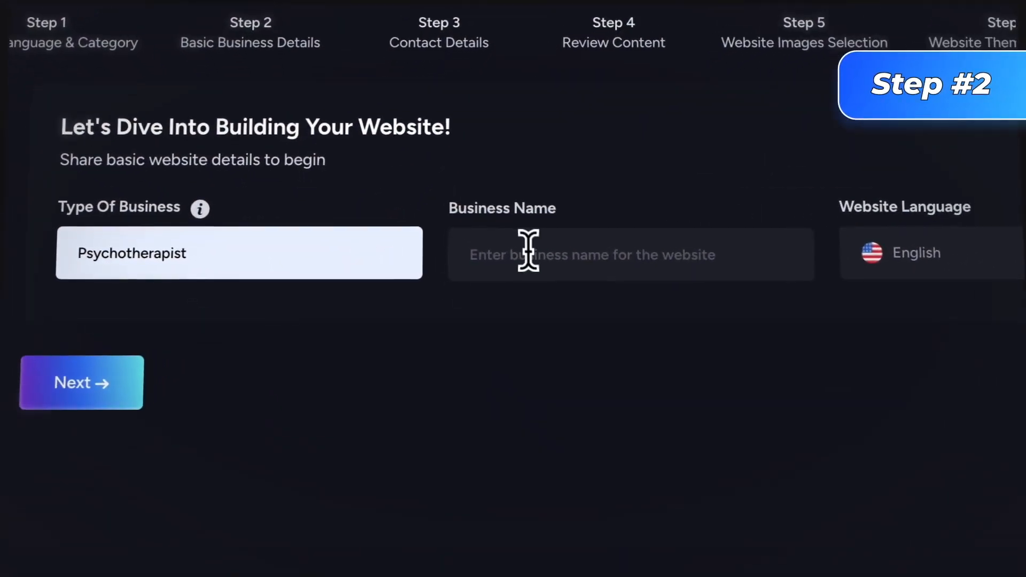
pyautogui.write('Stillwater Mental Health Clinic')
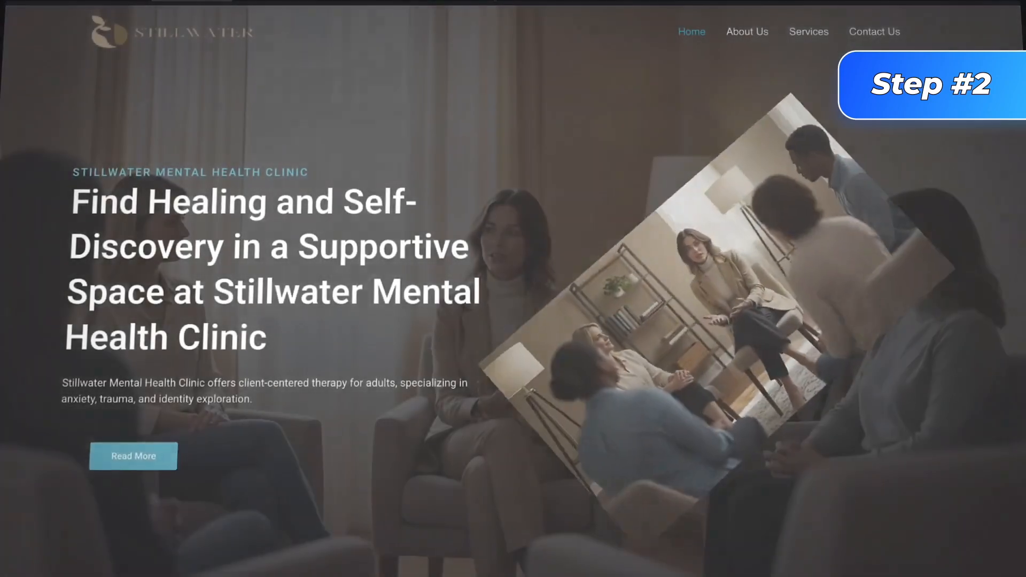
# - Look through the generated Stillwater therapy site, the Luxury fashion store and the product review blog
pyautogui.scroll(-10, 1004, 275)
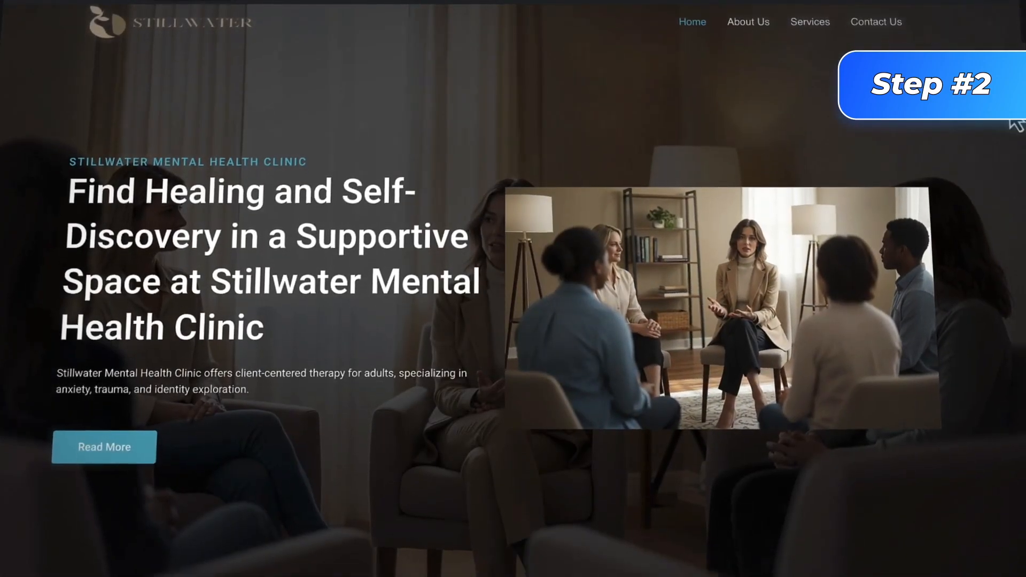
pyautogui.scroll(-10, 1005, 278)
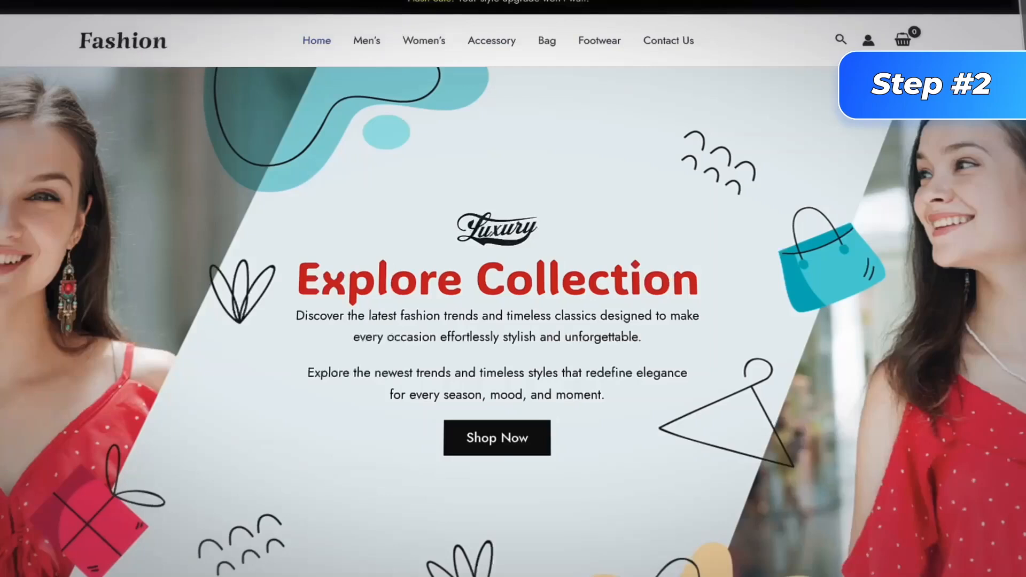
pyautogui.scroll(-10, 513, 288)
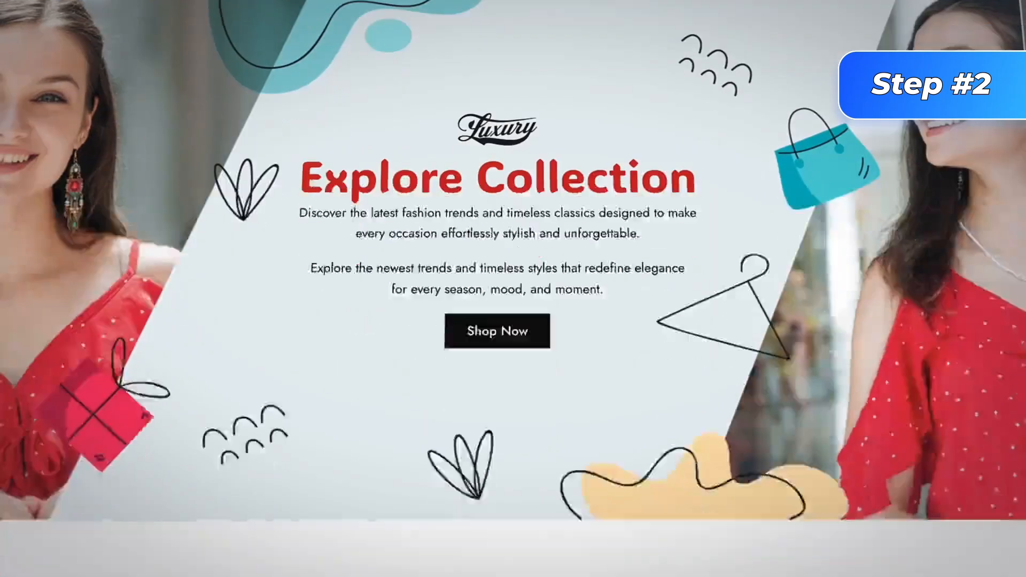
pyautogui.scroll(-2, 513, 289)
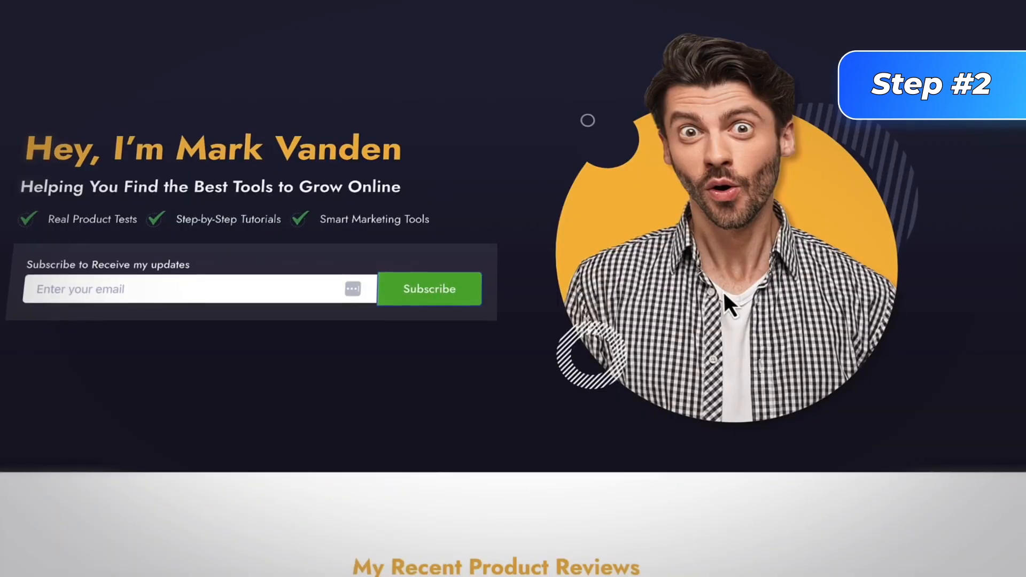
pyautogui.scroll(-5, 724, 289)
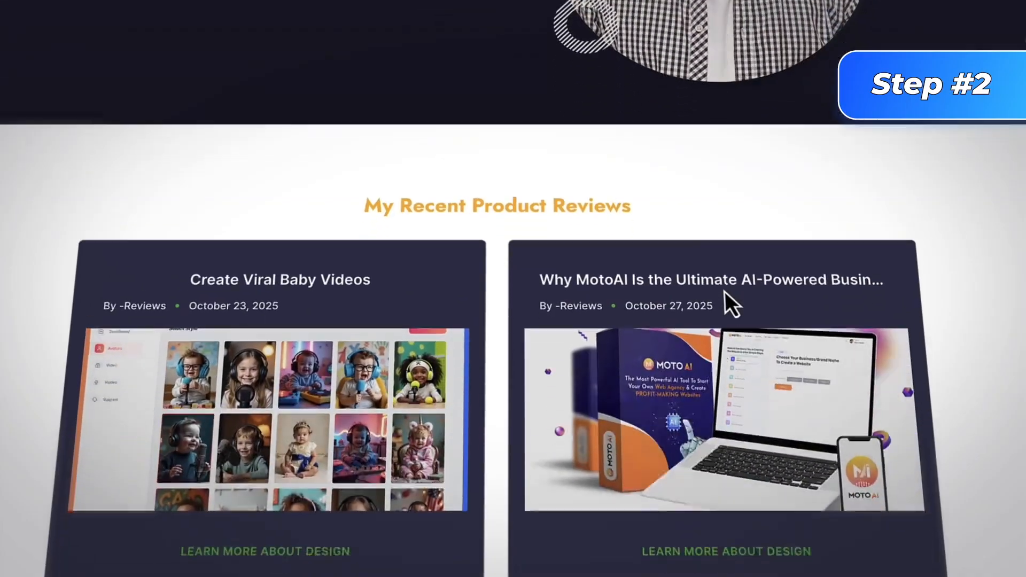
# - Open the Create Viral Baby Videos review and look through its video, frontend deal and introduction sections
pyautogui.click(296, 251)
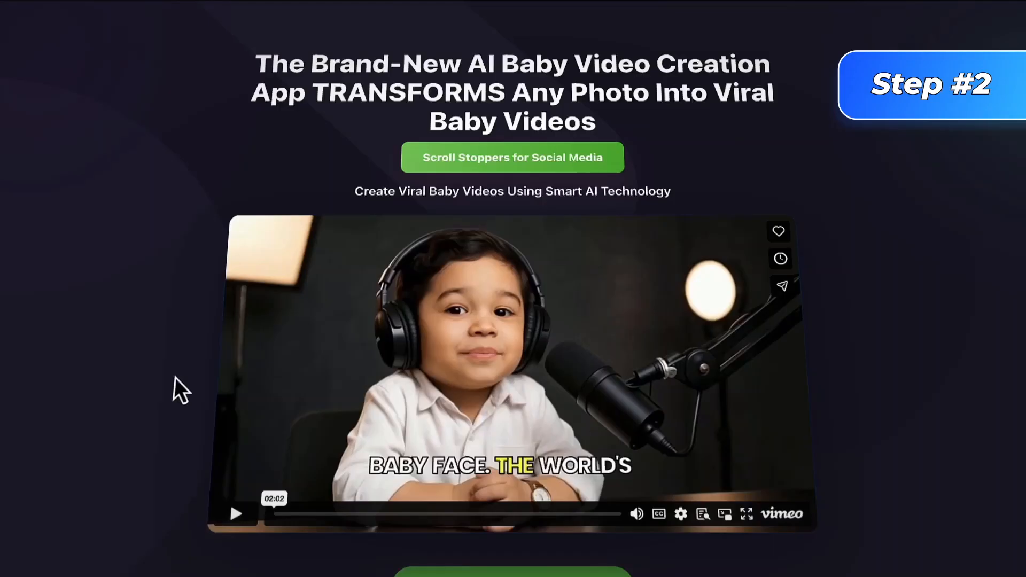
pyautogui.scroll(-2, 174, 377)
pyautogui.scroll(-8, 174, 377)
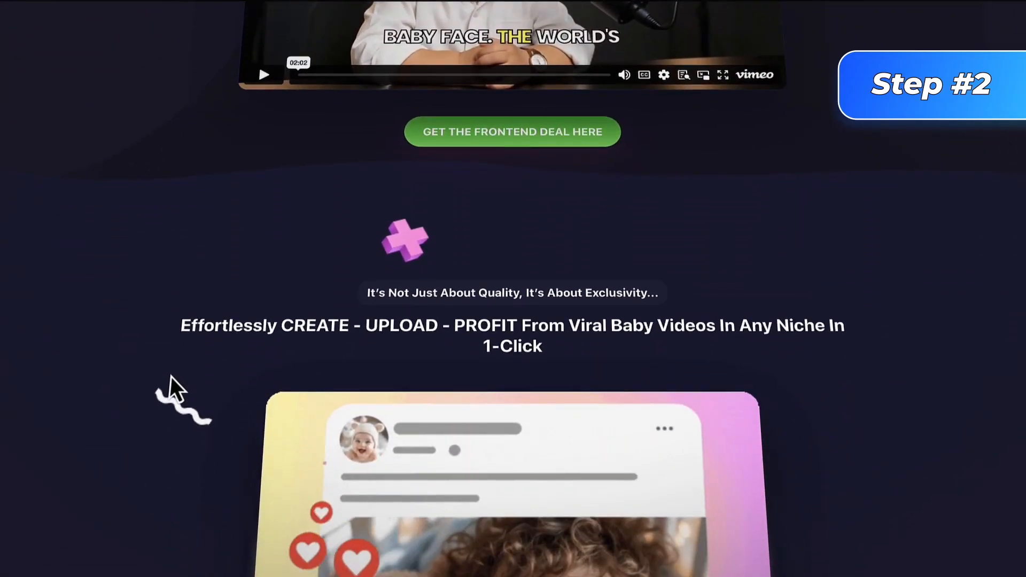
pyautogui.scroll(-2, 169, 376)
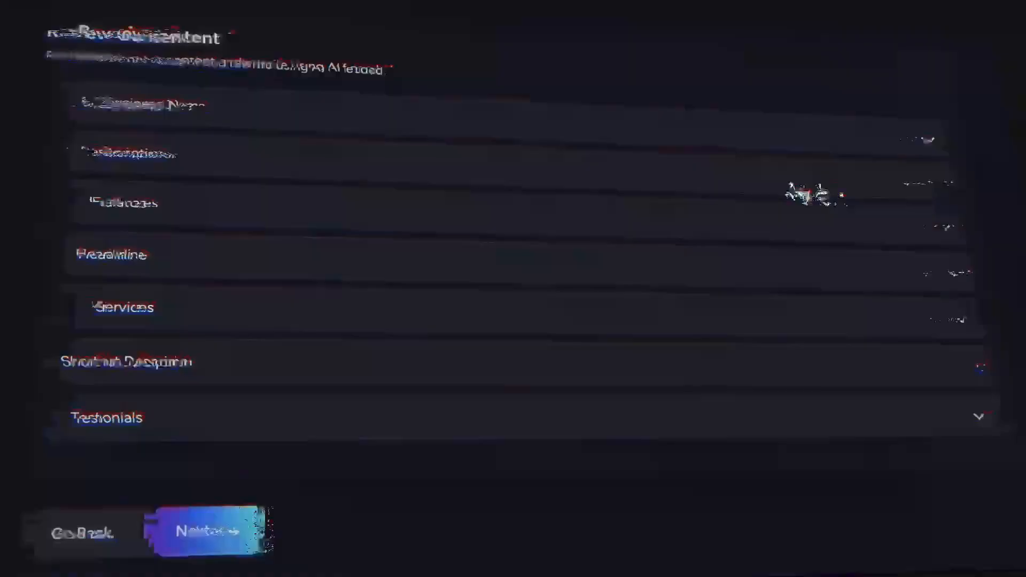
# - Check the custom knowledge choices for the website's Description and rewrite the client-centered approach text using AI
pyautogui.click(813, 179)
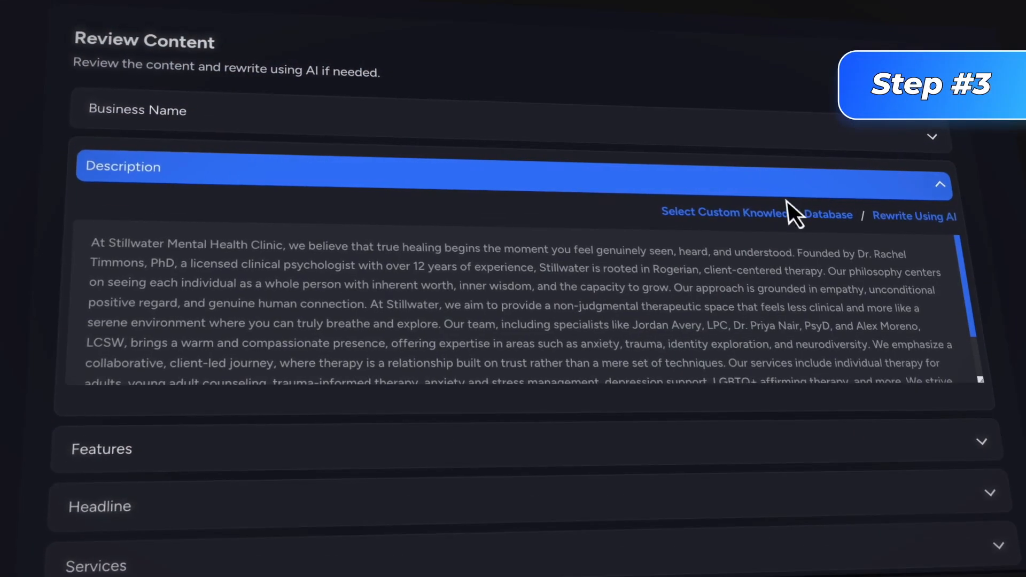
pyautogui.click(776, 213)
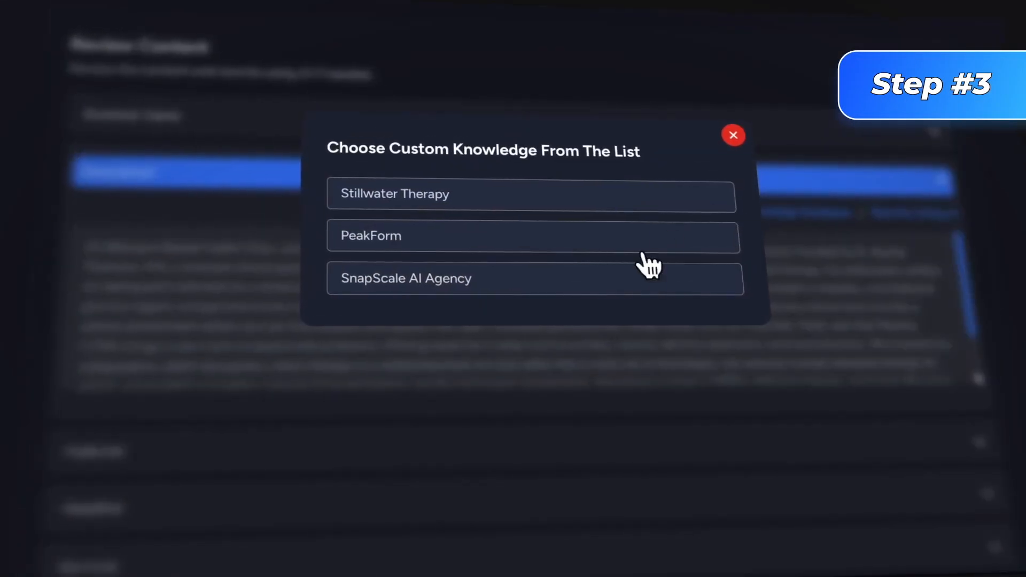
pyautogui.click(732, 134)
pyautogui.click(638, 452)
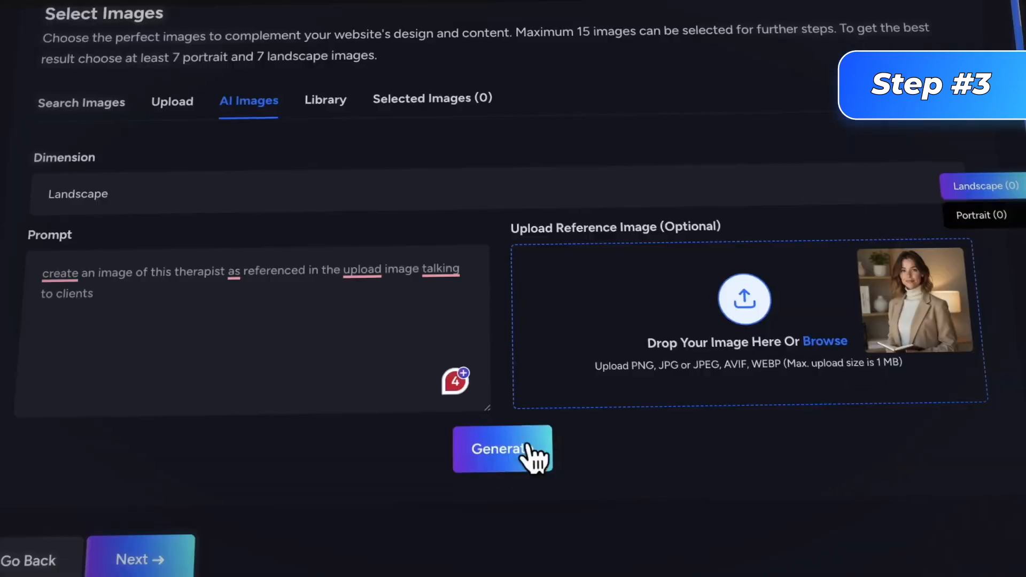
pyautogui.click(507, 459)
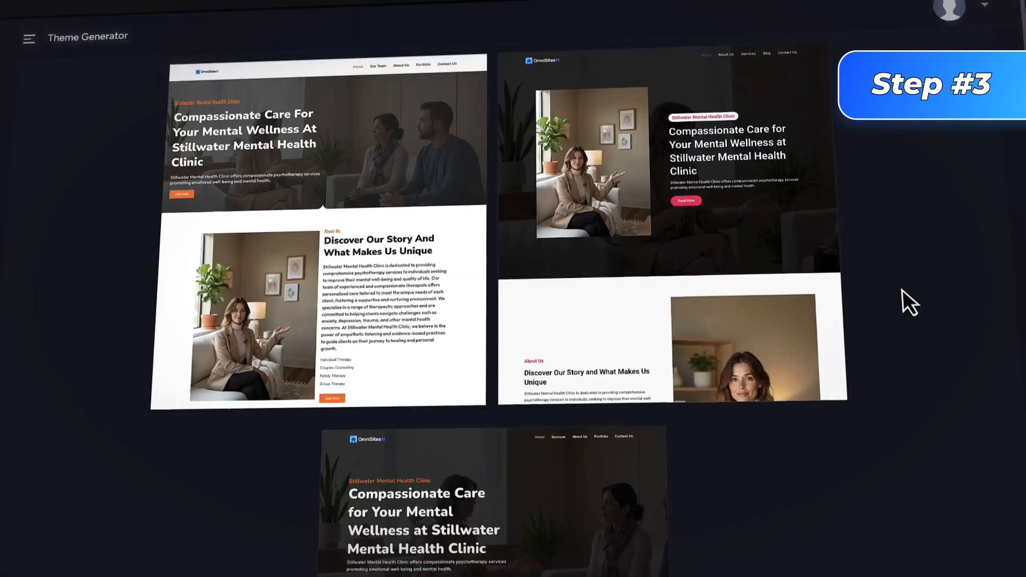
# - Choose the generated theme headed "Compassionate Care for Your Mental Wellness at Stillwater Mental Health Clinic" for customization
pyautogui.scroll(-5, 901, 298)
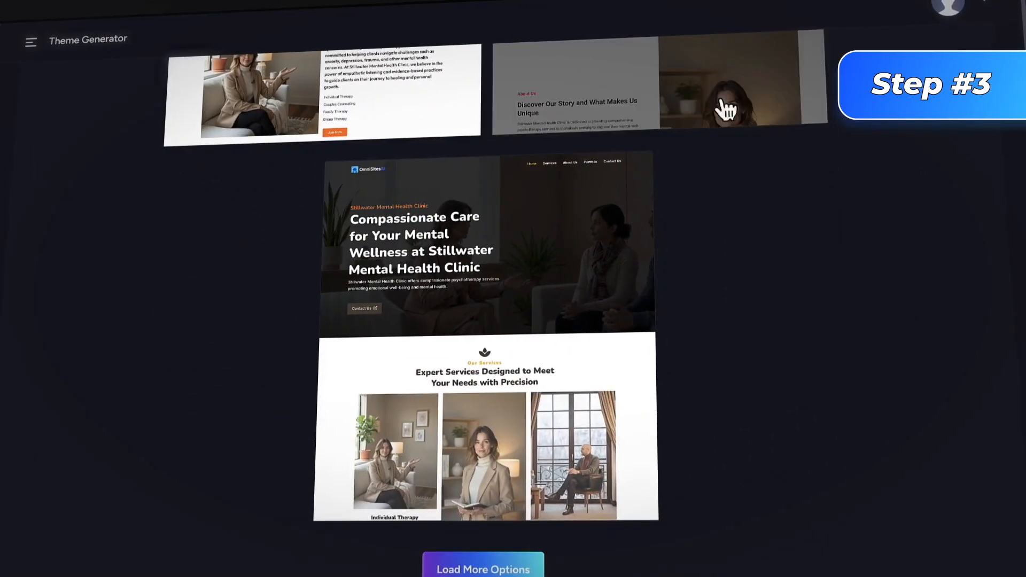
pyautogui.click(545, 291)
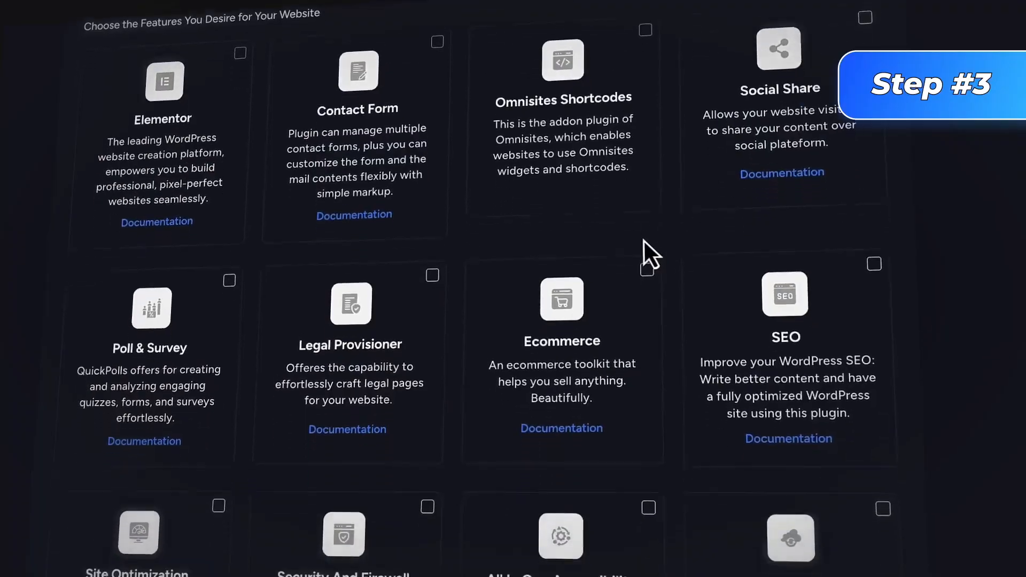
# - Select the Legal Provisioner, Security And Firewall and Ecommerce plugins for the website
pyautogui.scroll(-3, 643, 241)
pyautogui.click(429, 128)
pyautogui.click(424, 351)
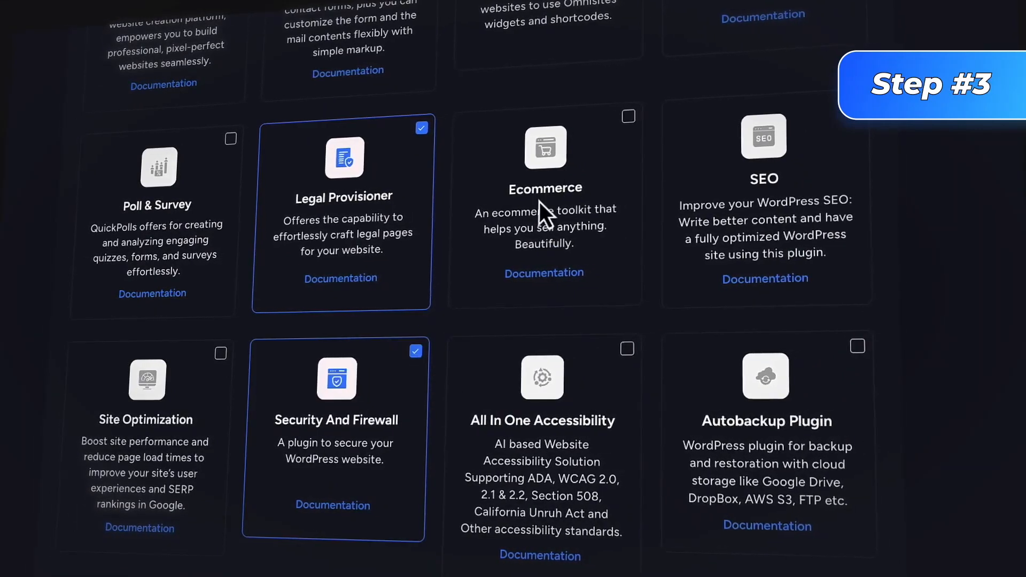
pyautogui.click(629, 116)
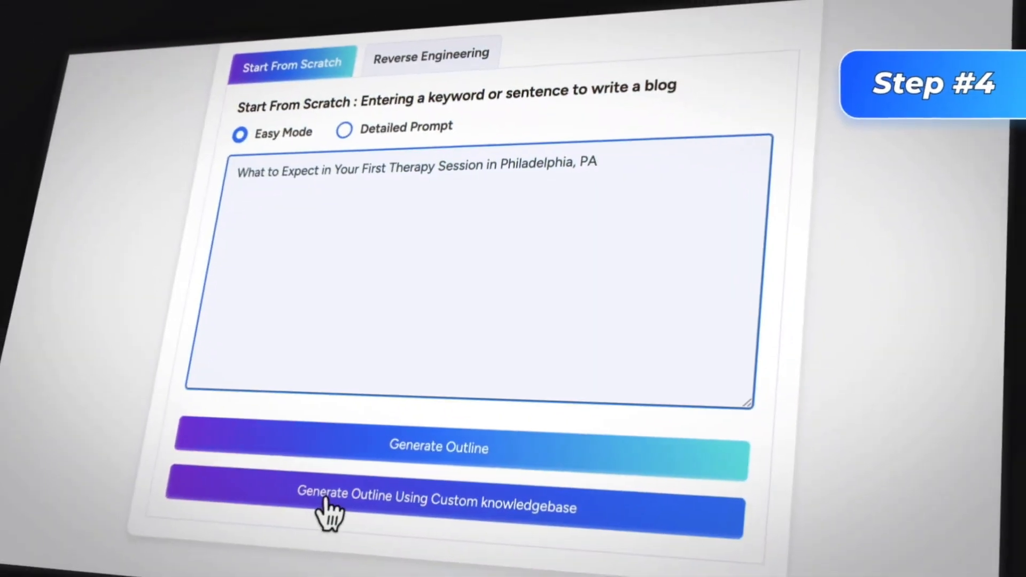
# - Generate a blog outline for "What to Expect in Your First Therapy Session in Philadelphia, PA" using the Stillwater Therapy custom knowledge
pyautogui.click(323, 501)
pyautogui.click(330, 364)
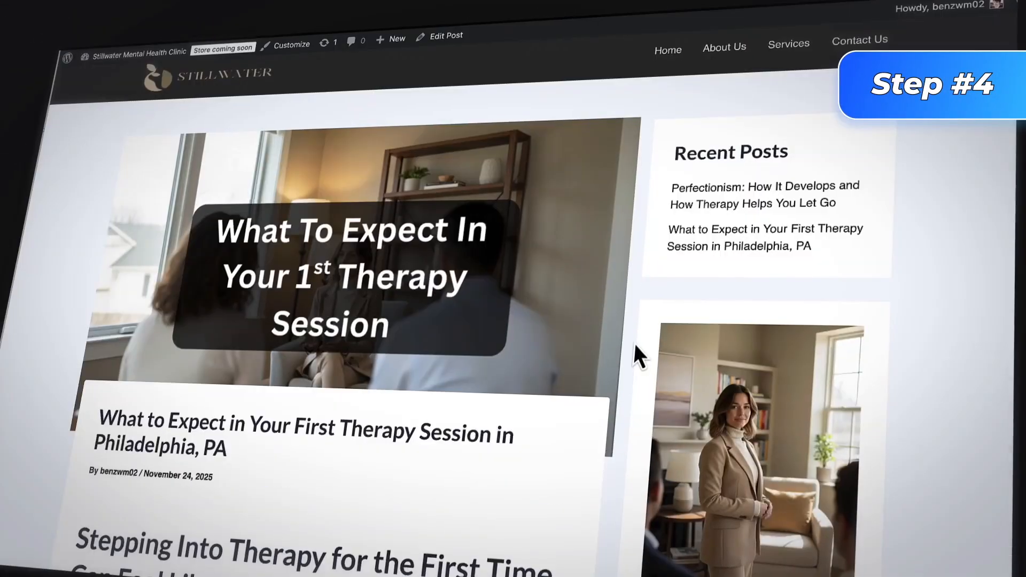
# - Look through the Stillwater blog posts on the first therapy session and on perfectionism
pyautogui.scroll(-6, 633, 341)
pyautogui.scroll(-15, 641, 343)
pyautogui.scroll(-15, 650, 344)
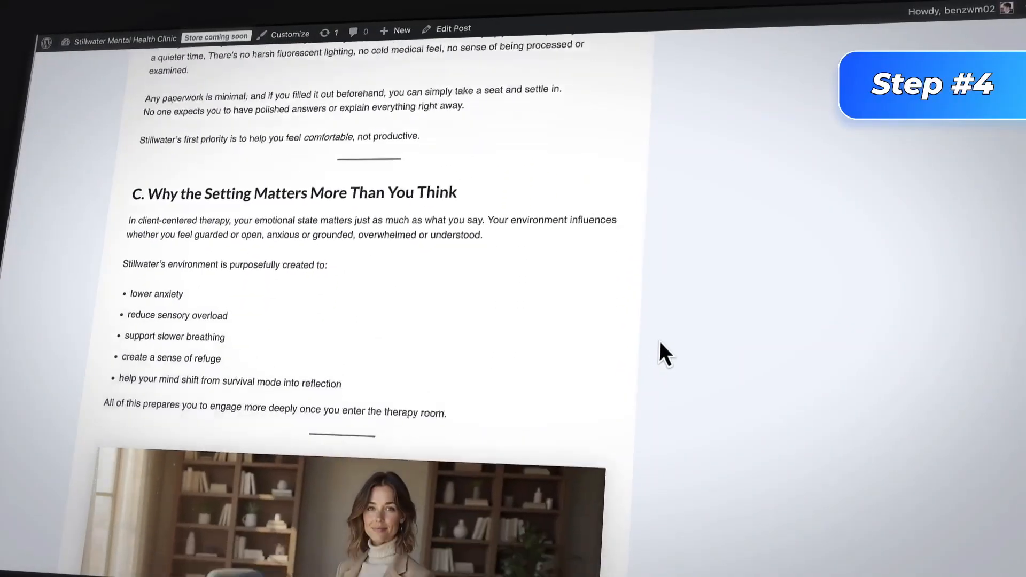
pyautogui.scroll(-12, 664, 351)
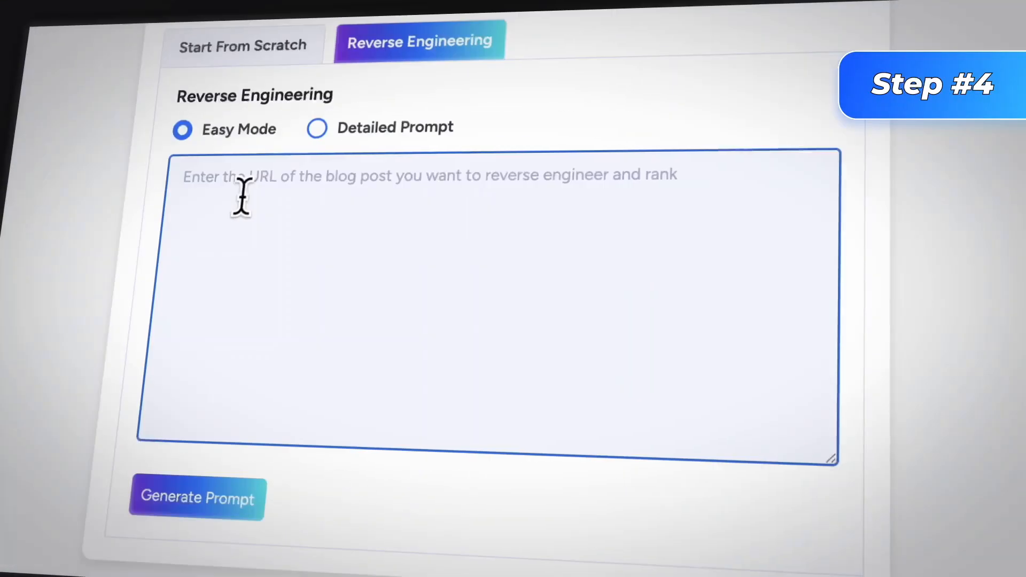
pyautogui.write('reverse engineer and write a better post than https://peaktherapy.com/understanding-perfectionism')
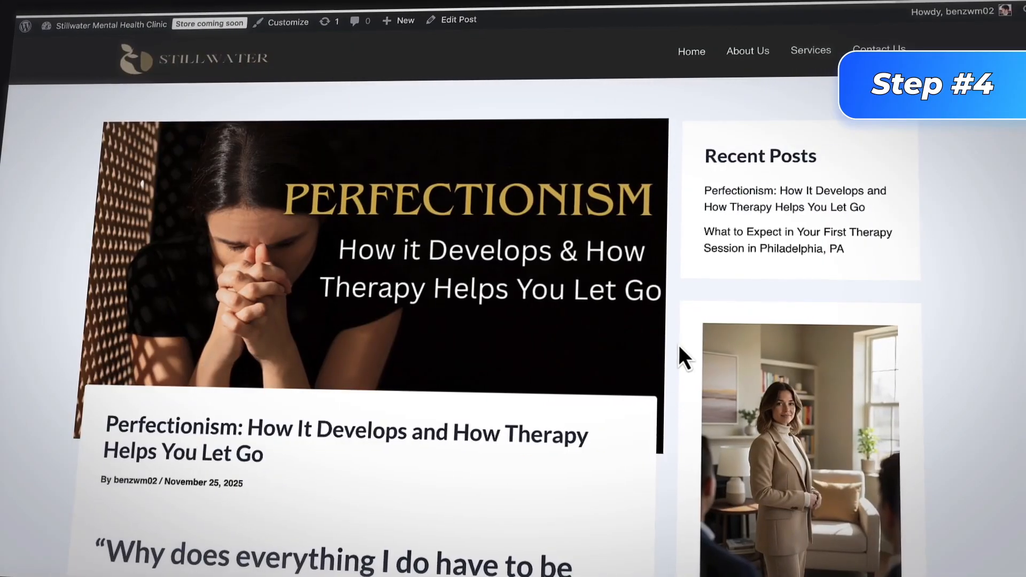
pyautogui.scroll(-3, 680, 344)
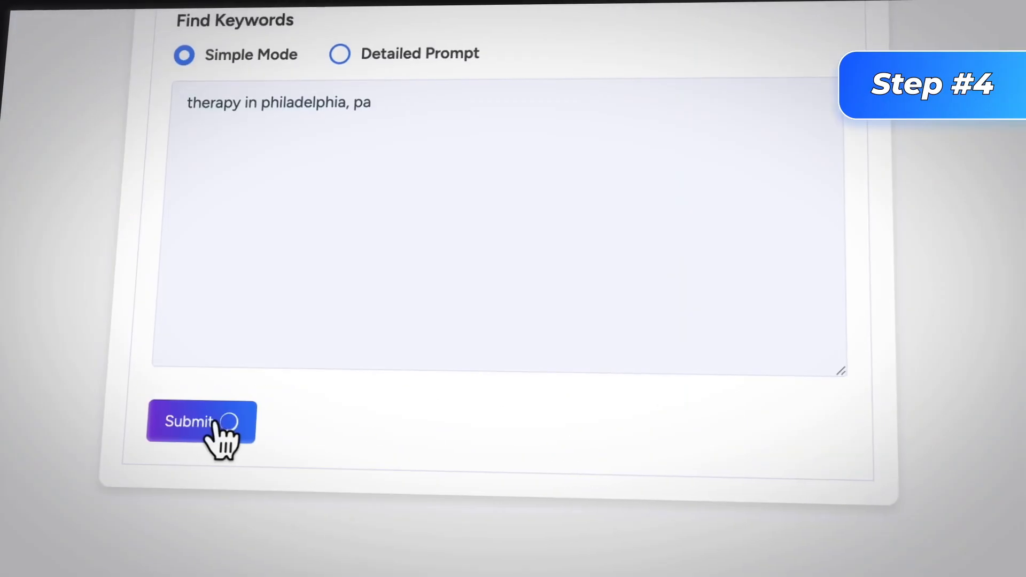
# - Find blog keywords for "therapy in philadelphia, pa" in Simple Mode and look through the suggested topics
pyautogui.click(218, 422)
pyautogui.scroll(-8, 222, 431)
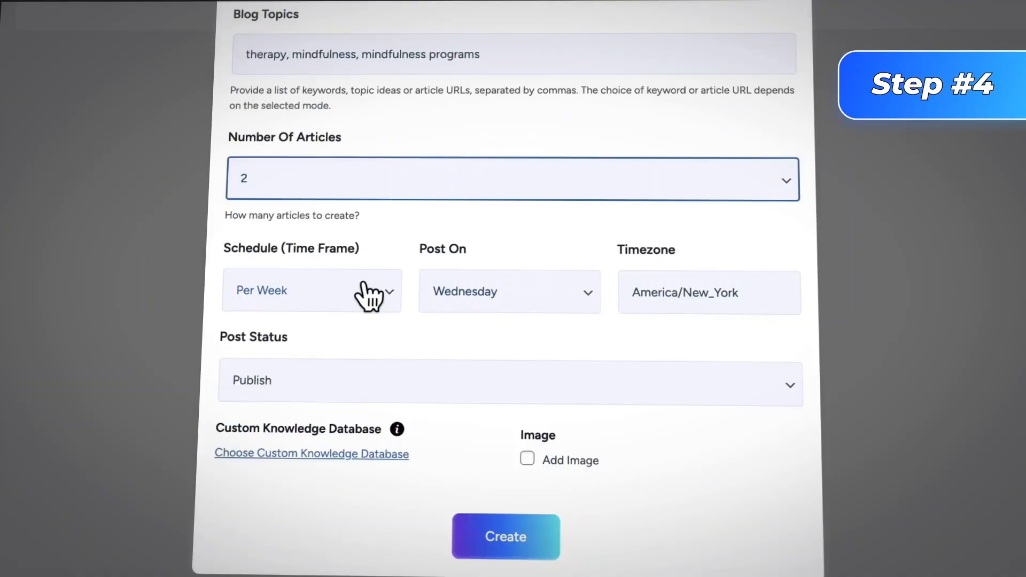
# - Schedule the automatic articles Per Week on Thursday and set their post status to Draft
pyautogui.click(360, 287)
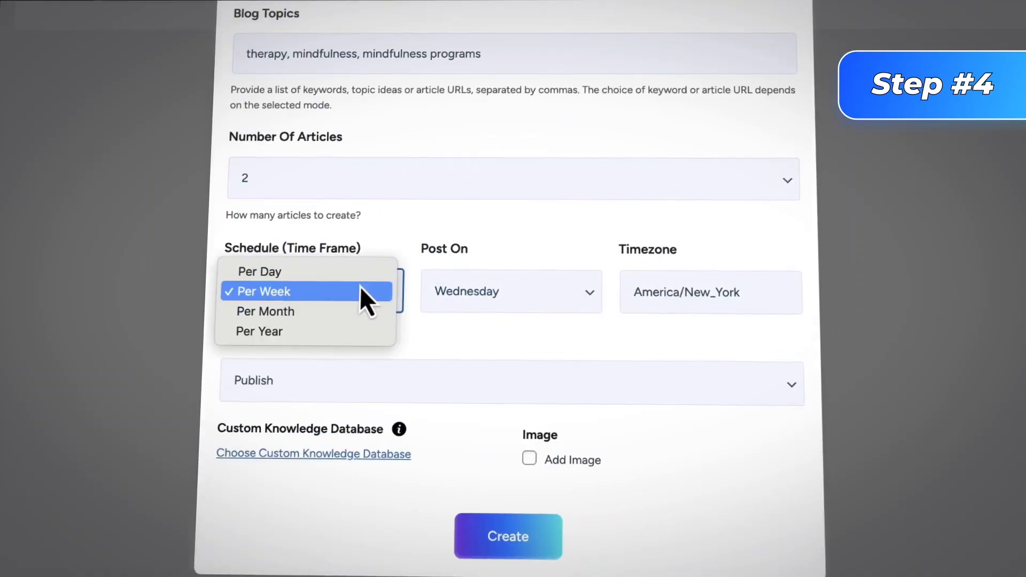
pyautogui.click(489, 292)
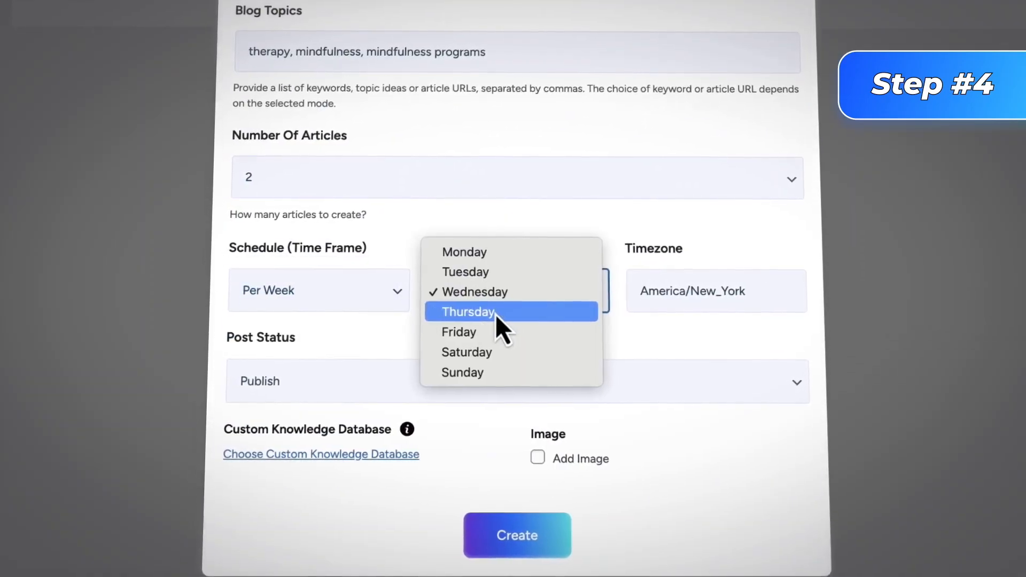
pyautogui.click(494, 314)
pyautogui.click(412, 382)
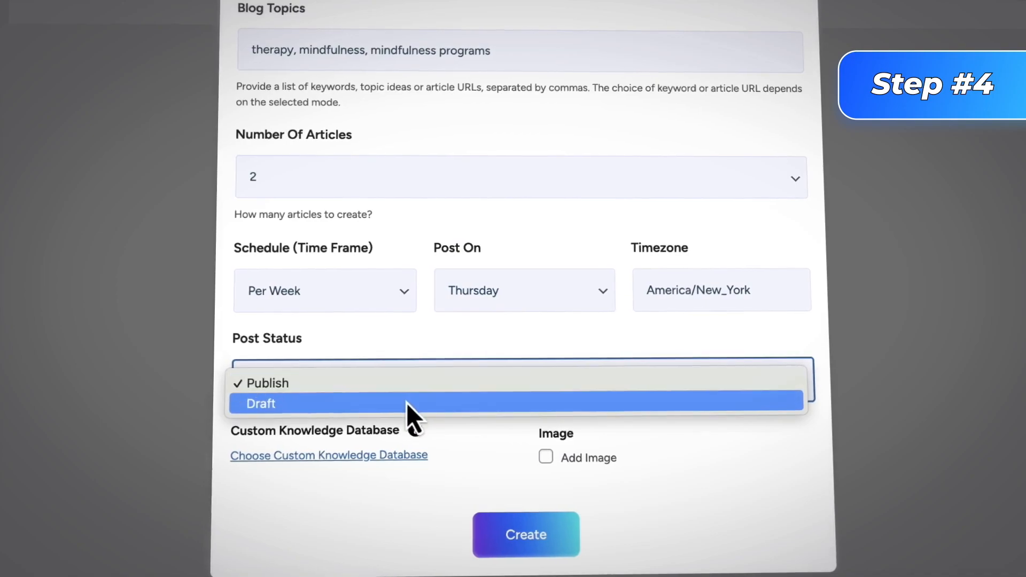
pyautogui.click(408, 403)
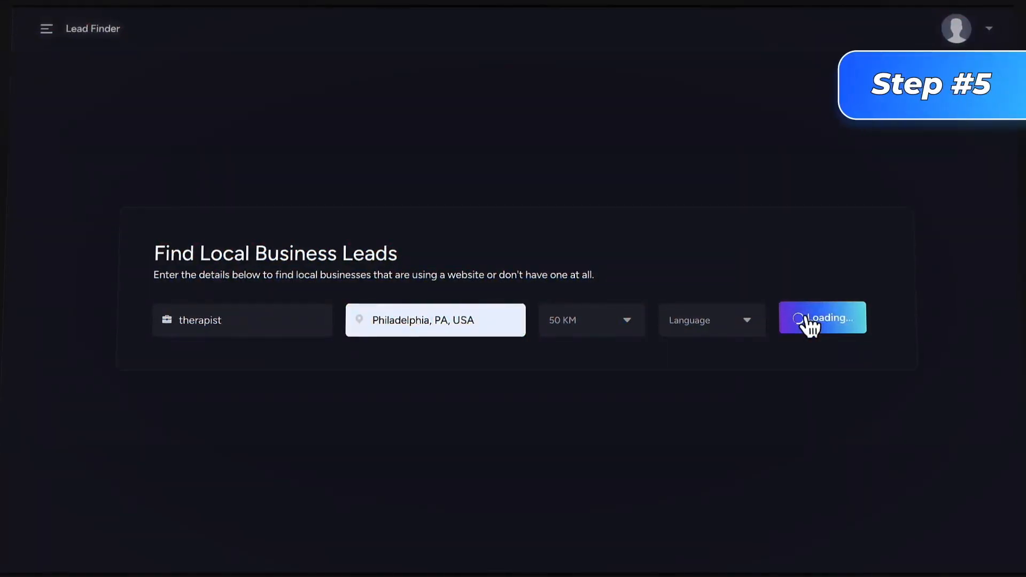
# - Look through the Philadelphia therapist leads and add the Beyond Counseling lead to the therapists folder
pyautogui.scroll(-6, 819, 319)
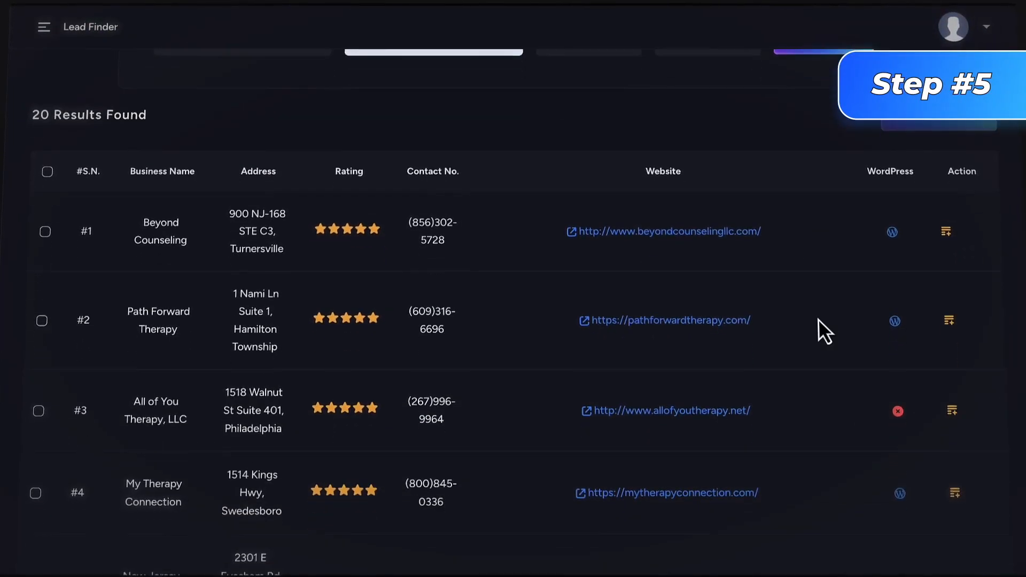
pyautogui.scroll(5, 821, 318)
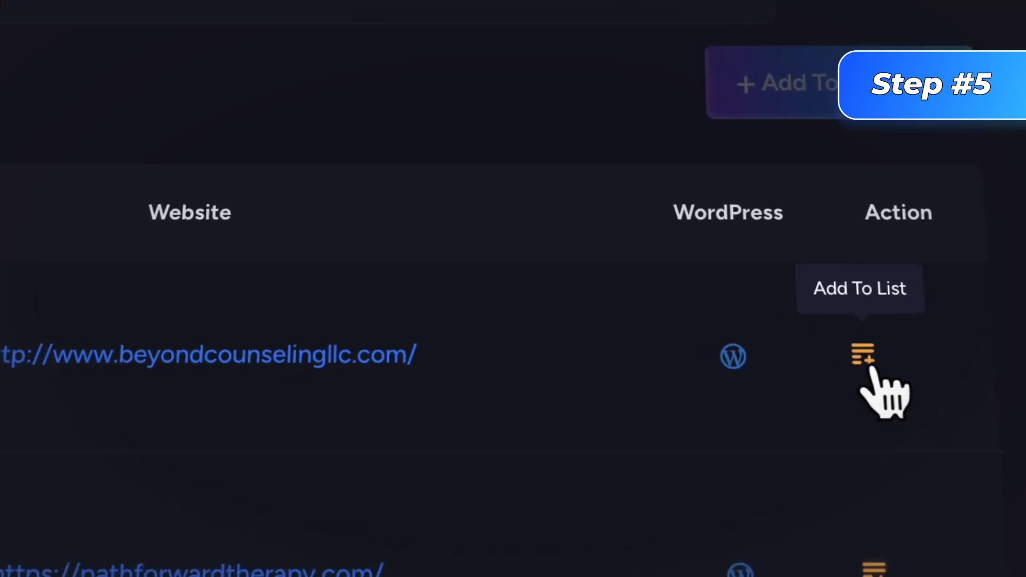
pyautogui.click(850, 363)
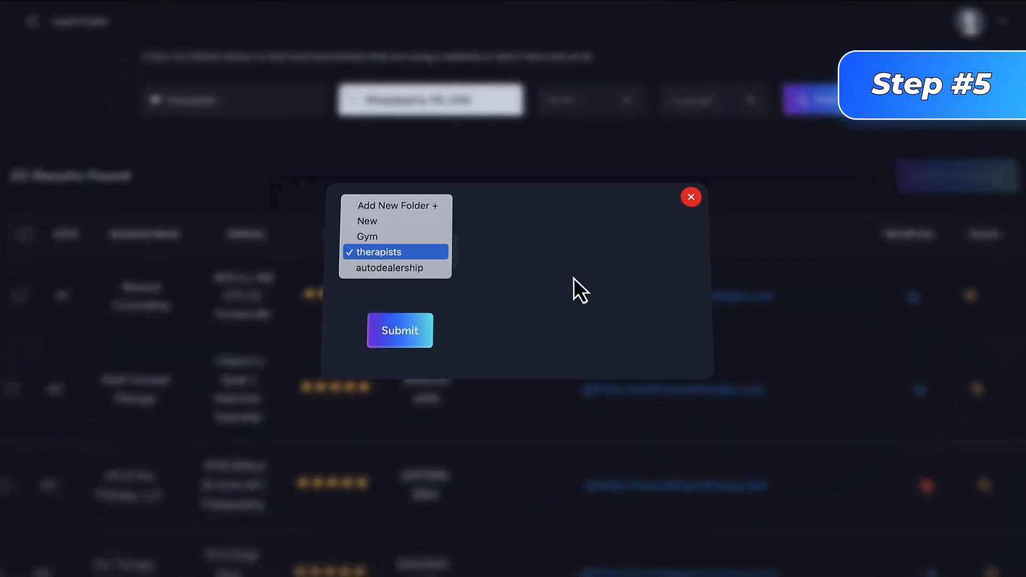
pyautogui.click(445, 252)
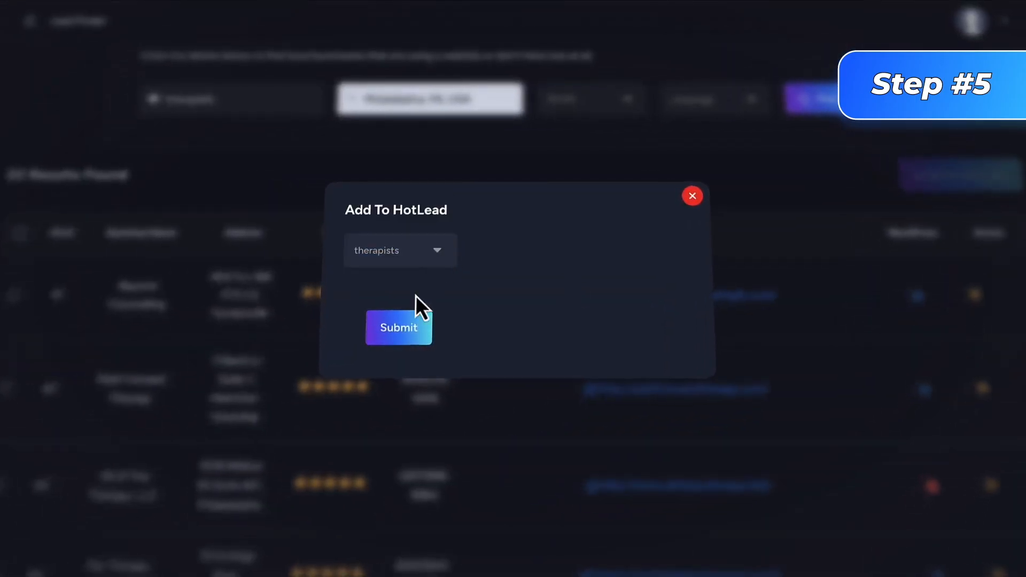
pyautogui.click(399, 331)
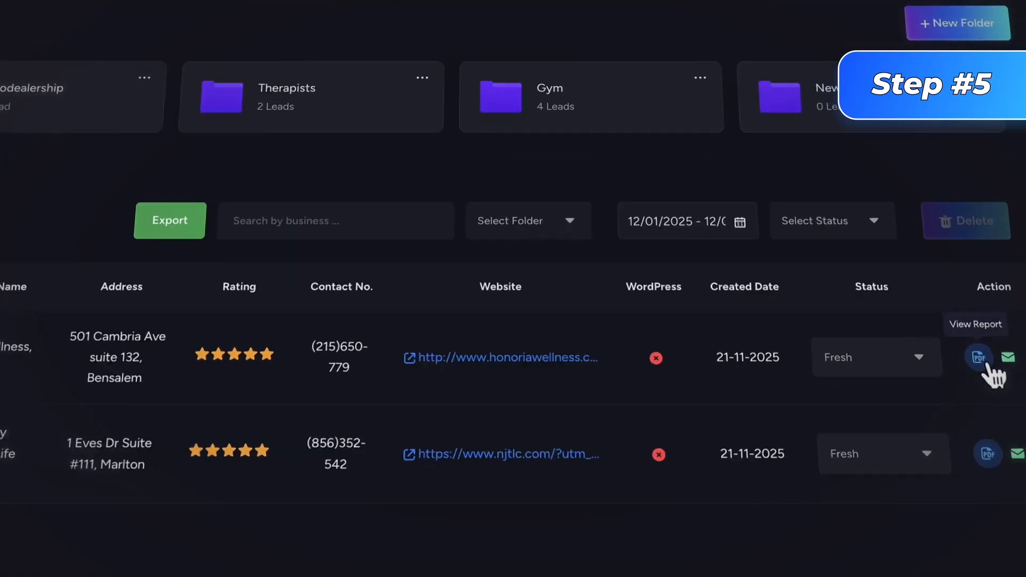
pyautogui.click(879, 214)
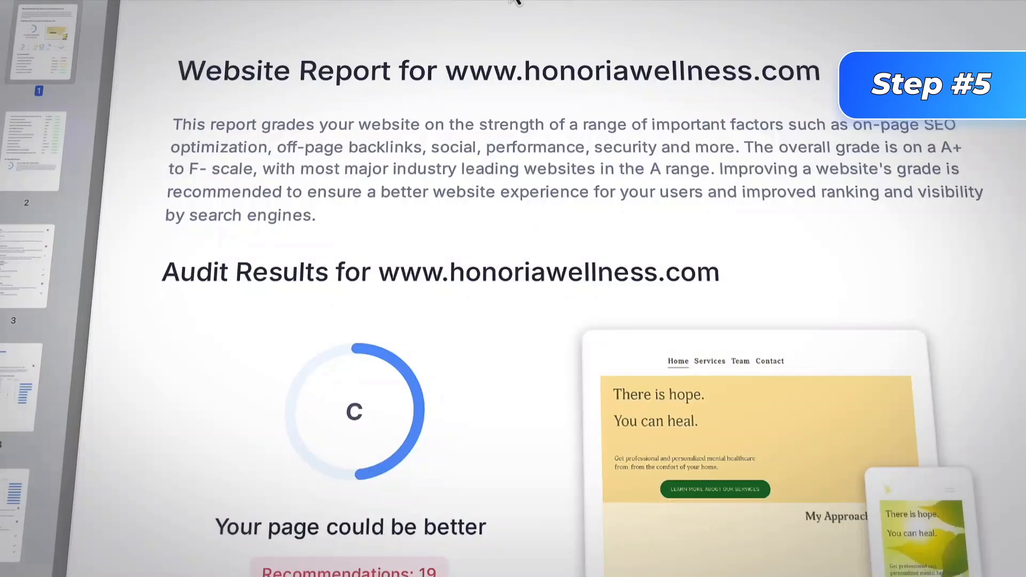
pyautogui.scroll(-10, 795, 336)
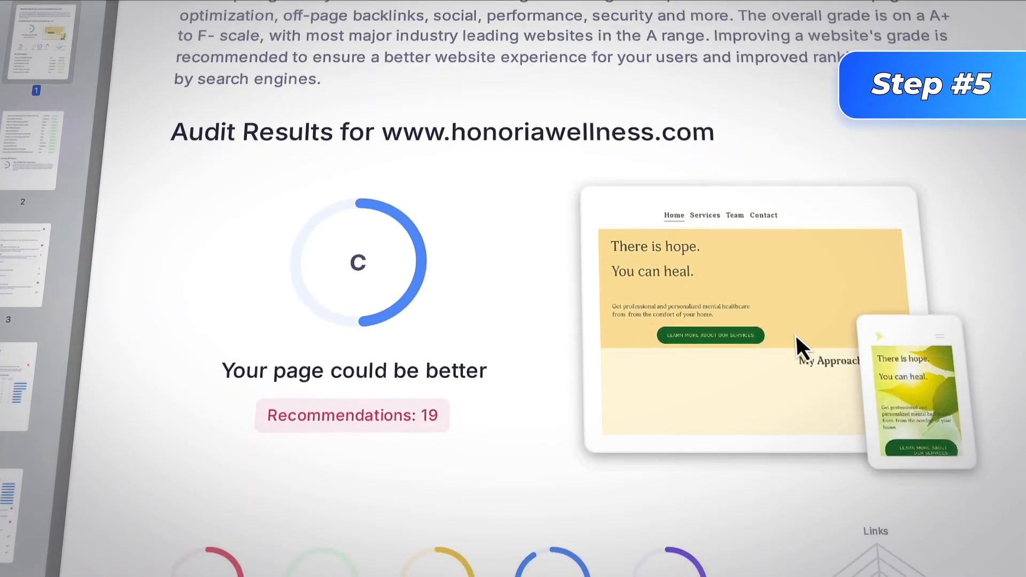
pyautogui.scroll(-5, 797, 332)
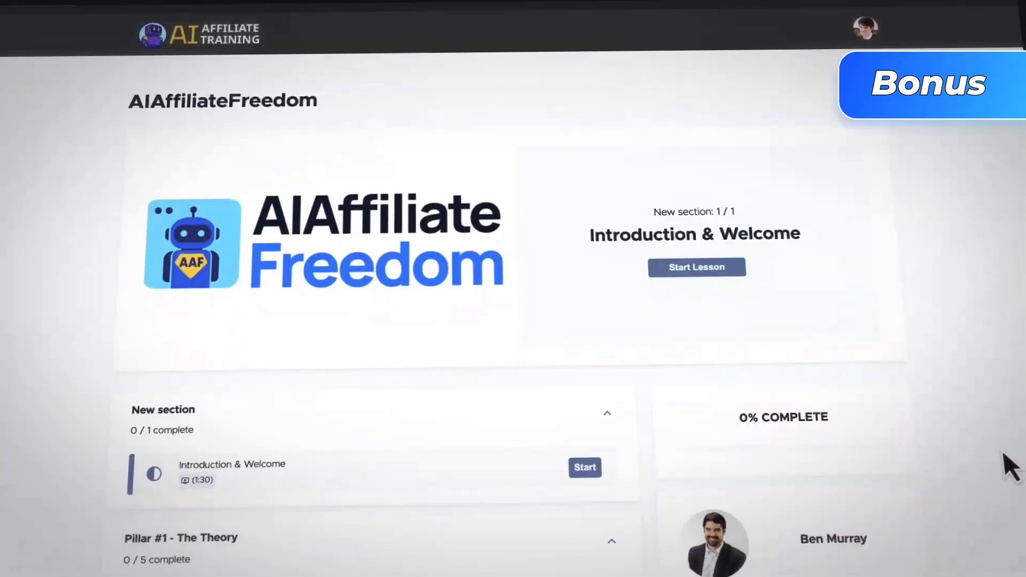
# - Look through the AIAffiliateFreedom course's introduction, theory and niche site lessons
pyautogui.scroll(-6, 1010, 466)
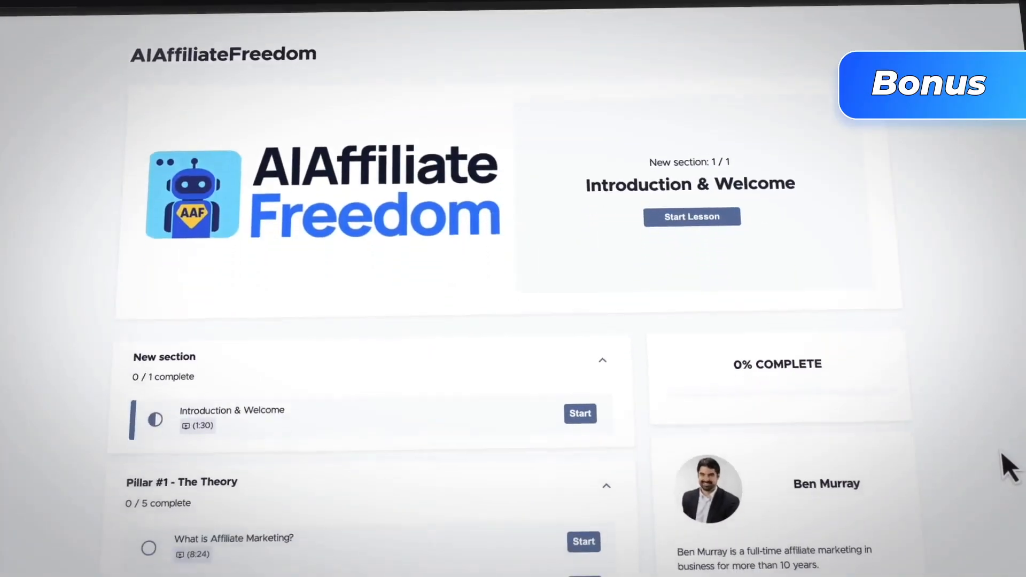
pyautogui.scroll(-1, 997, 457)
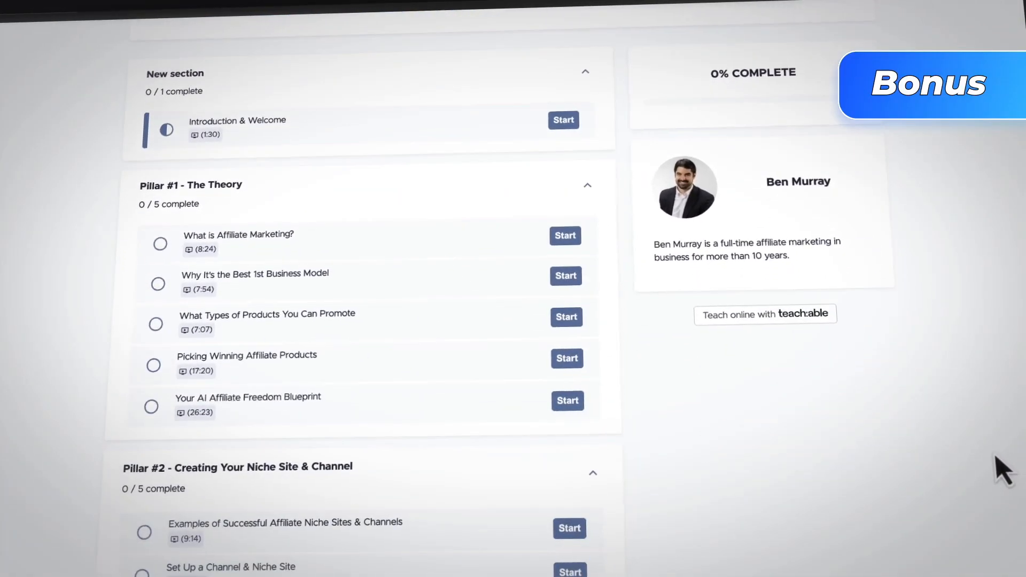
pyautogui.click(465, 245)
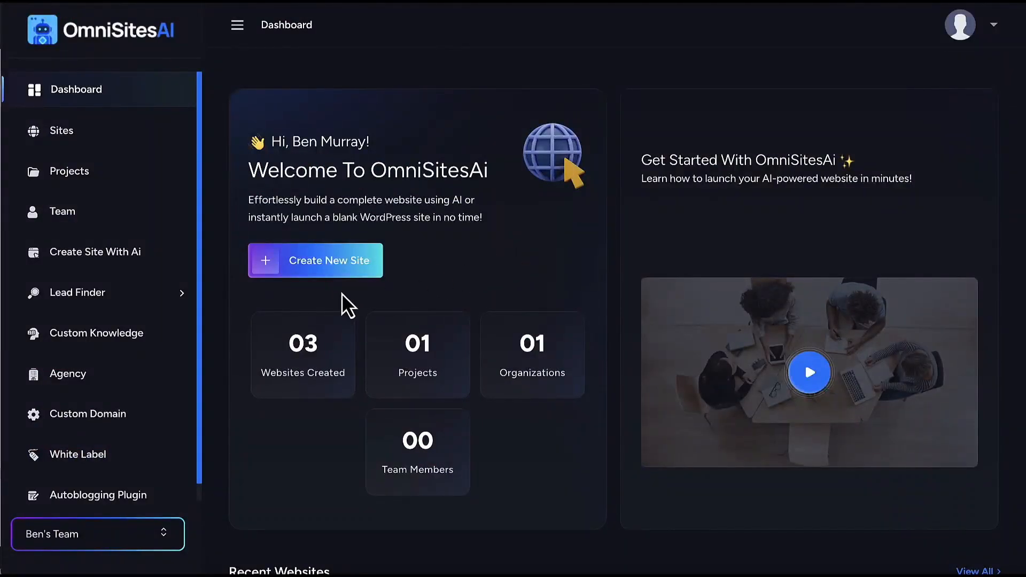
# - Open the Custom Knowledge area and check the form for creating a folder without submitting it
pyautogui.click(104, 341)
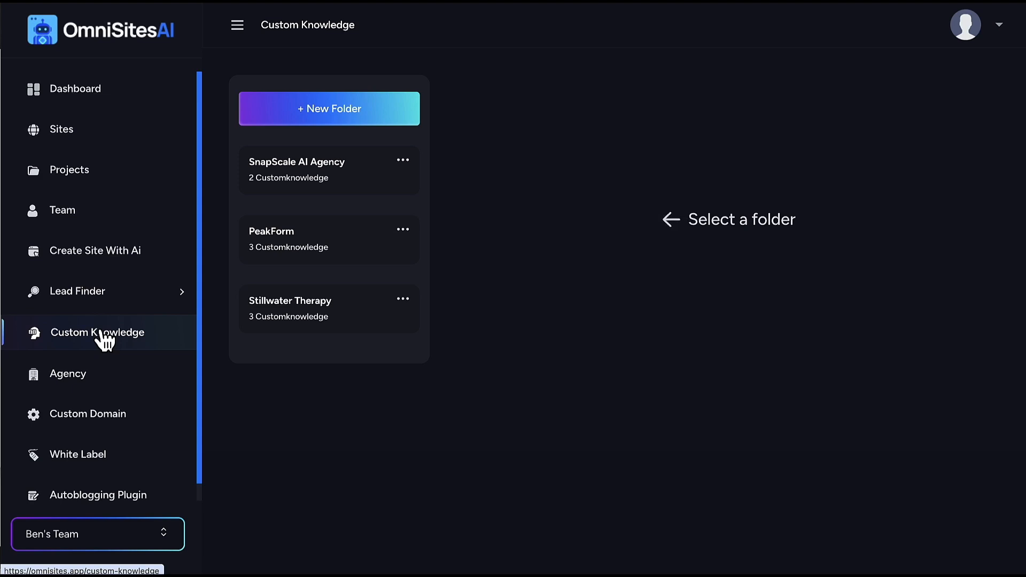
pyautogui.click(325, 120)
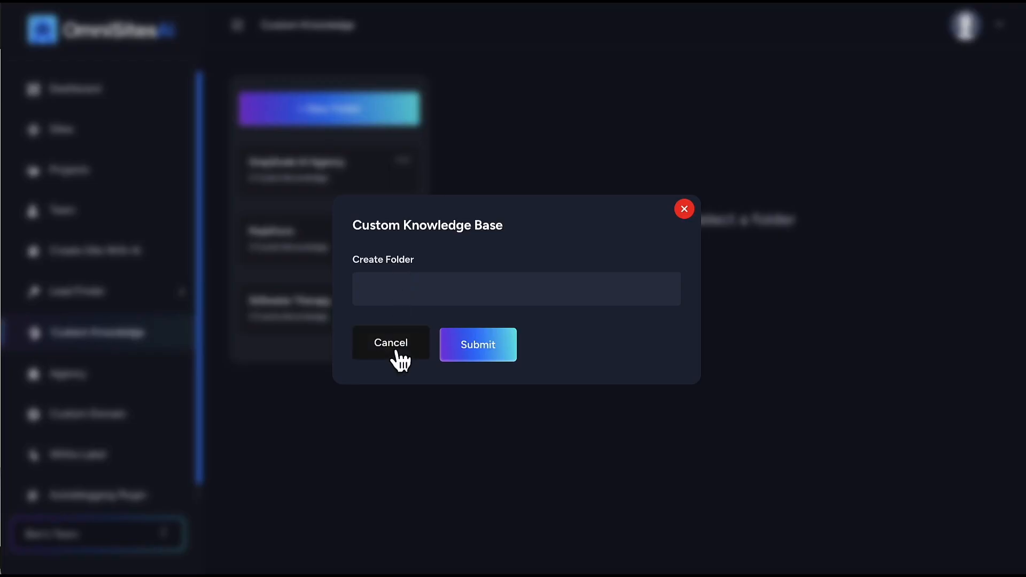
pyautogui.click(398, 352)
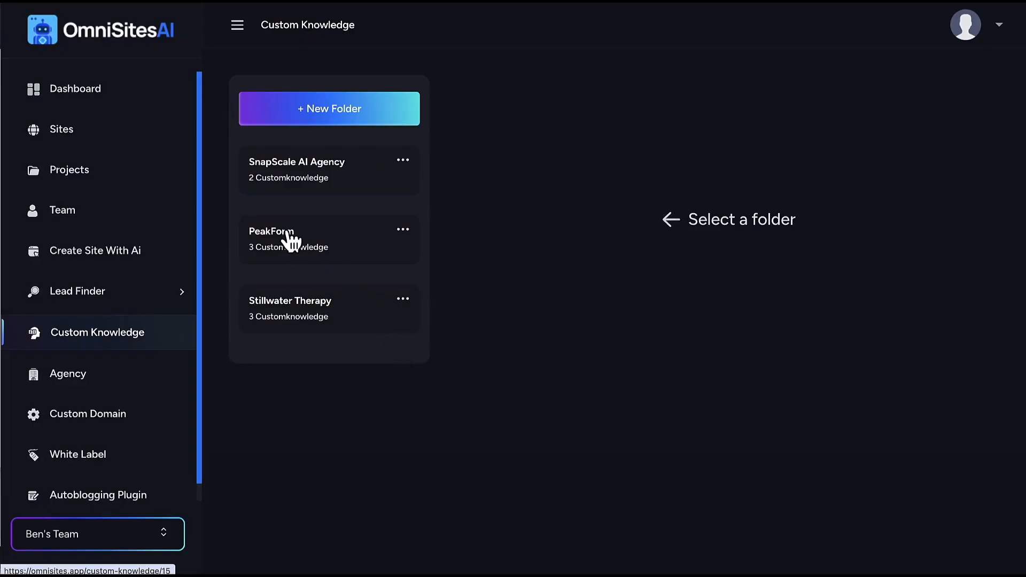
# - Open the PeakForm knowledge folder and compare its website import, file upload and writing options
pyautogui.click(288, 237)
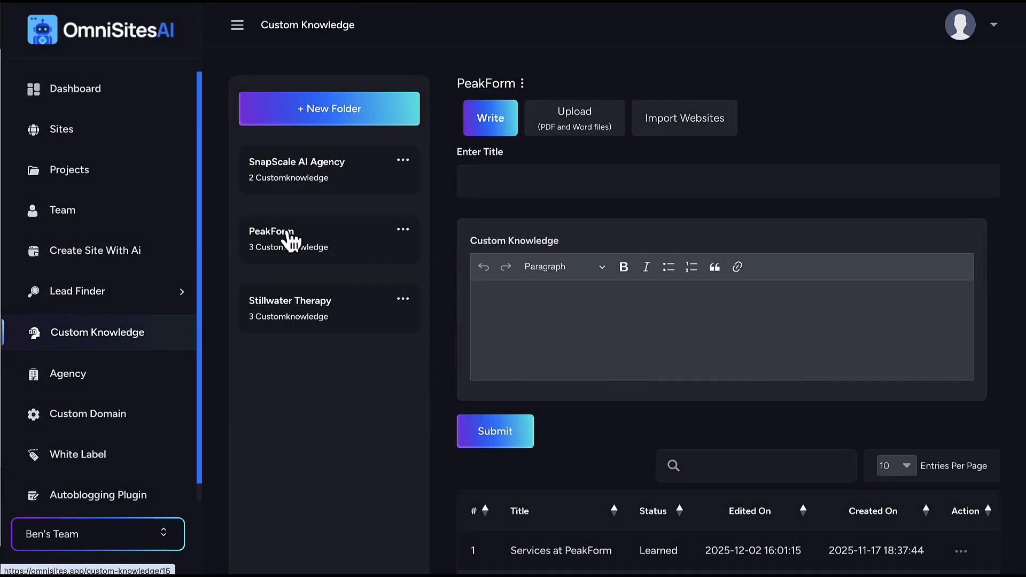
pyautogui.click(237, 26)
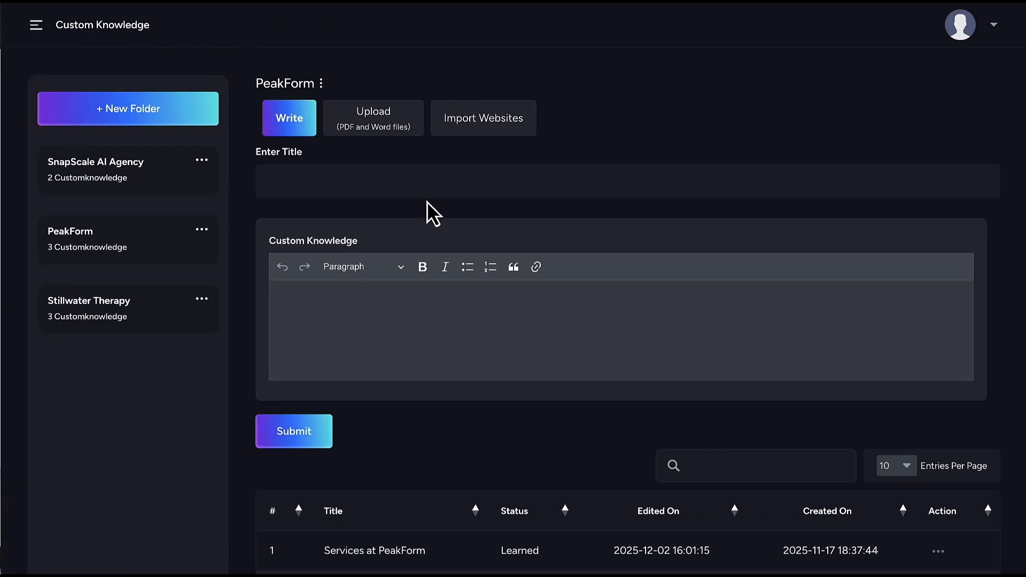
pyautogui.click(499, 133)
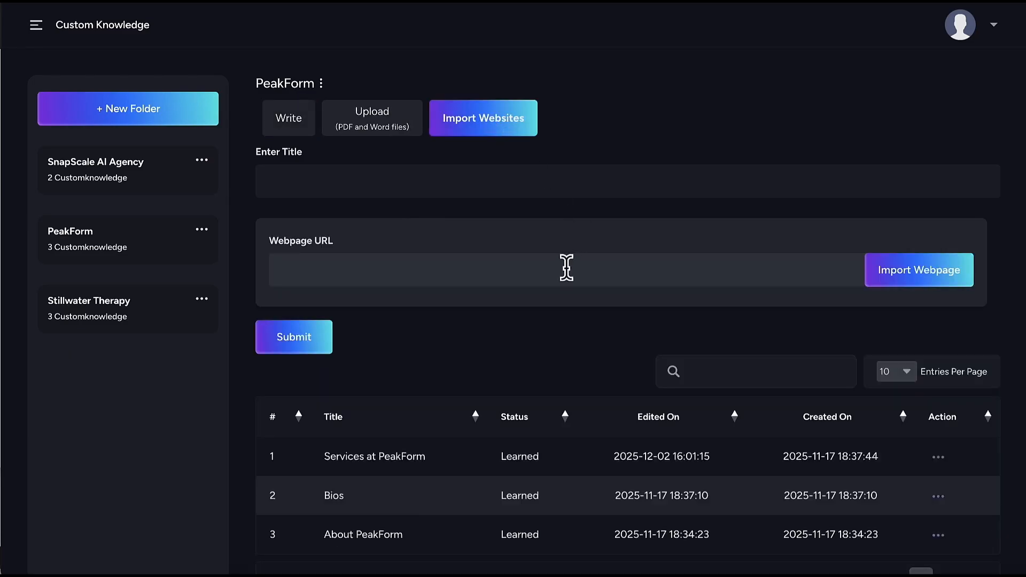
pyautogui.click(379, 137)
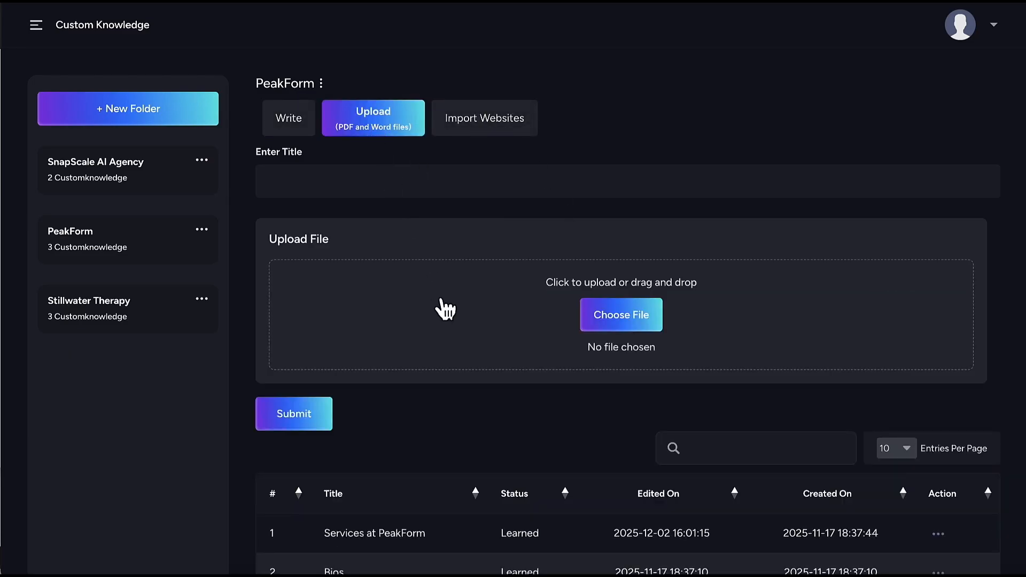
pyautogui.click(303, 135)
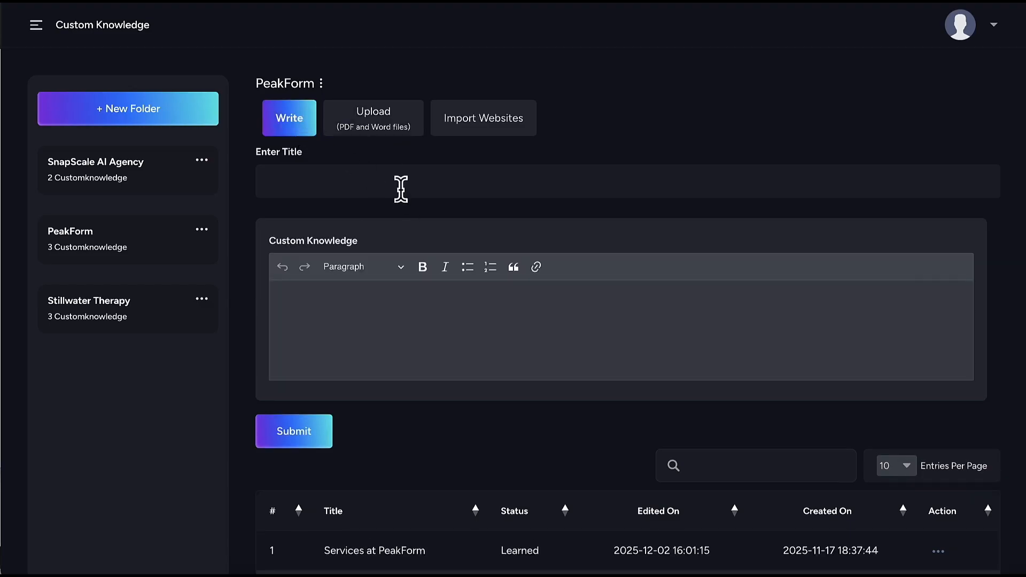
# - Open the "Services at PeakForm" knowledge entry, read through its text and close it without changes
pyautogui.scroll(-2, 395, 185)
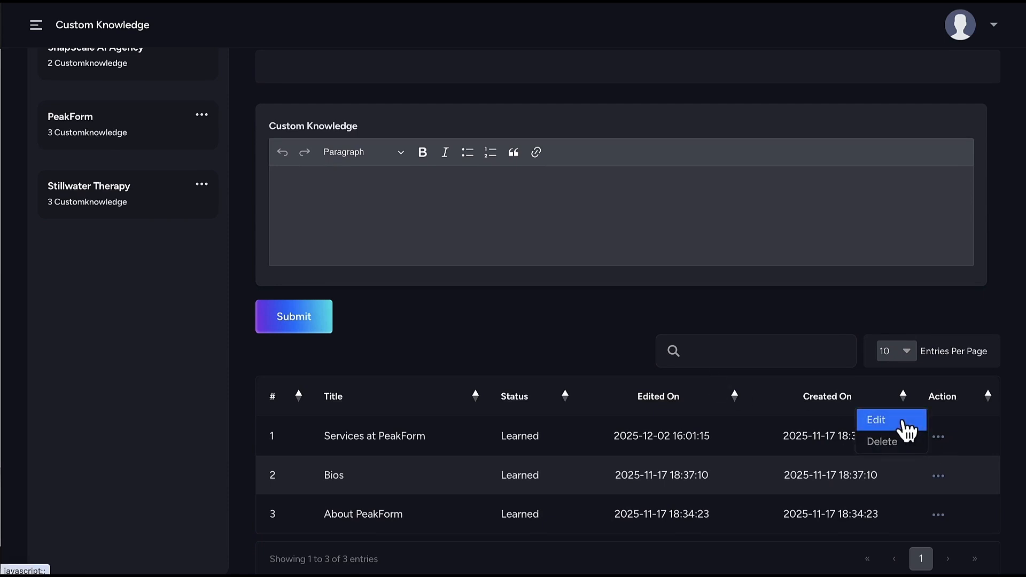
pyautogui.click(901, 421)
pyautogui.scroll(-20, 450, 348)
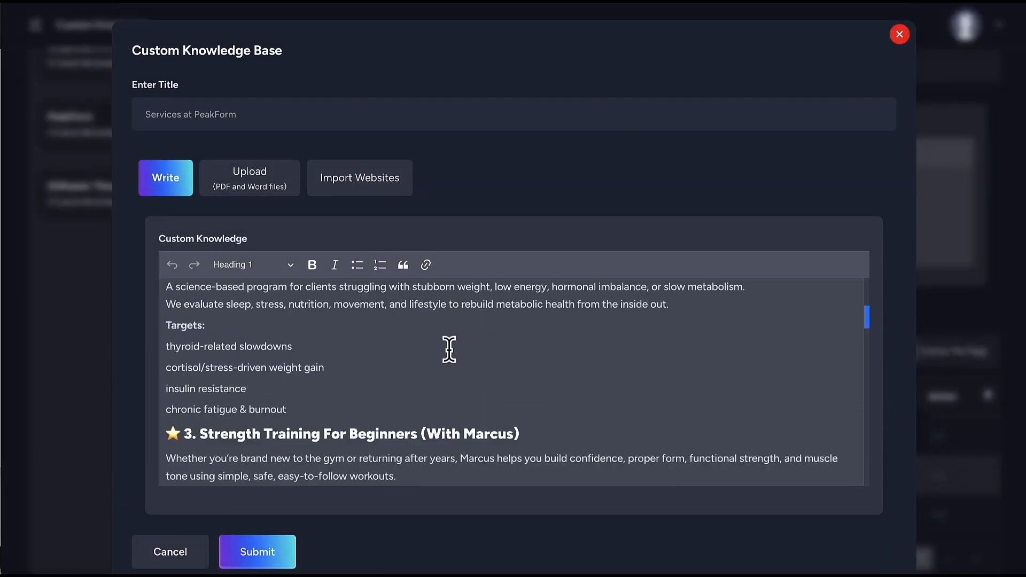
pyautogui.scroll(-5, 441, 393)
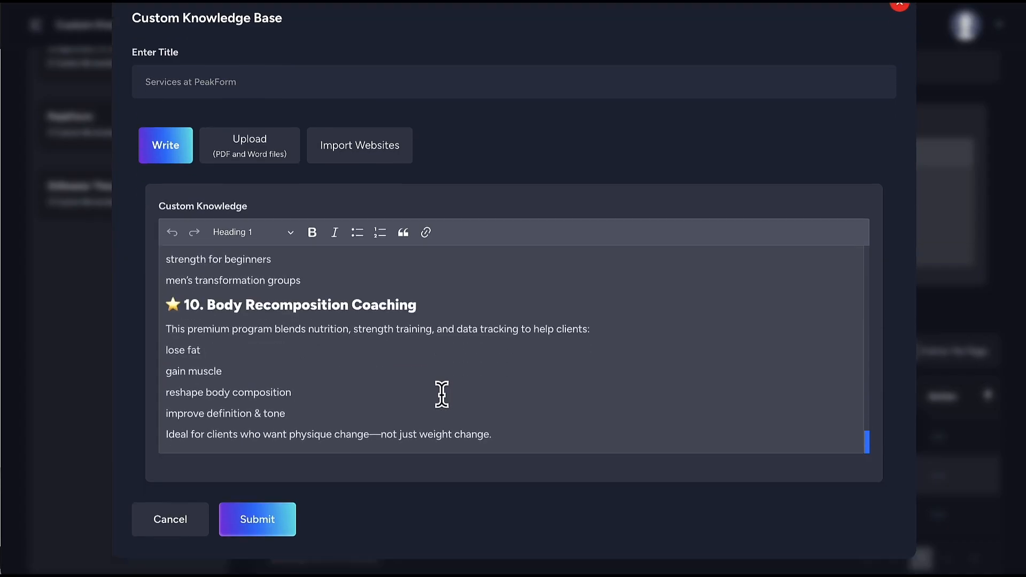
pyautogui.click(176, 518)
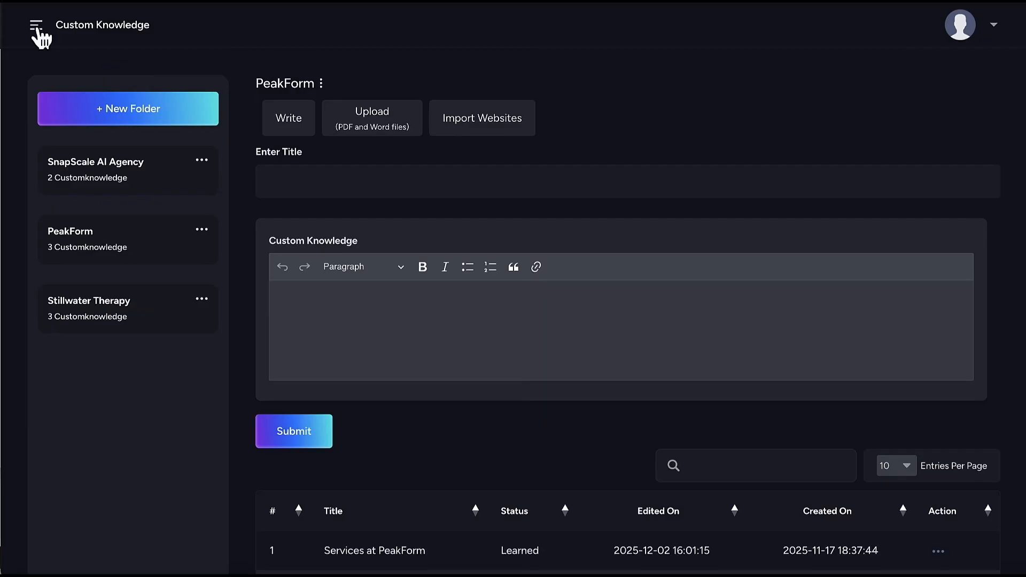
# - Open the Sites list and start creating a new website with AI
pyautogui.click(37, 25)
pyautogui.click(62, 138)
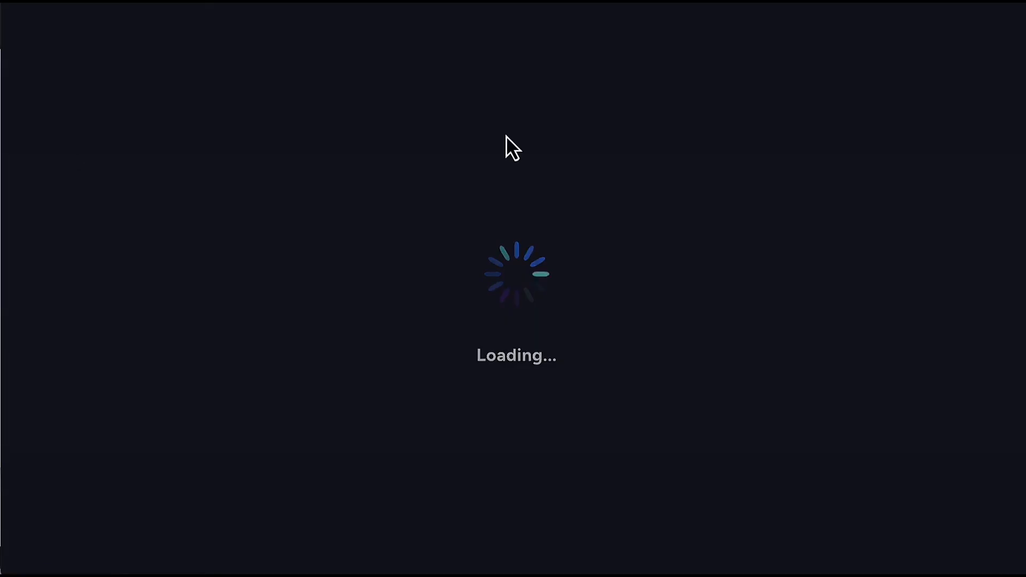
pyautogui.click(240, 27)
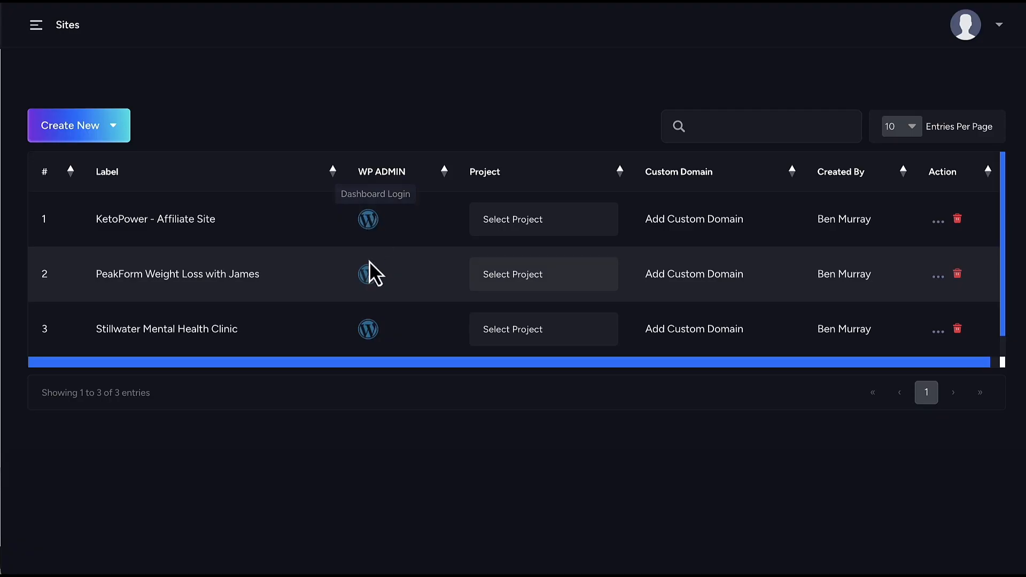
pyautogui.click(85, 134)
pyautogui.click(87, 187)
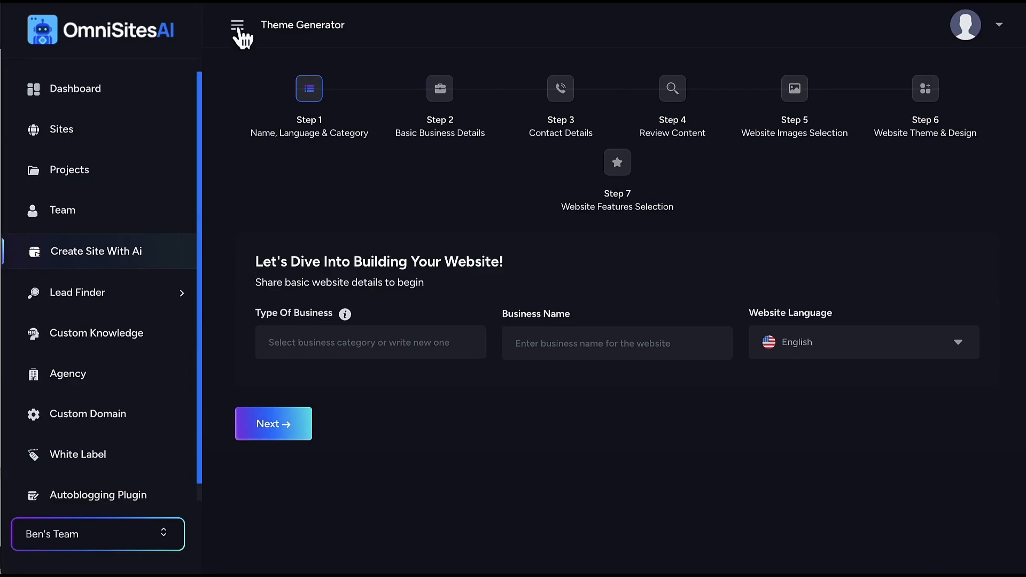
# - Collapse the navigation sidebar and set the type of business to Personal Trainer
pyautogui.click(238, 26)
pyautogui.click(197, 261)
pyautogui.write('pers')
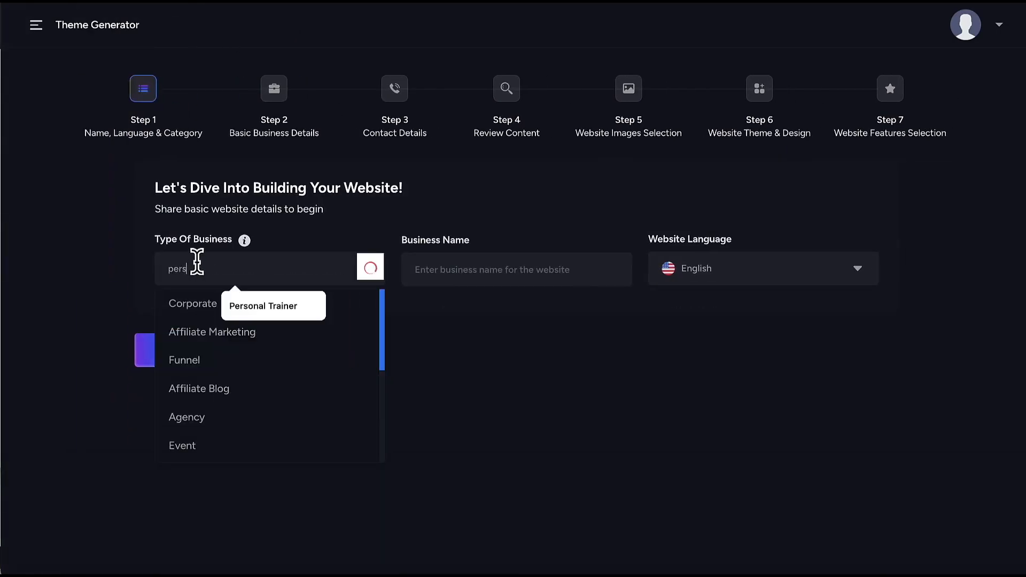
pyautogui.write('ona')
pyautogui.click(256, 310)
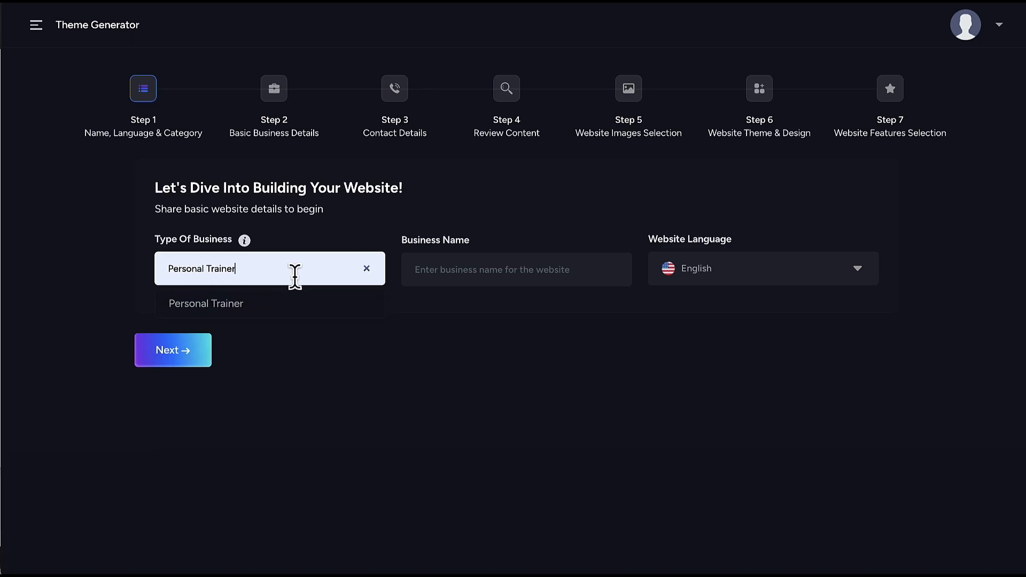
pyautogui.click(272, 321)
# - Set the business name to "PeakForm Weight Loss with James" and proceed to the basic business details
pyautogui.click(443, 267)
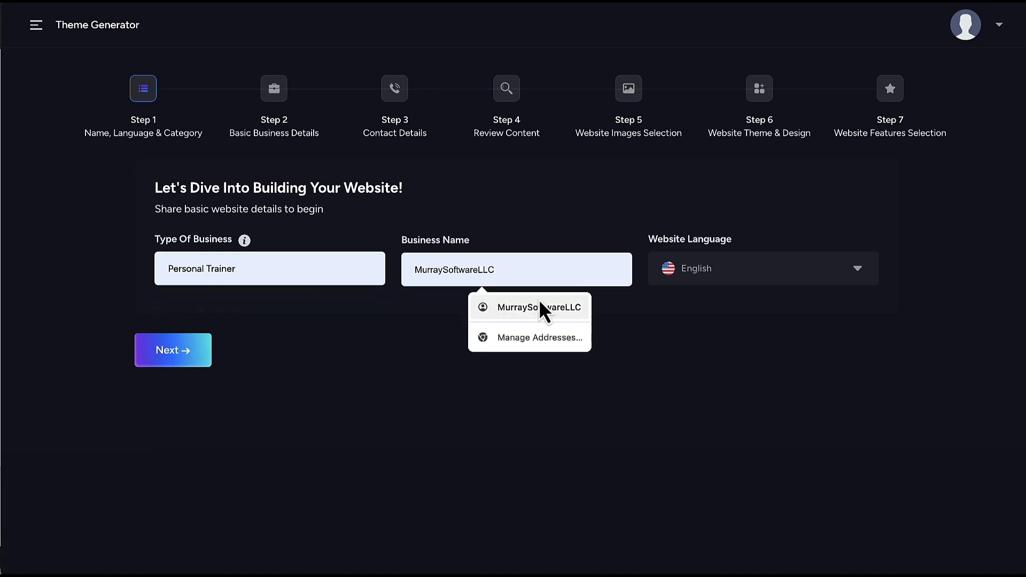
pyautogui.write('P')
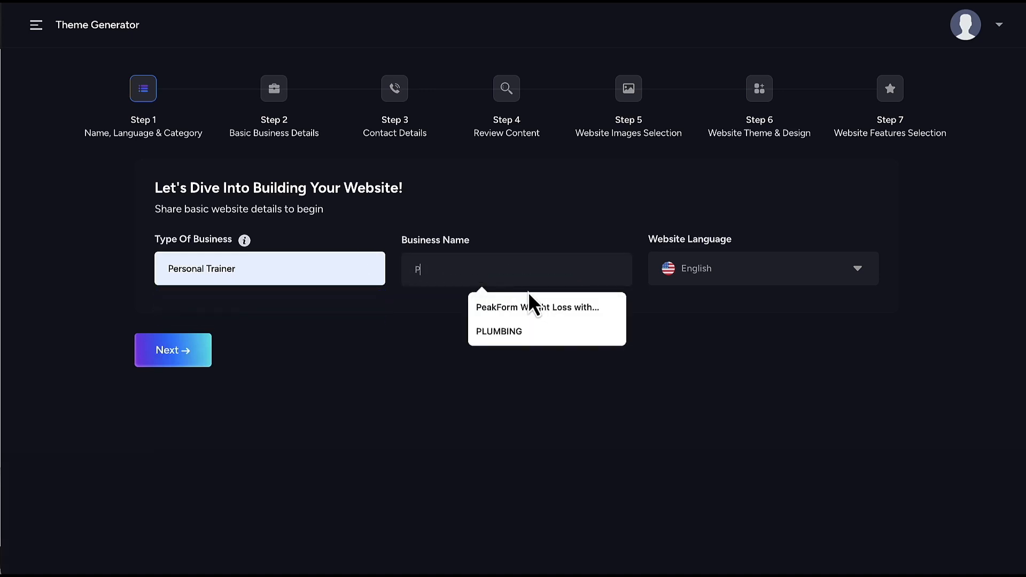
pyautogui.click(521, 302)
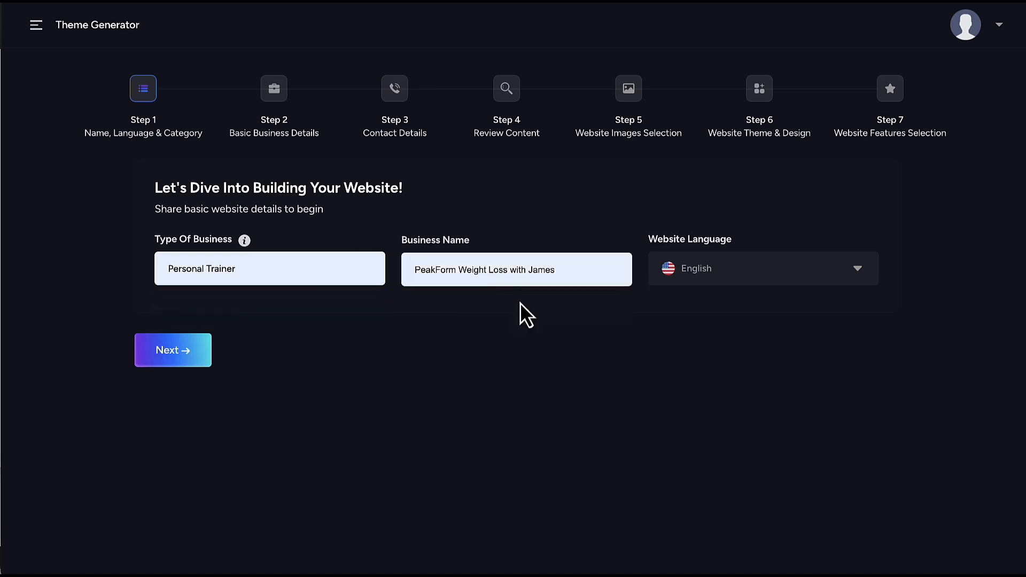
pyautogui.click(182, 371)
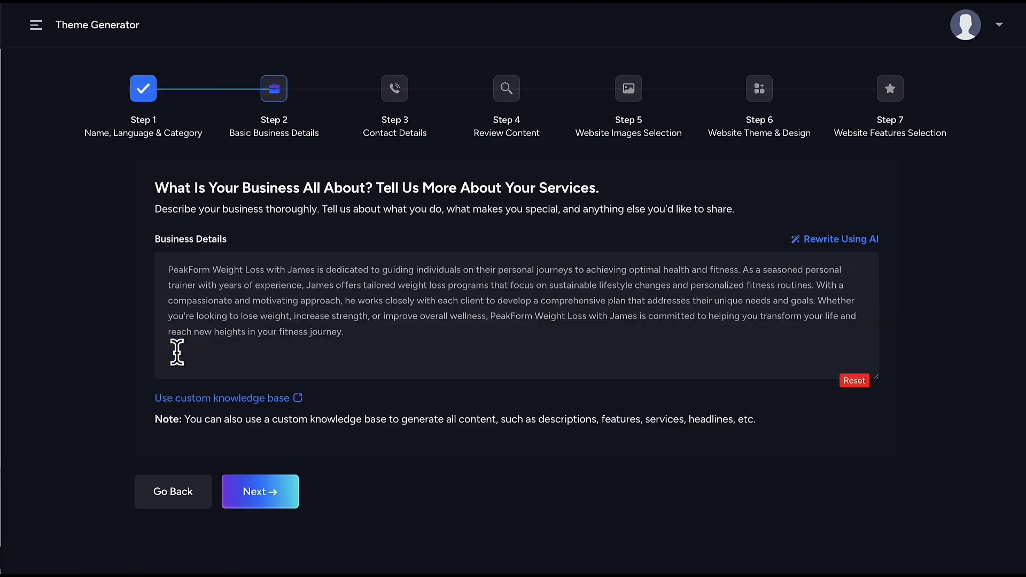
# - Fill the business details from the custom knowledge base and continue past the contact details to the content review
pyautogui.click(188, 398)
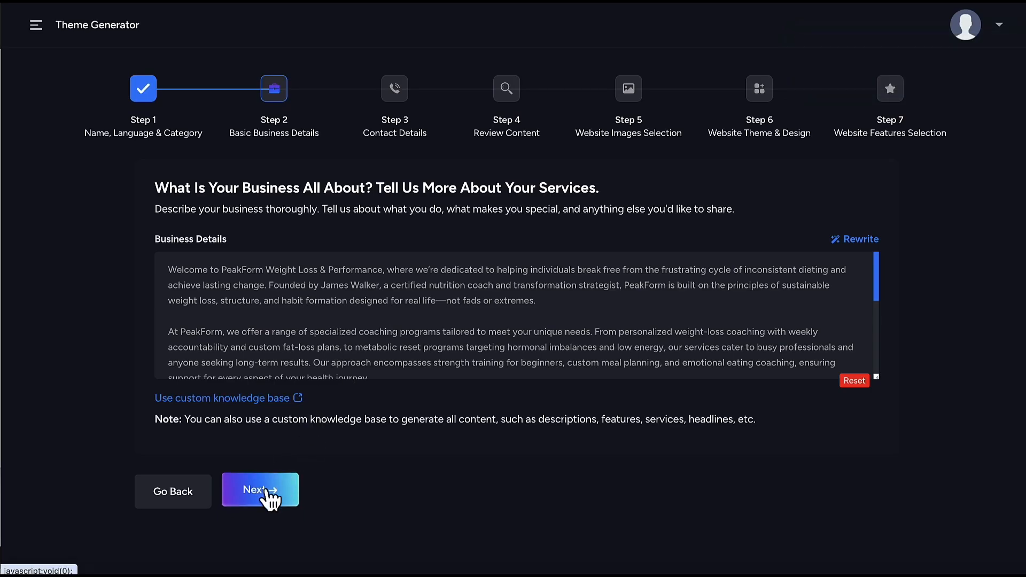
pyautogui.click(273, 298)
pyautogui.scroll(-3, 338, 434)
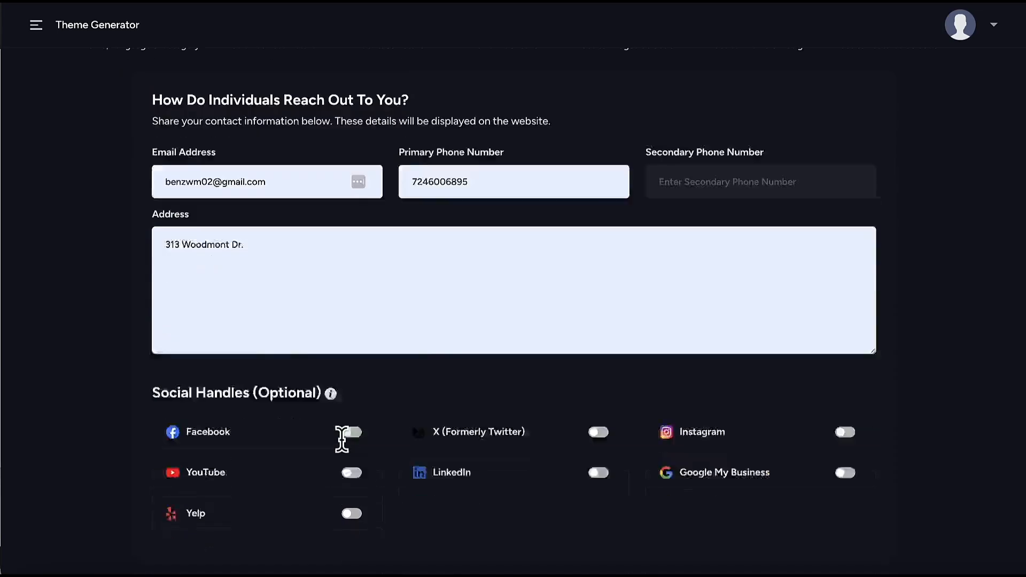
pyautogui.click(262, 541)
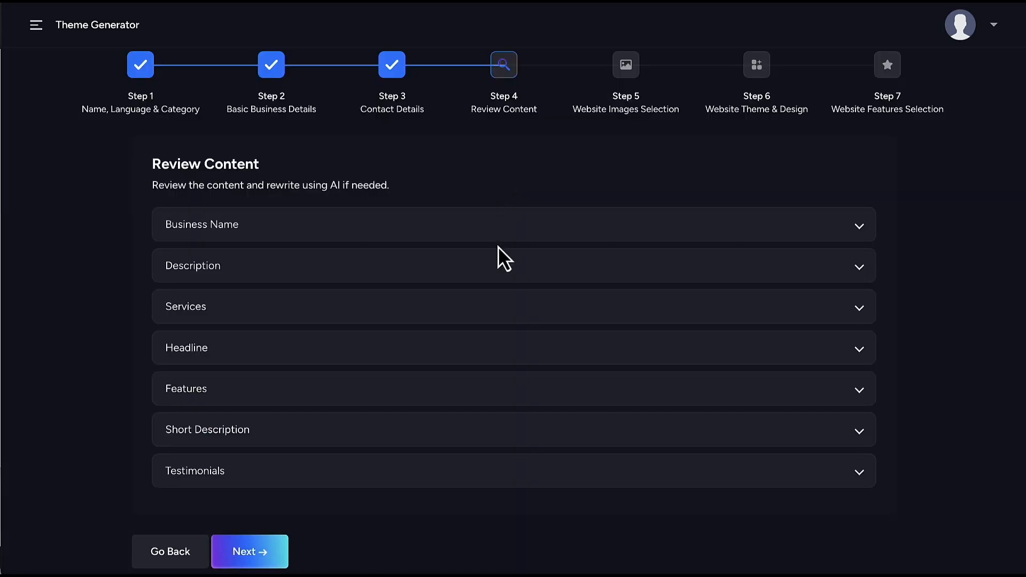
# - Review the generated Description and Services text for the website, expanding each section in turn
pyautogui.click(500, 270)
pyautogui.scroll(2, 555, 355)
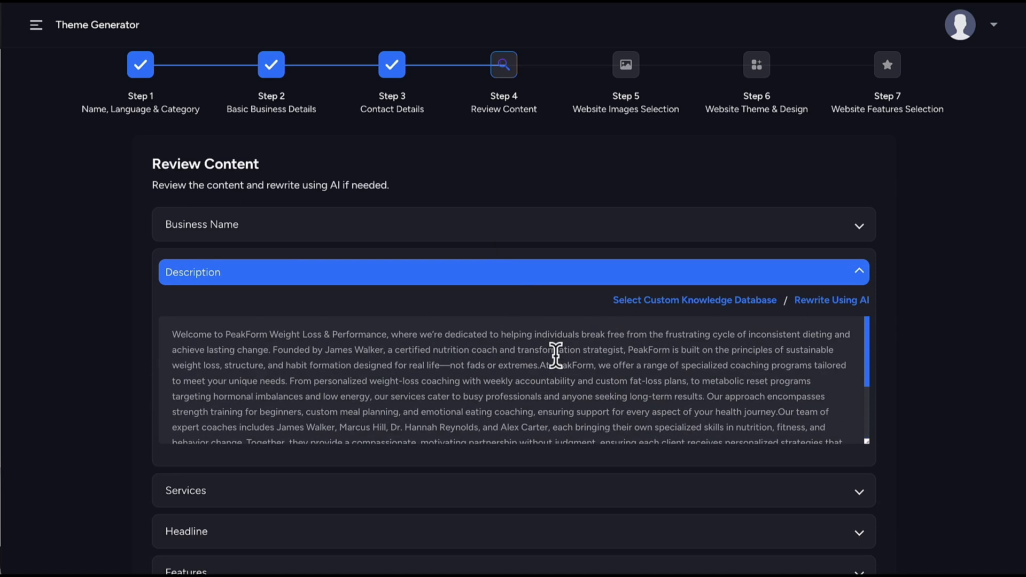
pyautogui.click(546, 278)
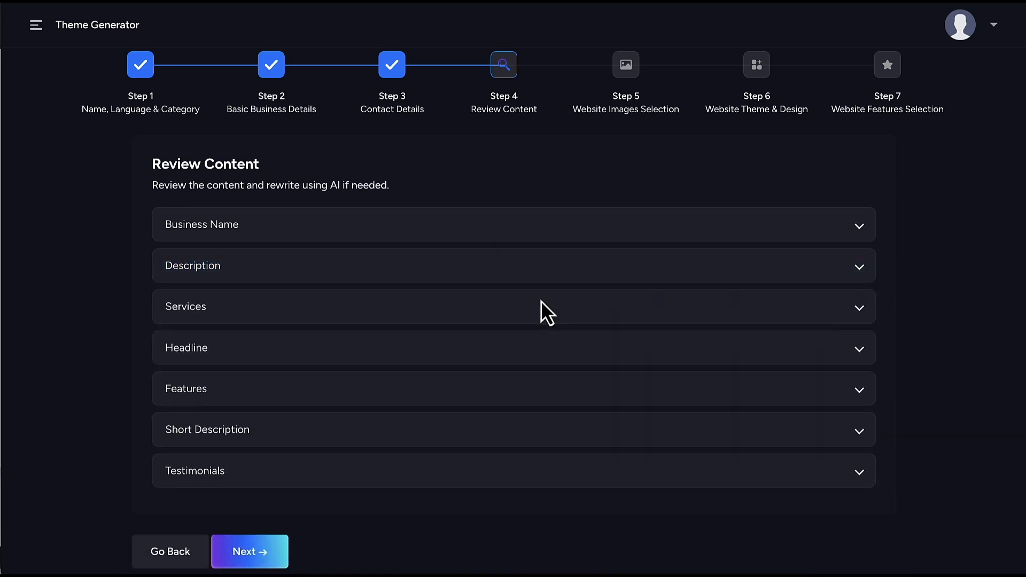
pyautogui.click(535, 309)
pyautogui.scroll(-6, 582, 385)
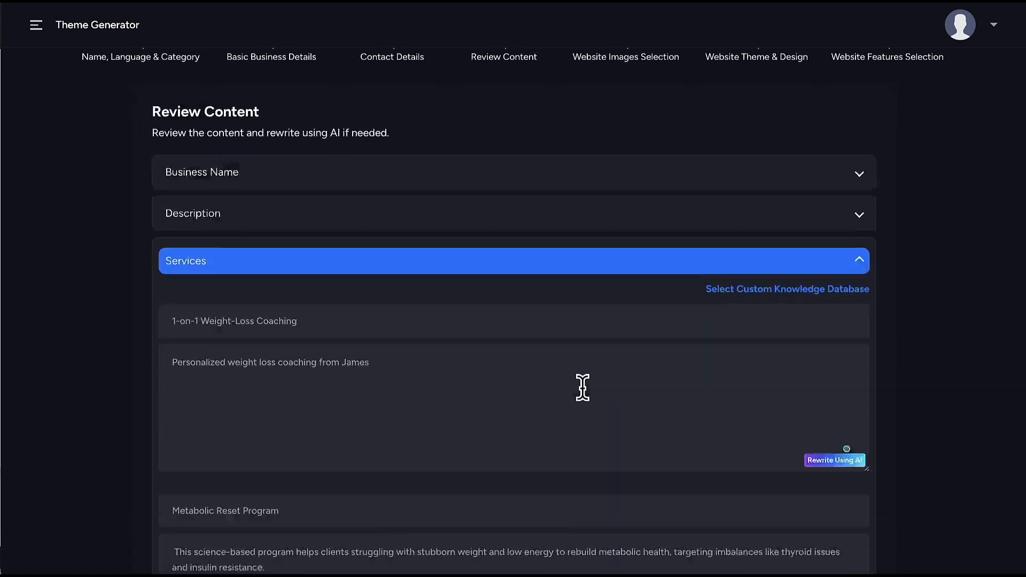
pyautogui.scroll(-1, 582, 386)
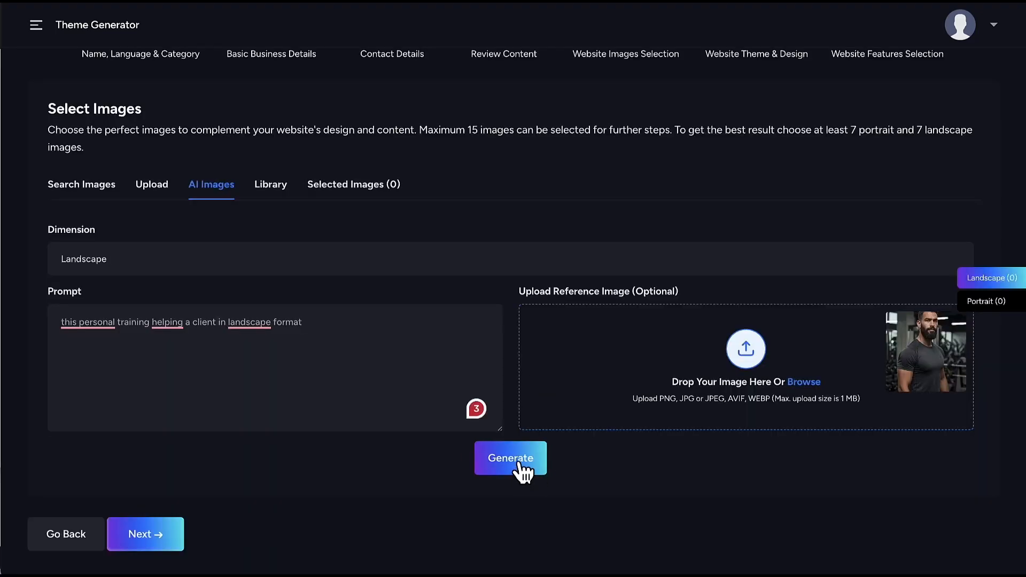
# - Generate a landscape AI image of the trainer helping a client, and select the Pexels gym photo of two people with battle ropes
pyautogui.click(521, 471)
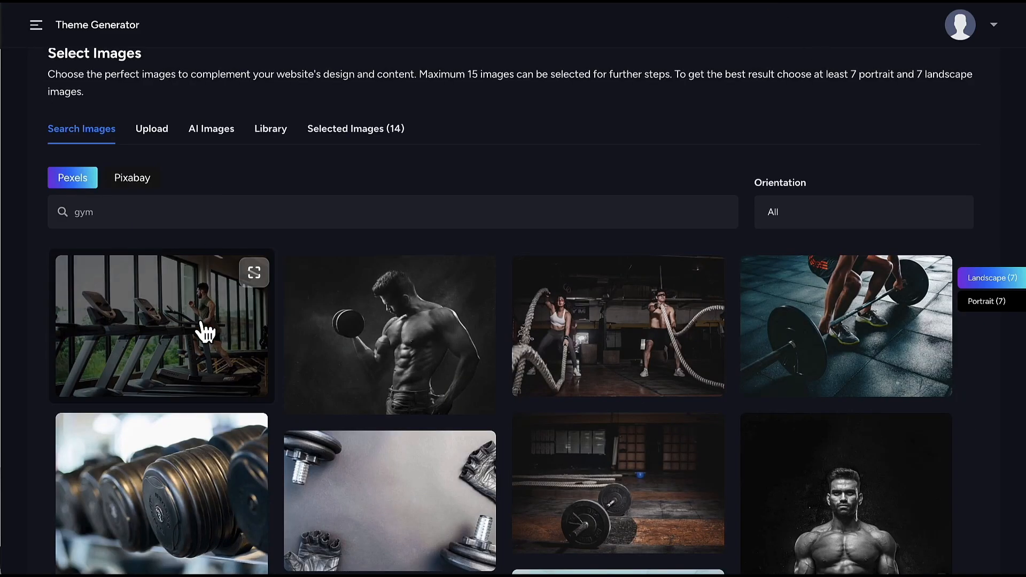
pyautogui.click(562, 336)
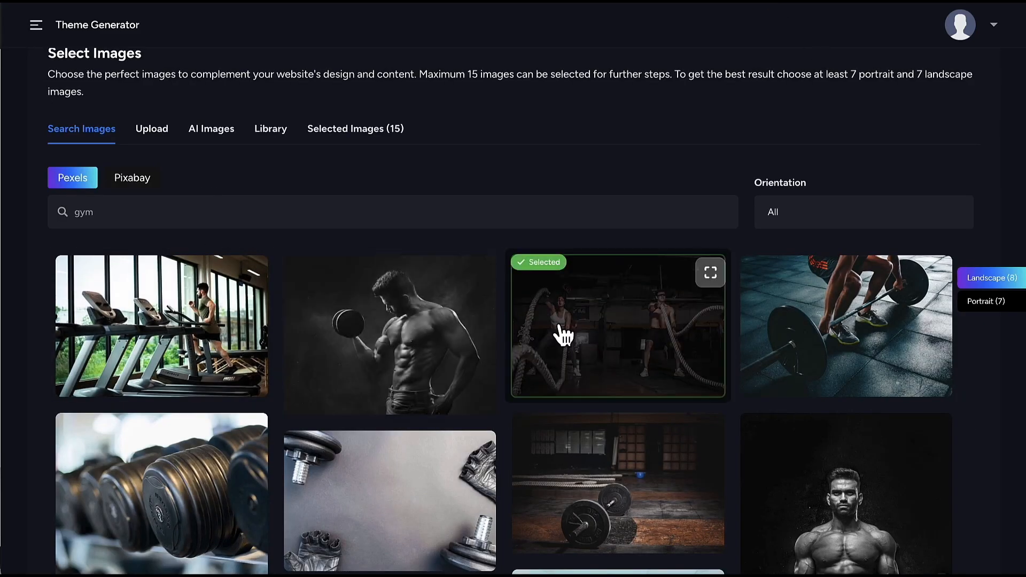
pyautogui.click(562, 336)
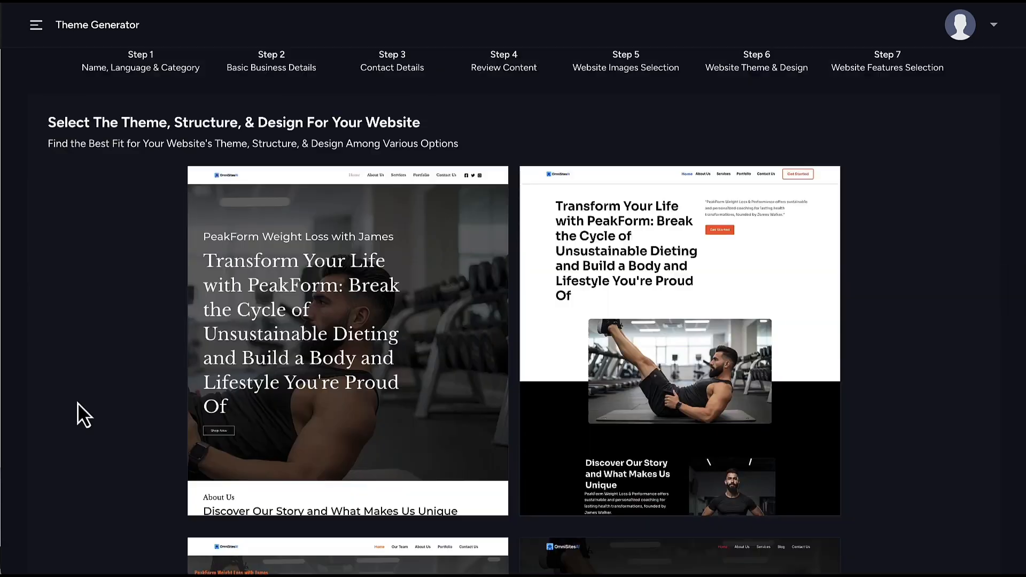
# - Compare the suggested website themes and choose the dark-hero design with three service photos beneath it
pyautogui.scroll(-8, 78, 402)
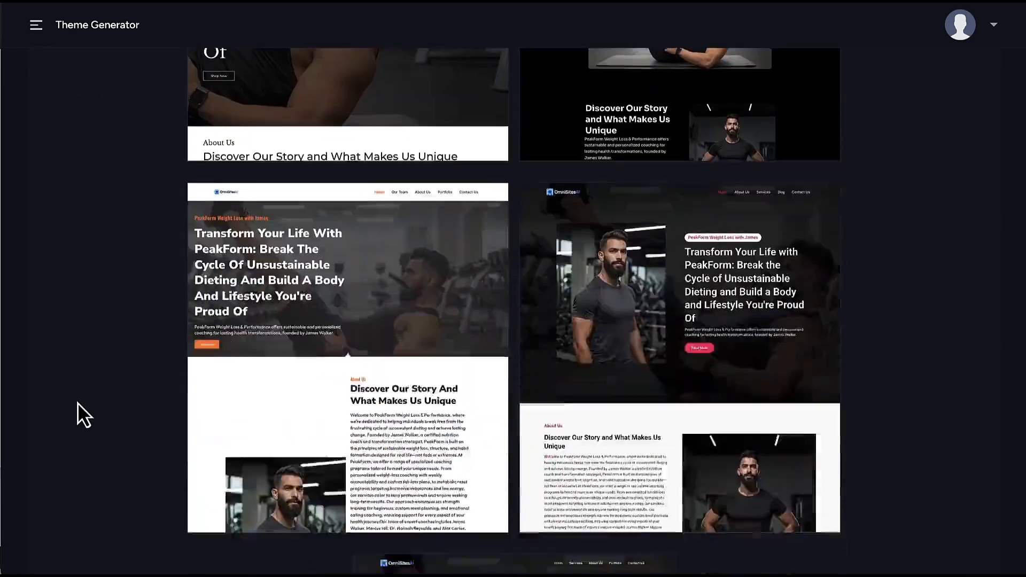
pyautogui.scroll(-6, 78, 402)
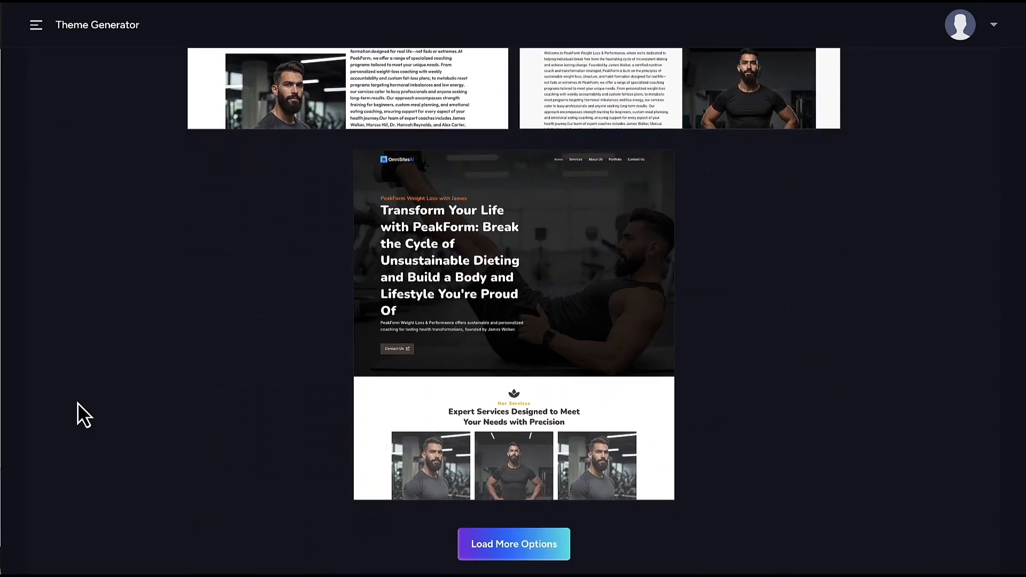
pyautogui.click(425, 350)
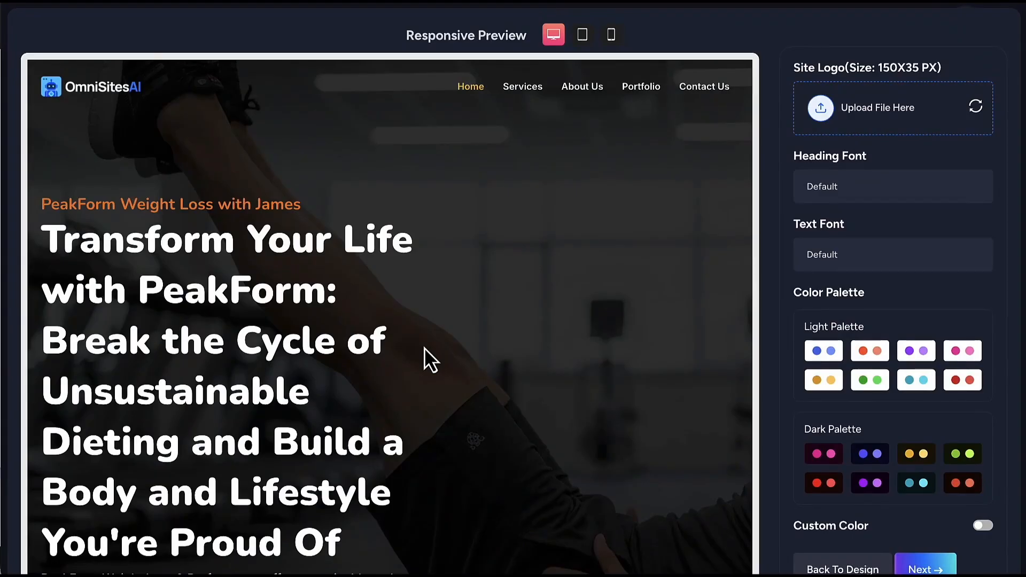
# - Apply the blue-violet dark color palette to the theme, check the preview and continue to the website features
pyautogui.scroll(-5, 424, 348)
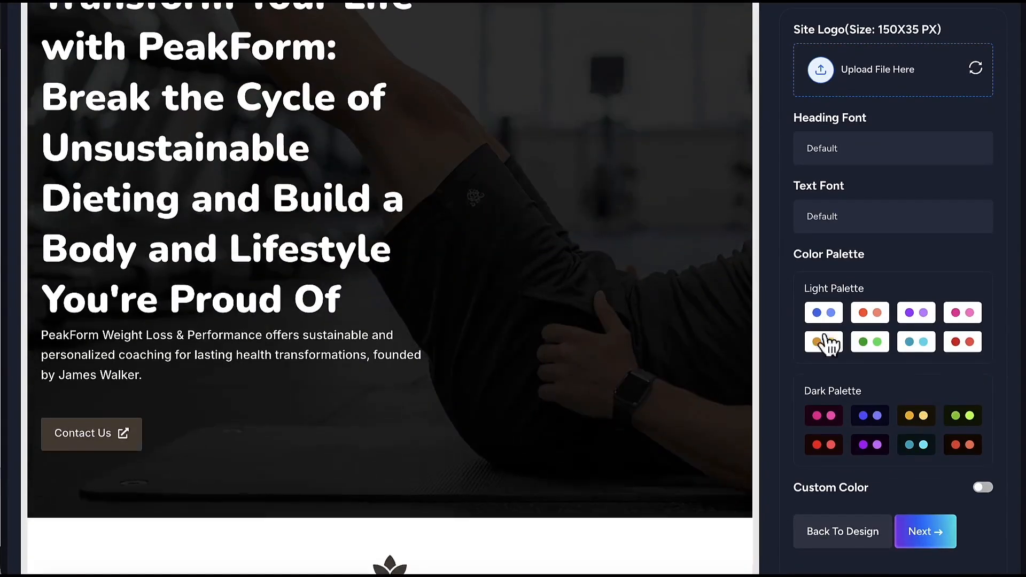
pyautogui.click(864, 422)
pyautogui.scroll(-15, 646, 439)
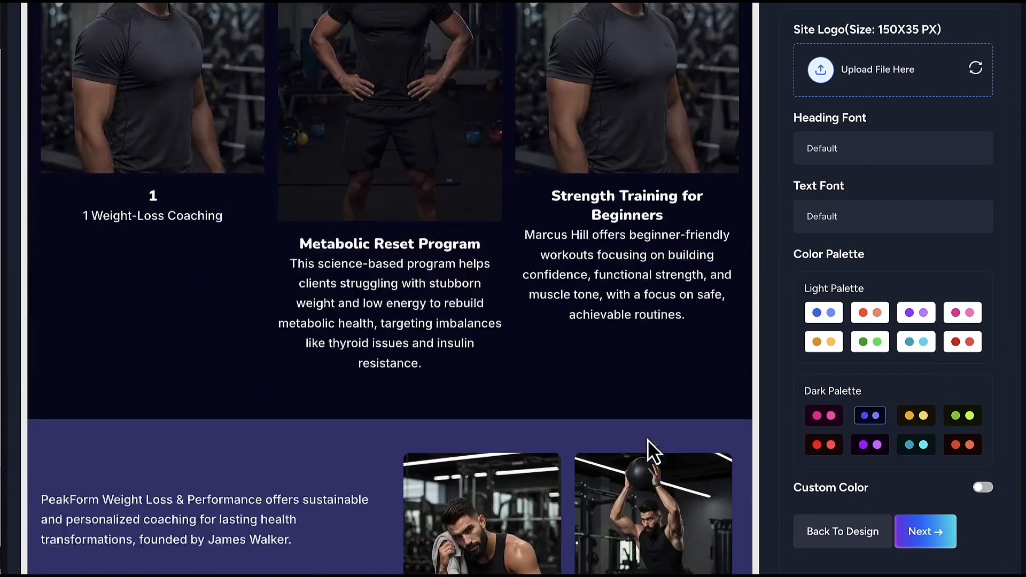
pyautogui.scroll(-4, 646, 439)
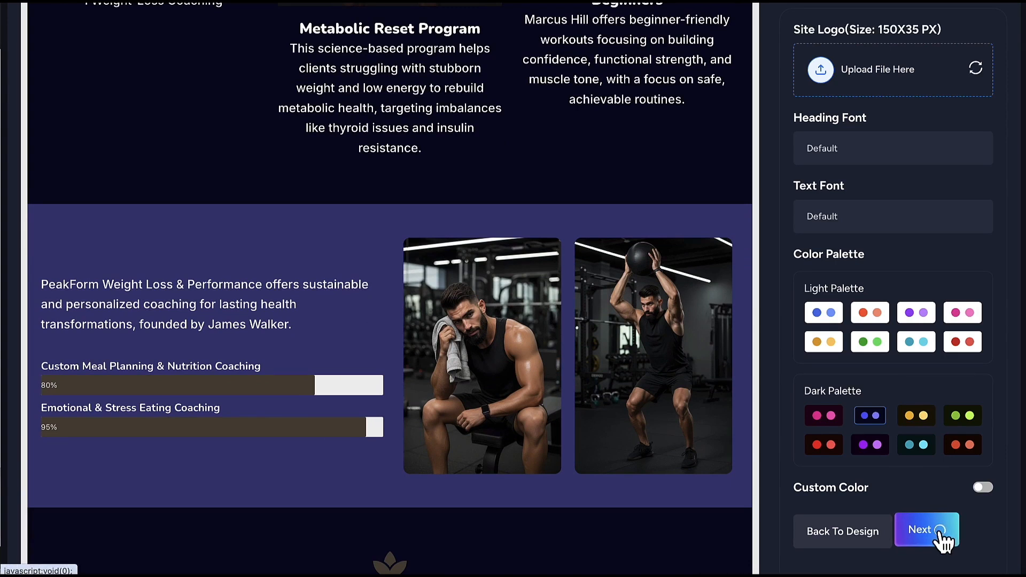
# - Add the Ecommerce and Security And Firewall features to the website
pyautogui.scroll(-1, 698, 287)
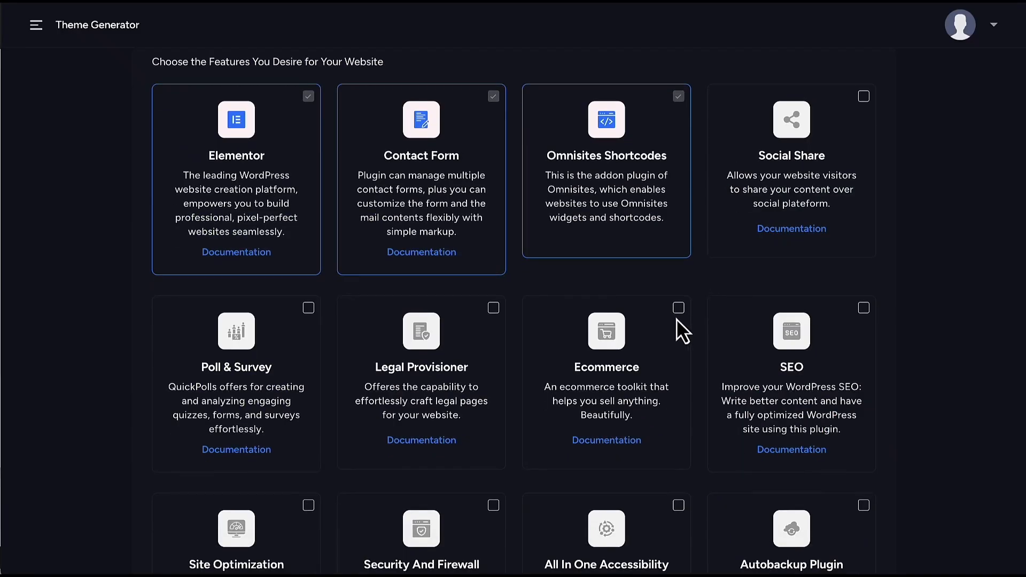
pyautogui.click(679, 310)
pyautogui.scroll(-2, 546, 365)
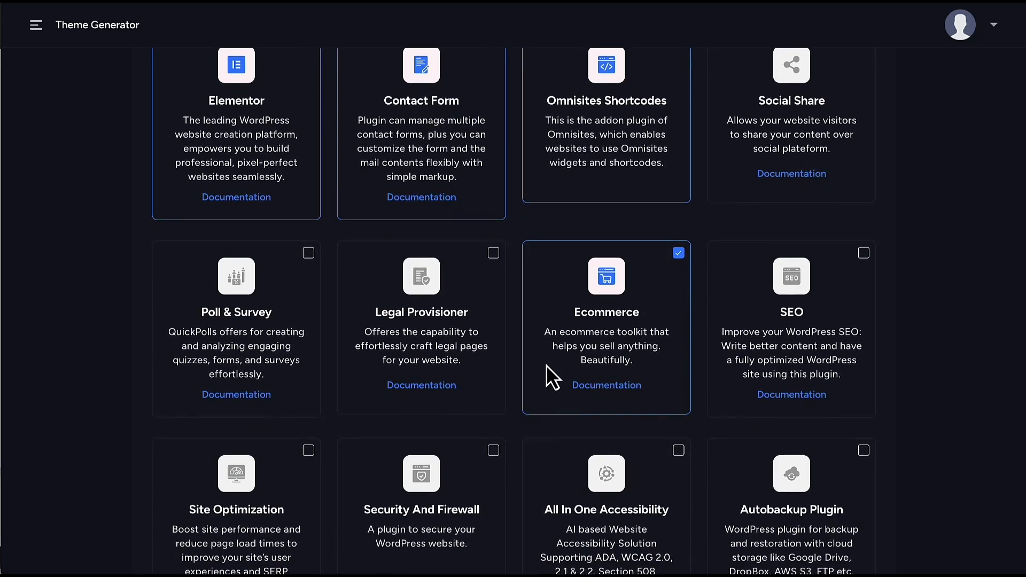
pyautogui.click(493, 448)
pyautogui.scroll(-5, 497, 457)
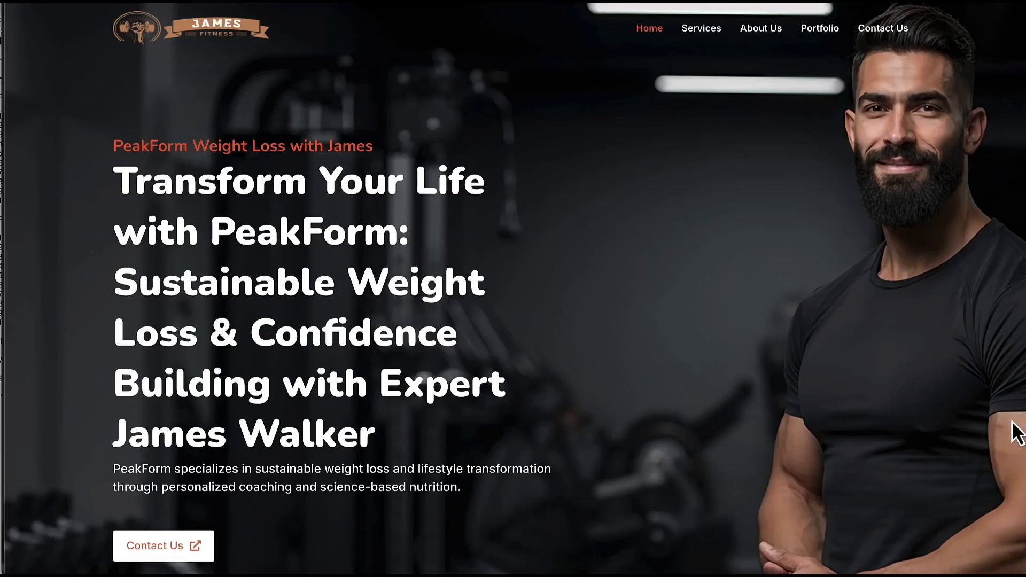
# - Look through the generated PeakForm homepage from its hero area down to the services section
pyautogui.scroll(-7, 1015, 430)
pyautogui.scroll(-15, 1015, 430)
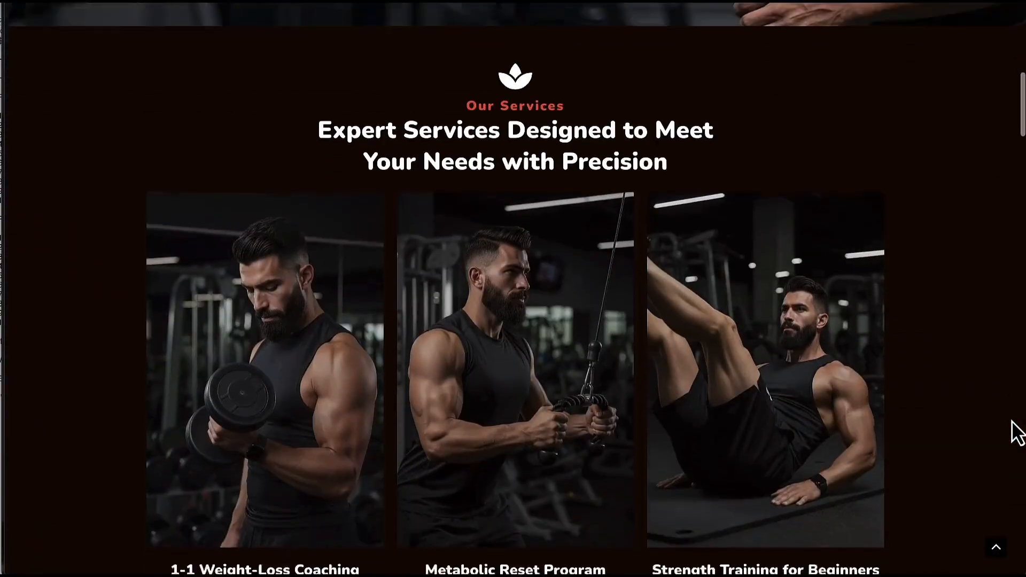
pyautogui.scroll(-8, 1015, 431)
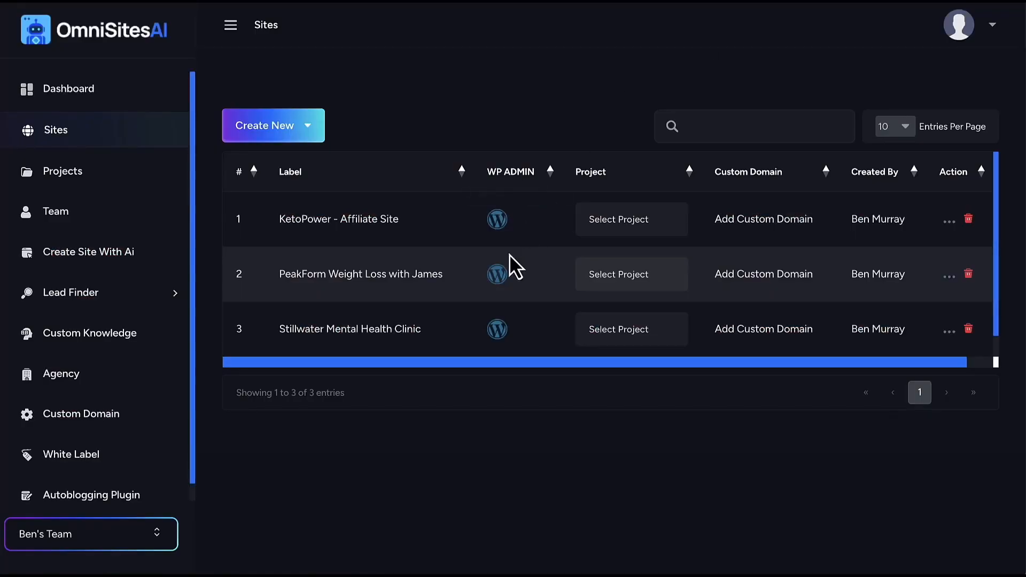
# - Check the additional actions available for the PeakForm website in the Sites list
pyautogui.click(949, 276)
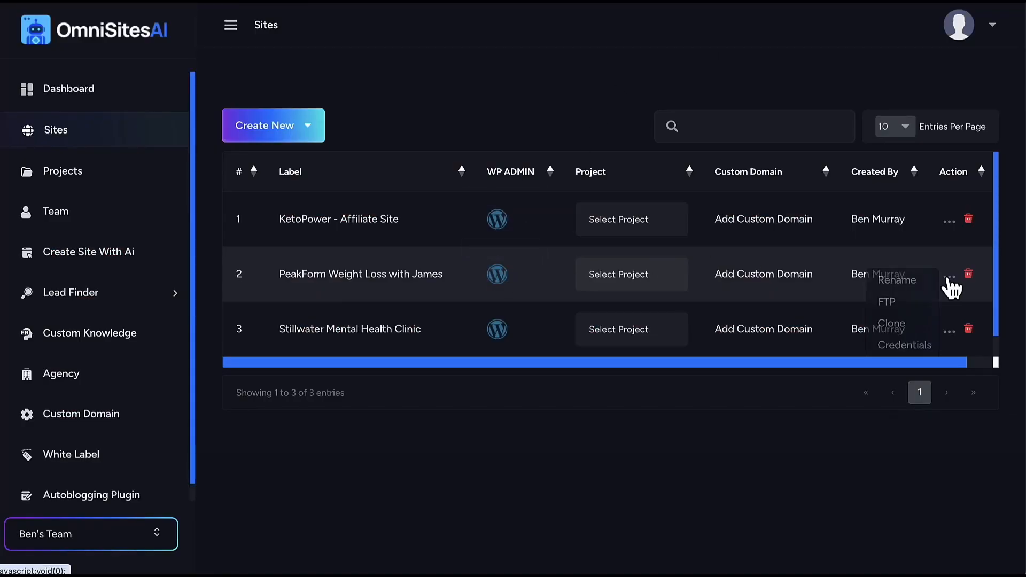
pyautogui.scroll(-1, 915, 320)
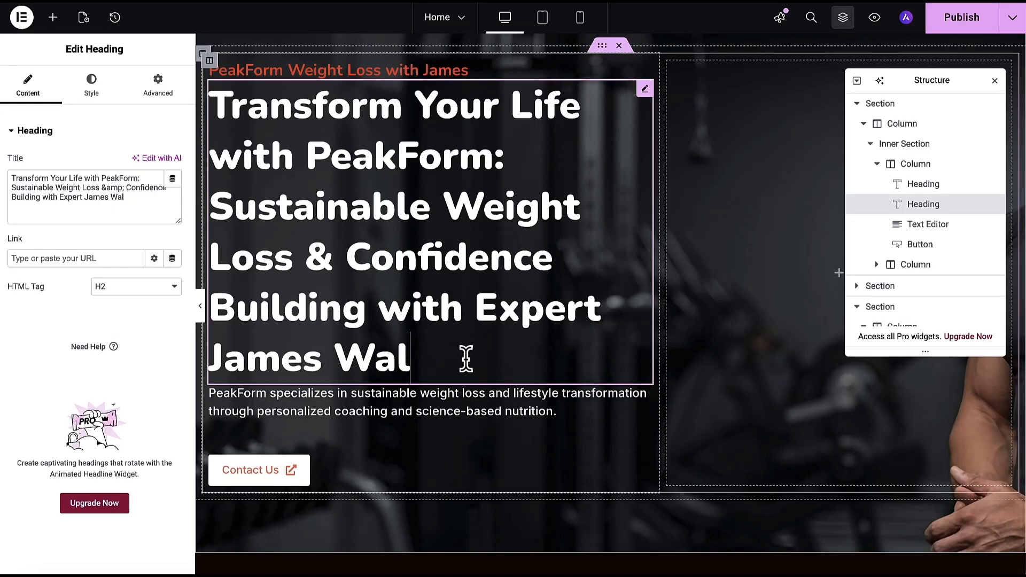
# - Complete the trainer's surname at the end of the hero heading in Elementor and select the paragraph below it
pyautogui.write('r')
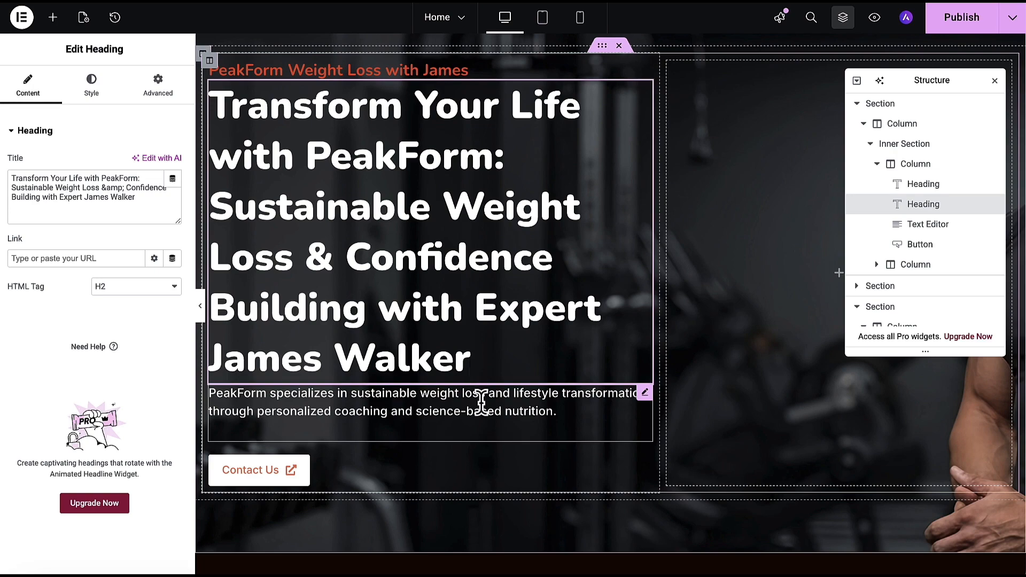
pyautogui.click(481, 401)
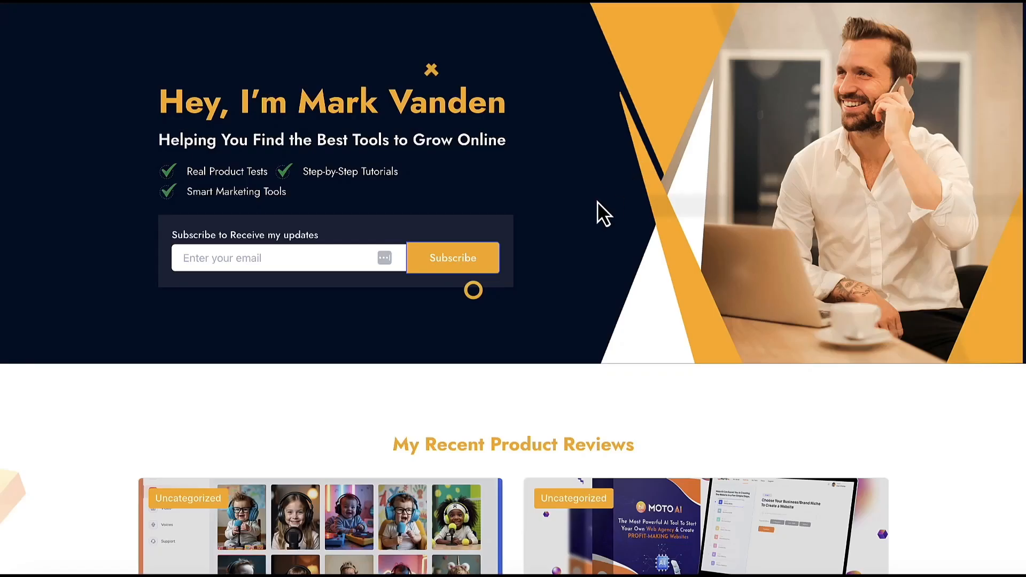
# - Browse the affiliate site's recent product reviews and open the "Create Viral Baby Videos" review to look through it
pyautogui.scroll(-3, 599, 214)
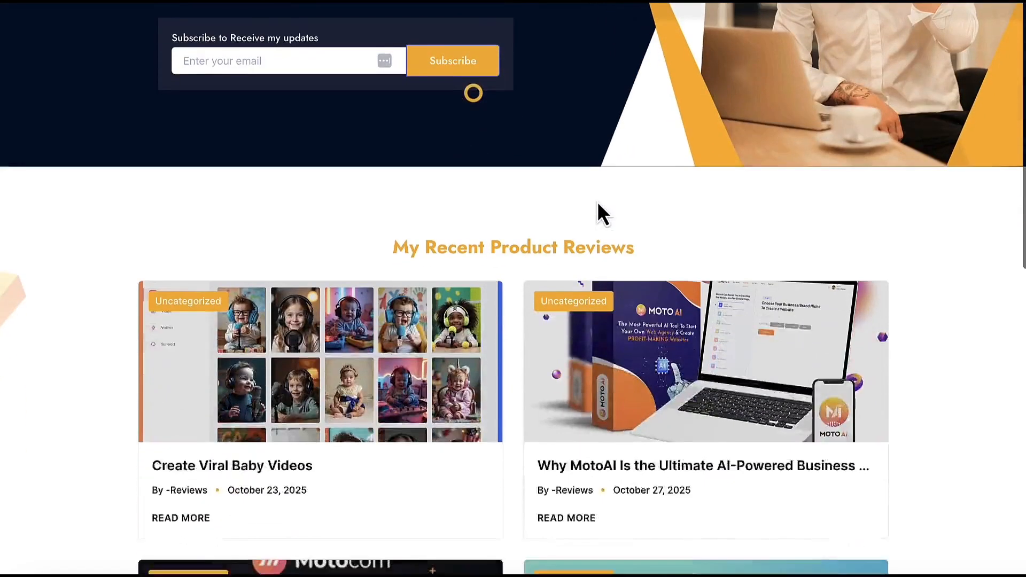
pyautogui.scroll(-2, 597, 201)
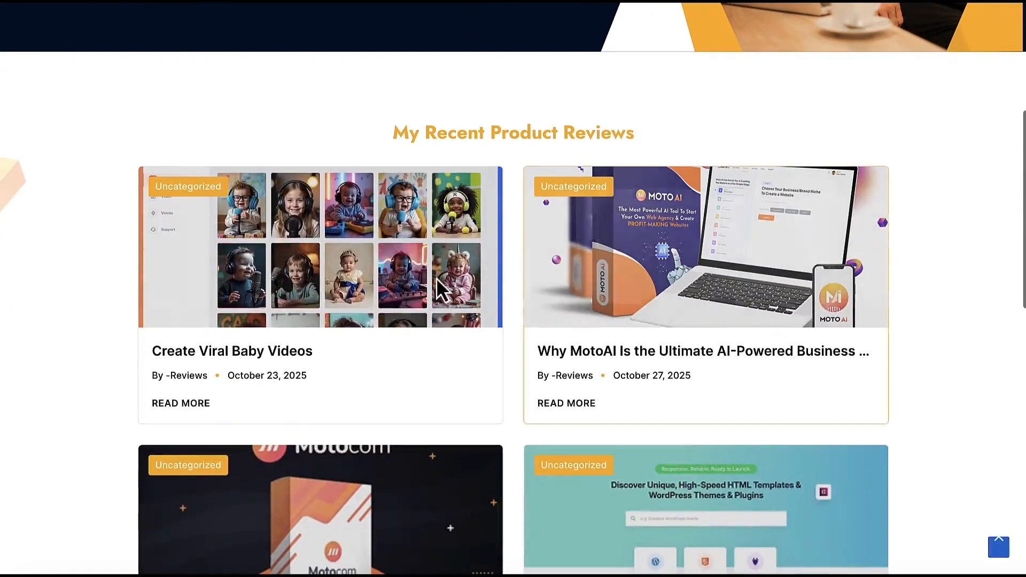
pyautogui.click(267, 355)
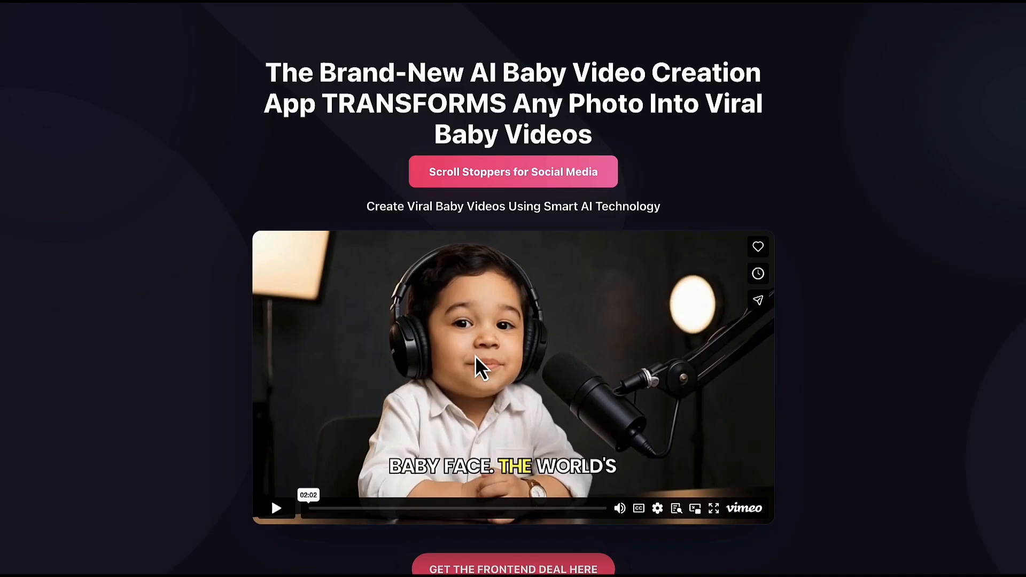
pyautogui.scroll(-5, 476, 355)
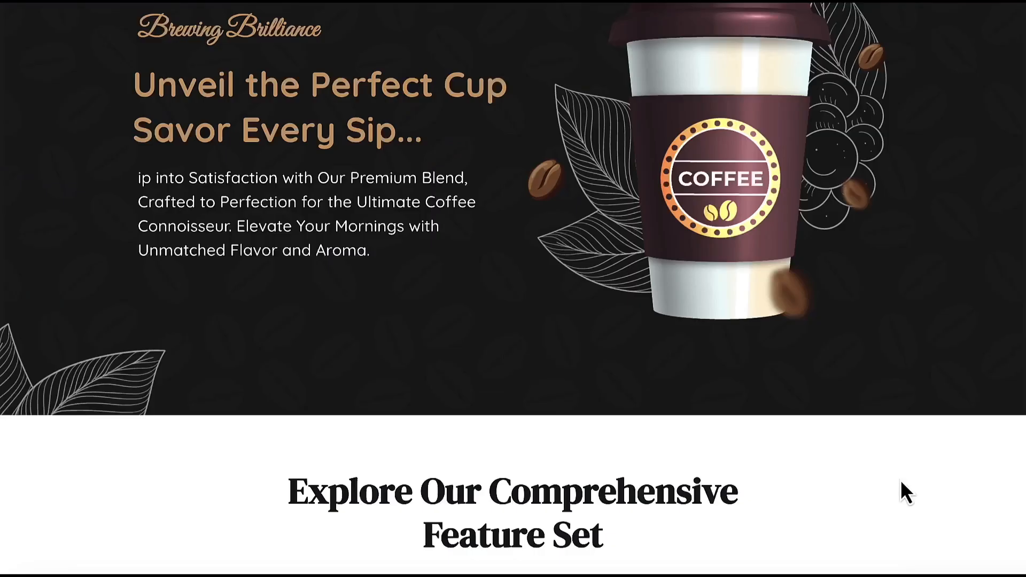
# - Look through the coffee website's feature set and services sections
pyautogui.scroll(-10, 901, 482)
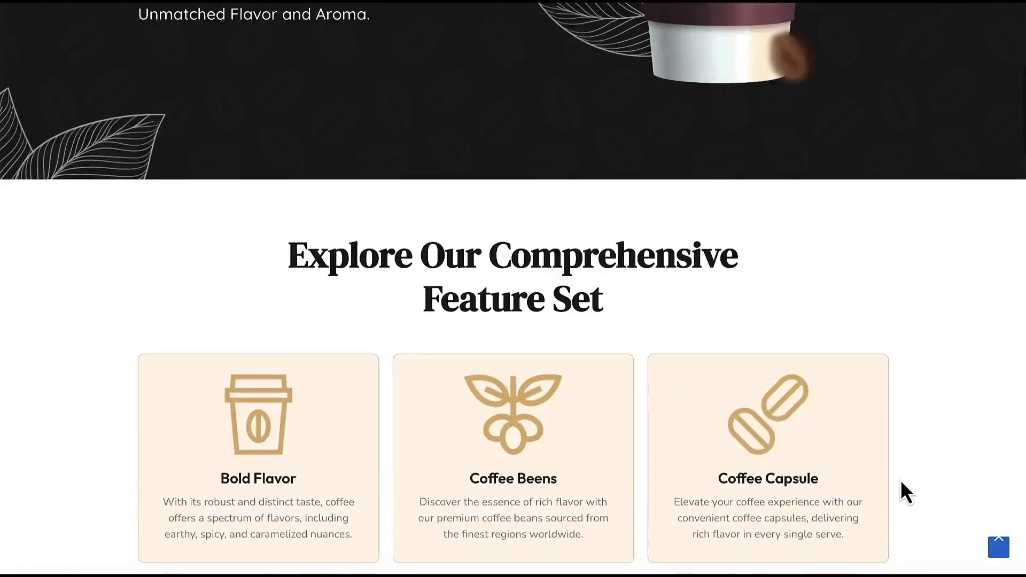
pyautogui.scroll(-2, 900, 479)
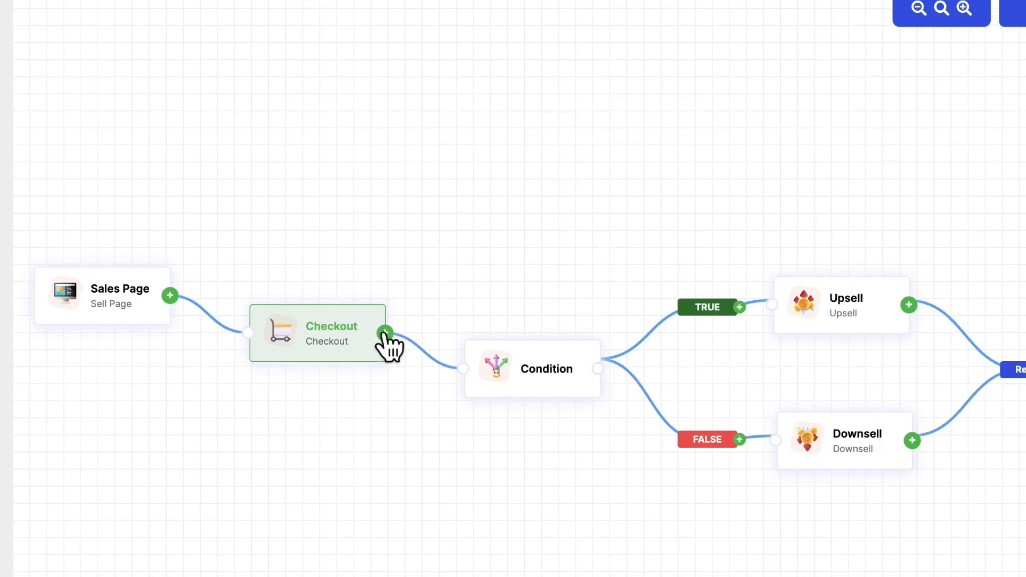
# - Look through the electronics store site's top categories, hot products and promotional banners
pyautogui.moveTo(385, 333); pyautogui.dragTo(417, 271)
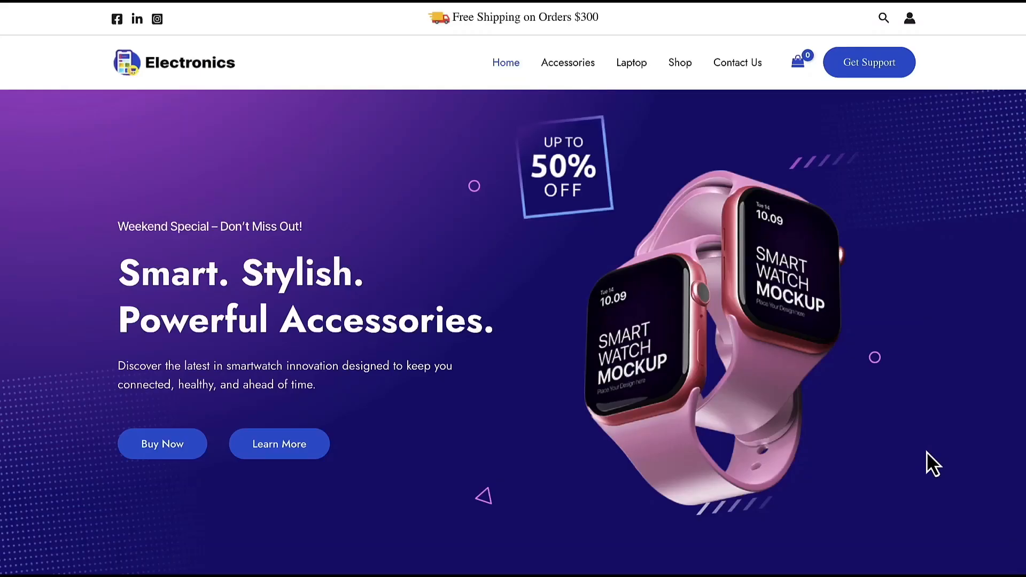
pyautogui.scroll(-8, 928, 462)
pyautogui.scroll(-10, 927, 455)
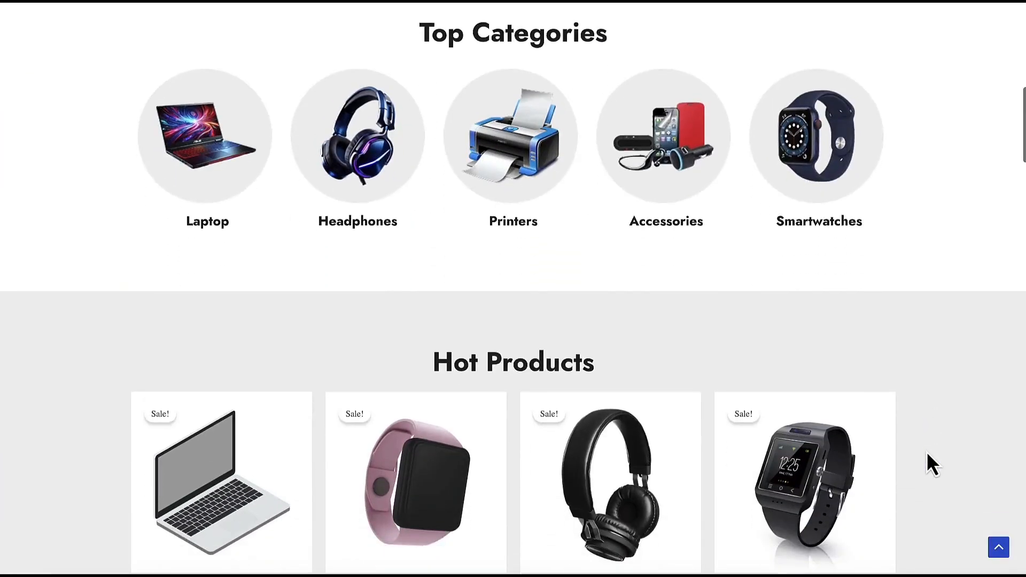
pyautogui.scroll(-10, 927, 451)
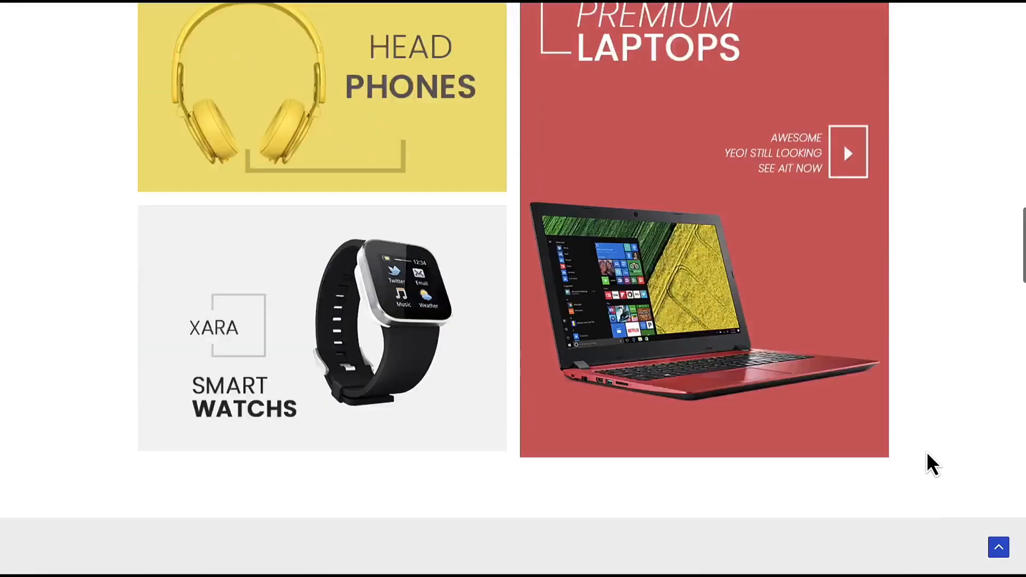
pyautogui.scroll(-4, 926, 451)
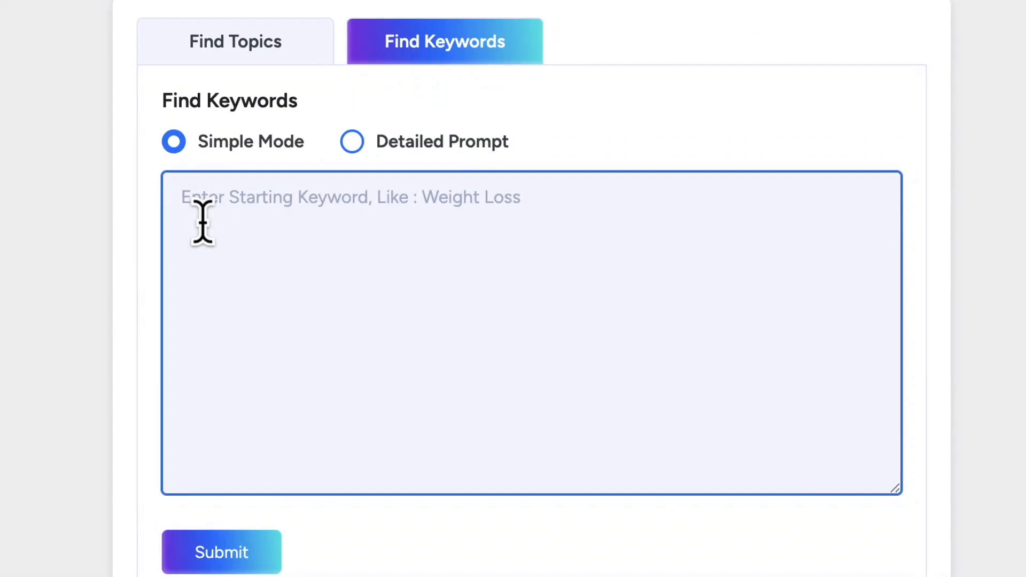
# - Find keywords for "keto diet tips" in Simple Mode
pyautogui.write('keto diet tips')
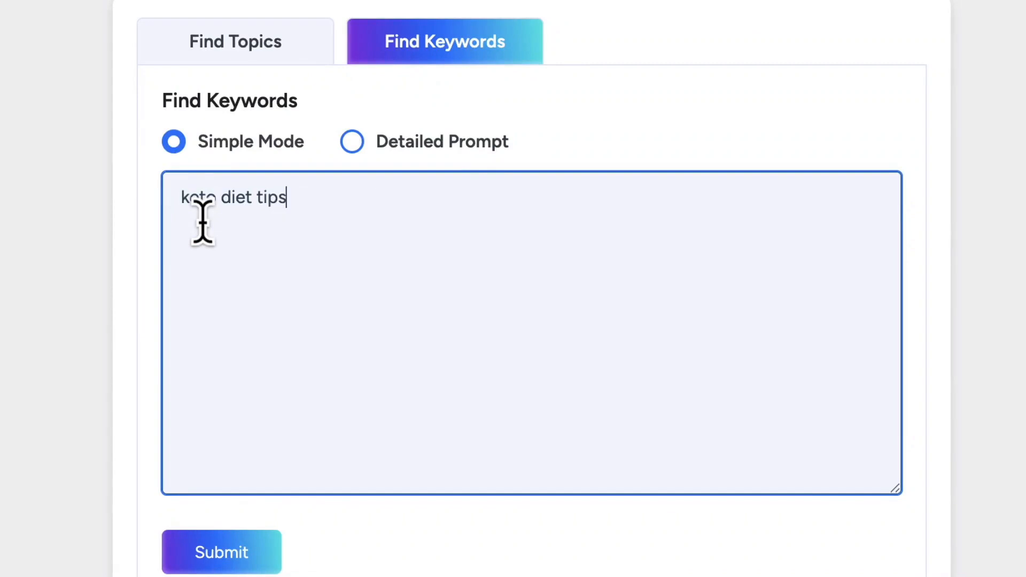
pyautogui.click(247, 556)
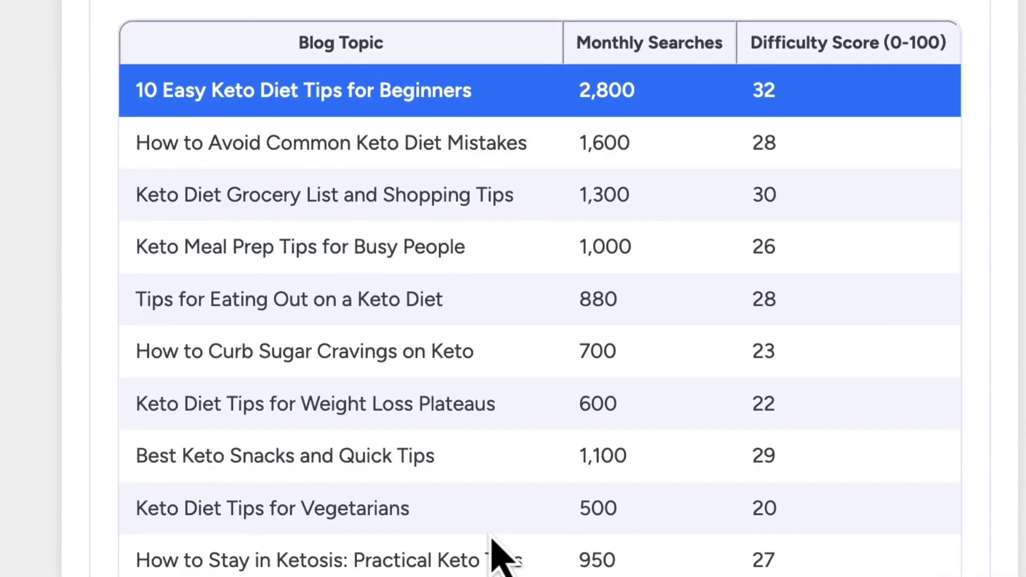
# - Generate a from-scratch blog outline for "keto diet macros" in Easy Mode using the PeakForm custom knowledge
pyautogui.write('eto diet macros')
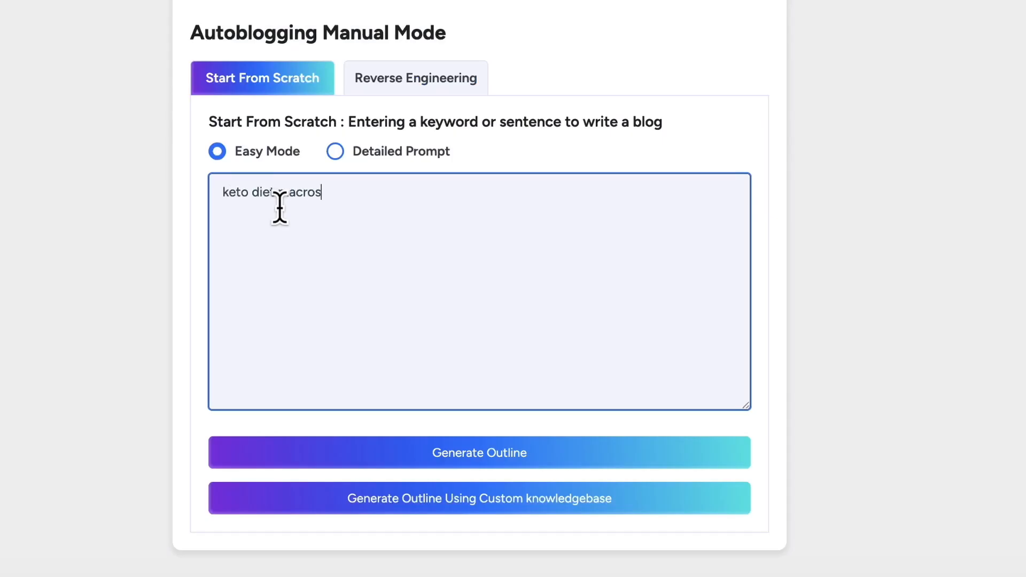
pyautogui.click(422, 502)
pyautogui.click(413, 225)
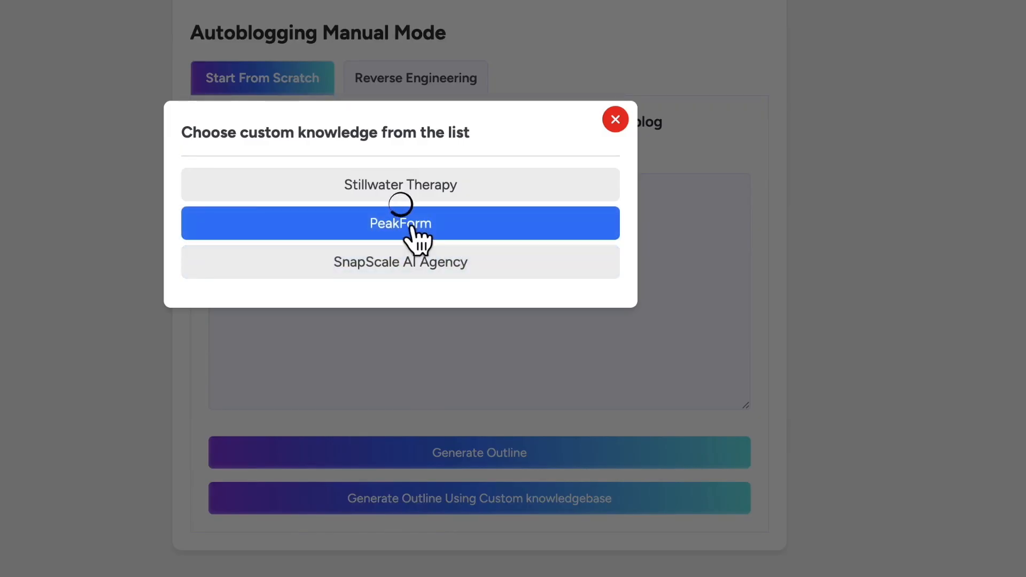
# - Look through the keto macros guide published on the PeakForm blog, from its introduction to the section on carbohydrates
pyautogui.scroll(-11, 486, 444)
pyautogui.scroll(-5, 487, 435)
pyautogui.scroll(7, 488, 439)
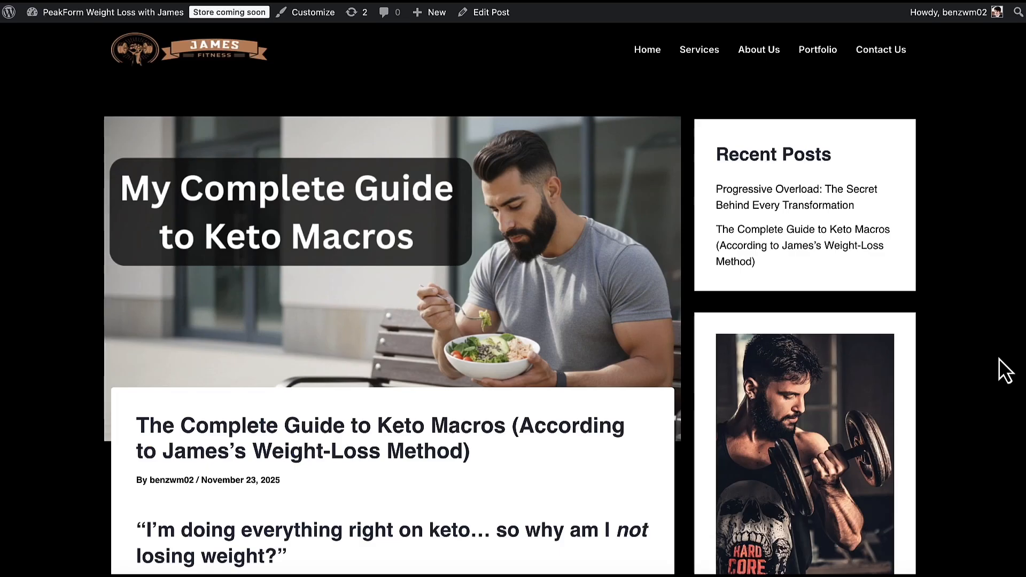
pyautogui.scroll(-6, 999, 358)
pyautogui.scroll(-15, 998, 358)
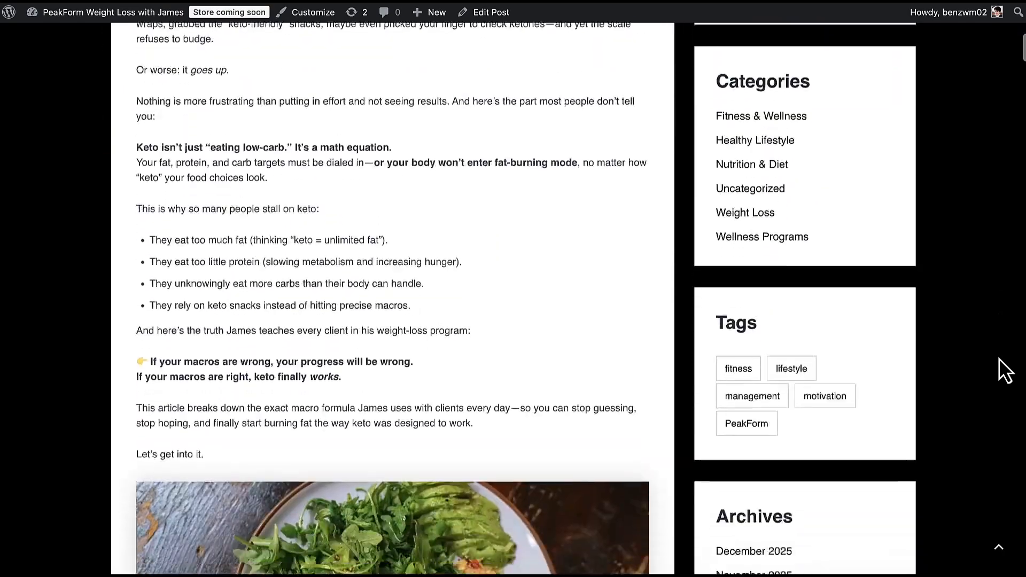
pyautogui.scroll(-20, 998, 359)
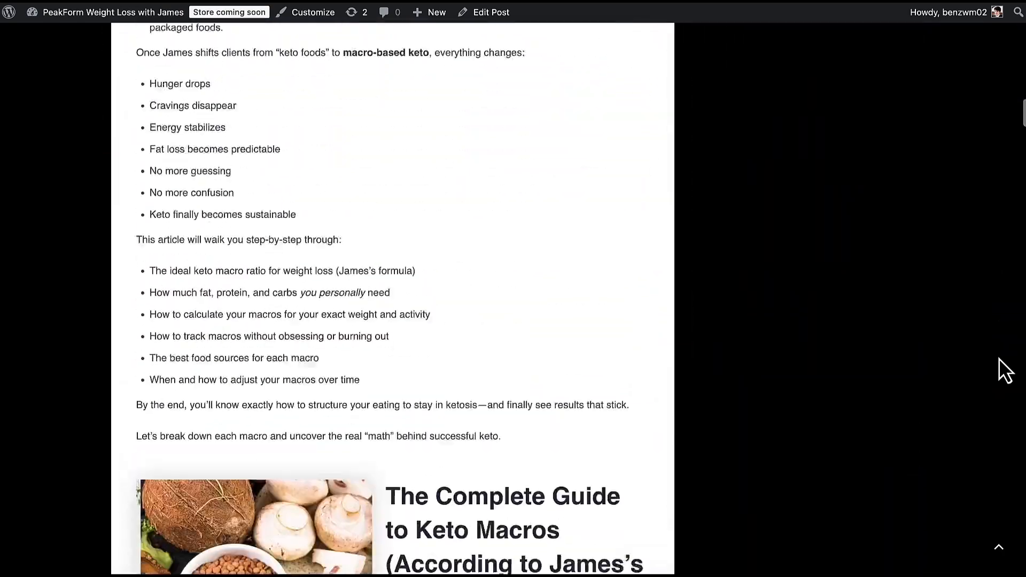
pyautogui.scroll(-14, 998, 358)
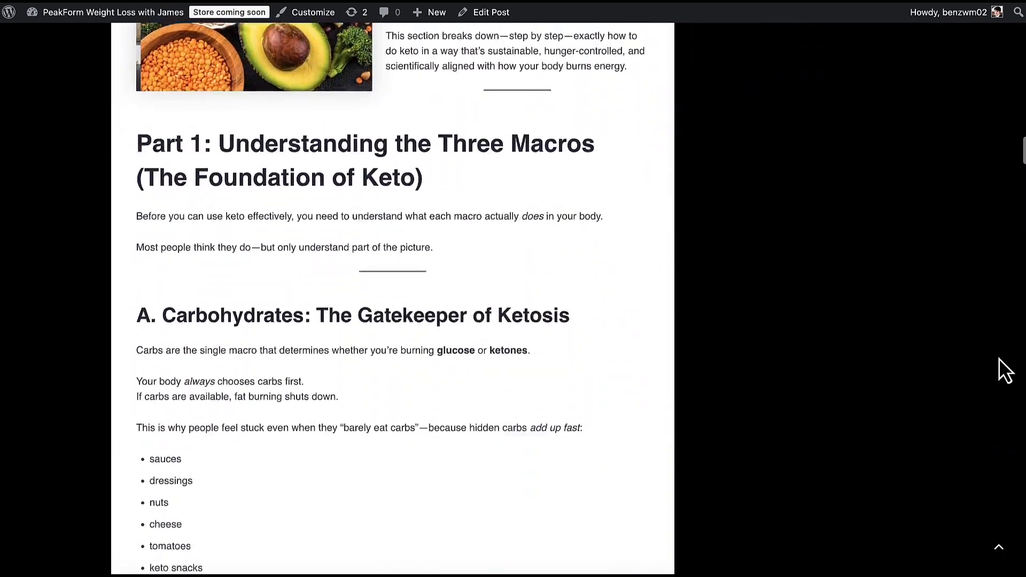
# - Open the photo in the progressive overload post on the PeakFitness Facebook page
pyautogui.scroll(-15, 998, 358)
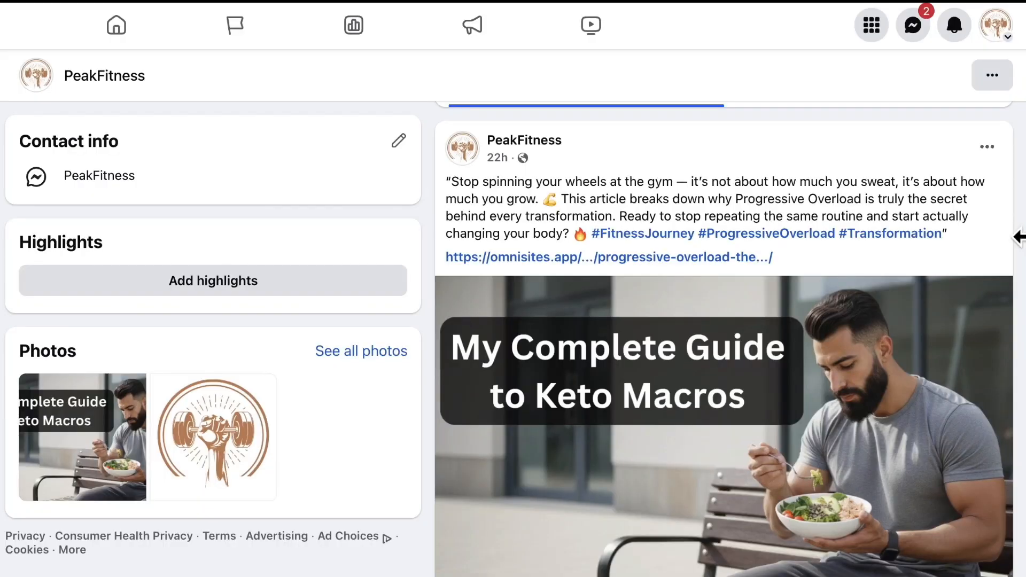
pyautogui.click(783, 353)
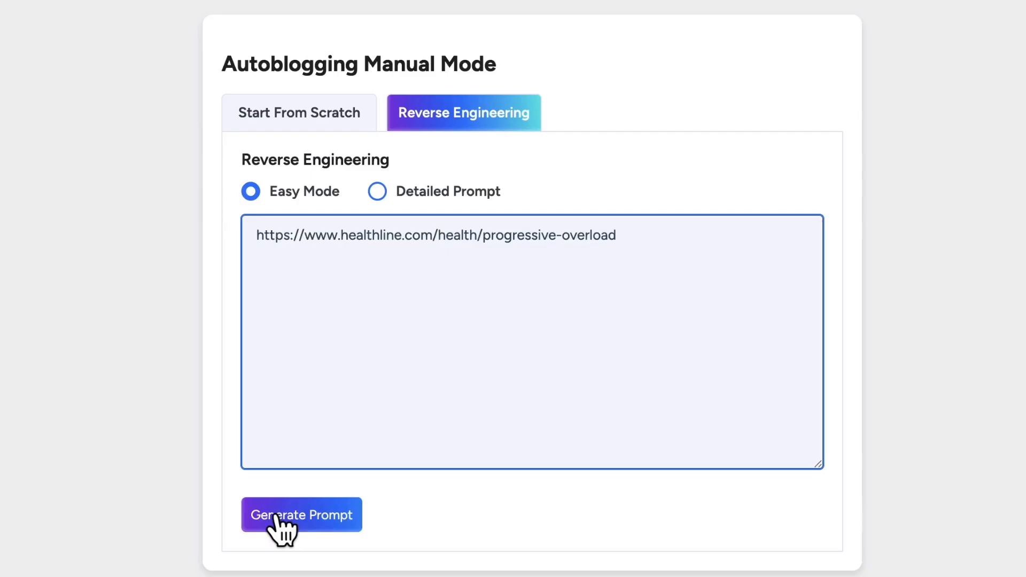
# - Generate a reverse-engineering prompt from the Healthline progressive overload article and create an outline from it using the custom knowledgebase
pyautogui.click(276, 516)
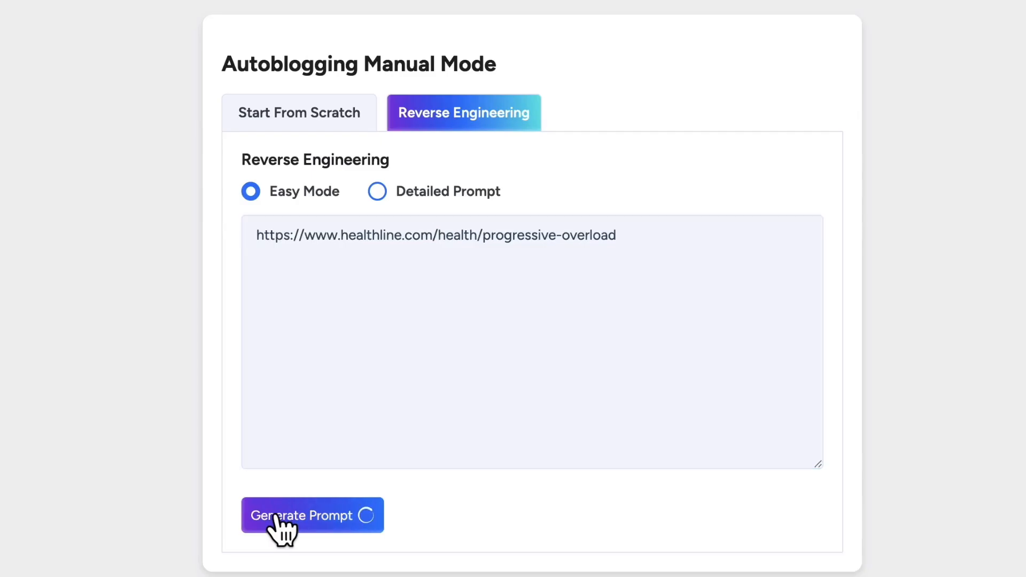
pyautogui.scroll(-10, 276, 516)
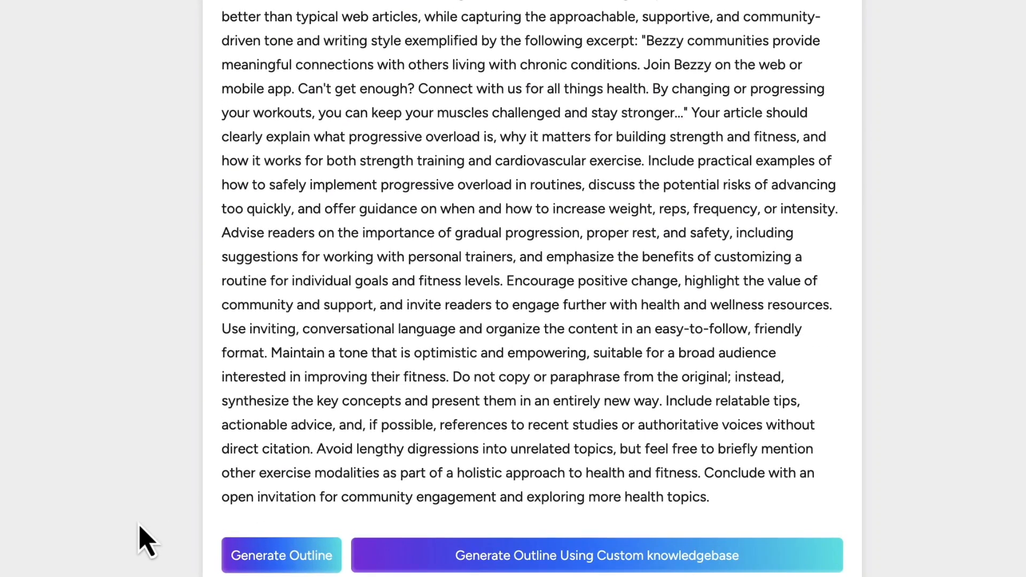
pyautogui.click(486, 558)
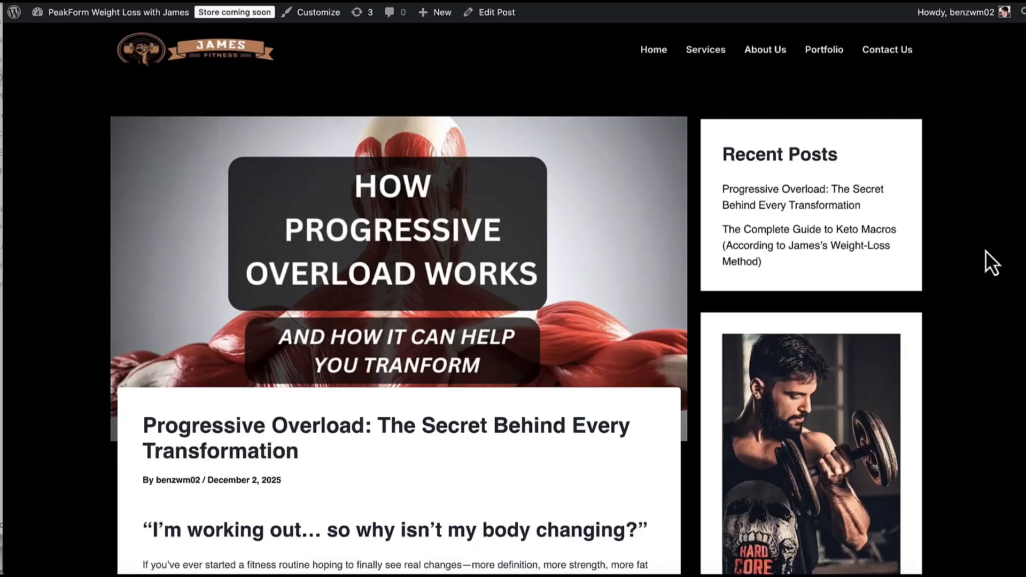
# - Look through the published article "Progressive Overload: The Secret Behind Every Transformation", including its science and pillar sections
pyautogui.scroll(-1, 985, 251)
pyautogui.scroll(-15, 985, 250)
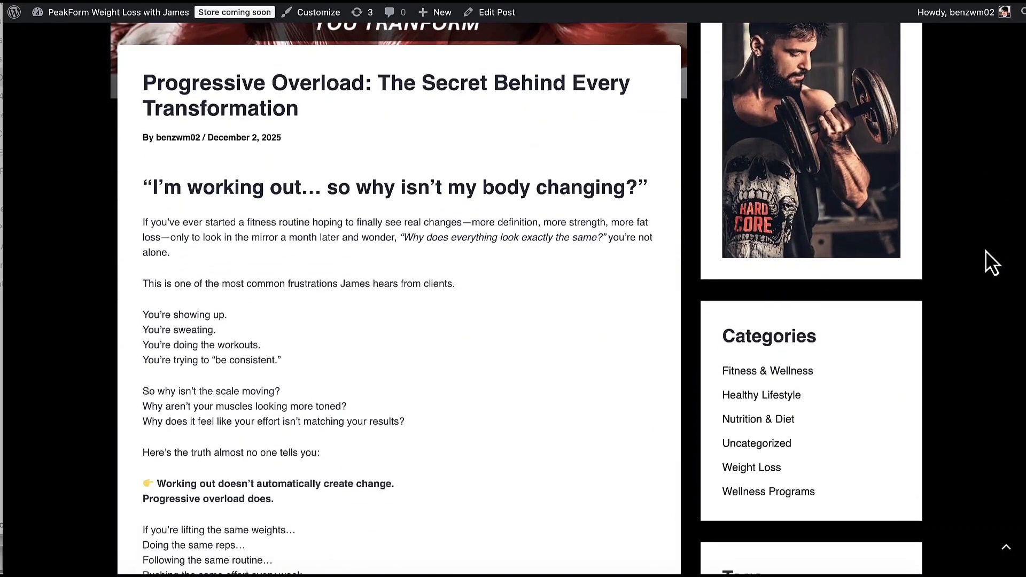
pyautogui.scroll(-20, 985, 250)
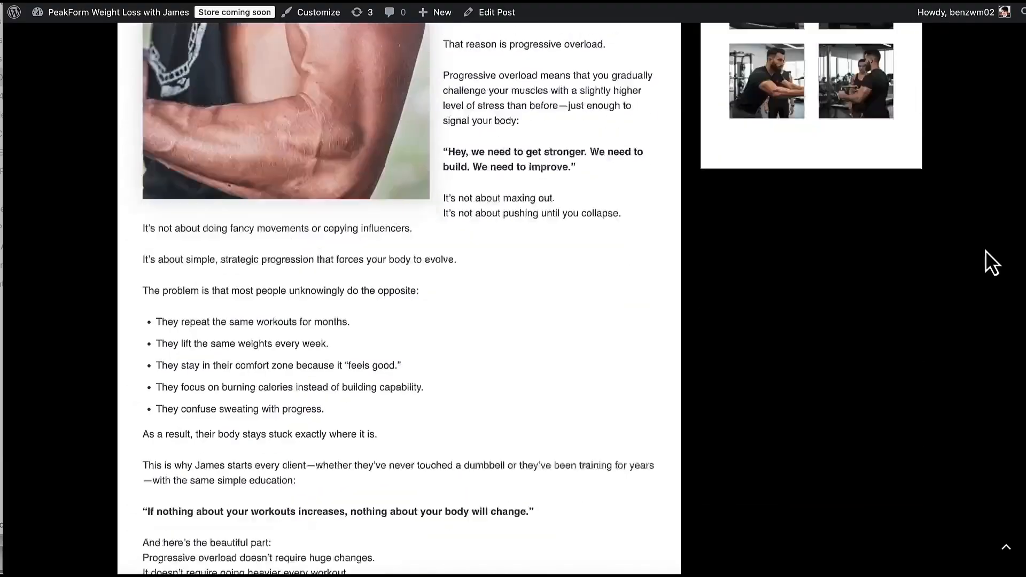
pyautogui.scroll(-20, 985, 250)
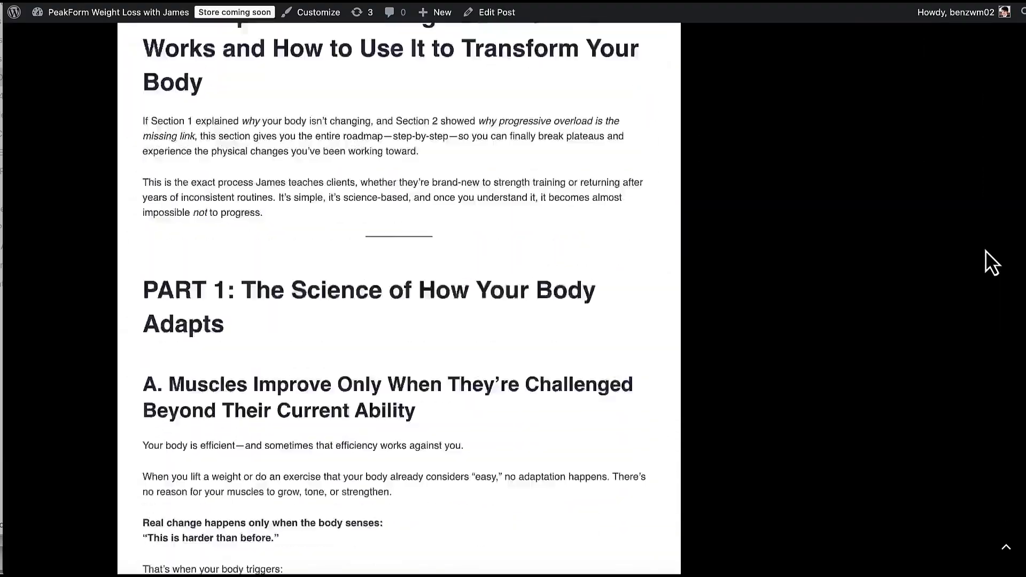
pyautogui.scroll(-20, 985, 250)
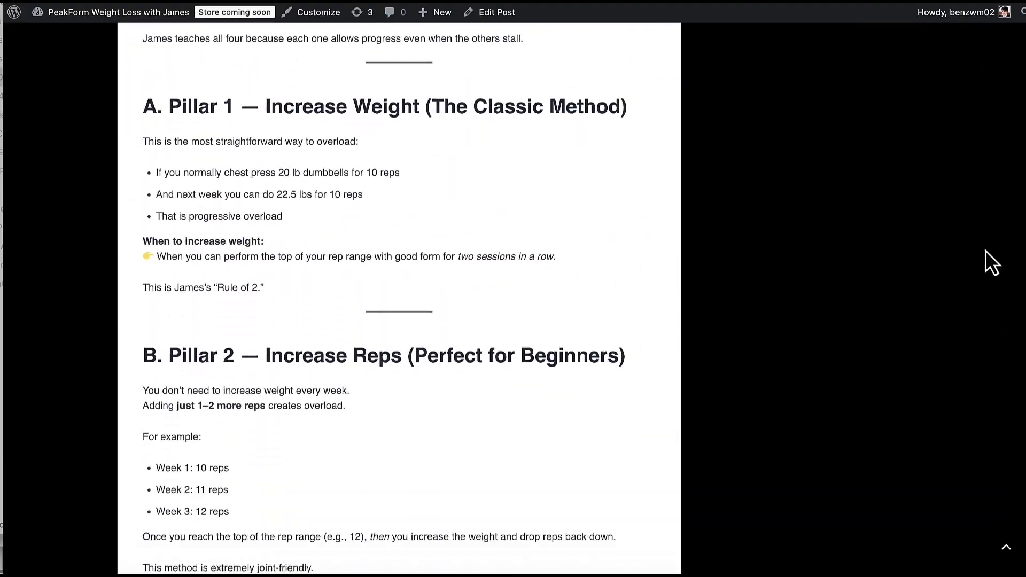
pyautogui.scroll(-6, 986, 250)
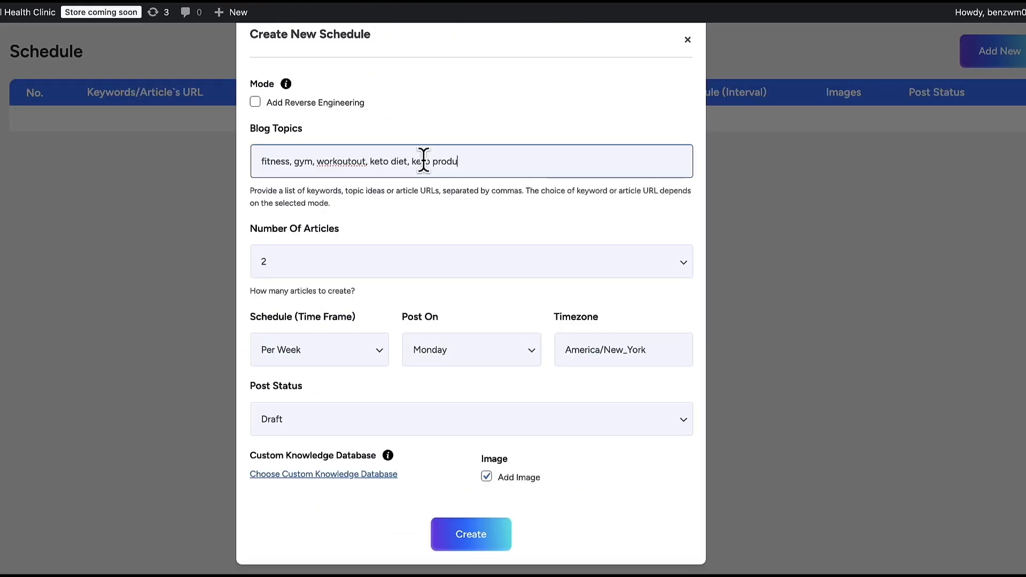
# - Complete the schedule's blog topics with "keto products" and set the output to 2 articles Per Day
pyautogui.write('s')
pyautogui.click(359, 261)
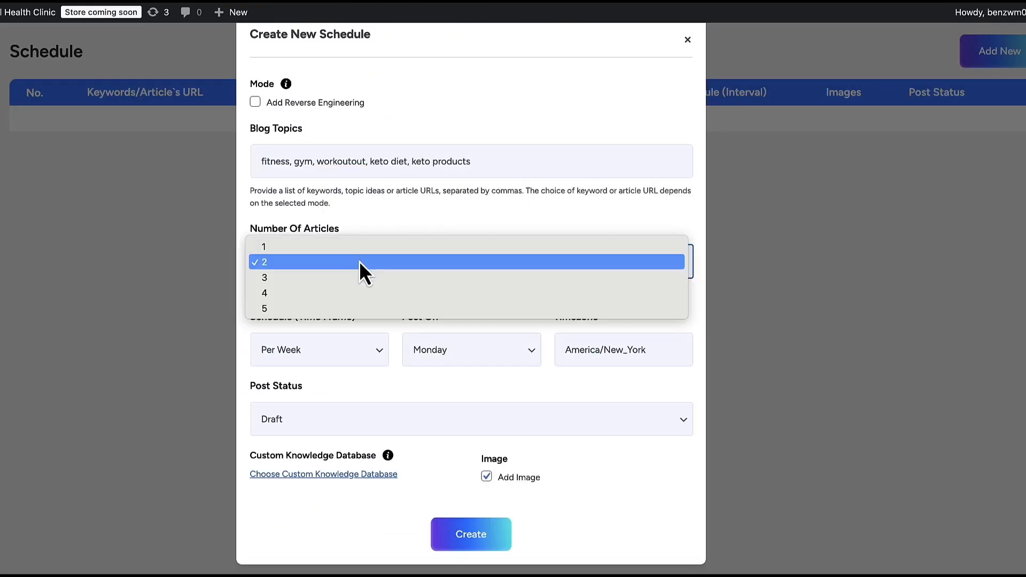
pyautogui.click(351, 262)
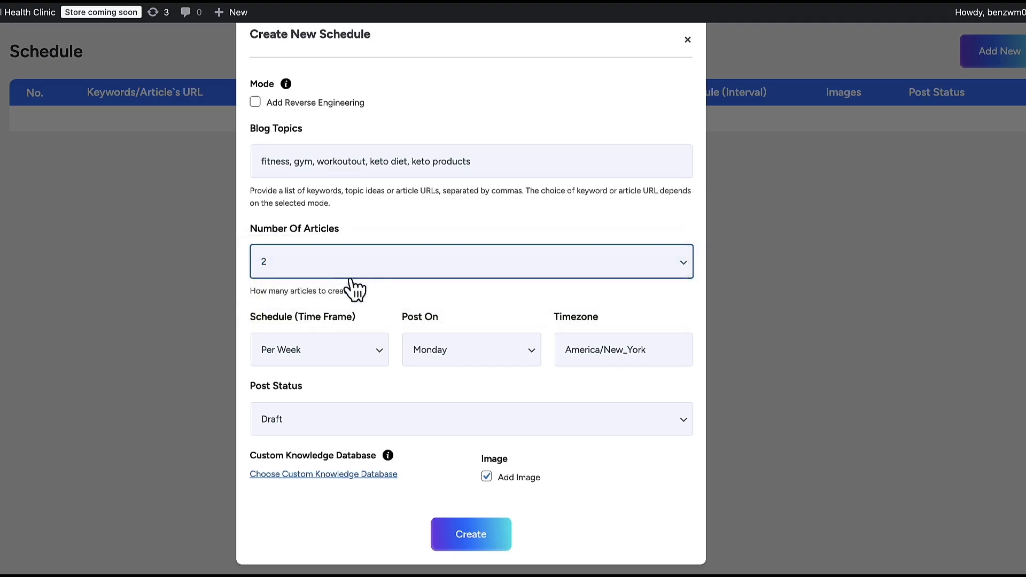
pyautogui.click(348, 356)
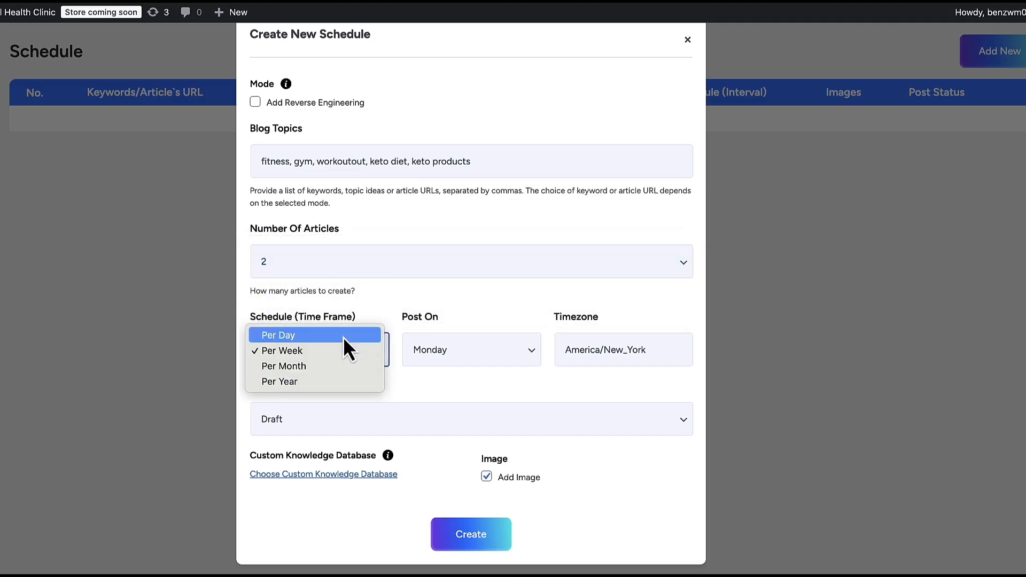
pyautogui.click(343, 336)
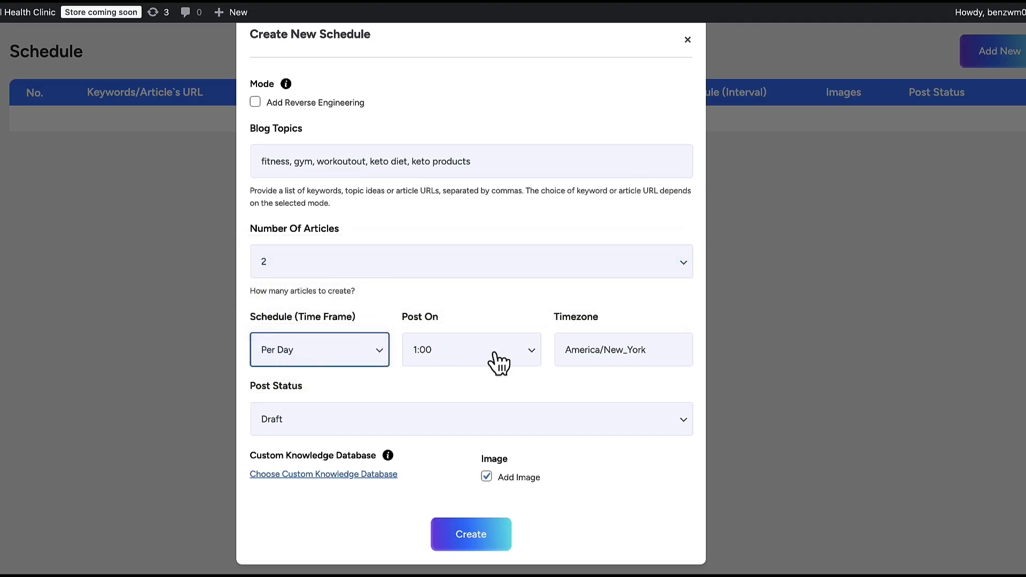
# - Set the new schedule's post status to Publish and toggle its Add Image option
pyautogui.click(505, 428)
pyautogui.click(502, 405)
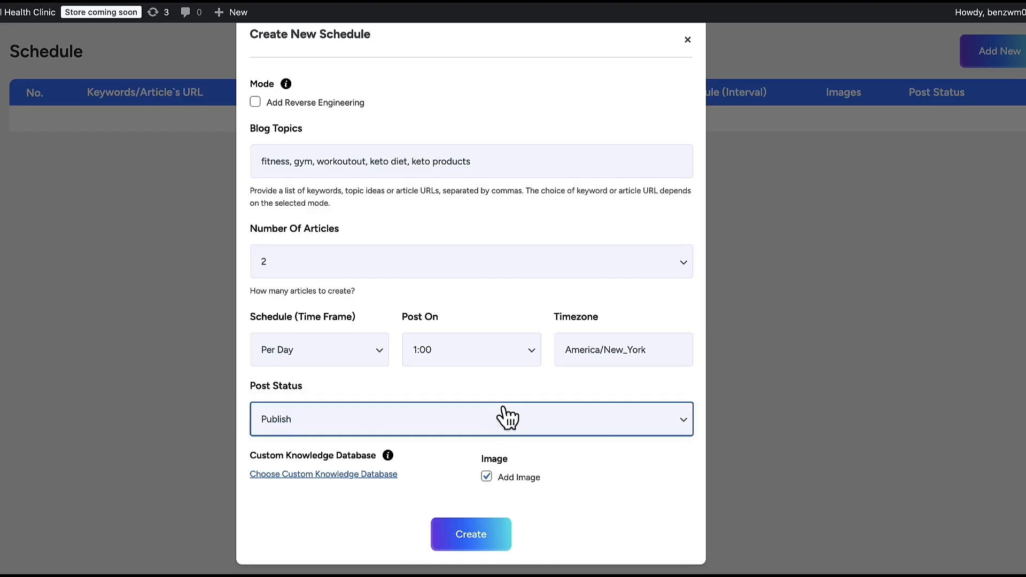
pyautogui.click(486, 476)
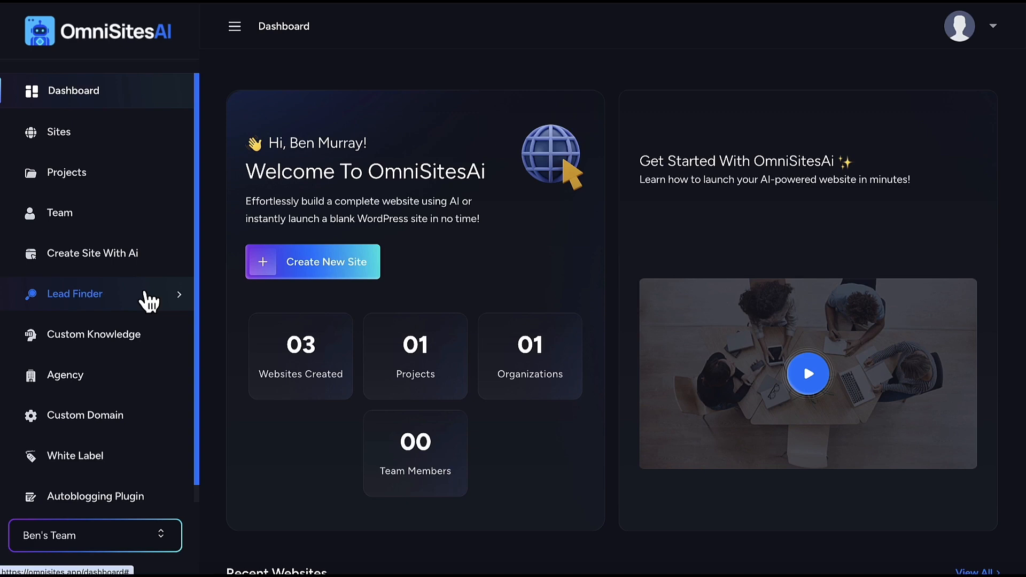
# - Open the Lead Finder's local business search and enter "gym" as the business type with the location Erie, PA, USA
pyautogui.click(146, 294)
pyautogui.click(106, 327)
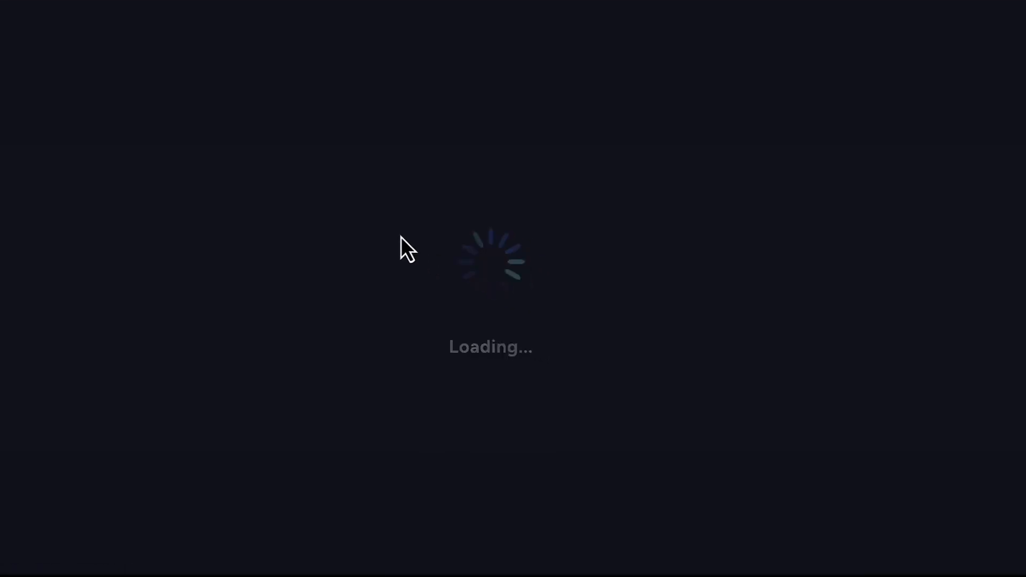
pyautogui.click(140, 258)
pyautogui.write('gym')
pyautogui.click(389, 263)
pyautogui.write('Erie, PA, USA')
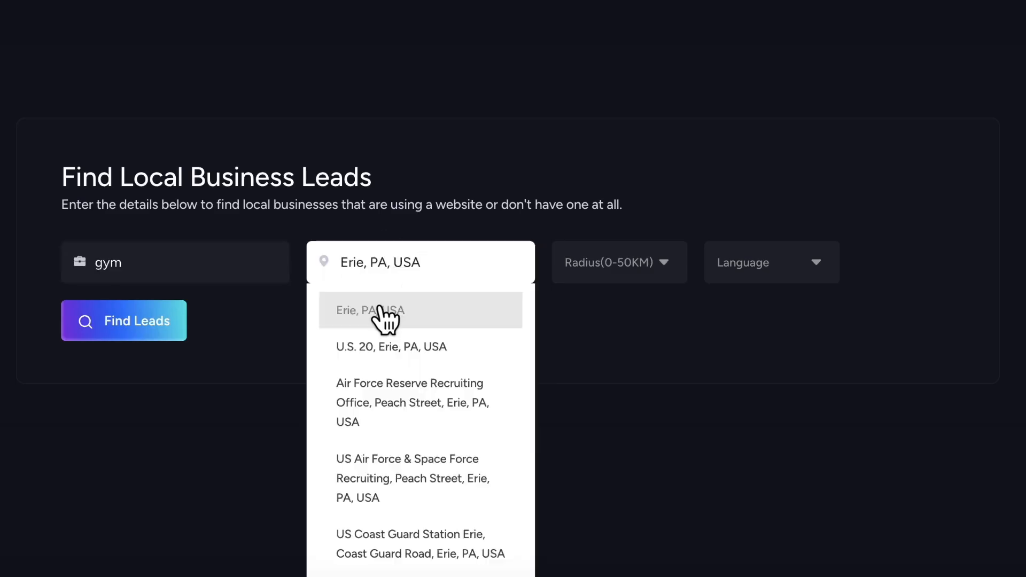
pyautogui.click(385, 308)
# - Set the search radius to 50 KM and run the search for gym leads
pyautogui.click(641, 264)
pyautogui.scroll(-5, 614, 427)
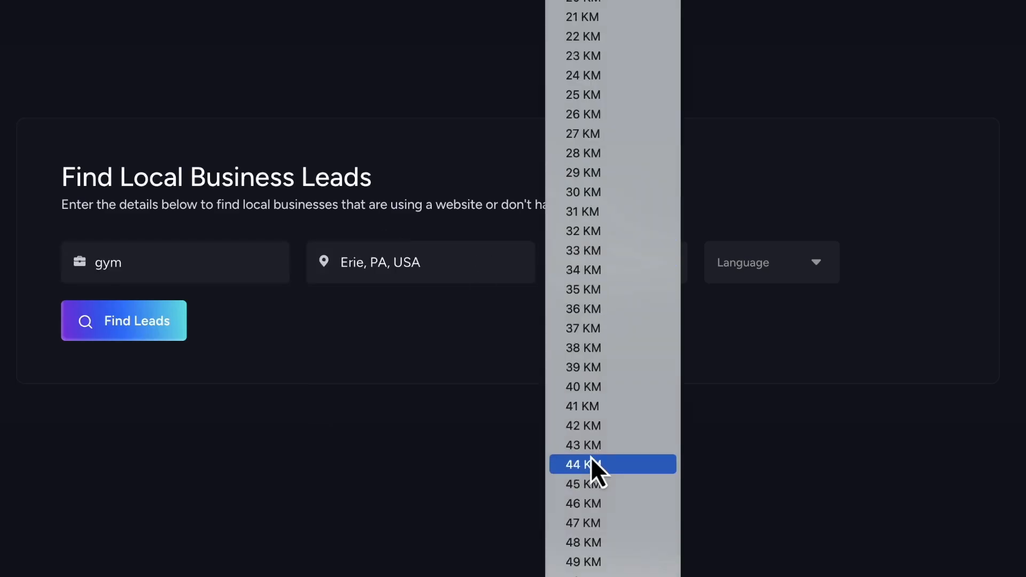
pyautogui.click(590, 571)
pyautogui.click(100, 327)
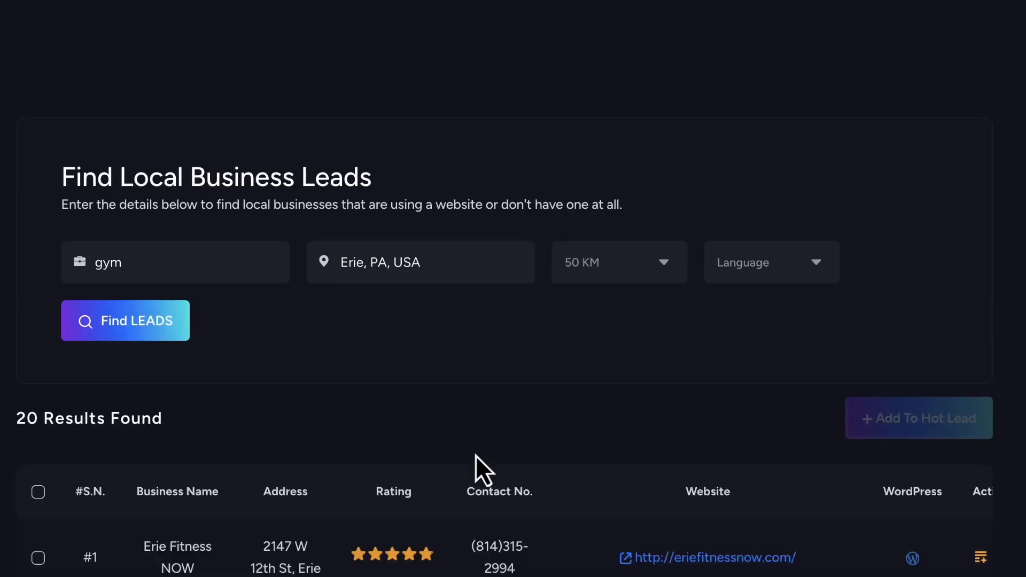
# - Look through the local gym leads' ratings, websites and WordPress status, and check the action available for the first lead
pyautogui.scroll(-7, 478, 462)
pyautogui.scroll(-6, 475, 455)
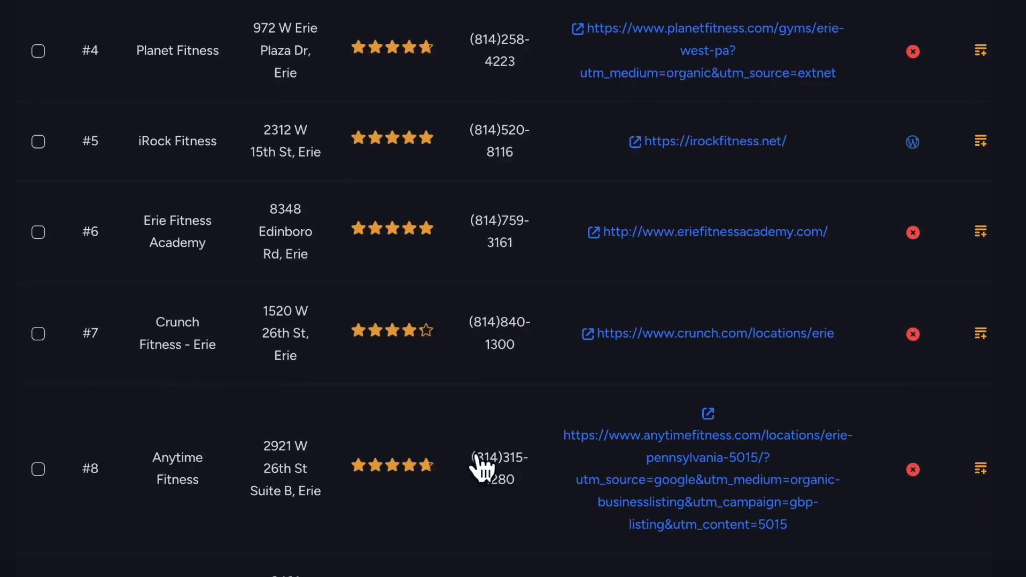
pyautogui.scroll(8, 476, 455)
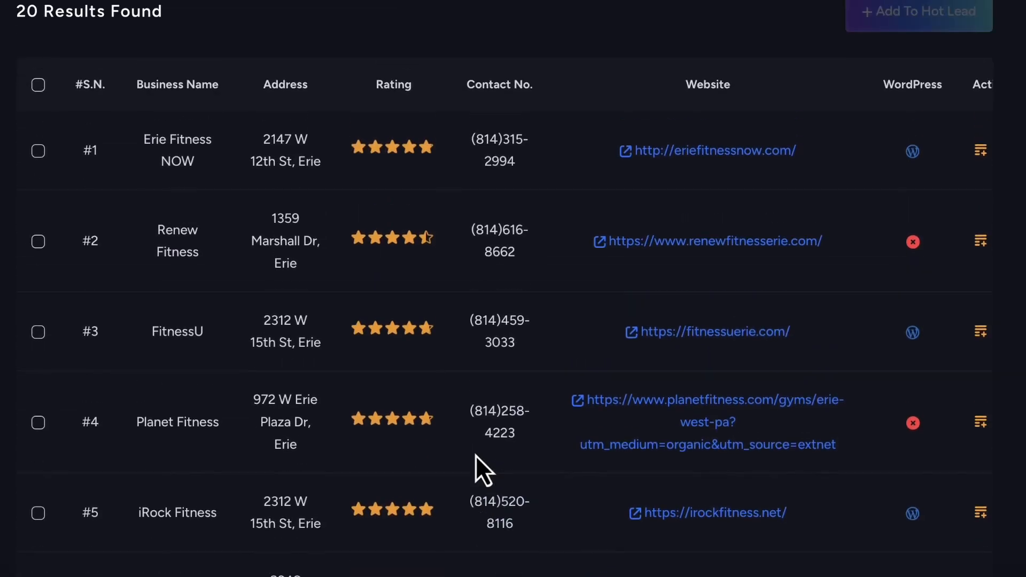
pyautogui.scroll(1, 475, 455)
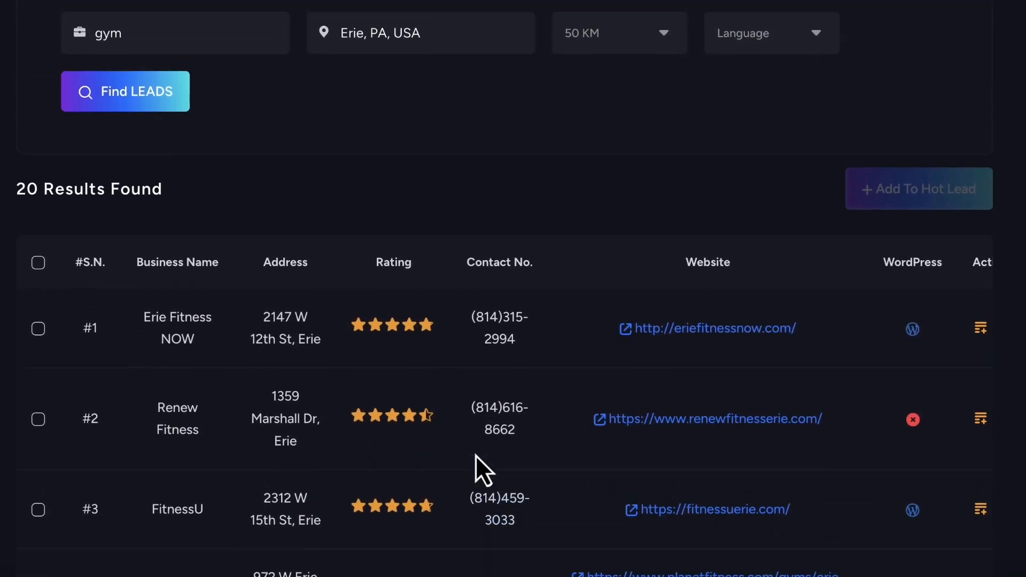
pyautogui.hscroll(1, 649, 389)
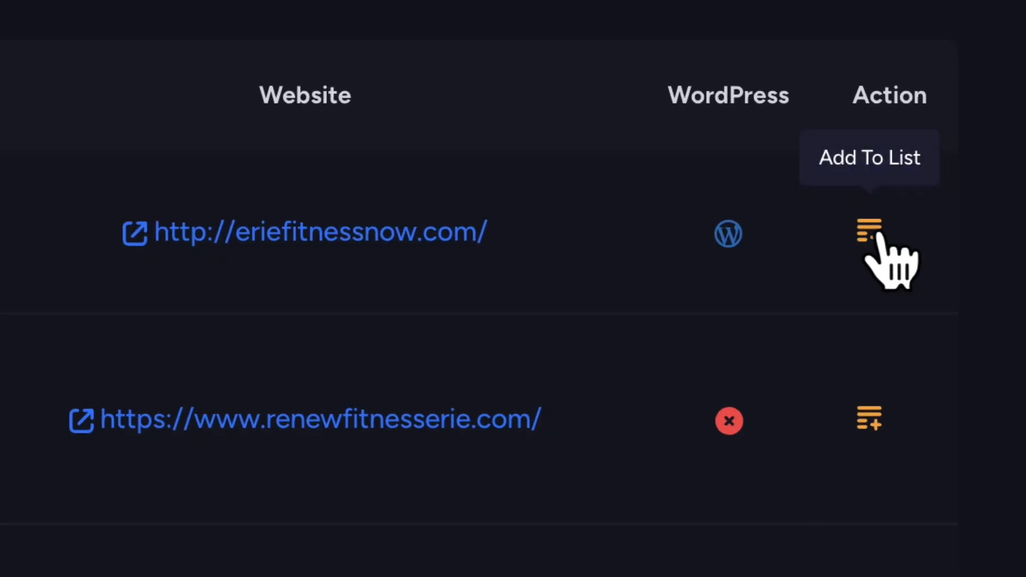
# - Add the first gym lead from the search results to a folder in the hot leads list
pyautogui.click(870, 231)
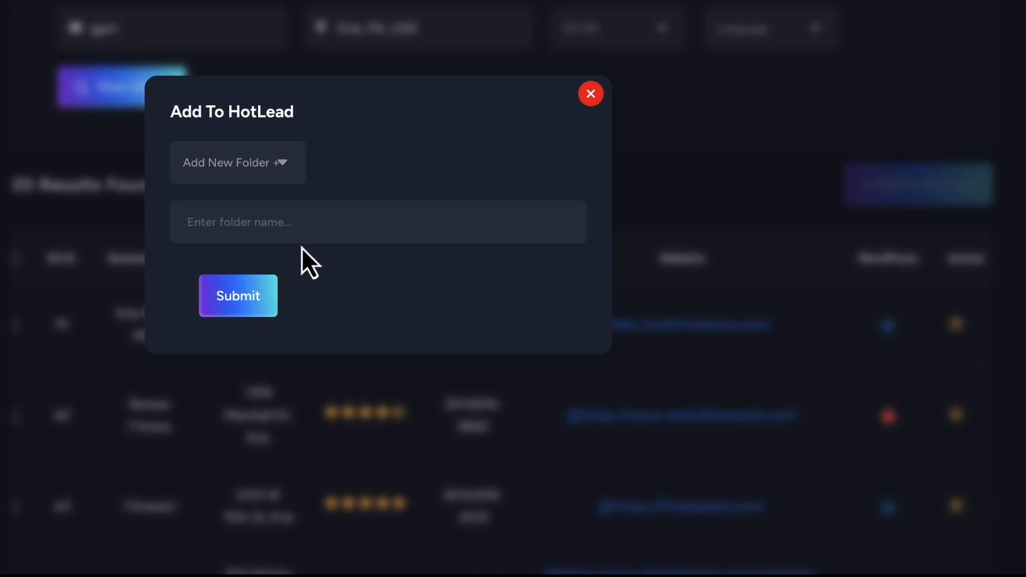
pyautogui.click(262, 176)
pyautogui.click(256, 201)
pyautogui.click(254, 277)
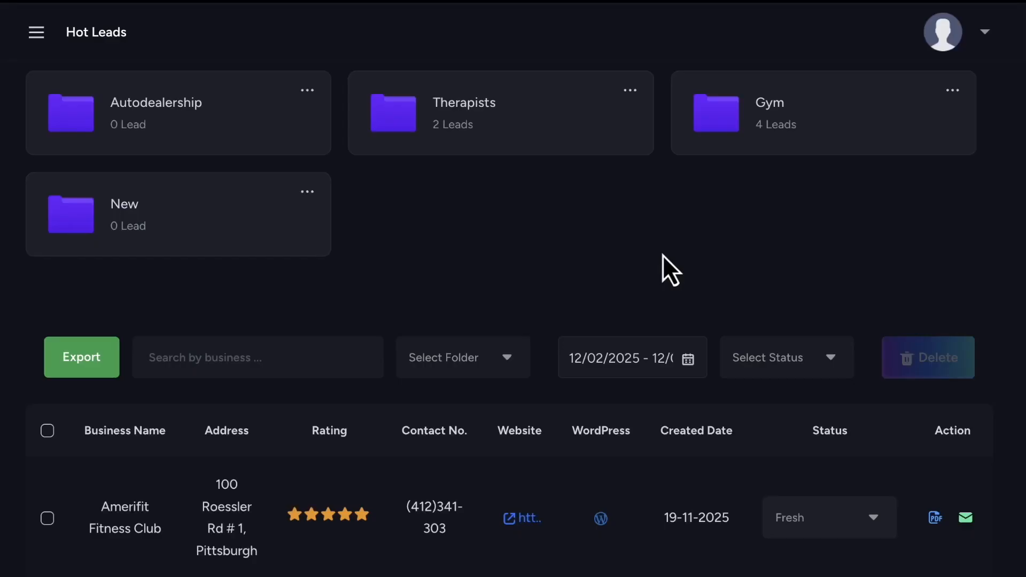
# - Open the website report for a gym in the hot leads and examine its audit results and prioritised recommendations
pyautogui.scroll(-5, 727, 268)
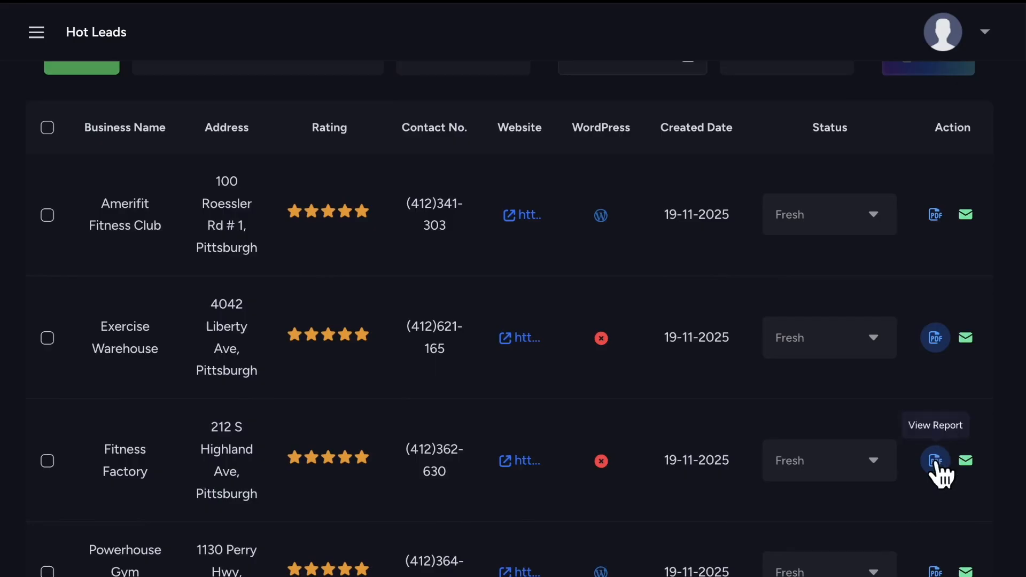
pyautogui.click(936, 463)
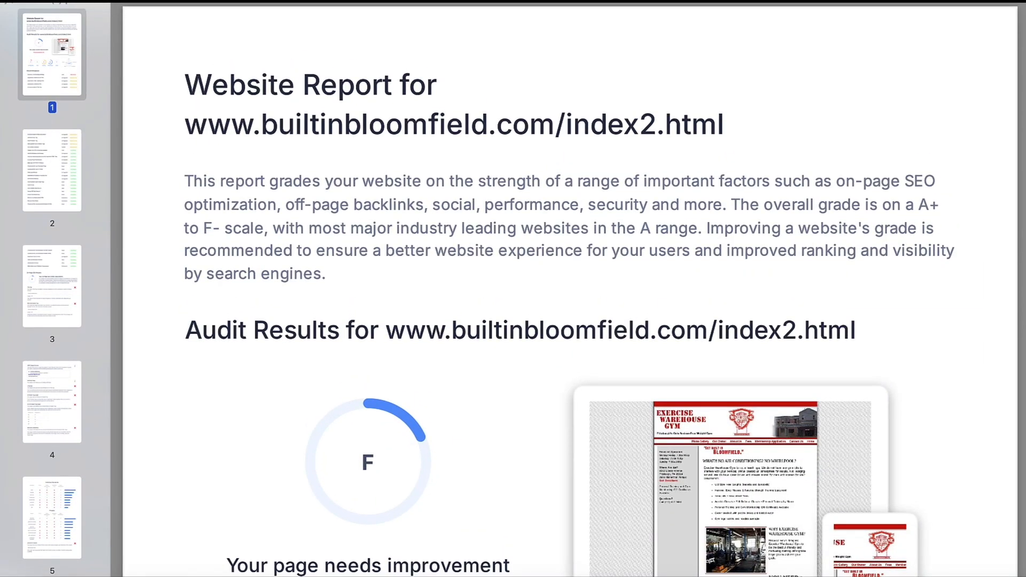
pyautogui.scroll(-1, 554, 334)
pyautogui.scroll(-10, 555, 334)
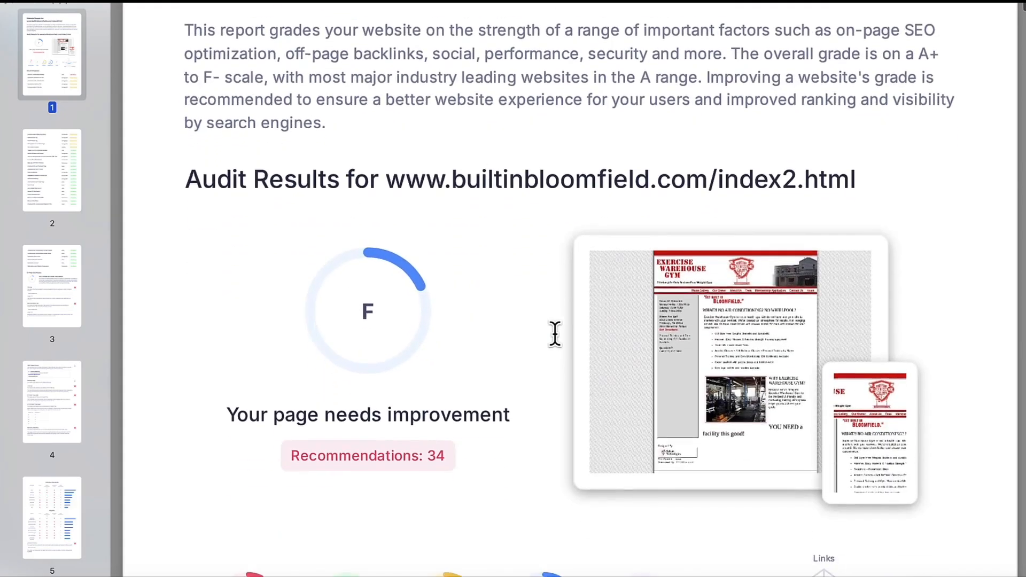
pyautogui.scroll(-12, 555, 334)
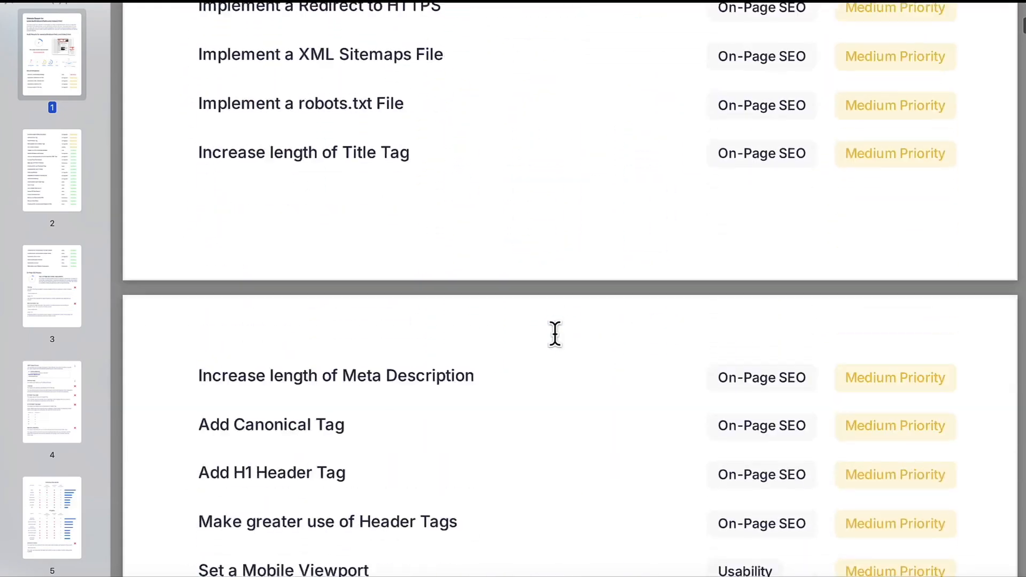
pyautogui.scroll(-12, 555, 334)
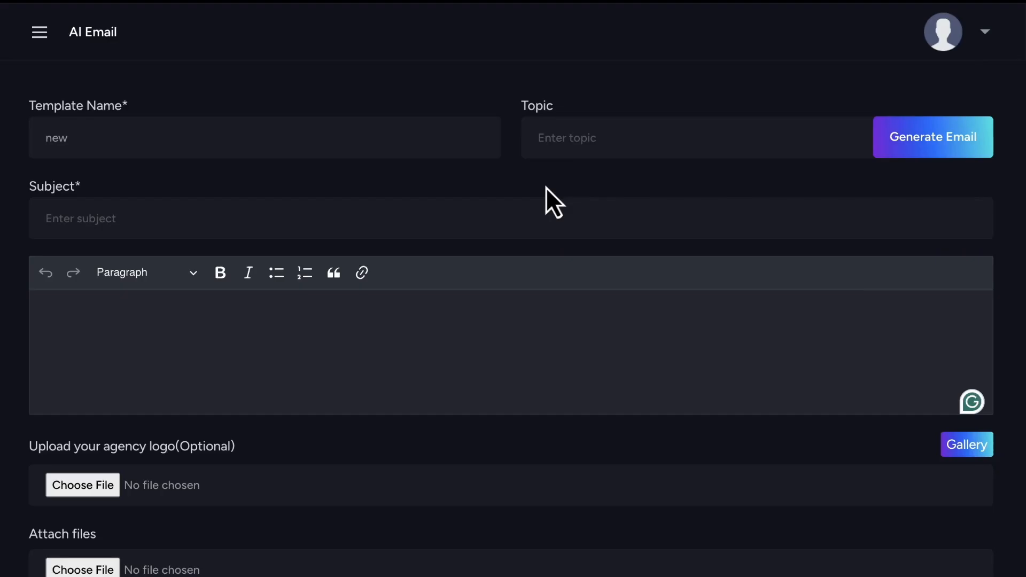
# - Generate an AI email for the template named "new" on the topic "upgrade broken site to an agentic one"
pyautogui.click(560, 140)
pyautogui.write('upgrade broken site to an agentic one')
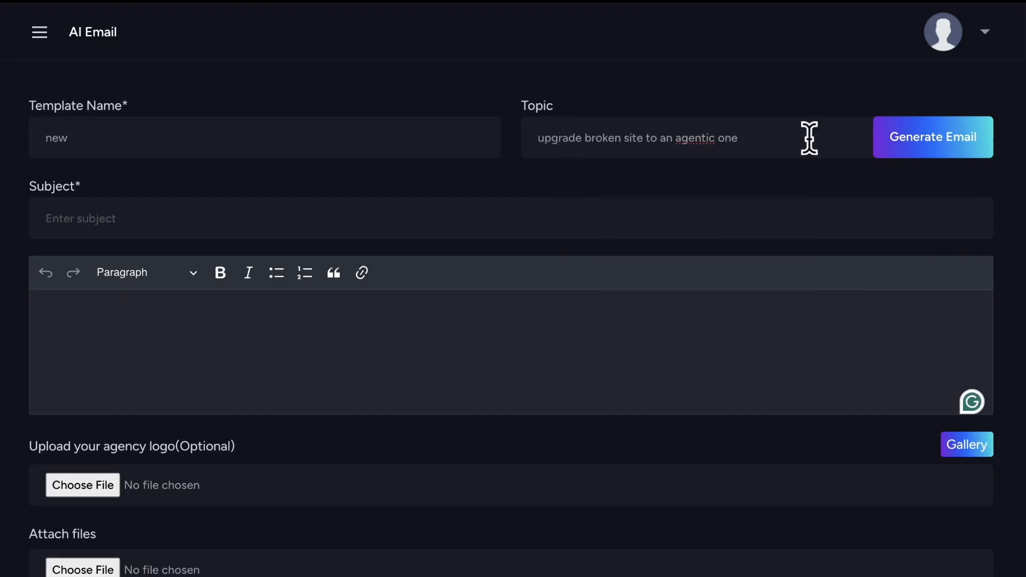
pyautogui.click(929, 148)
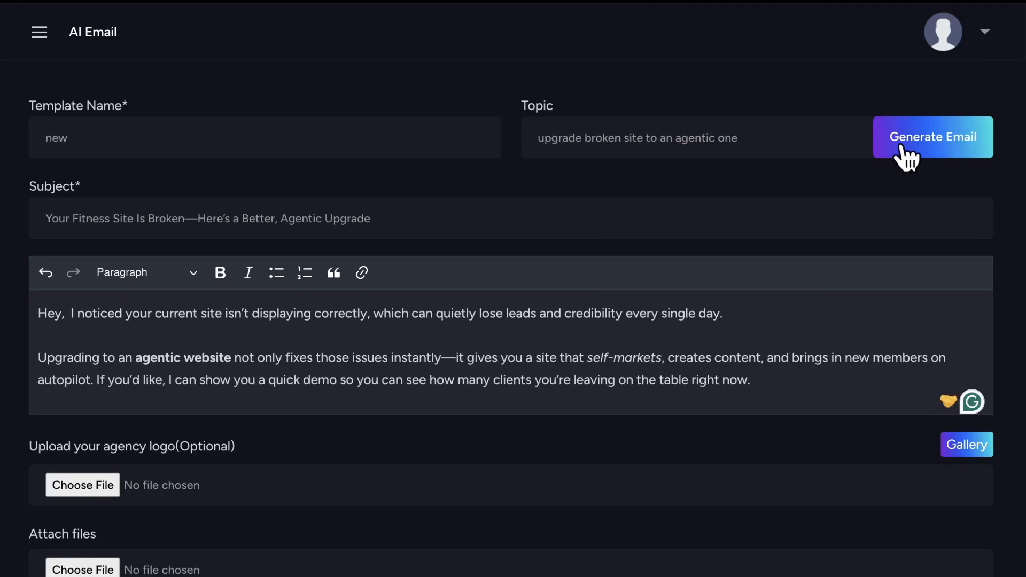
# - Review the generated email's subject and body, and look through the logo, attachment and template style options
pyautogui.click(507, 211)
pyautogui.scroll(-1, 484, 316)
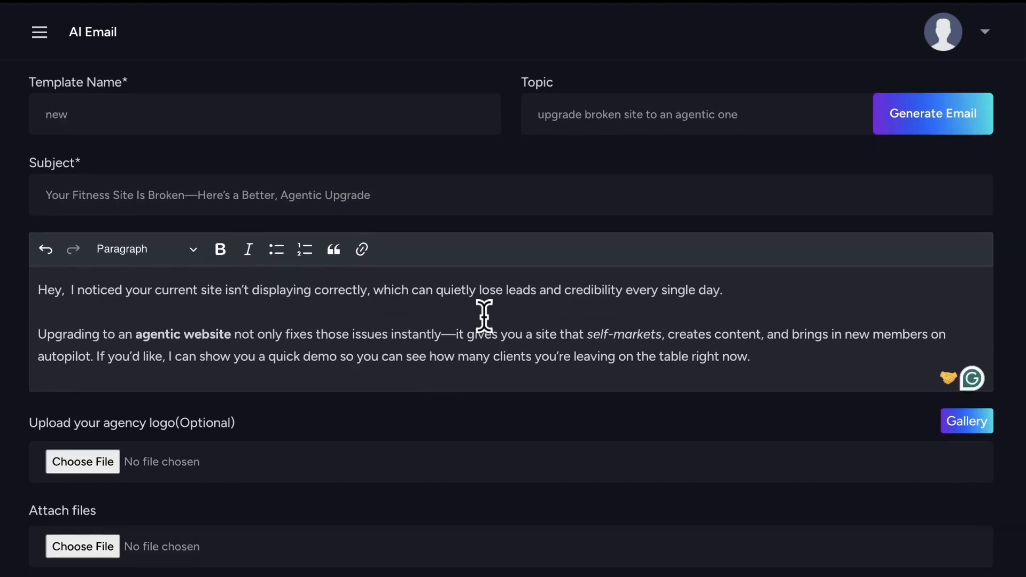
pyautogui.scroll(-7, 484, 316)
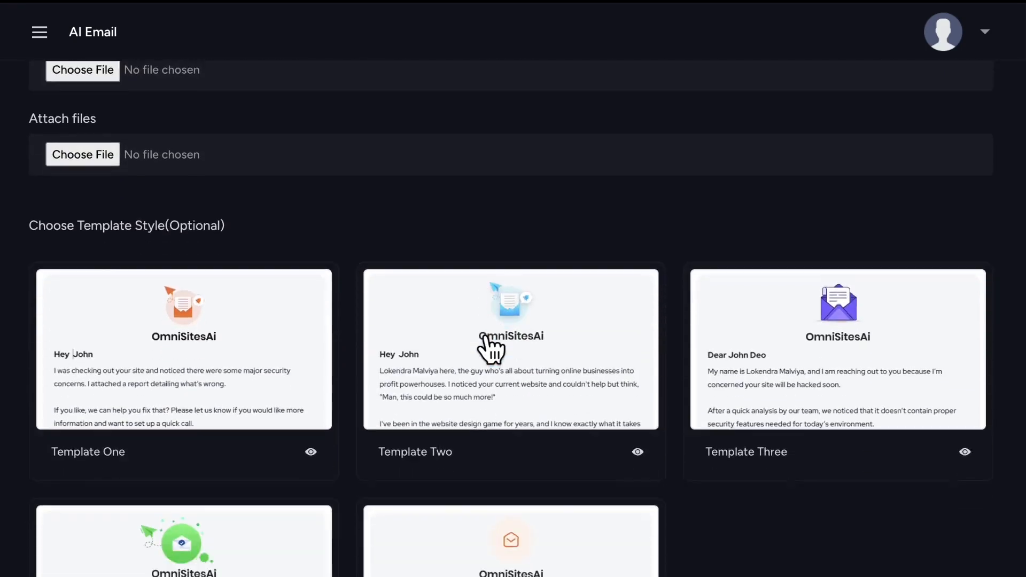
pyautogui.scroll(-2, 490, 348)
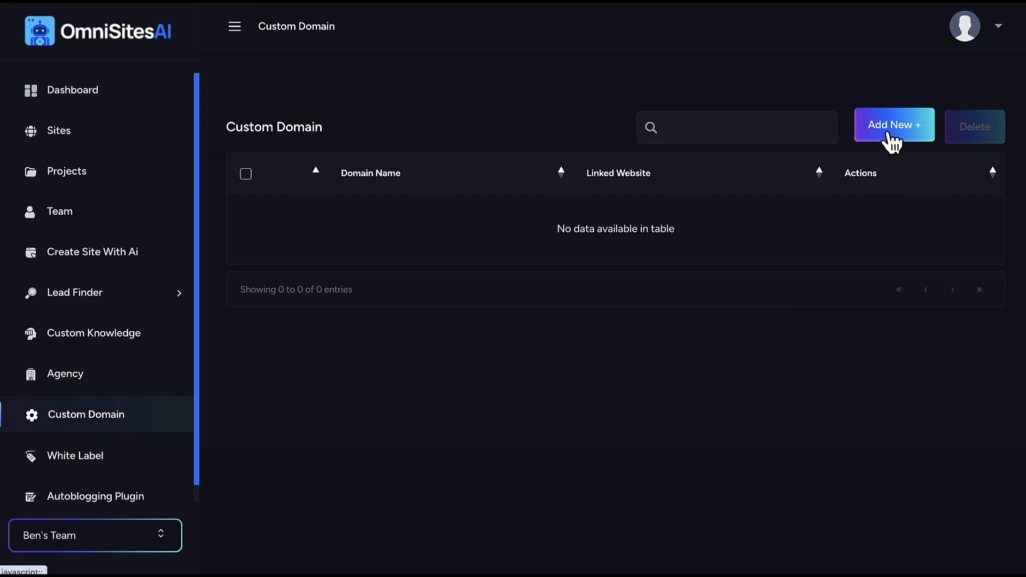
# - Start adding a new custom domain and begin entering its details
pyautogui.click(891, 128)
pyautogui.click(536, 104)
pyautogui.write('e')
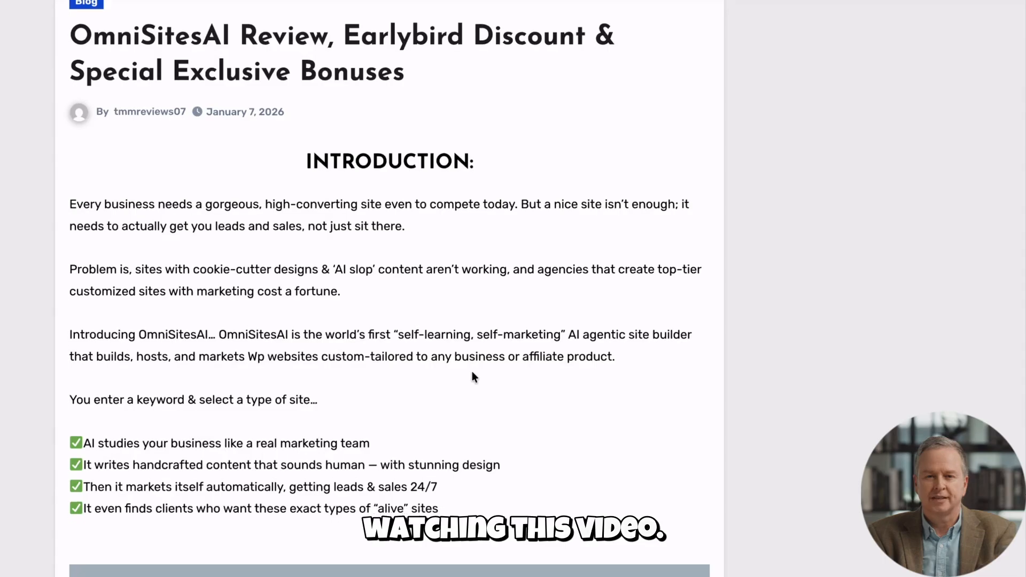
# - Look through the OmniSitesAI review article from the introduction down to the demo review video
pyautogui.scroll(-10, 473, 372)
pyautogui.scroll(-10, 472, 374)
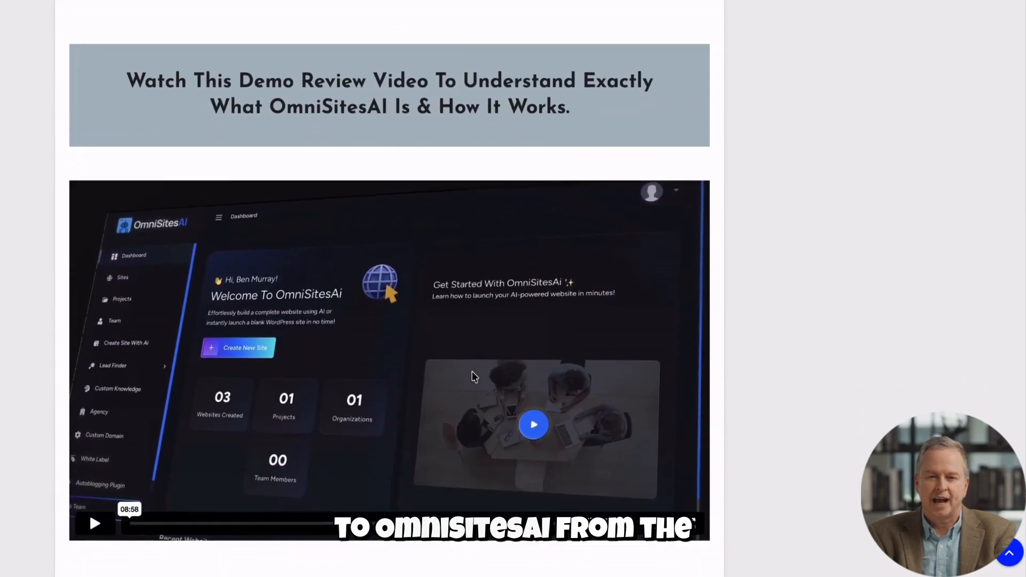